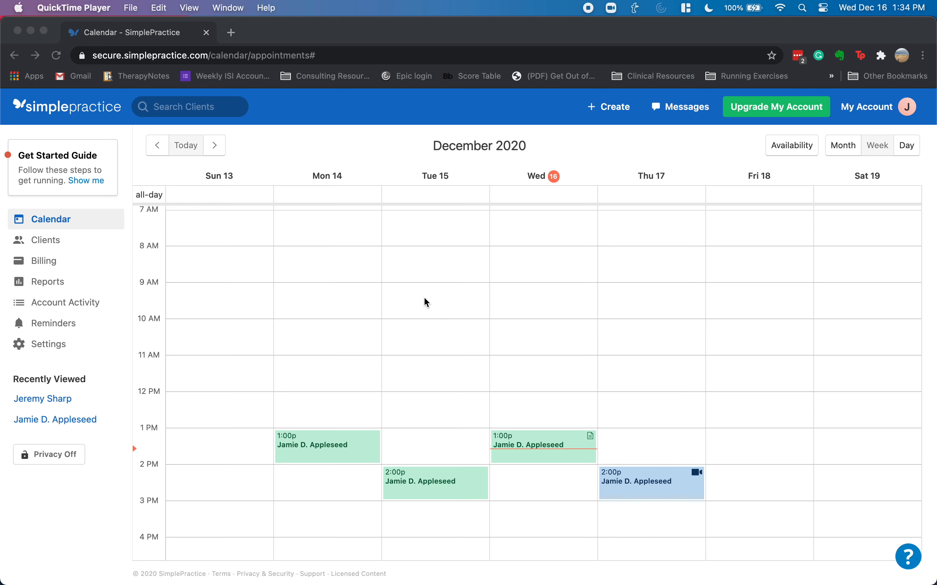
# - Bring the browser forward, then open and close the getting-started guide
pyautogui.click(96, 188)
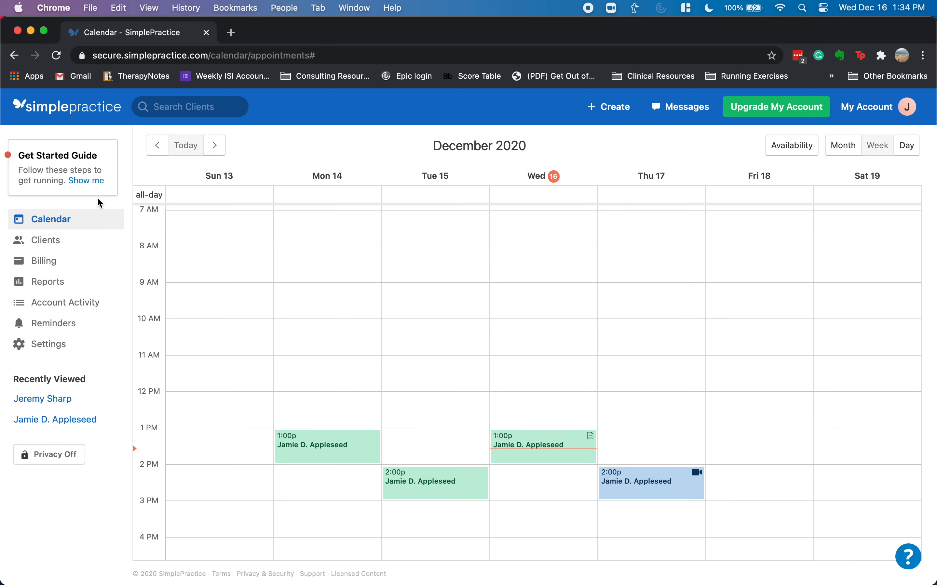
pyautogui.click(93, 181)
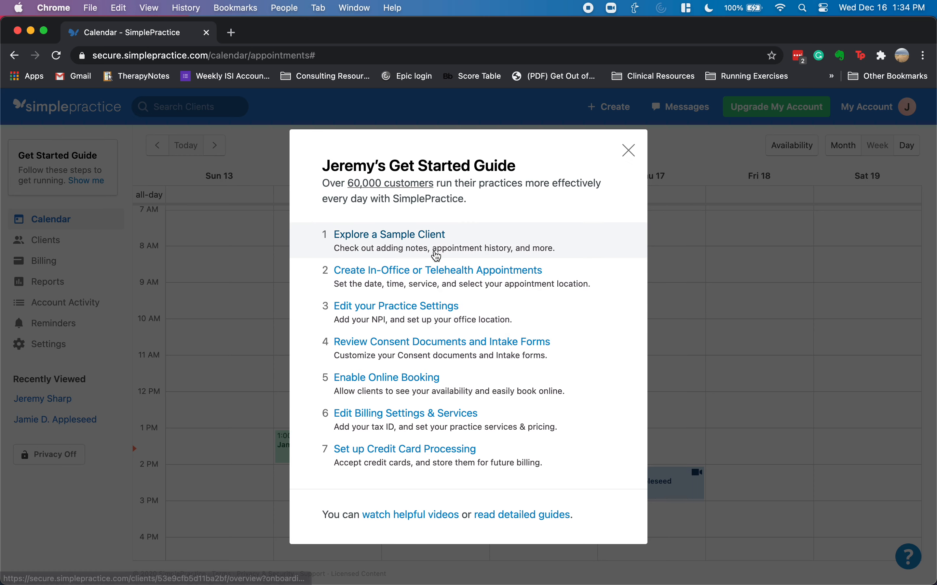
pyautogui.click(628, 150)
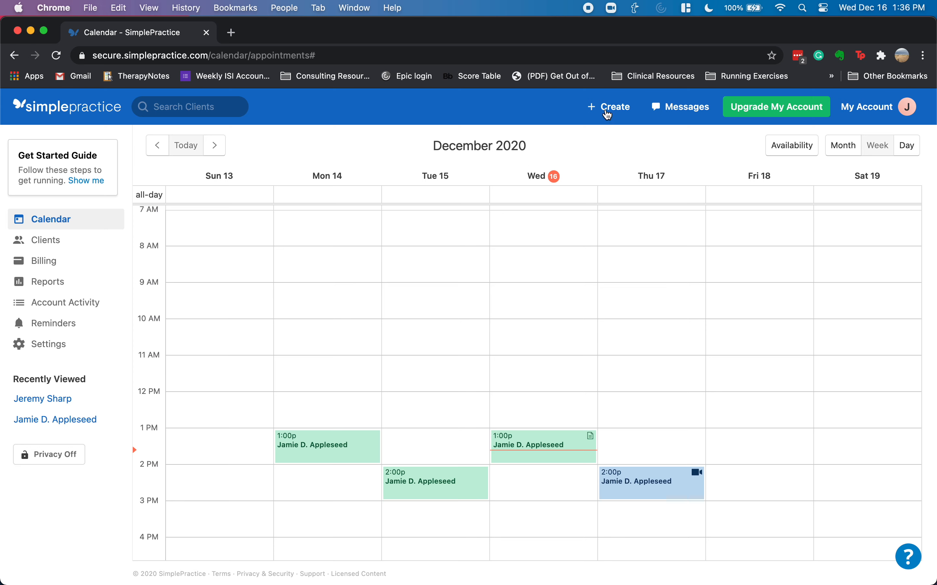
# - Start a new client and enter the client's first and last name
pyautogui.click(609, 112)
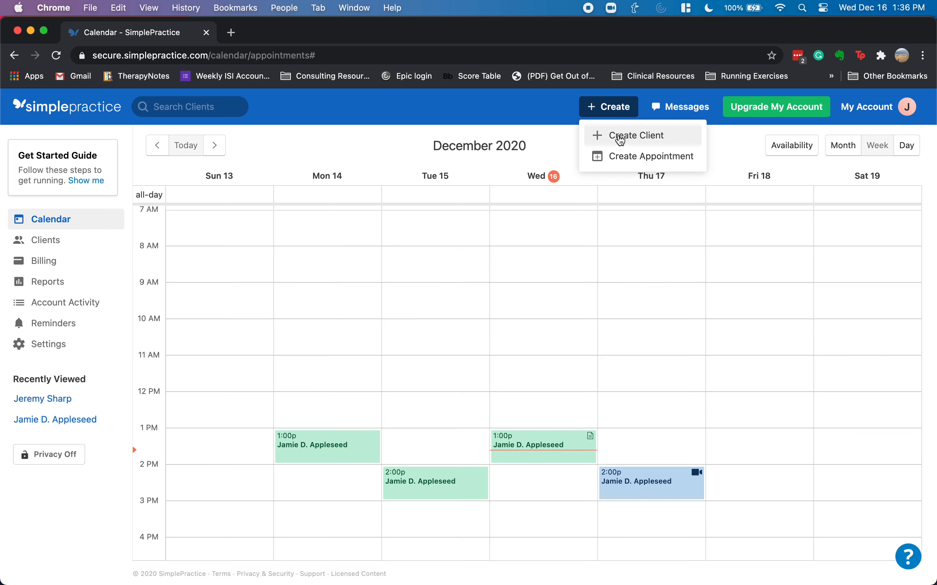
pyautogui.click(621, 142)
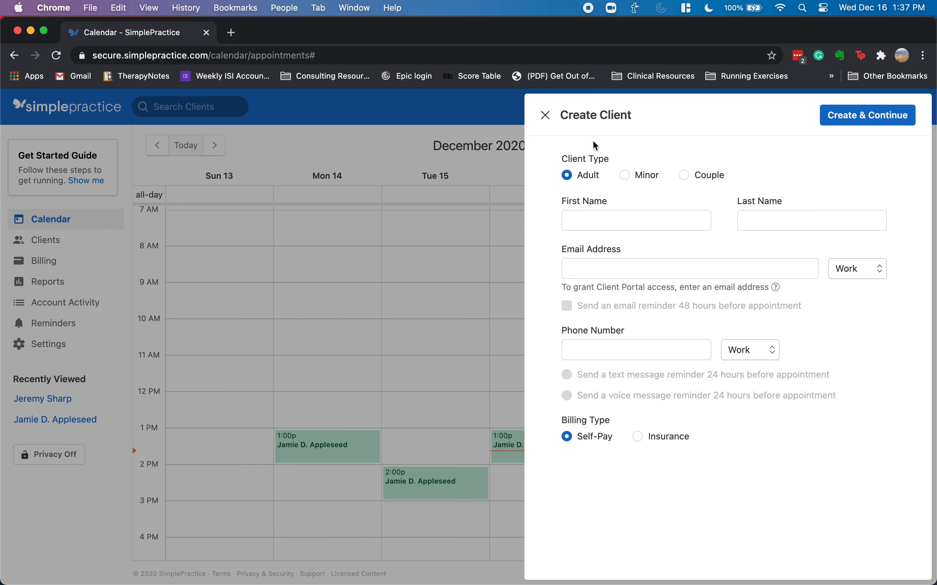
pyautogui.click(620, 218)
pyautogui.click(619, 217)
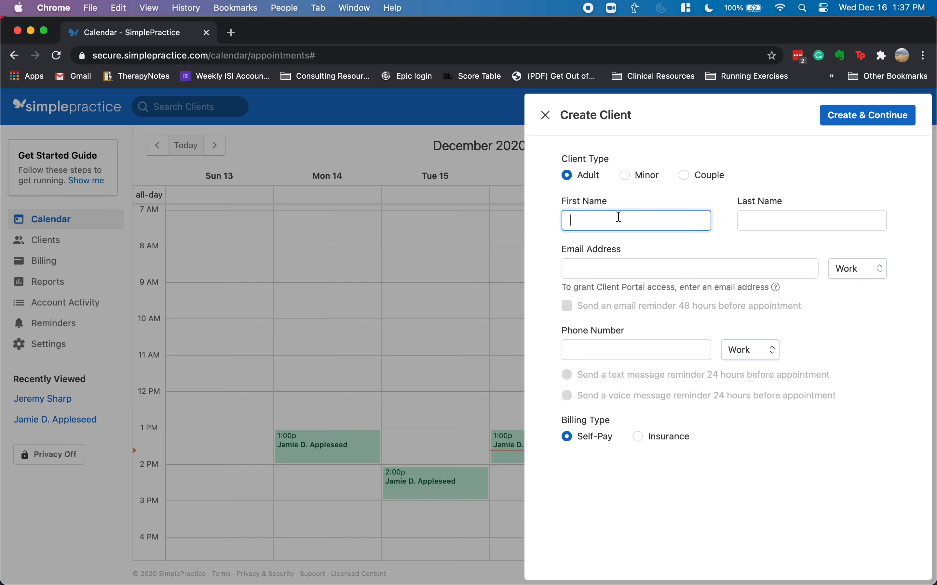
pyautogui.press('Tab')
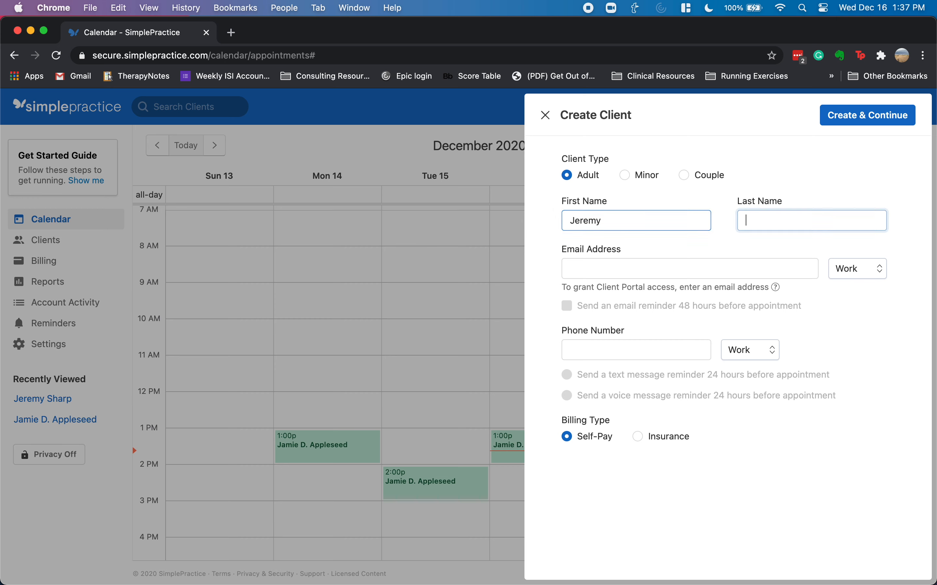
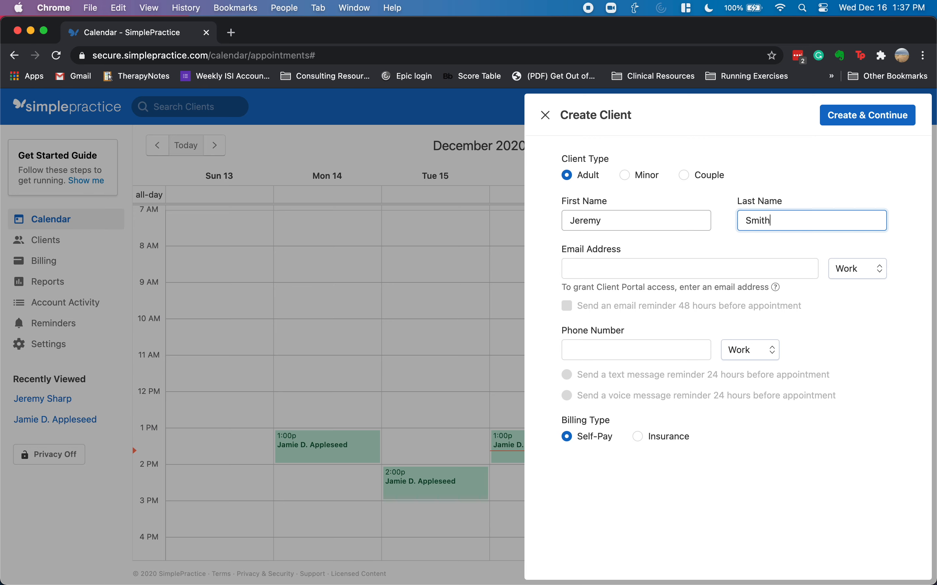
pyautogui.press('Tab')
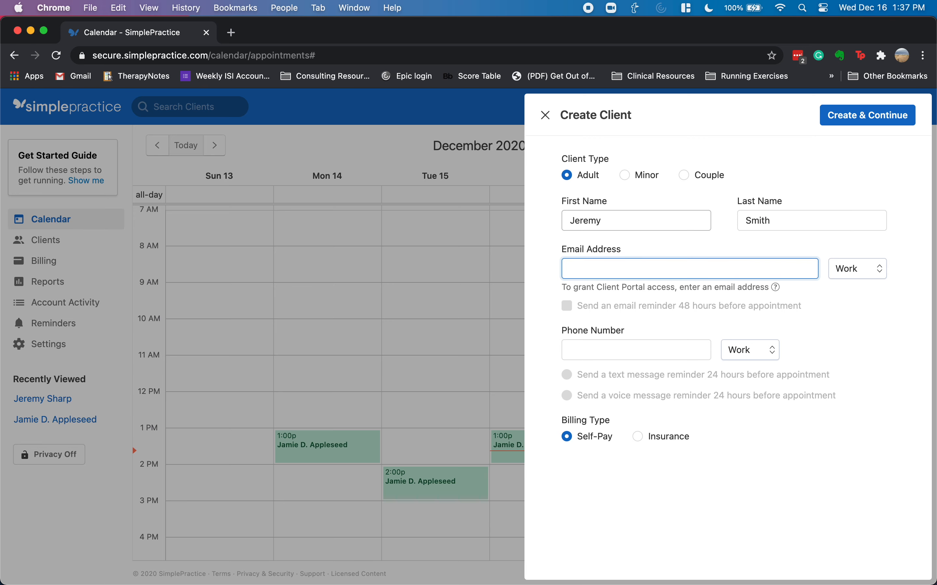
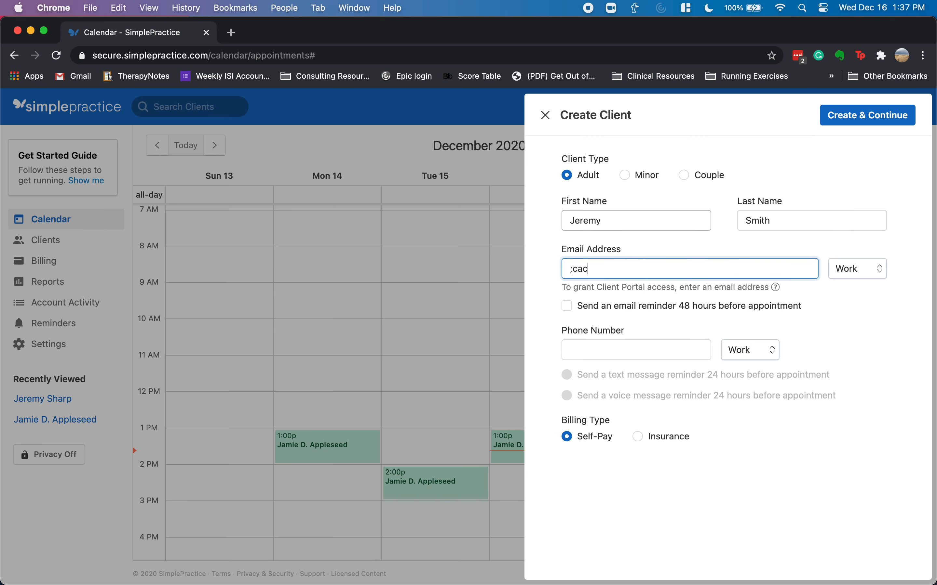
# - Enter the client's e-mail and phone number, choose Insurance billing, and create the client
pyautogui.press('Tab')
pyautogui.press('Tab')
pyautogui.press('Tab')
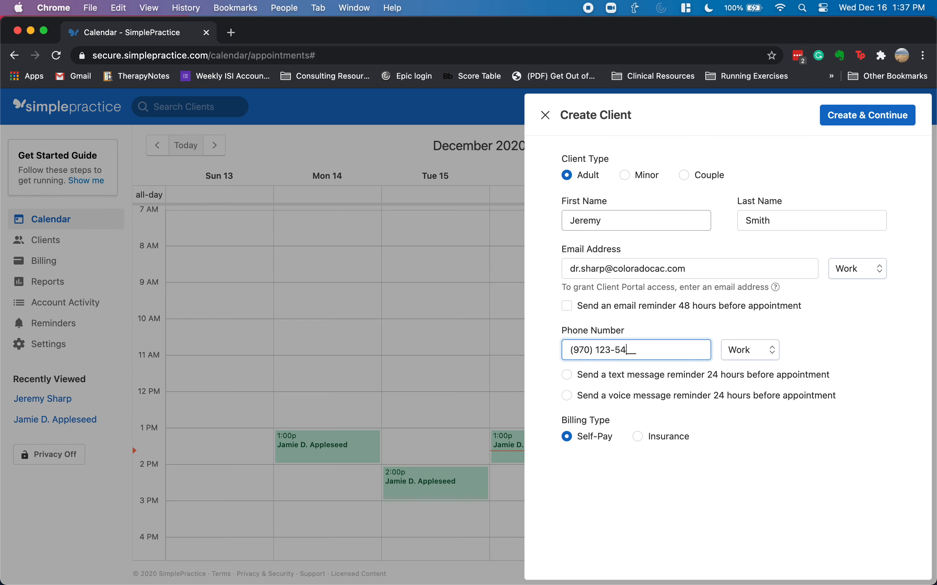
pyautogui.press('Tab')
pyautogui.press('Tab')
pyautogui.press('Tab')
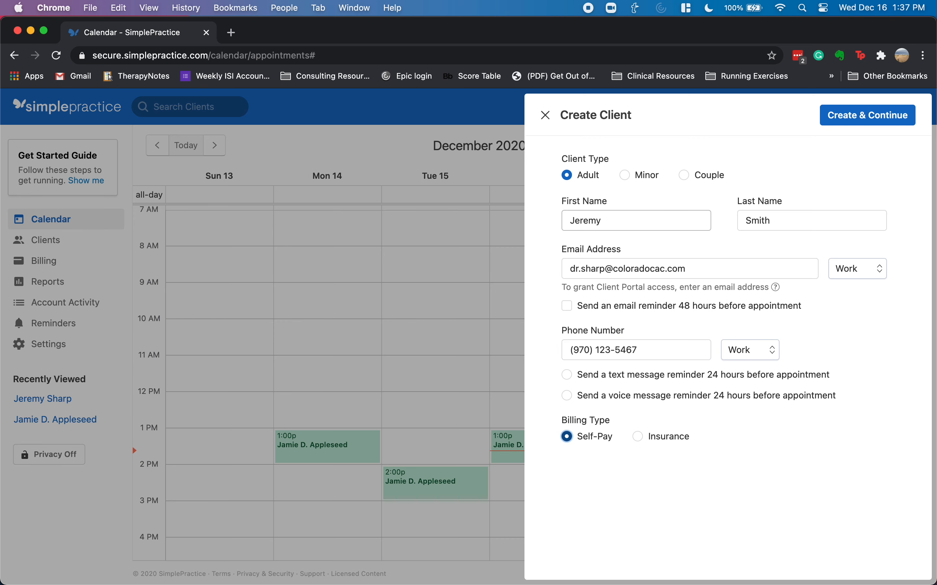
pyautogui.click(637, 437)
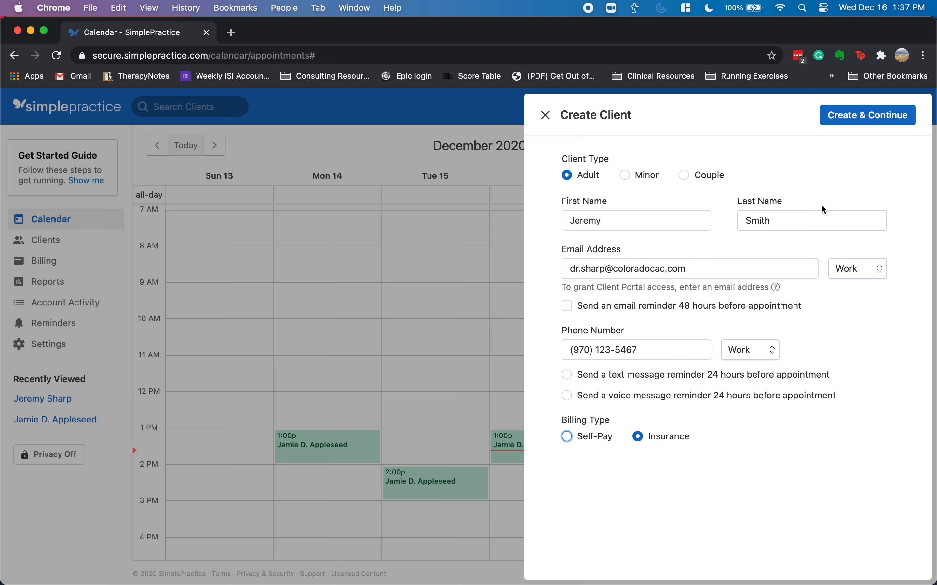
pyautogui.click(848, 128)
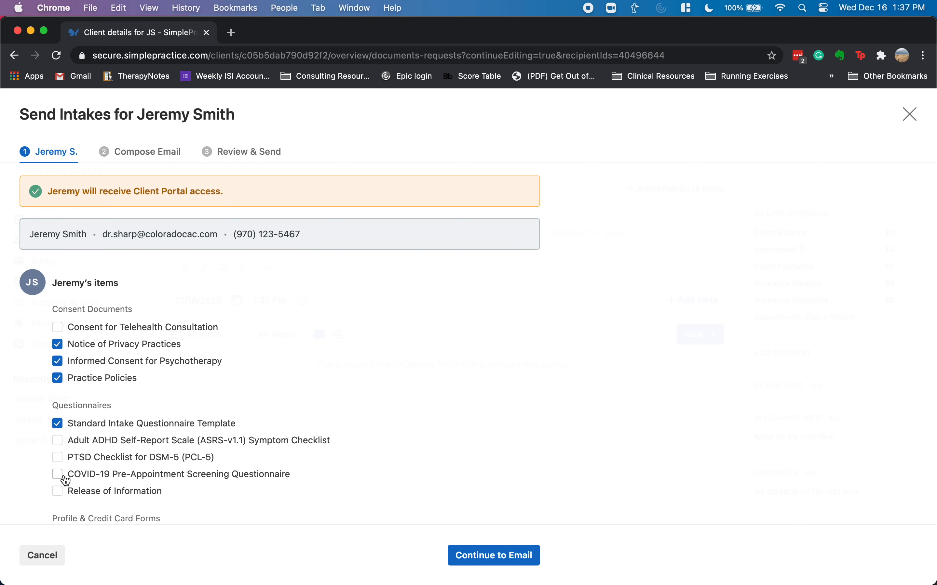
# - Add the adult ADHD self-report scale and PTSD Checklist for DSM-5 to the intake items
pyautogui.scroll(-1, 67, 480)
pyautogui.scroll(-2, 68, 480)
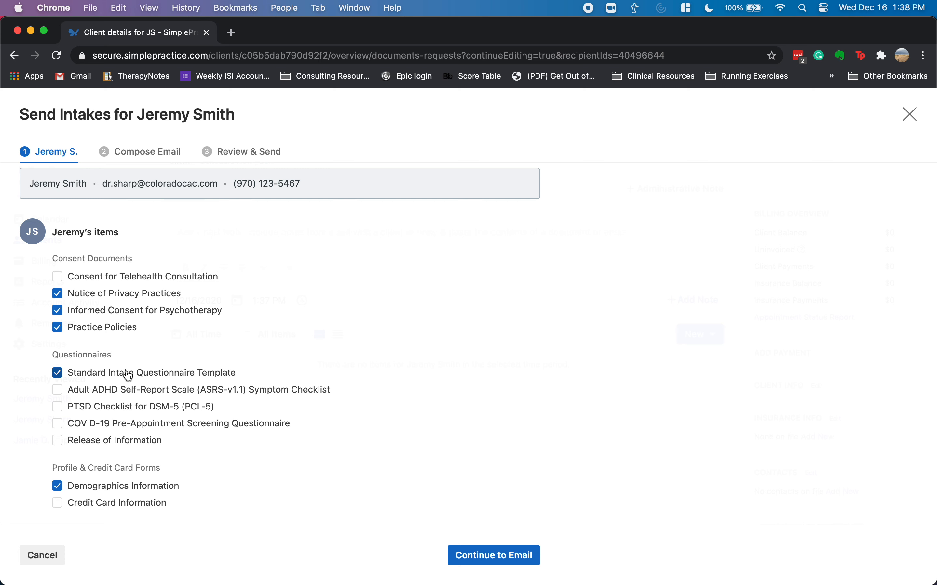
pyautogui.click(59, 392)
pyautogui.click(59, 408)
pyautogui.click(58, 508)
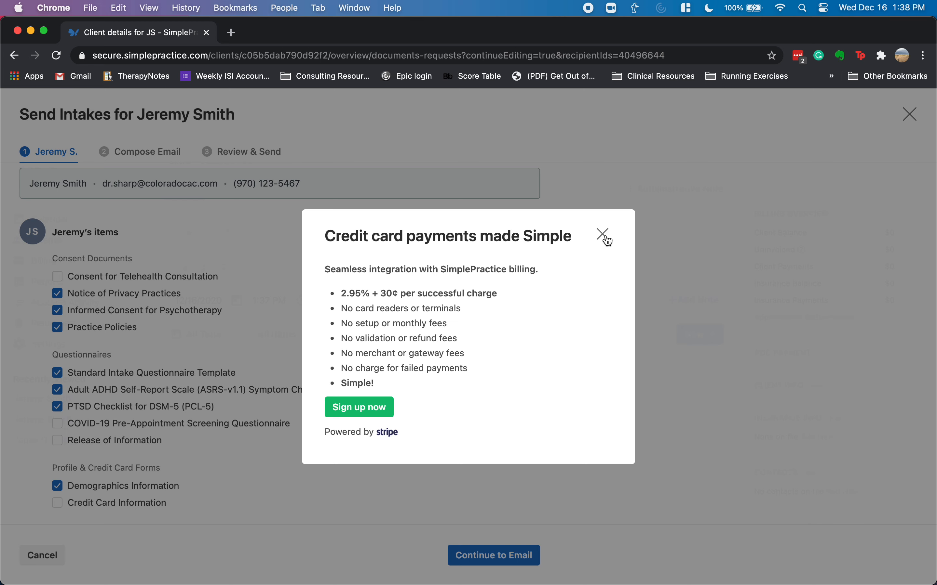
# - Dismiss the Stripe credit card payments promotion
pyautogui.moveTo(348, 294); pyautogui.dragTo(488, 291)
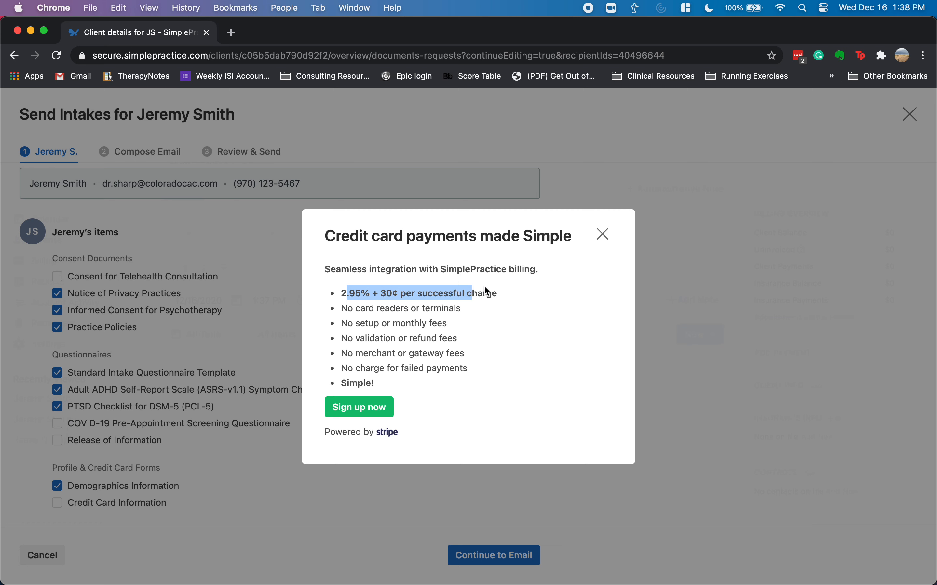
pyautogui.click(521, 297)
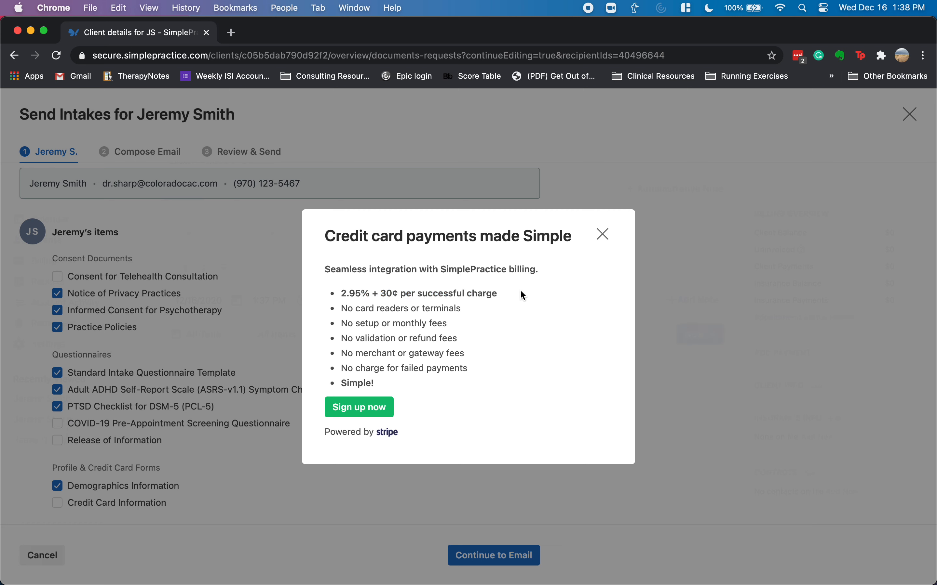
pyautogui.click(604, 235)
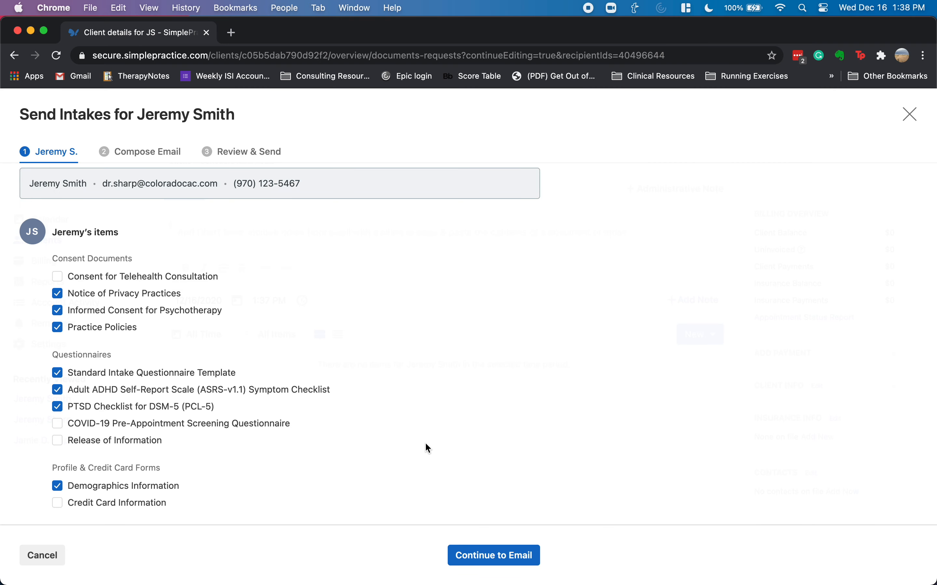
# - Continue through the intake e-mail and review, then share and send the items
pyautogui.click(495, 559)
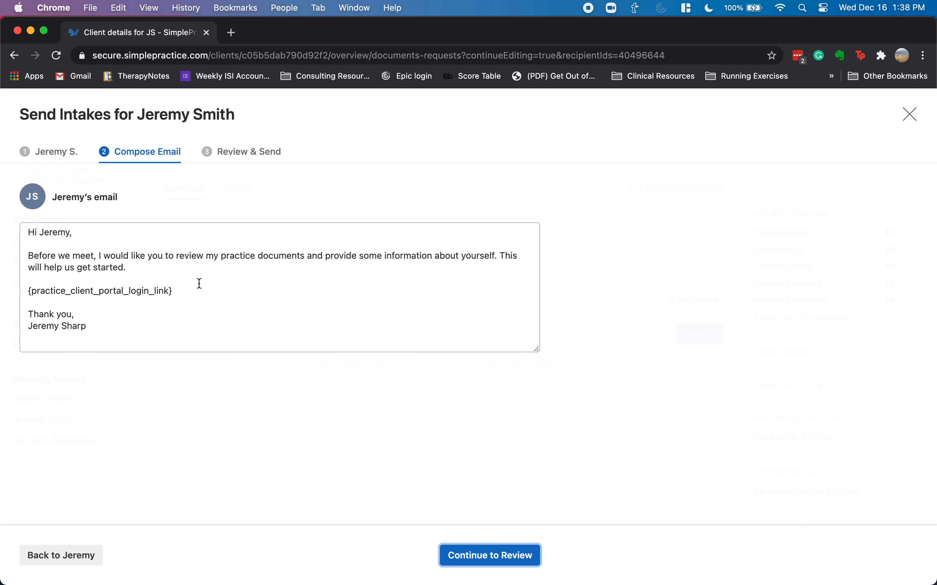
pyautogui.moveTo(185, 291); pyautogui.dragTo(21, 291)
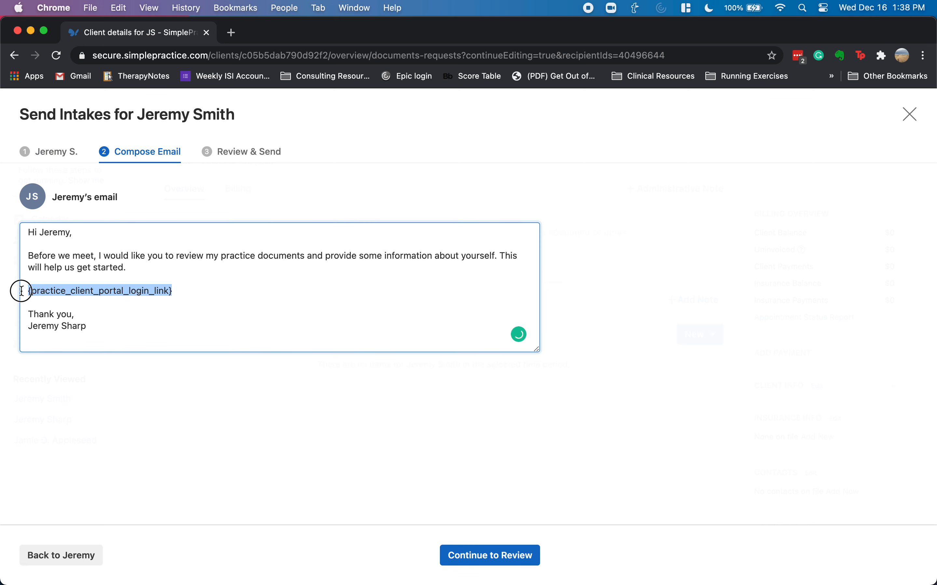
pyautogui.click(153, 314)
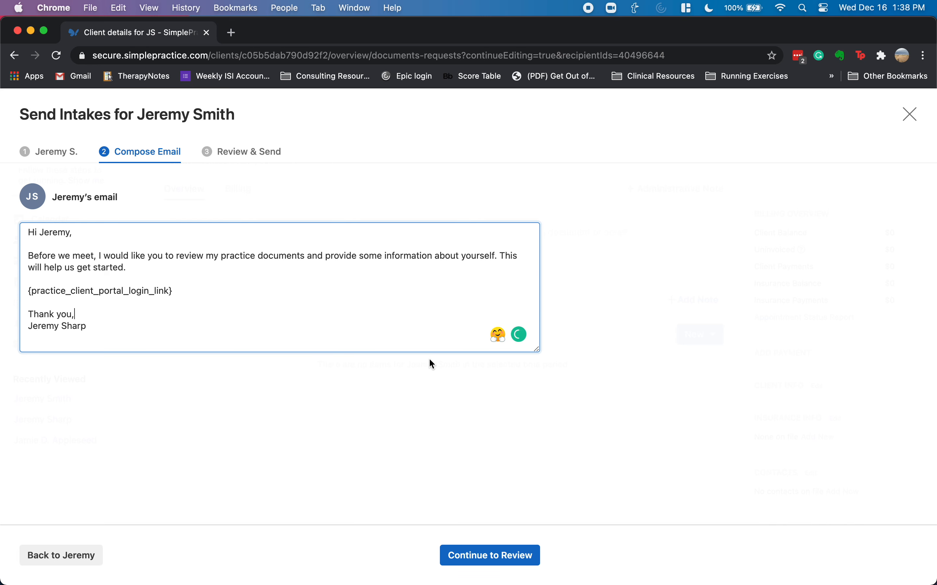
pyautogui.click(494, 557)
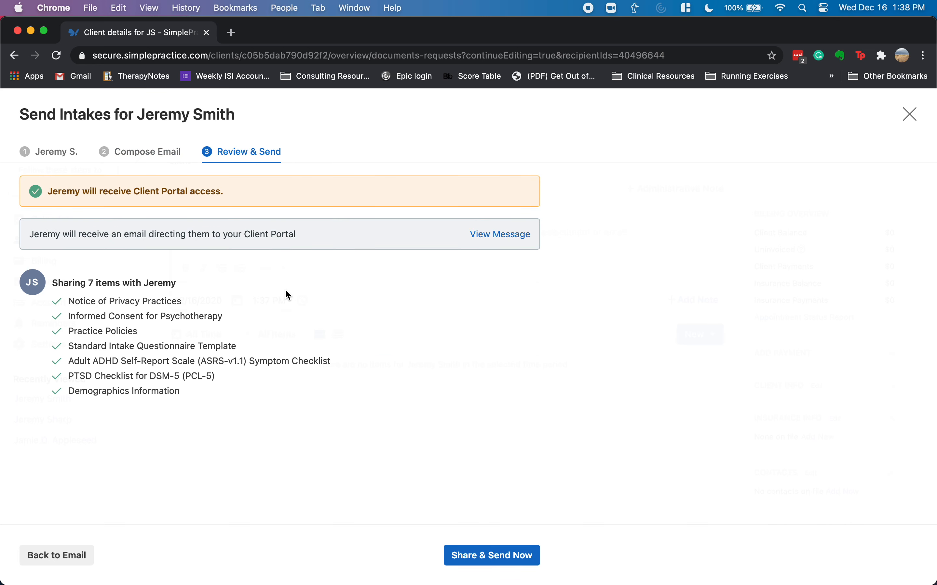
pyautogui.click(501, 558)
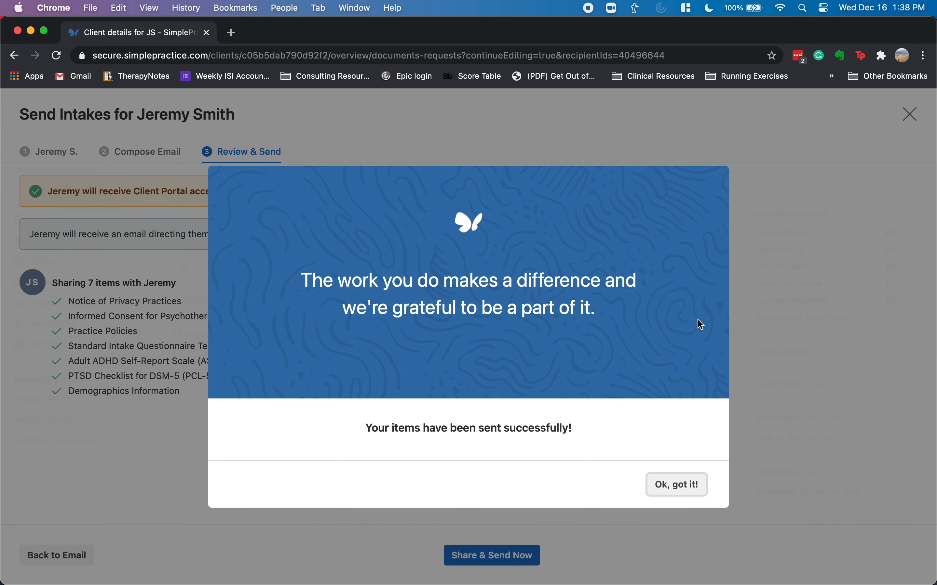
# - Acknowledge the items-sent success dialog with 'Ok, got it!'
pyautogui.click(681, 485)
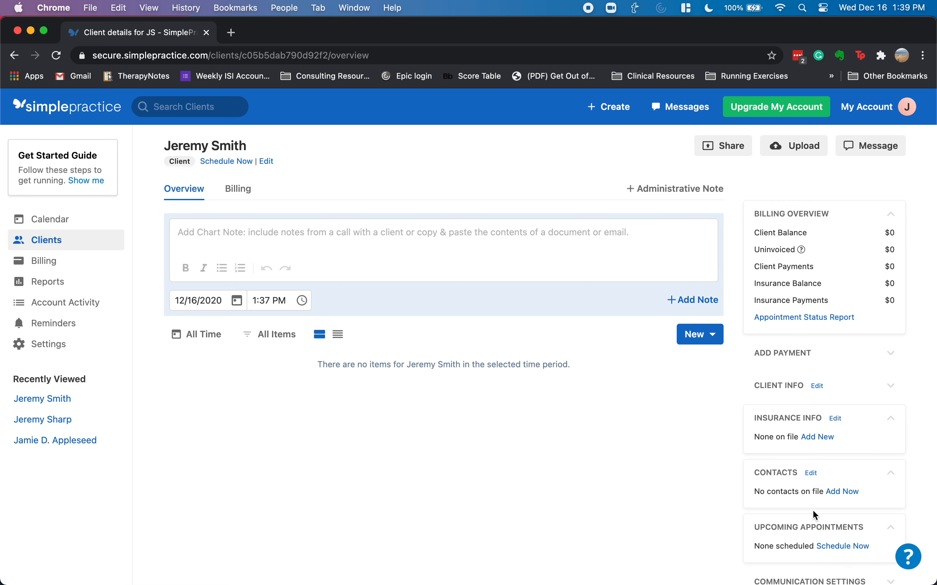
# - Scroll through the client's overview page to review the seven shared intake items
pyautogui.scroll(-3, 813, 512)
pyautogui.scroll(-6, 820, 536)
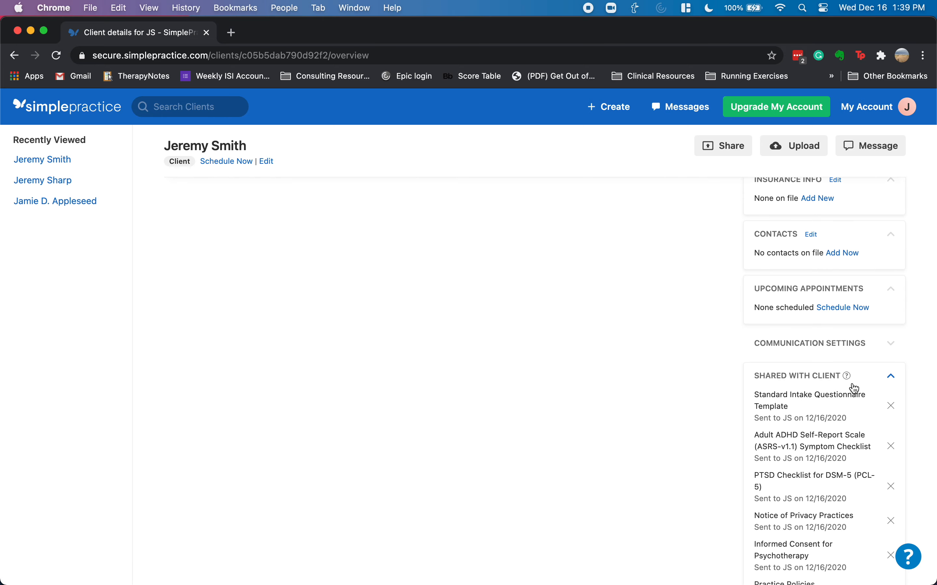
pyautogui.scroll(-3, 847, 387)
pyautogui.scroll(-1, 837, 387)
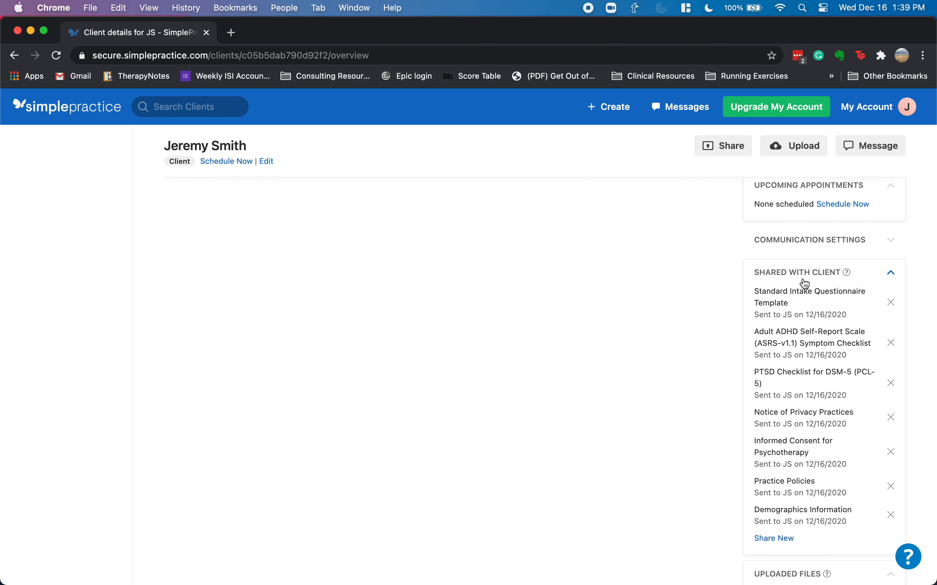
pyautogui.scroll(-2, 804, 286)
pyautogui.scroll(-1, 804, 287)
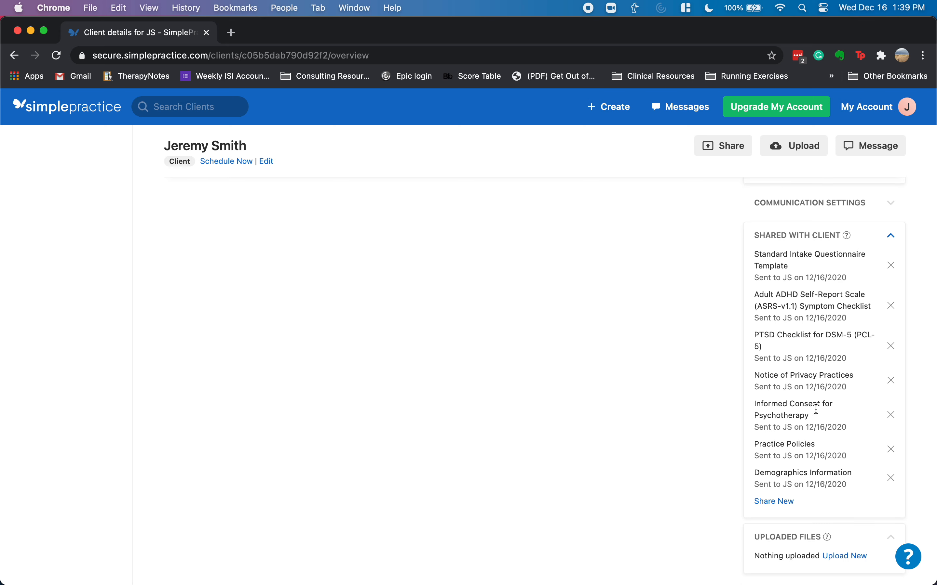
pyautogui.scroll(-3, 806, 415)
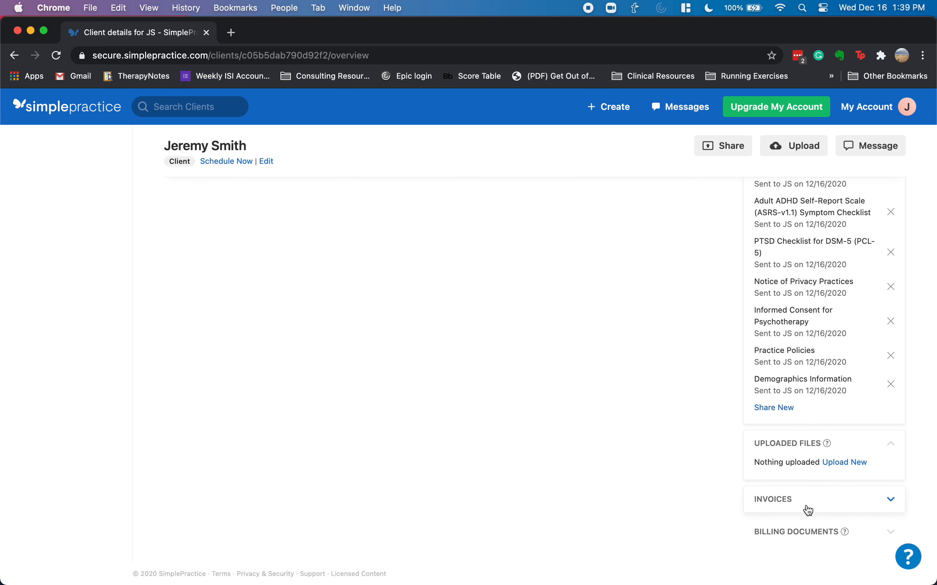
pyautogui.moveTo(844, 531)
pyautogui.scroll(10, 815, 446)
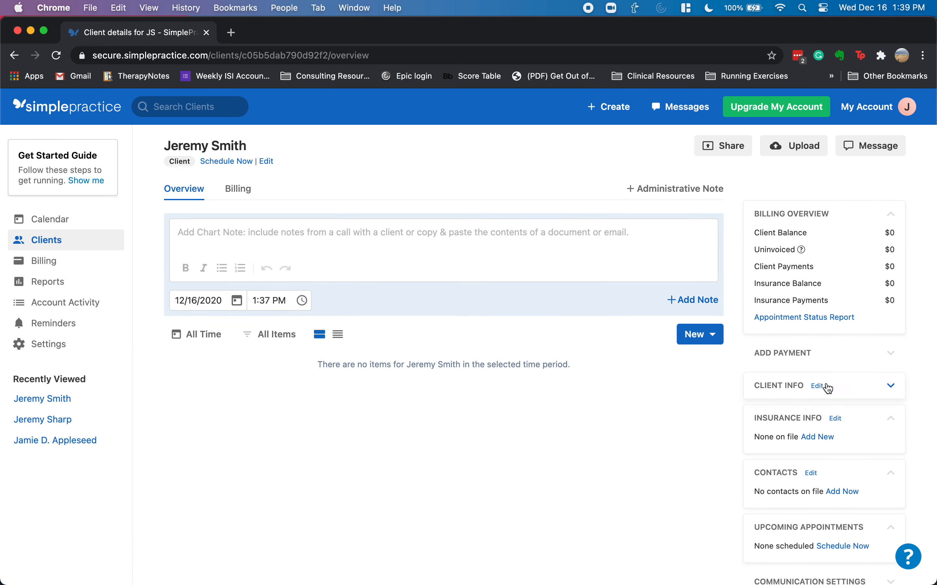
# - Open the client's information for editing and scroll down to the address section
pyautogui.click(819, 388)
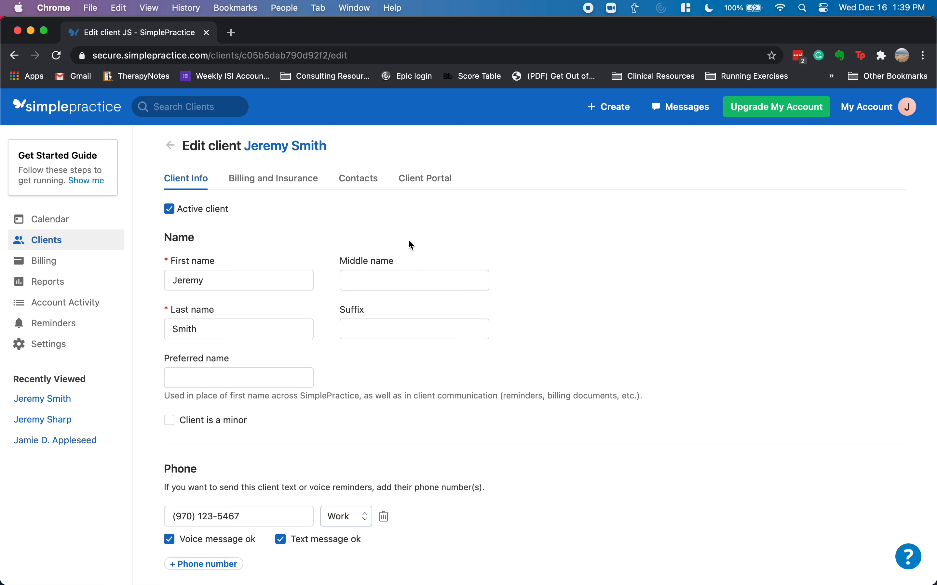
pyautogui.click(244, 378)
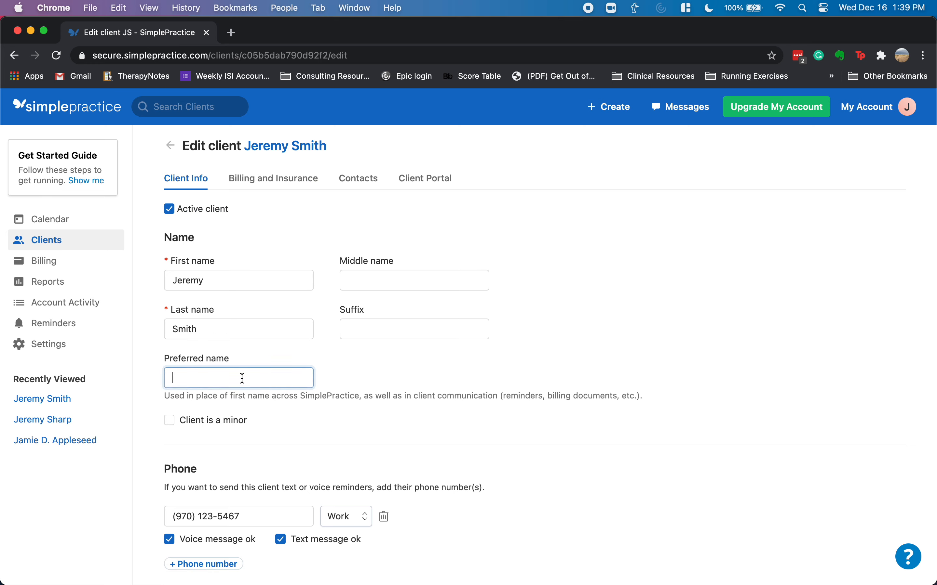
pyautogui.scroll(-3, 304, 357)
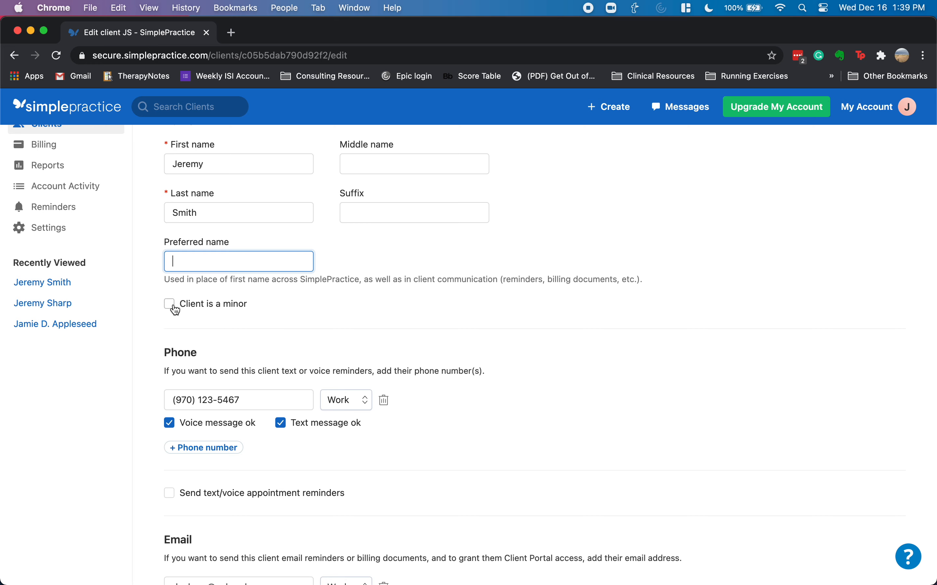
pyautogui.scroll(-3, 290, 304)
pyautogui.scroll(-2, 293, 315)
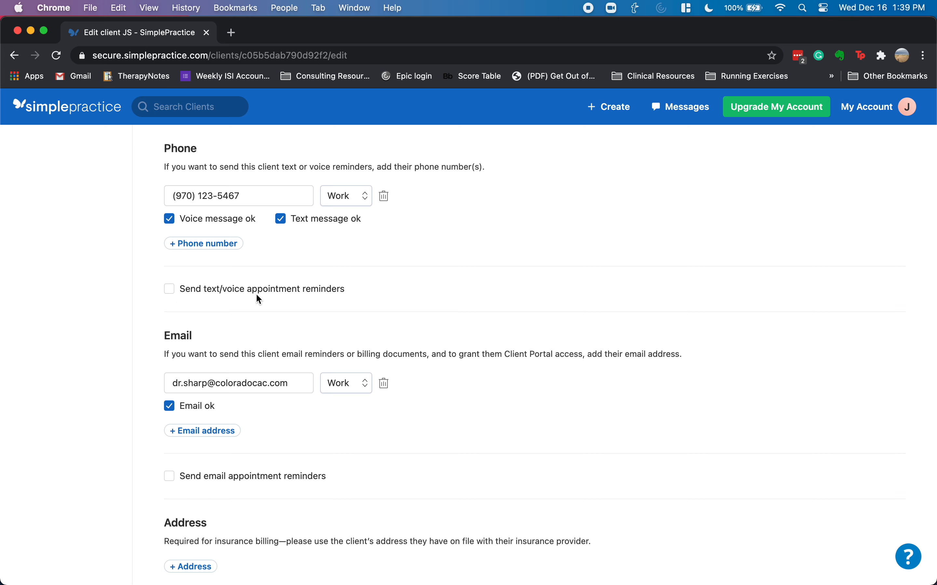
pyautogui.scroll(-3, 284, 320)
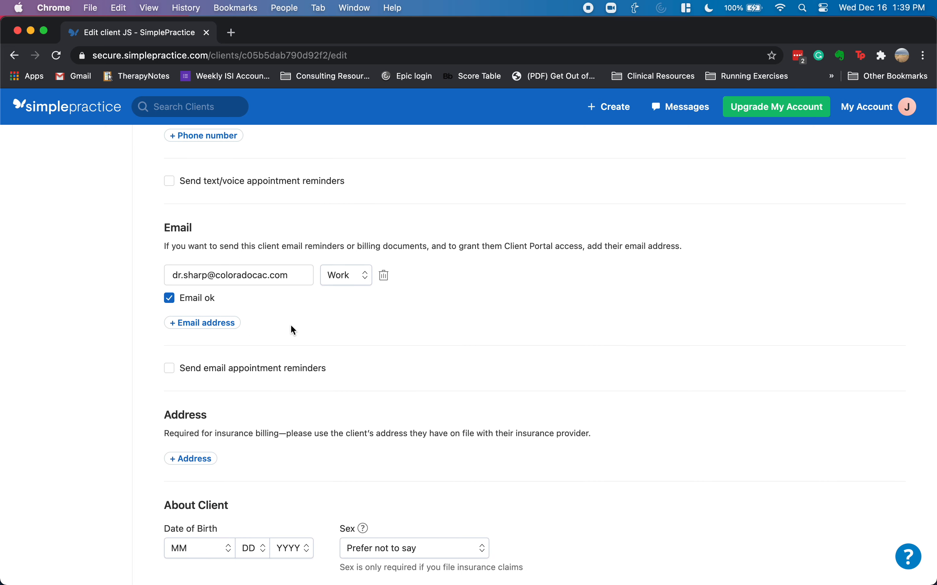
pyautogui.scroll(-3, 290, 324)
pyautogui.scroll(-3, 291, 321)
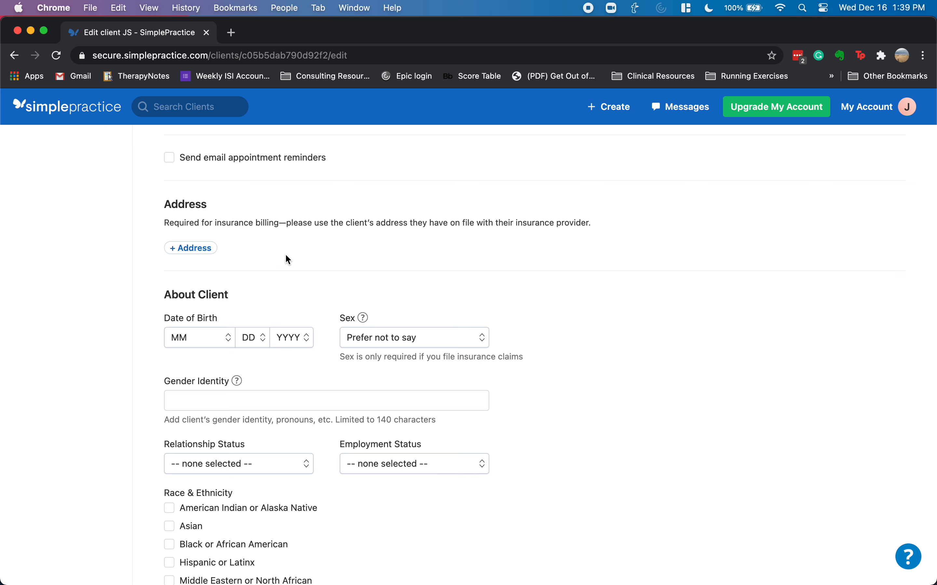
# - Add the client's street address, city, state and ZIP code
pyautogui.click(191, 249)
pyautogui.click(209, 265)
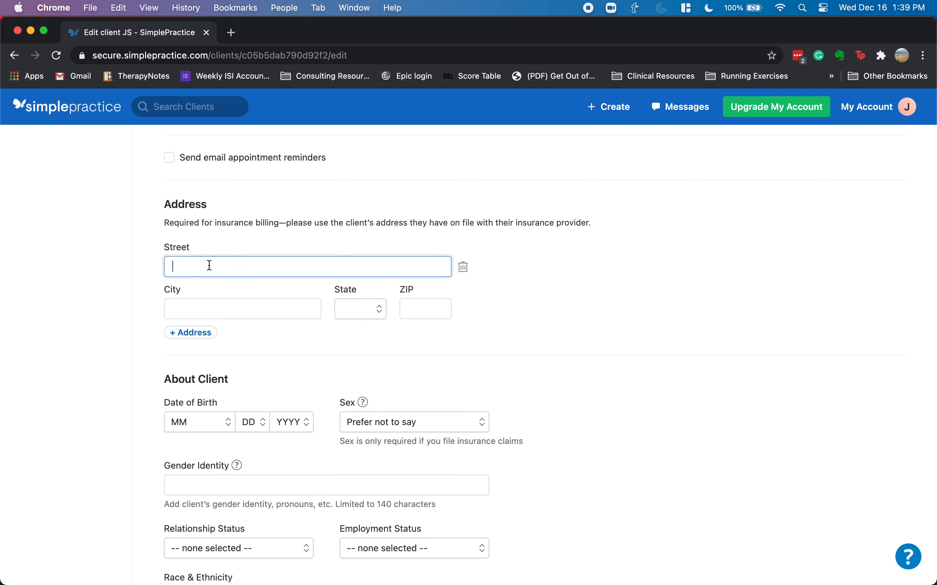
pyautogui.write('123 M')
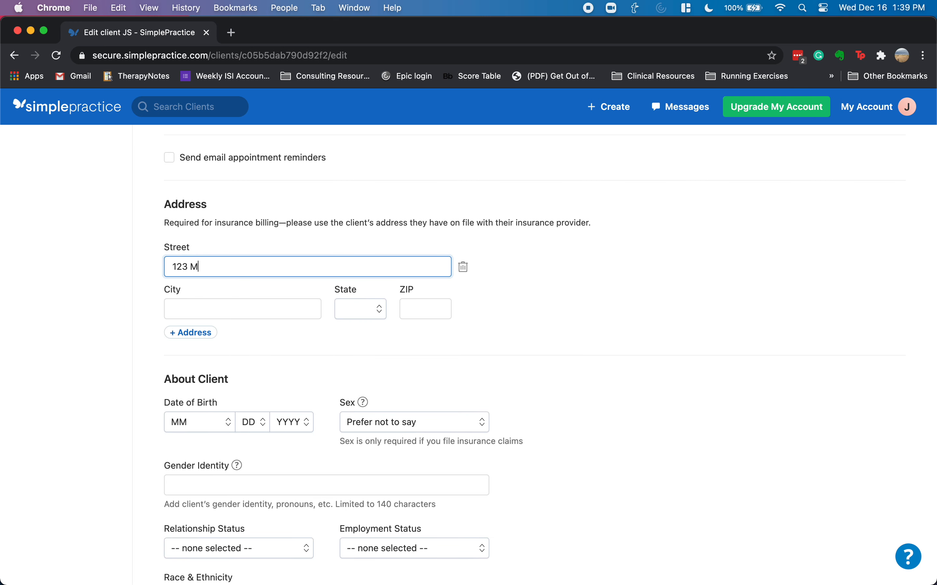
pyautogui.write('ain Dr')
pyautogui.press('Tab')
pyautogui.press('Tab')
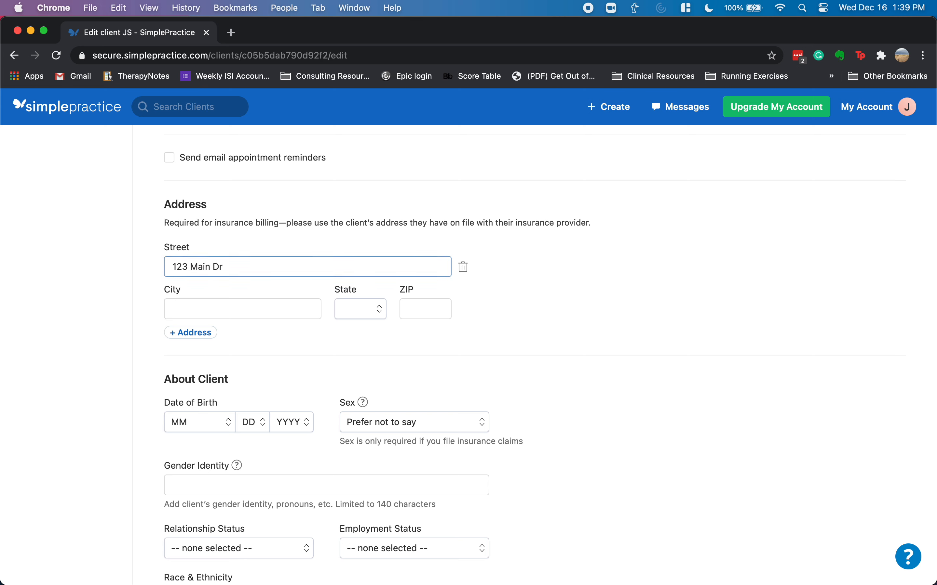
pyautogui.write('Denver')
pyautogui.press('Tab')
pyautogui.write('co')
pyautogui.press('Tab')
pyautogui.write('80')
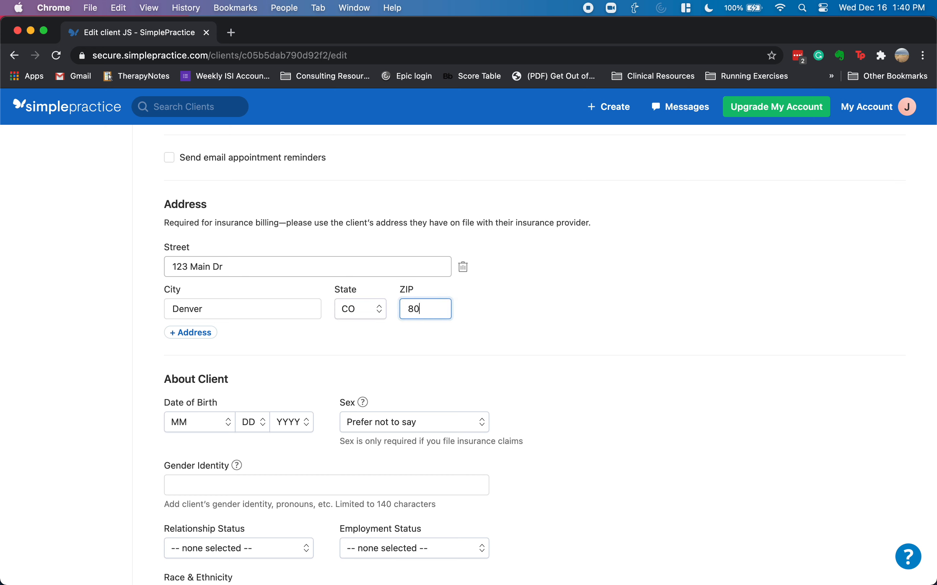
pyautogui.write('5224')
pyautogui.press('BackSpace')
pyautogui.hotkey('shift', 'Tab')
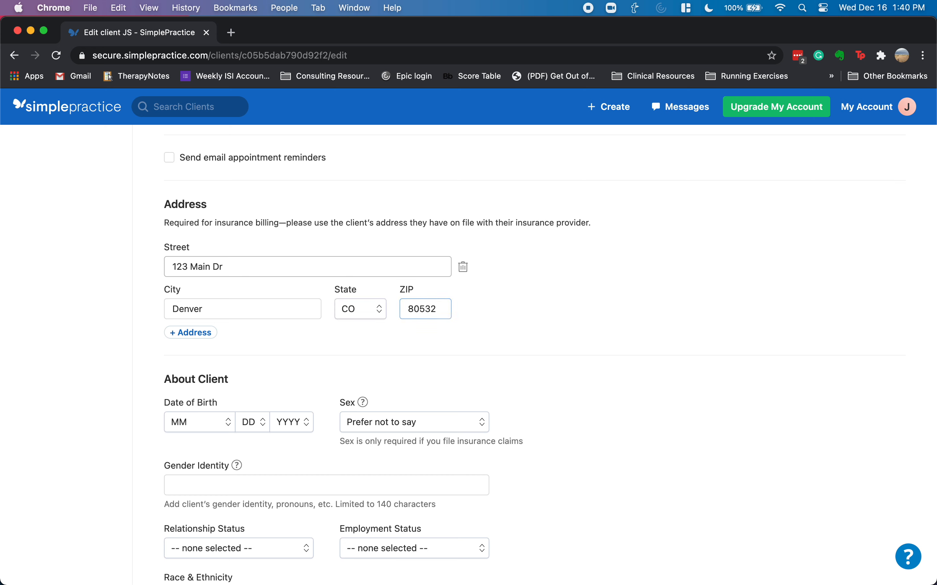
# - Set the client's date of birth using the month, day and year dropdowns
pyautogui.scroll(-3, 255, 336)
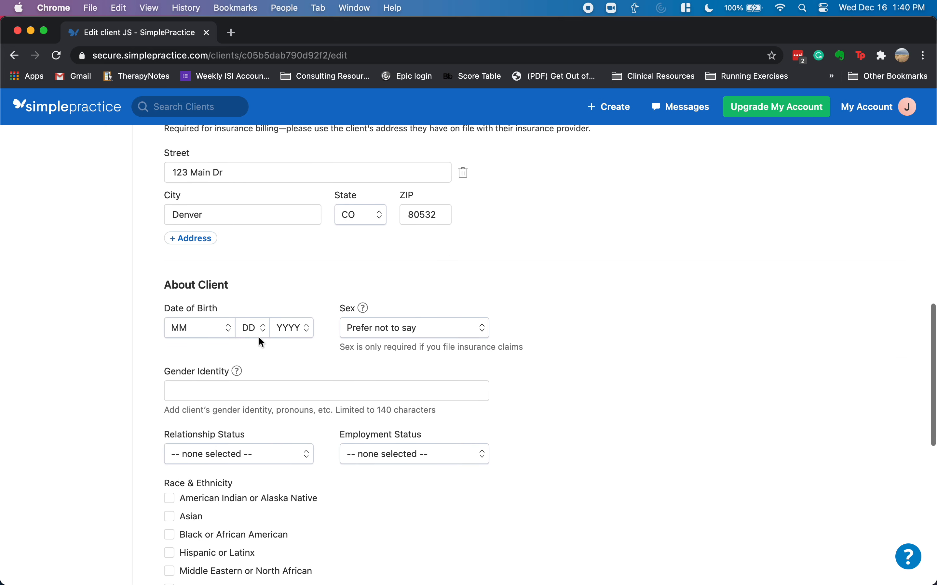
pyautogui.click(203, 329)
pyautogui.click(205, 370)
pyautogui.click(252, 329)
pyautogui.click(257, 373)
pyautogui.click(291, 333)
pyautogui.scroll(-20, 298, 384)
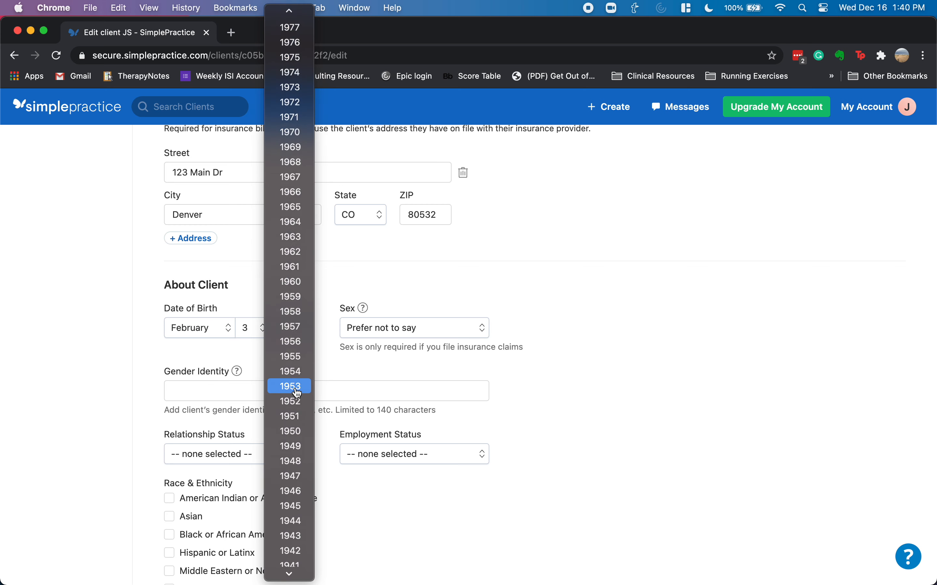
pyautogui.scroll(15, 296, 66)
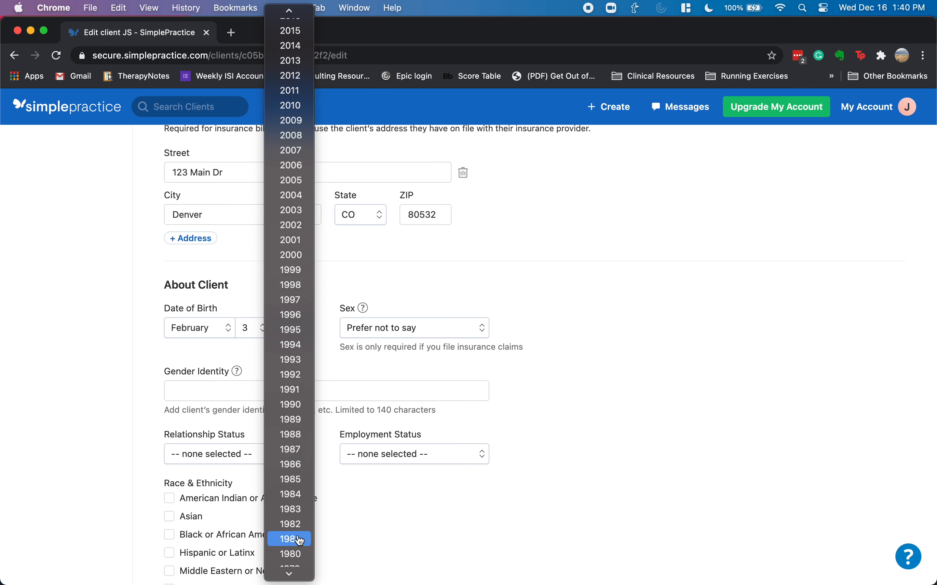
pyautogui.click(294, 537)
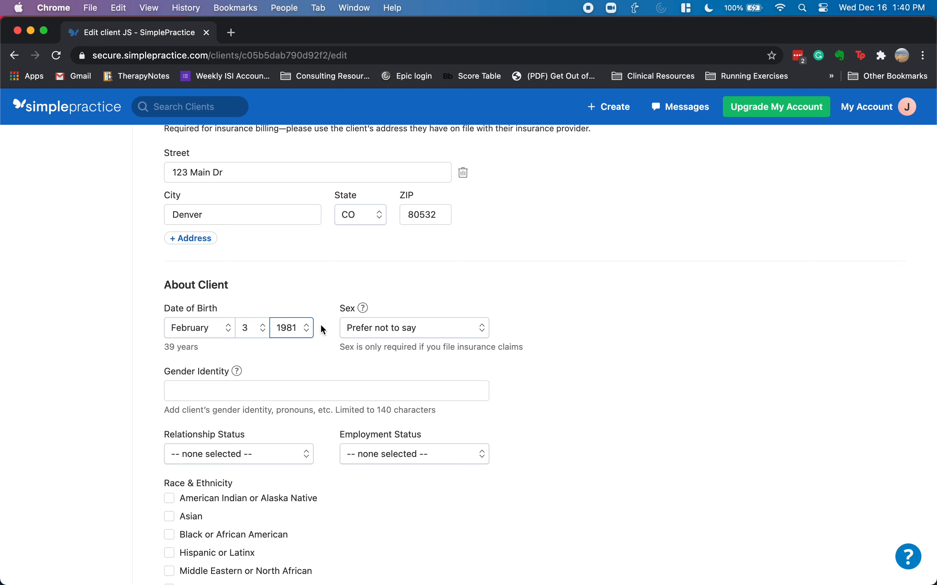
pyautogui.click(386, 330)
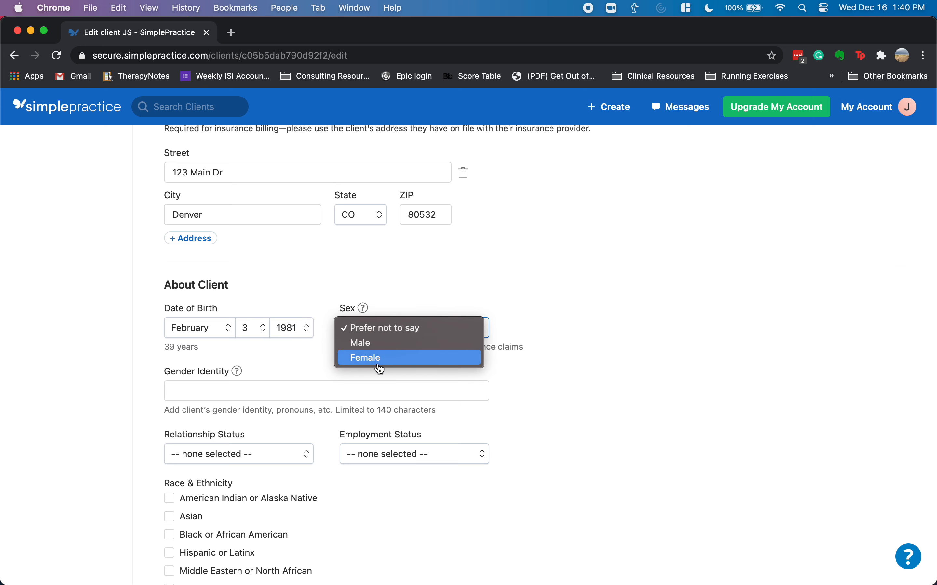
pyautogui.click(327, 356)
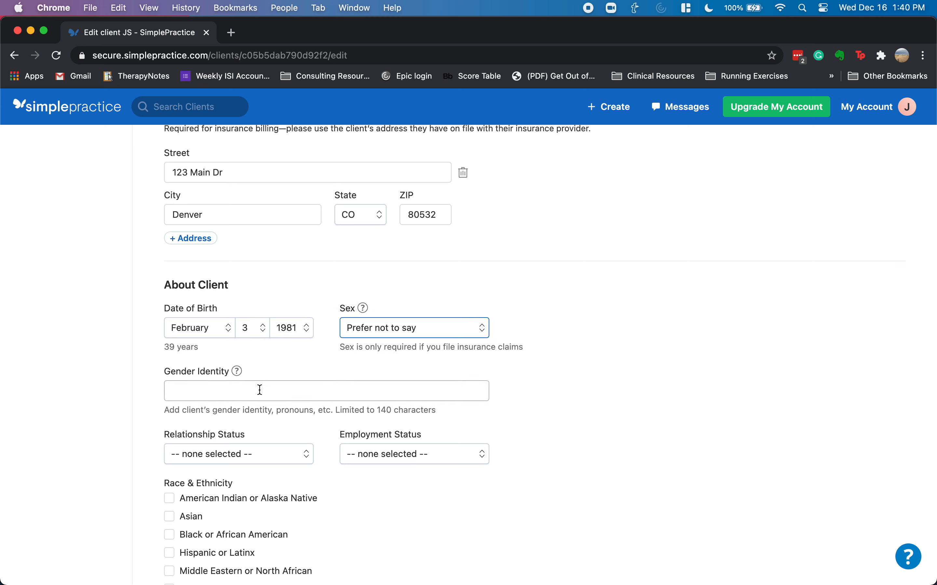
# - Write the client note 'This client is amazing!'
pyautogui.scroll(-5, 261, 390)
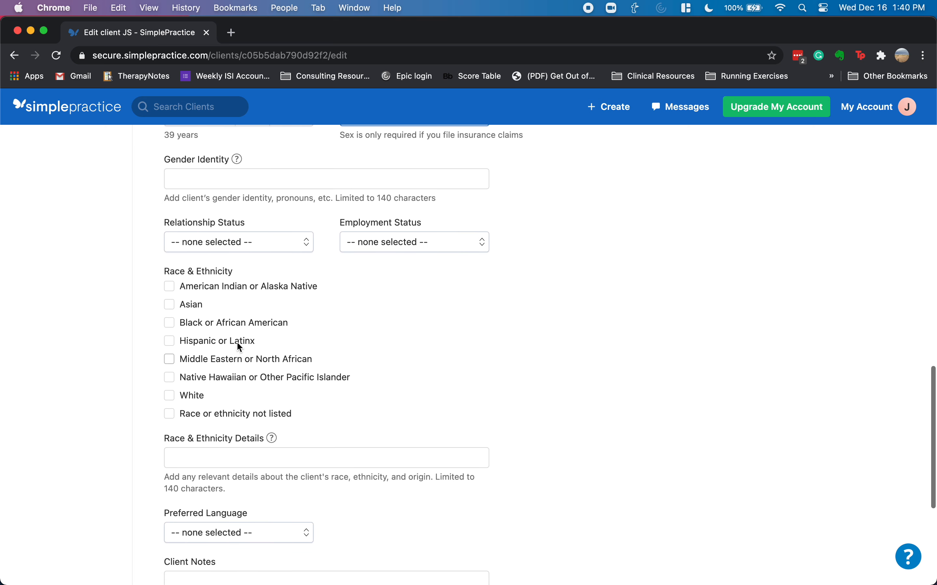
pyautogui.scroll(-3, 235, 426)
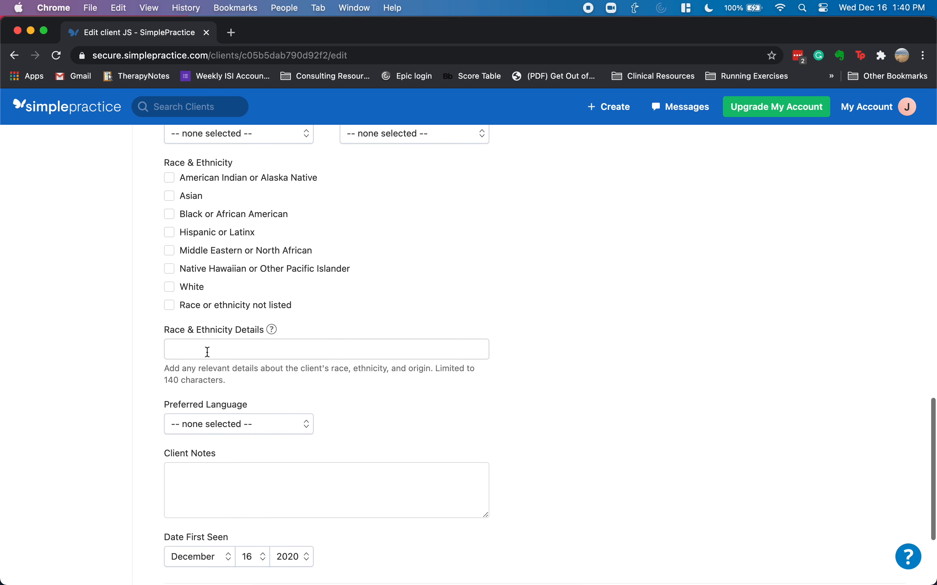
pyautogui.scroll(-4, 326, 391)
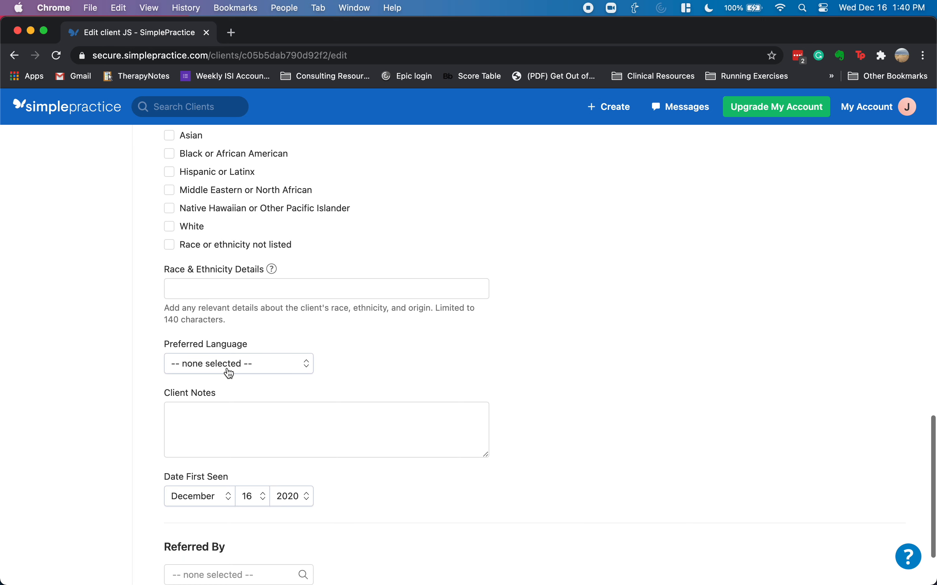
pyautogui.click(242, 334)
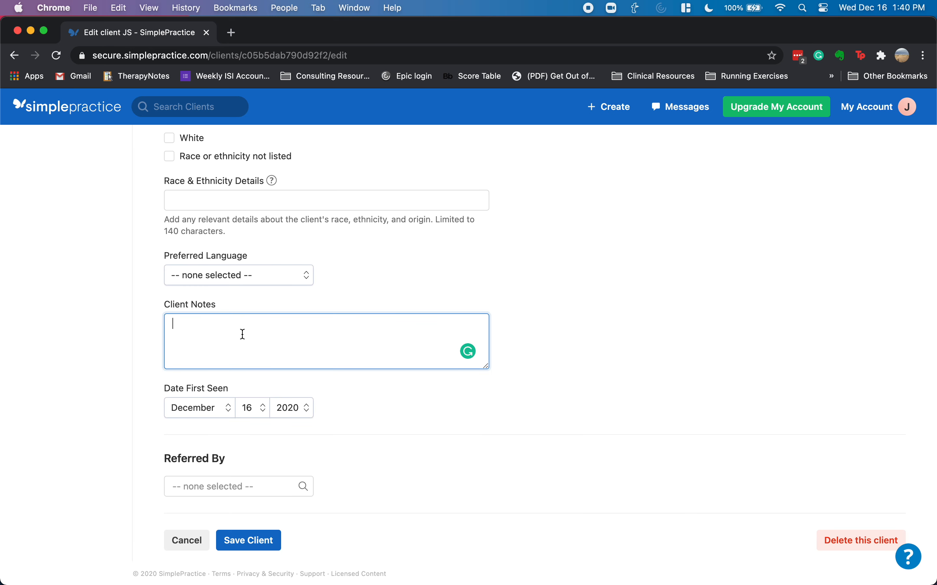
pyautogui.write('This client is amazing!')
# - Add a new referral source for the referring doctor, set it, and save the client information
pyautogui.click(236, 492)
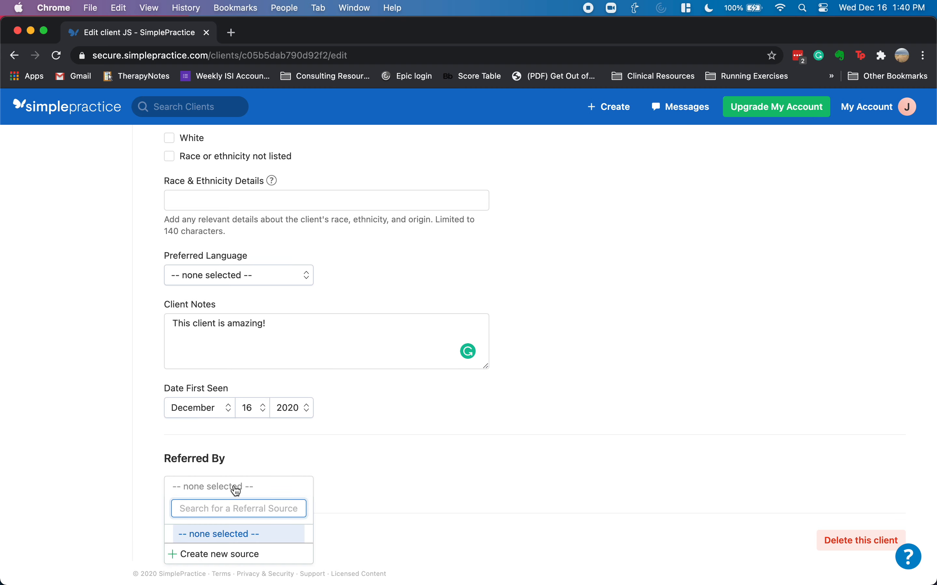
pyautogui.click(219, 556)
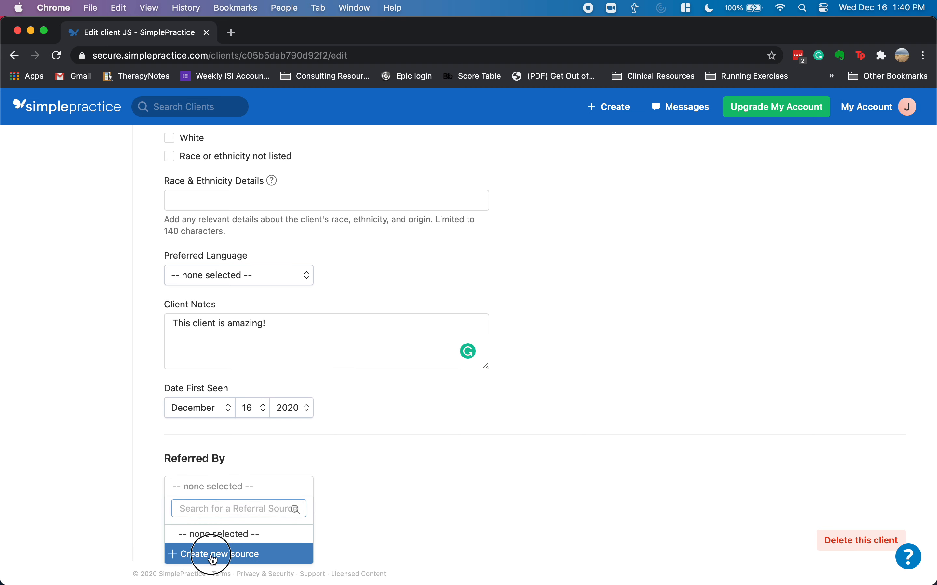
pyautogui.click(405, 319)
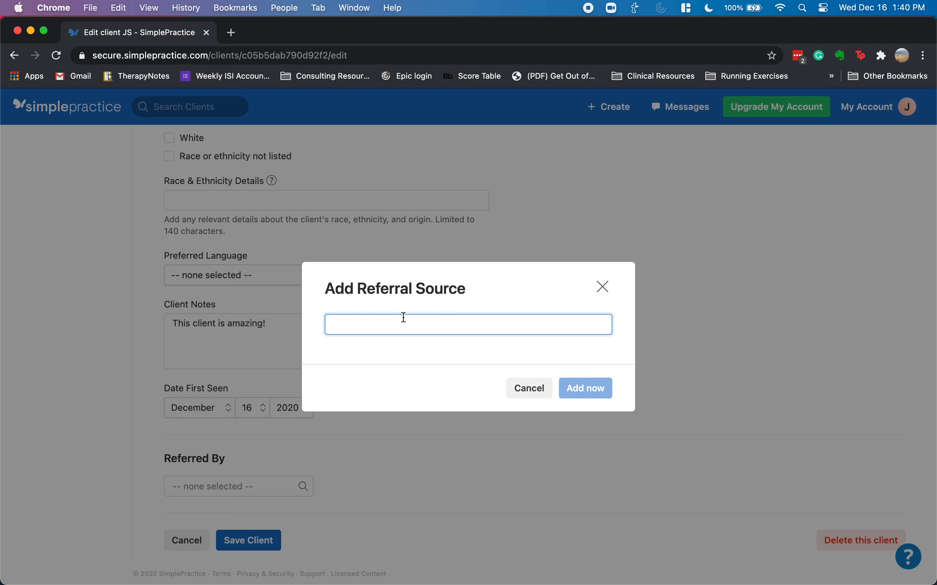
pyautogui.write('Dr. J')
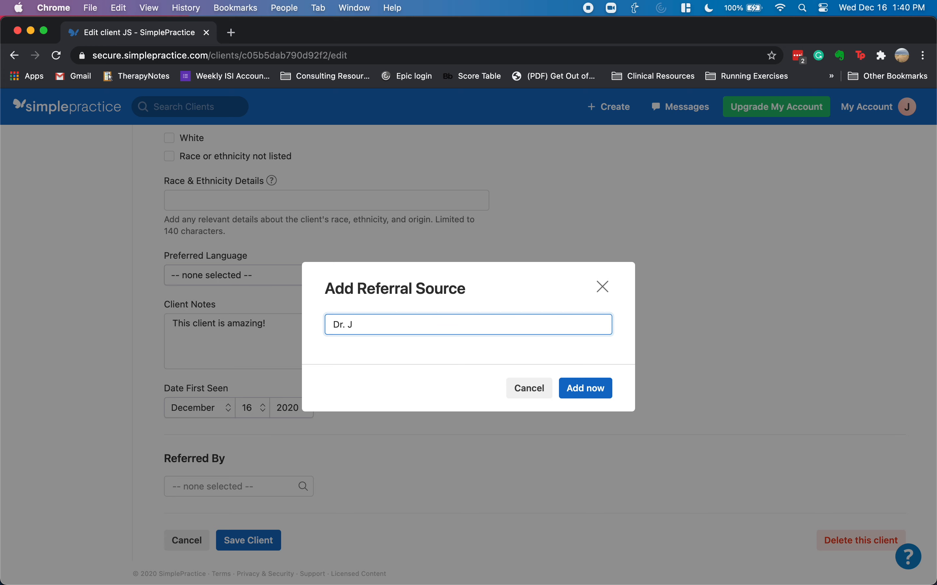
pyautogui.write('ane Doe')
pyautogui.click(588, 391)
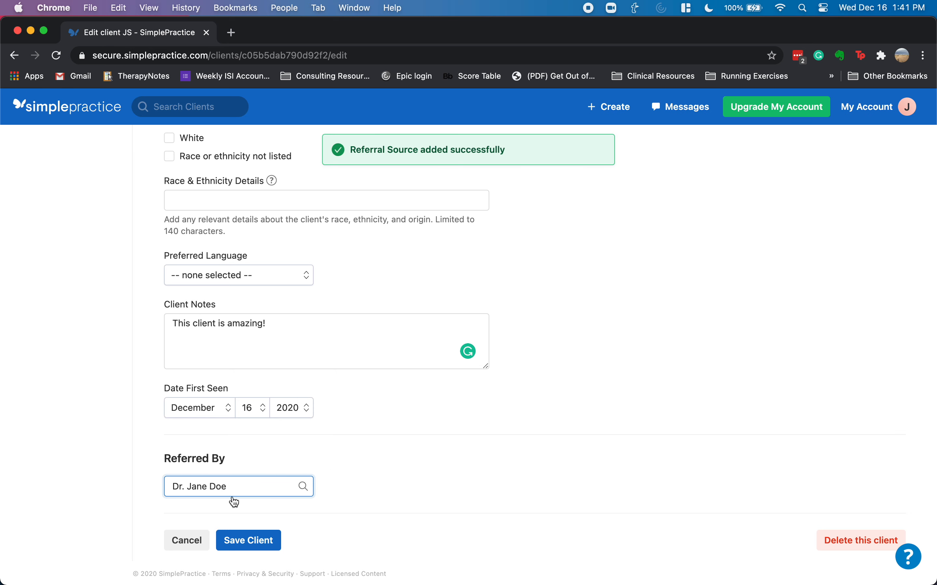
pyautogui.click(248, 542)
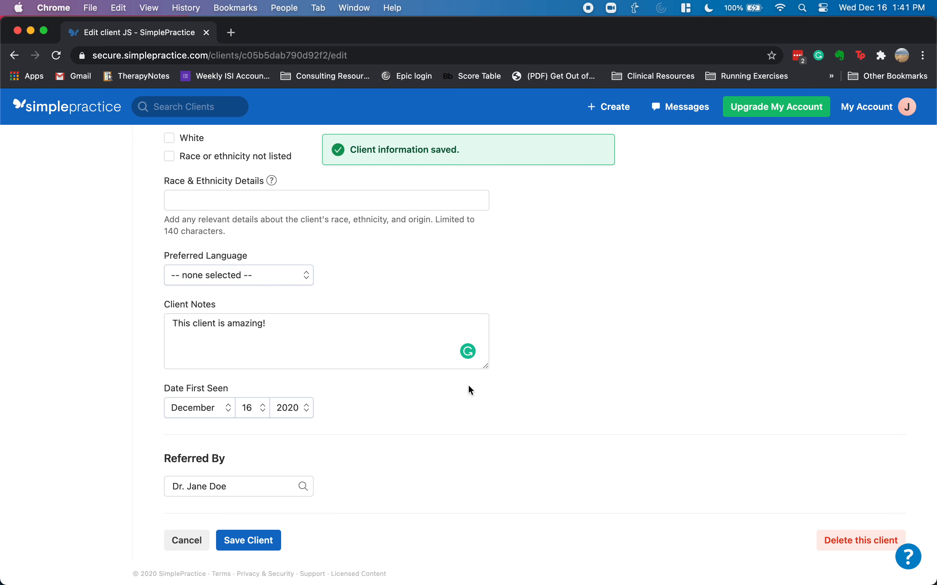
pyautogui.scroll(10, 468, 387)
# - Turn on monthly Statements emailed to the client, with billing documents sent as attachments
pyautogui.scroll(15, 469, 385)
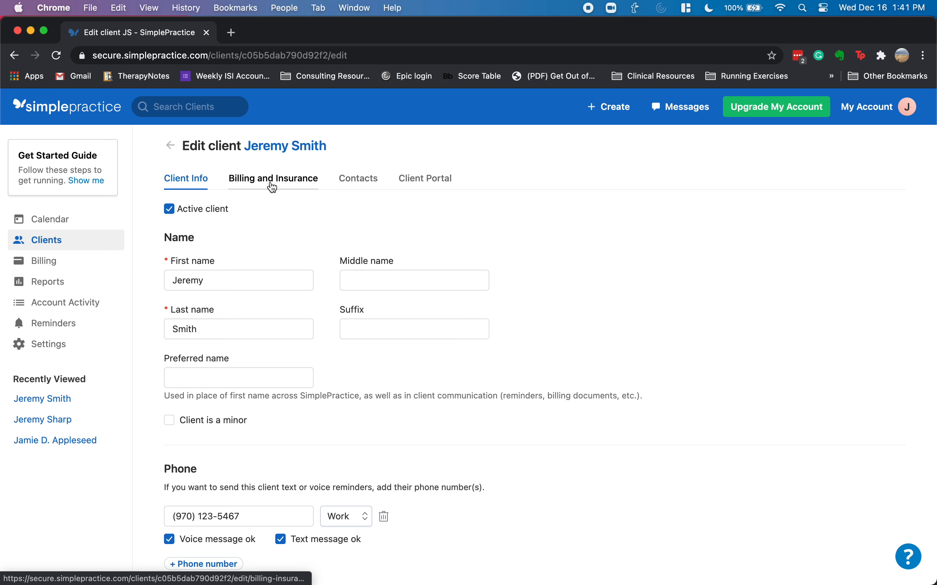
pyautogui.click(289, 186)
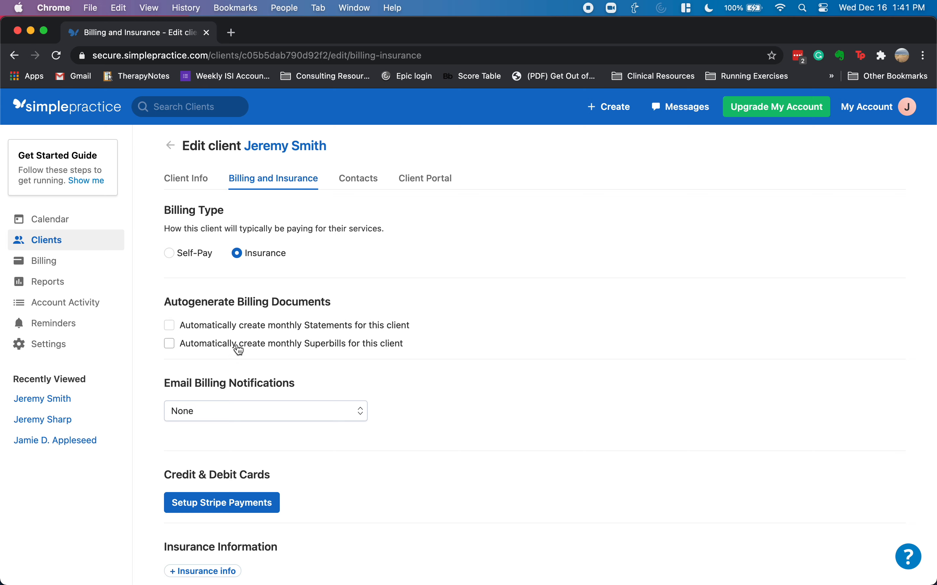
pyautogui.click(170, 327)
pyautogui.click(224, 415)
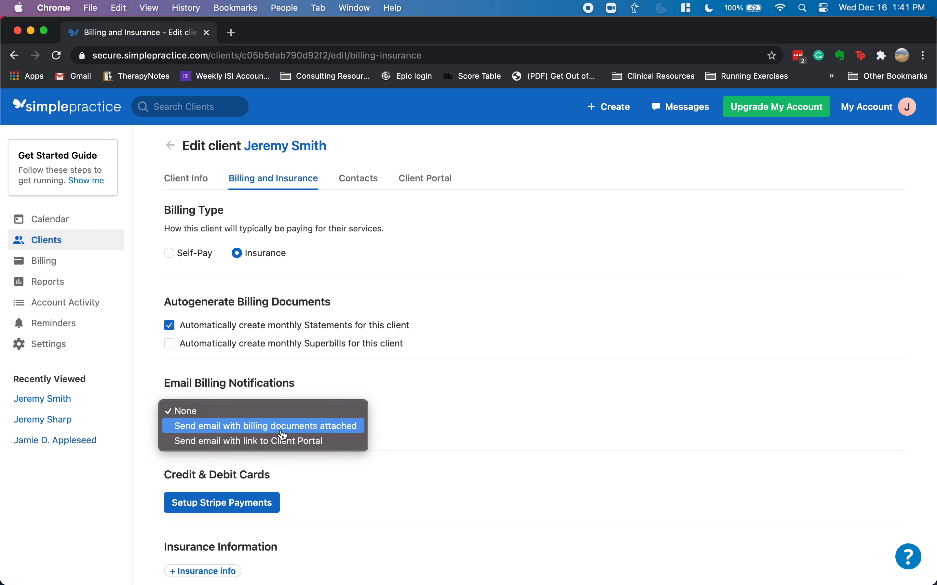
pyautogui.click(316, 426)
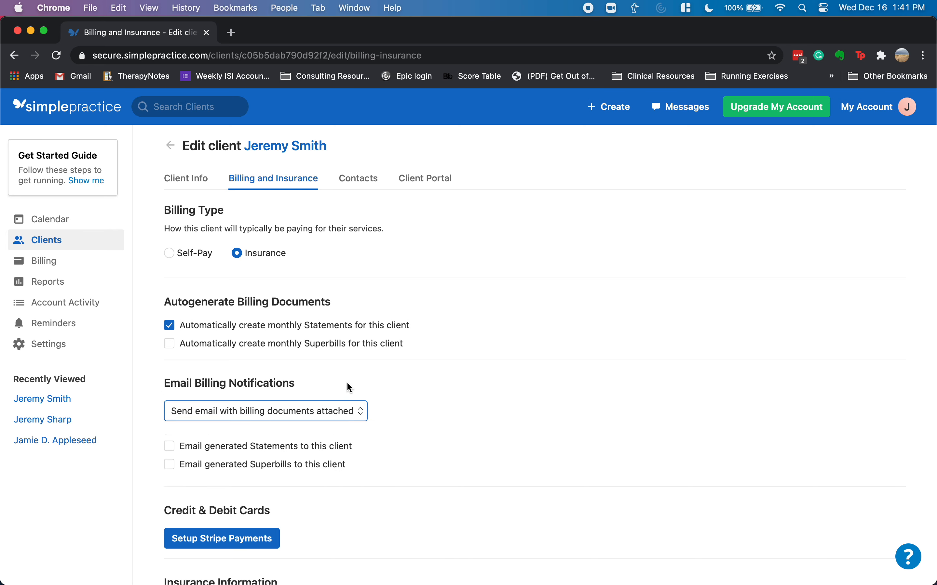
pyautogui.scroll(-3, 360, 387)
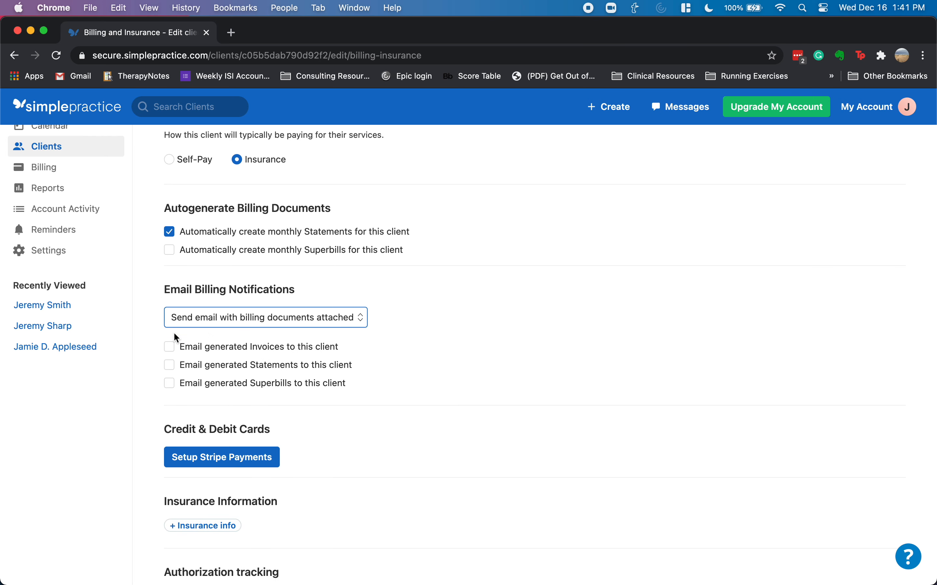
pyautogui.click(169, 366)
# - Start a new insurance information entry for the client
pyautogui.scroll(2, 271, 349)
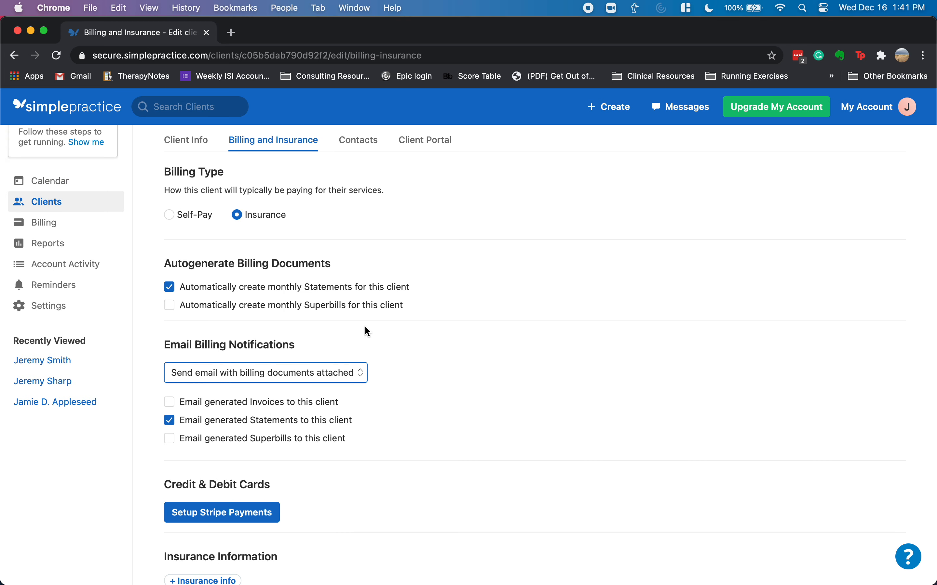
pyautogui.scroll(-3, 303, 388)
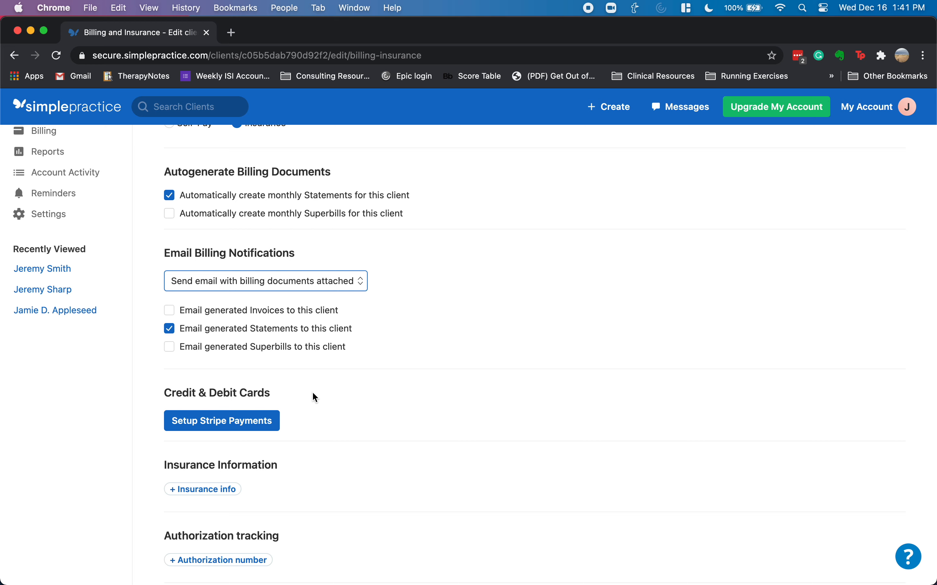
pyautogui.click(240, 488)
pyautogui.scroll(-6, 246, 475)
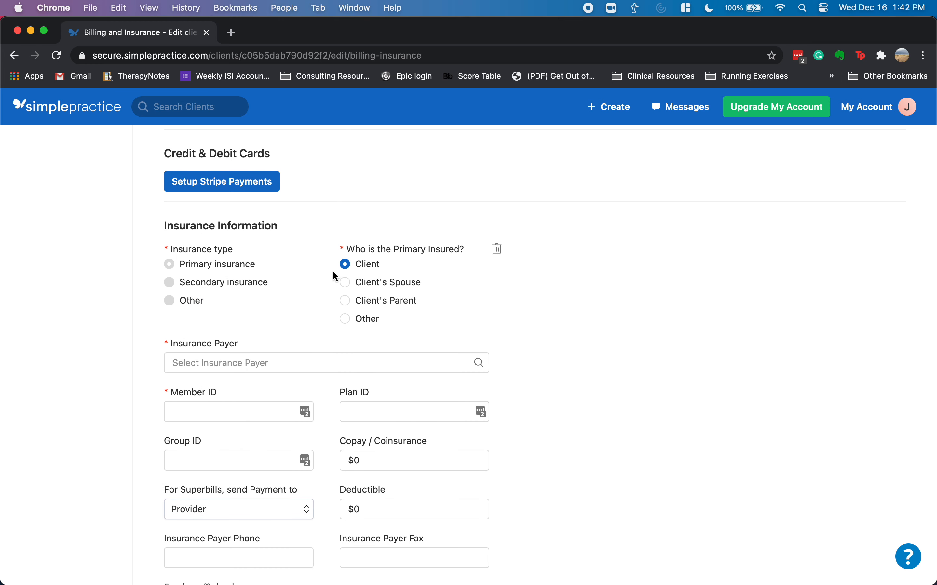
# - Choose Colorado Anthem Blue Cross and Blue Shield as the payer and enter the member ID
pyautogui.click(242, 367)
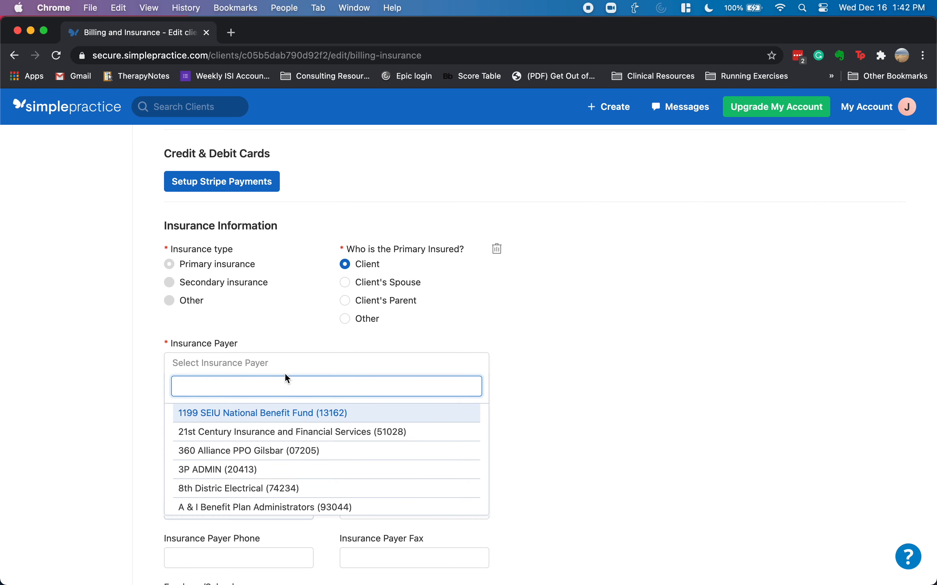
pyautogui.scroll(-3, 281, 451)
pyautogui.scroll(-10, 282, 454)
pyautogui.scroll(-5, 282, 452)
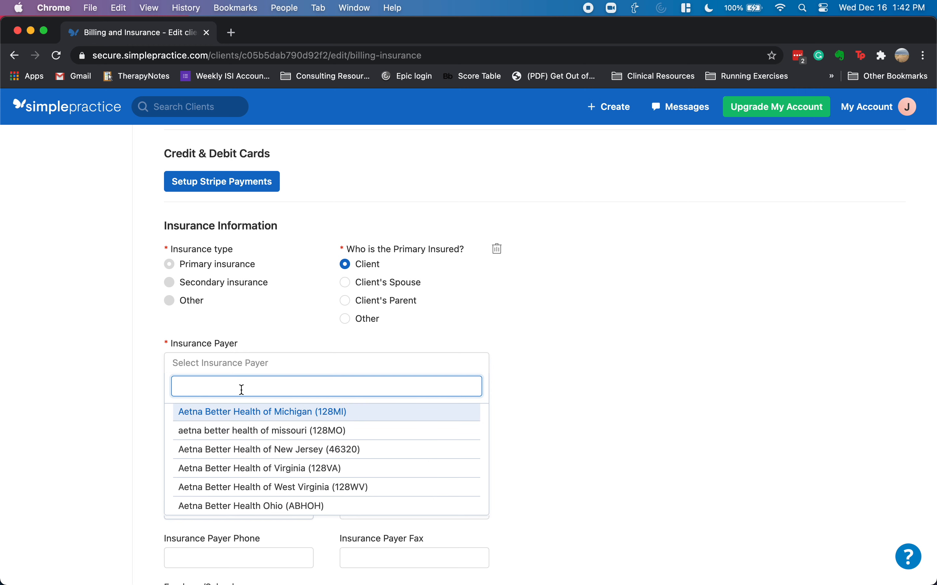
pyautogui.write('anthem')
pyautogui.scroll(8, 240, 457)
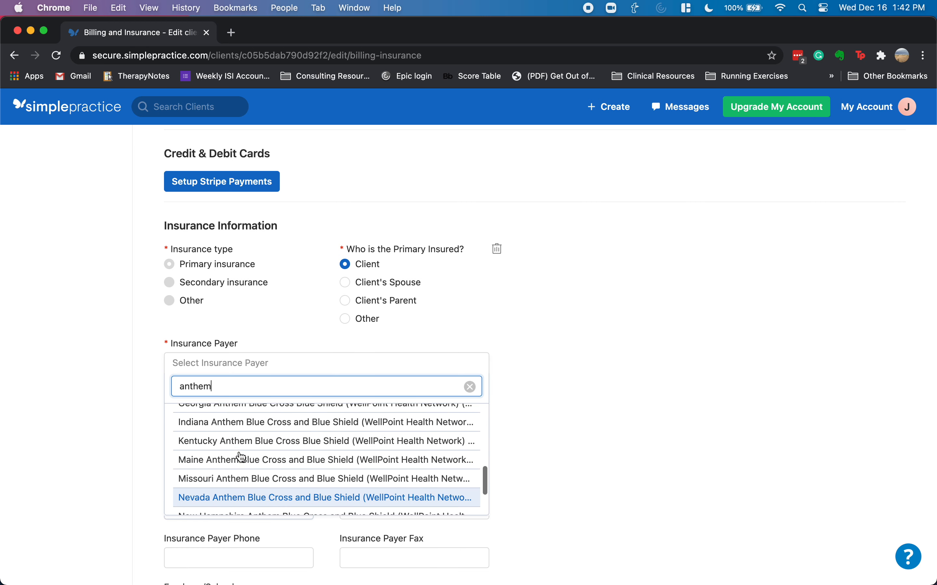
pyautogui.scroll(2, 241, 458)
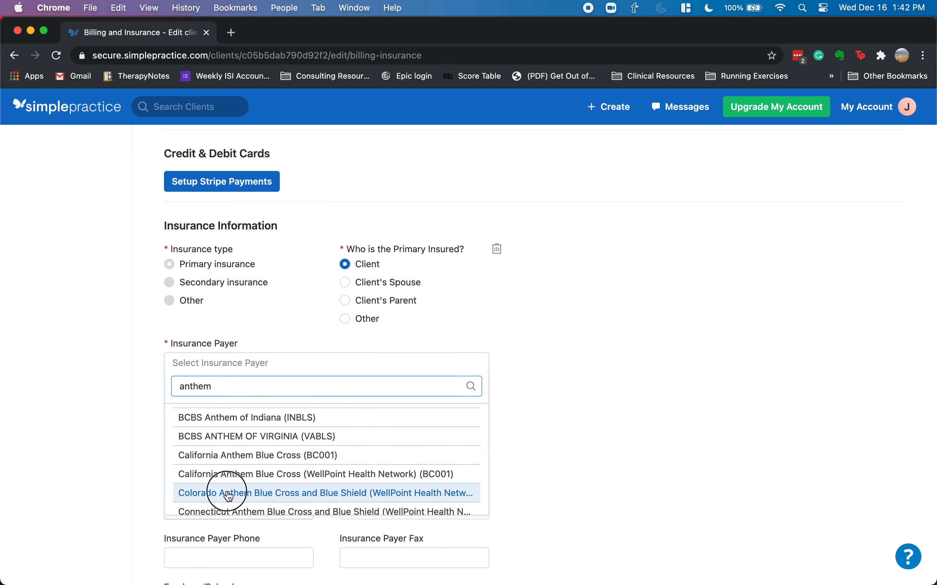
pyautogui.click(224, 489)
pyautogui.click(236, 410)
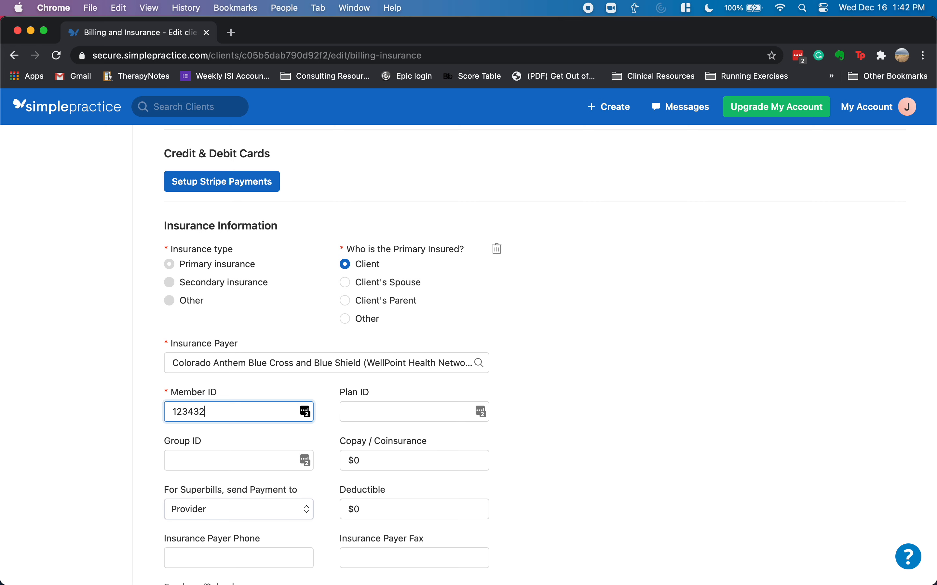
pyautogui.press('Tab')
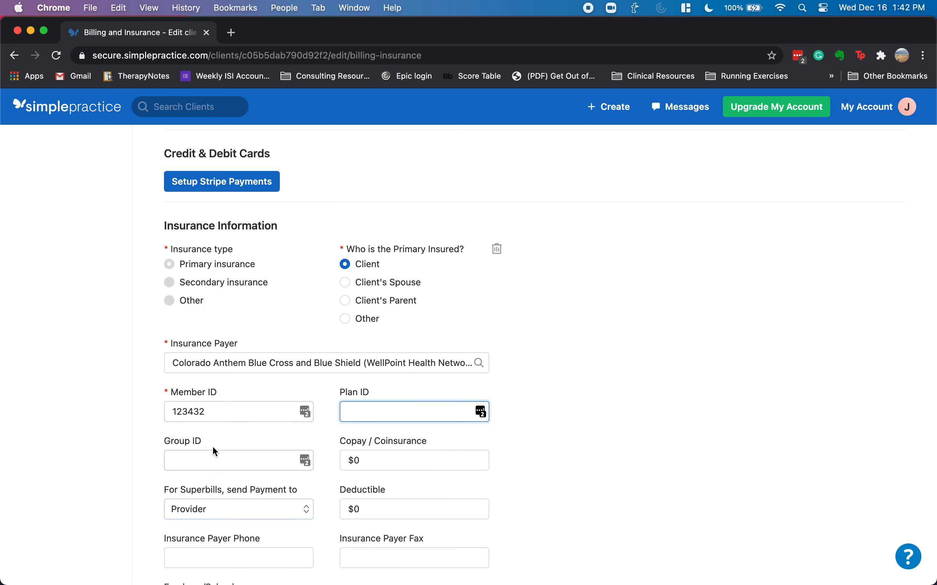
# - Add a prior authorization entry and browse the service codes without picking one
pyautogui.scroll(-3, 316, 435)
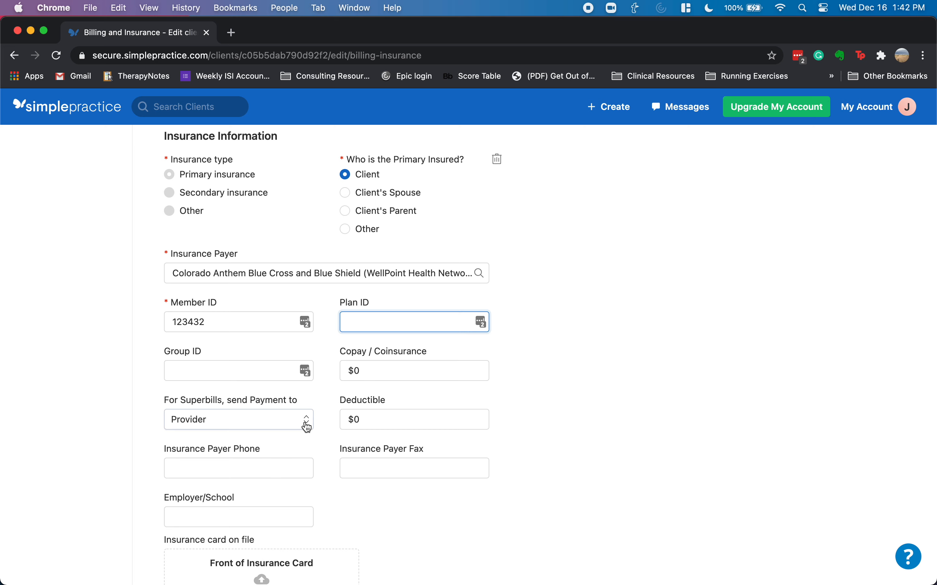
pyautogui.scroll(-3, 325, 425)
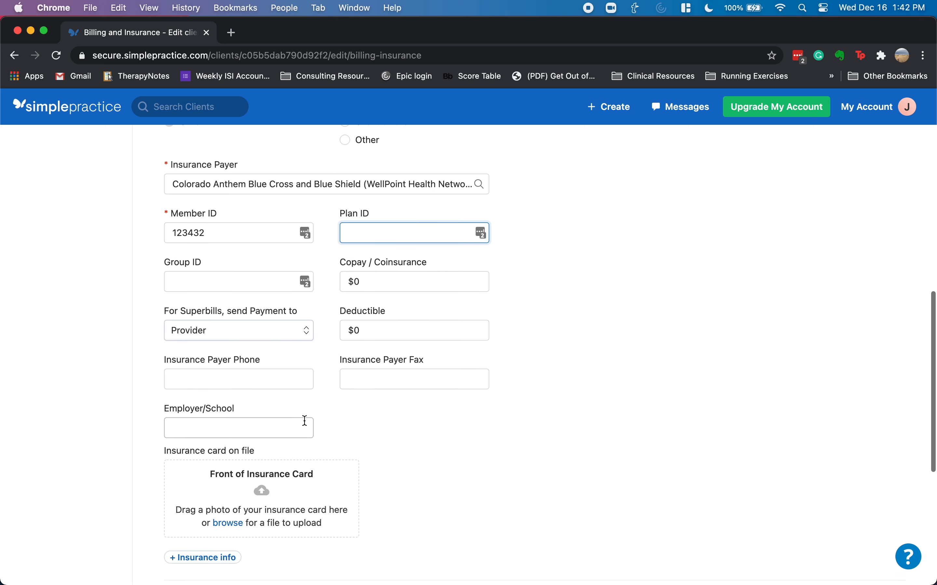
pyautogui.scroll(-3, 332, 422)
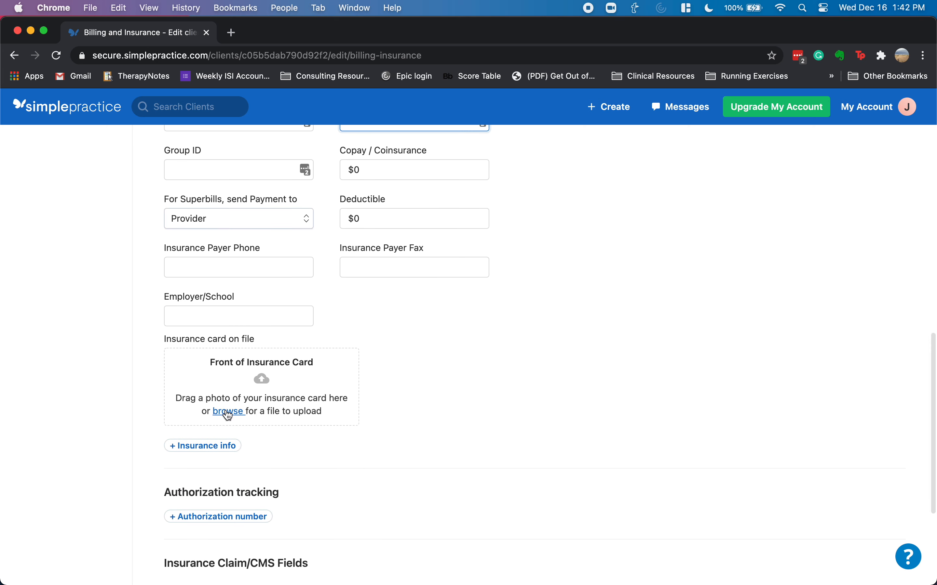
pyautogui.scroll(-3, 324, 405)
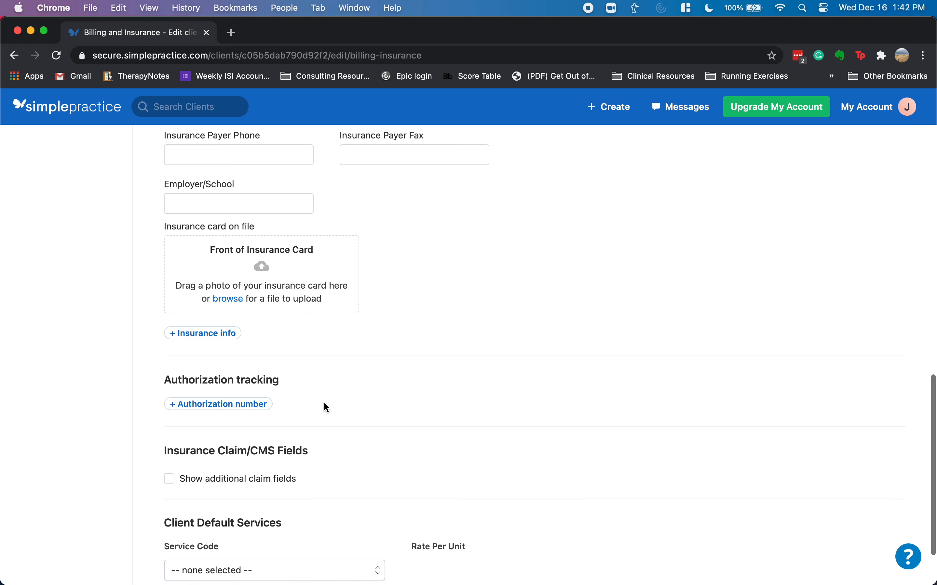
pyautogui.click(213, 404)
pyautogui.scroll(-4, 232, 400)
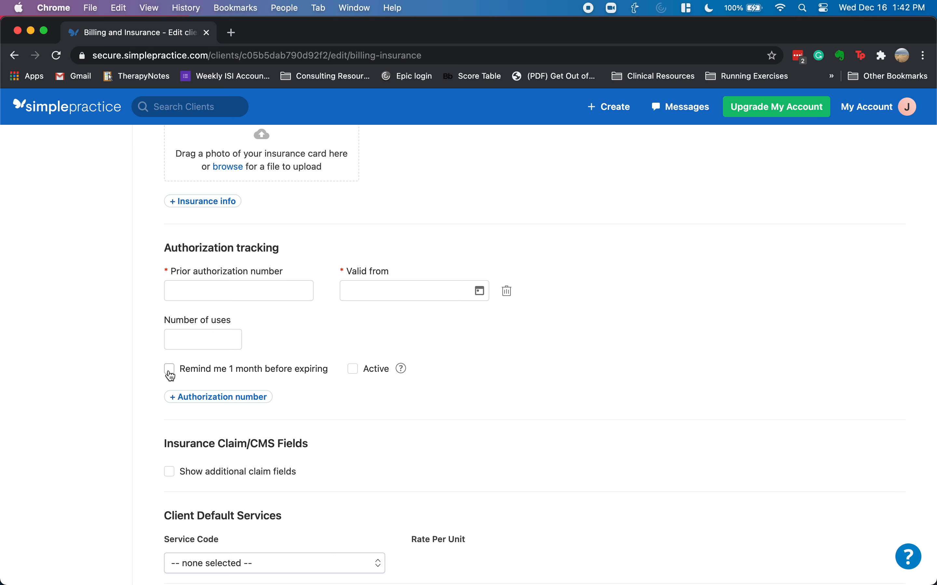
pyautogui.scroll(-2, 349, 368)
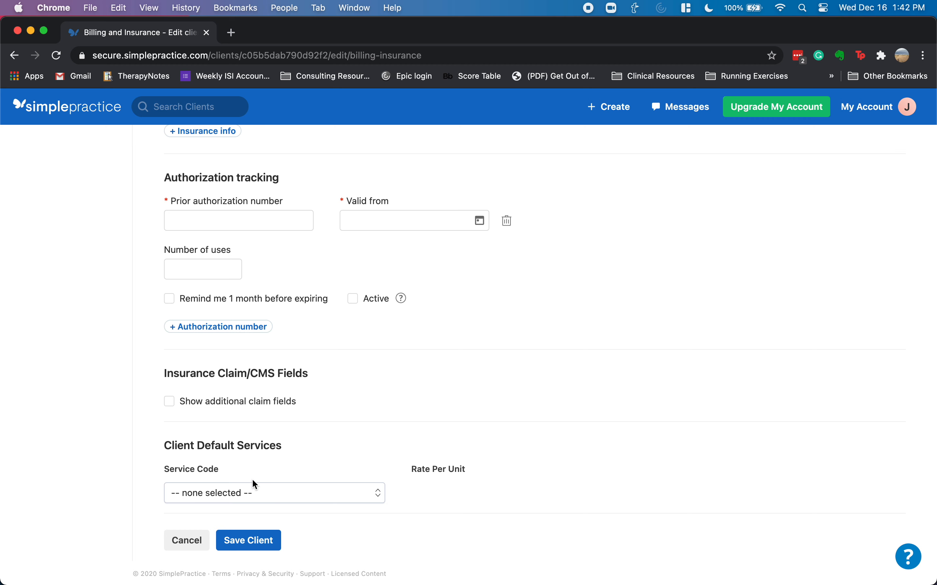
pyautogui.click(254, 489)
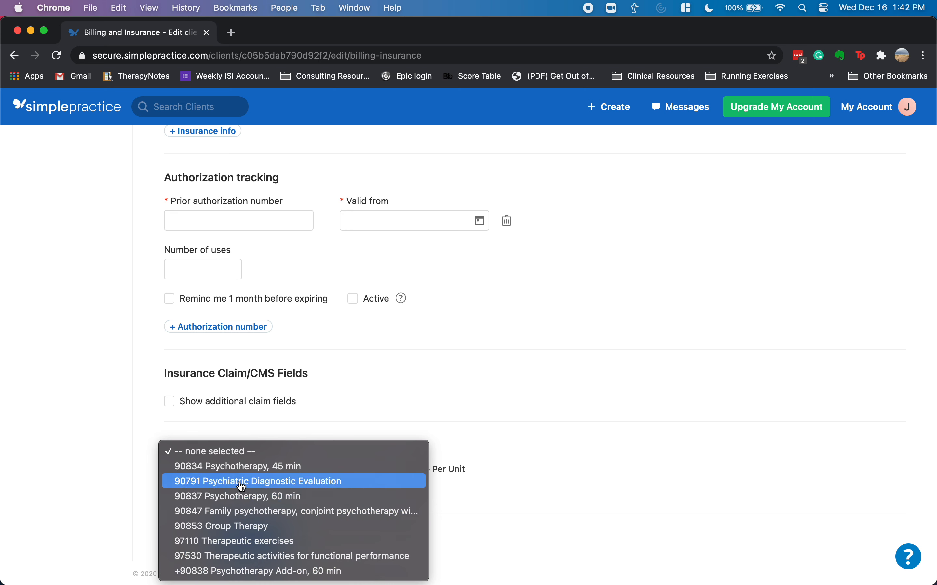
pyautogui.click(401, 415)
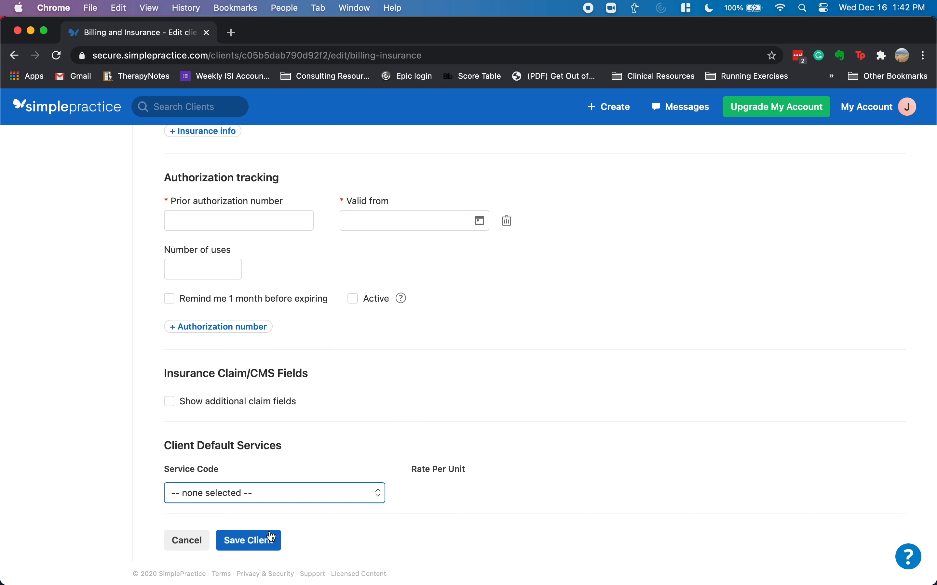
# - Remove the empty authorization entry and save the billing and insurance details
pyautogui.click(257, 543)
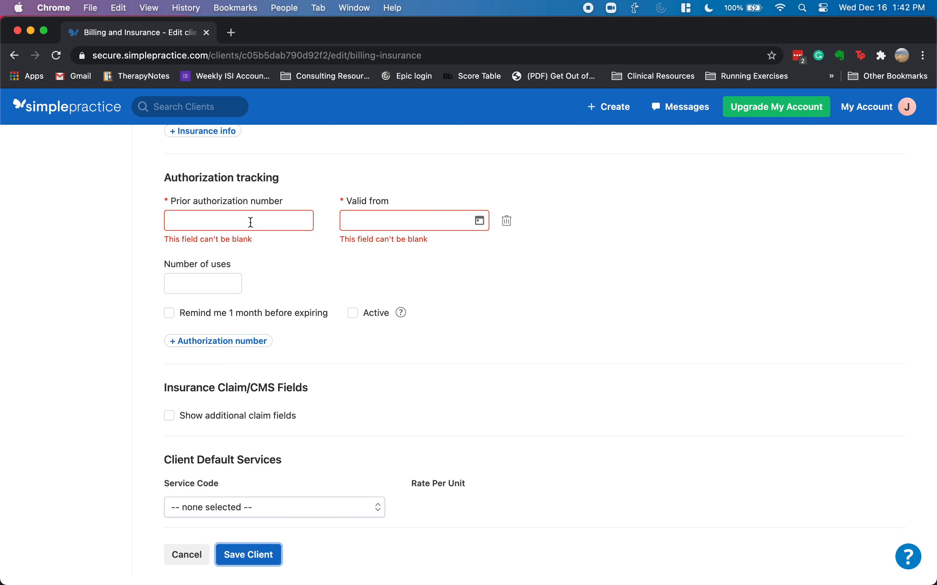
pyautogui.scroll(3, 308, 295)
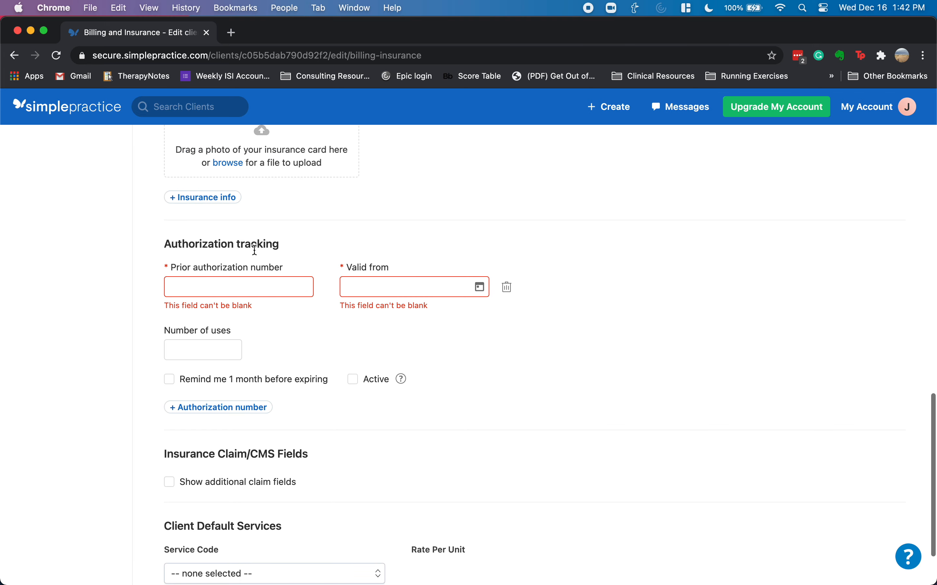
pyautogui.click(507, 286)
pyautogui.click(236, 542)
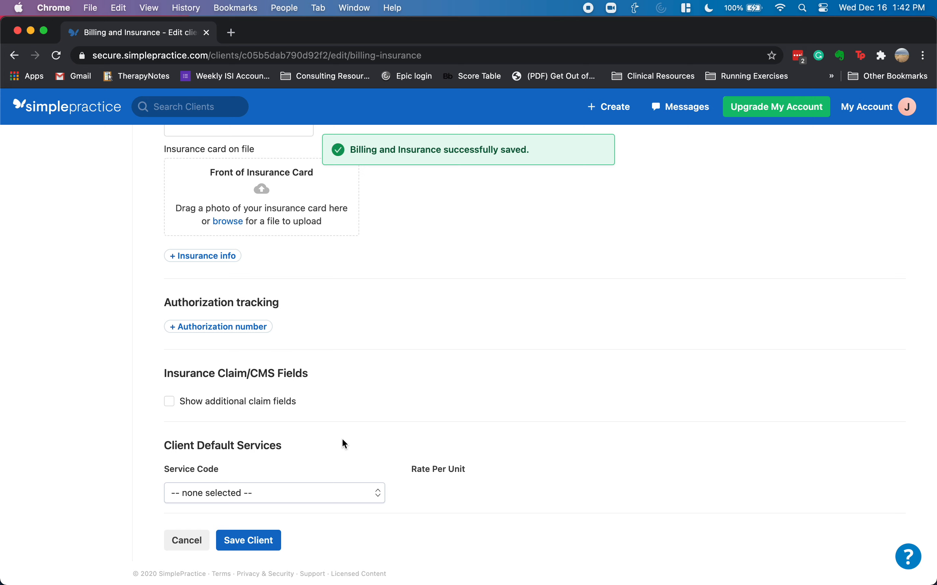
pyautogui.scroll(15, 369, 408)
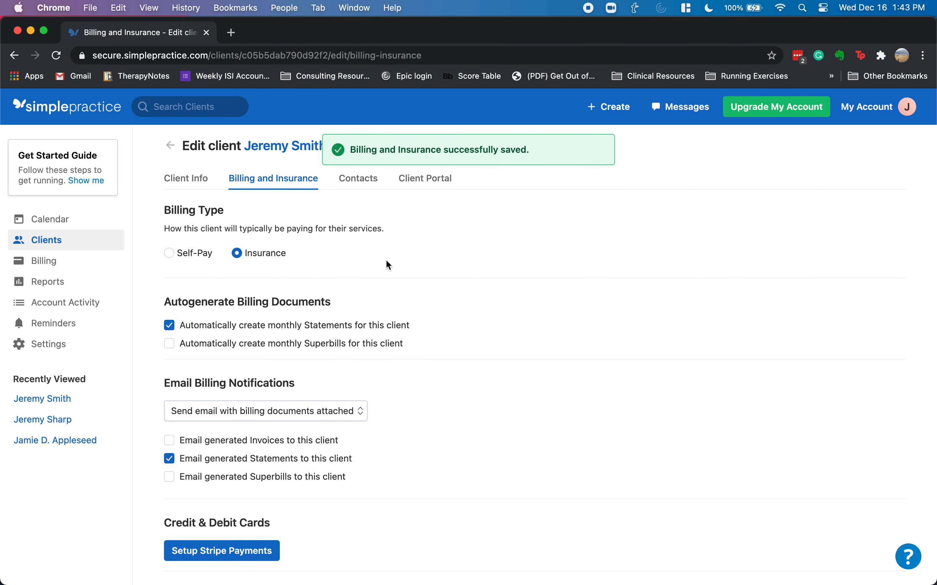
# - Confirm the client has no contacts by opening and cancelling Add Contact, then view Client Portal
pyautogui.click(360, 180)
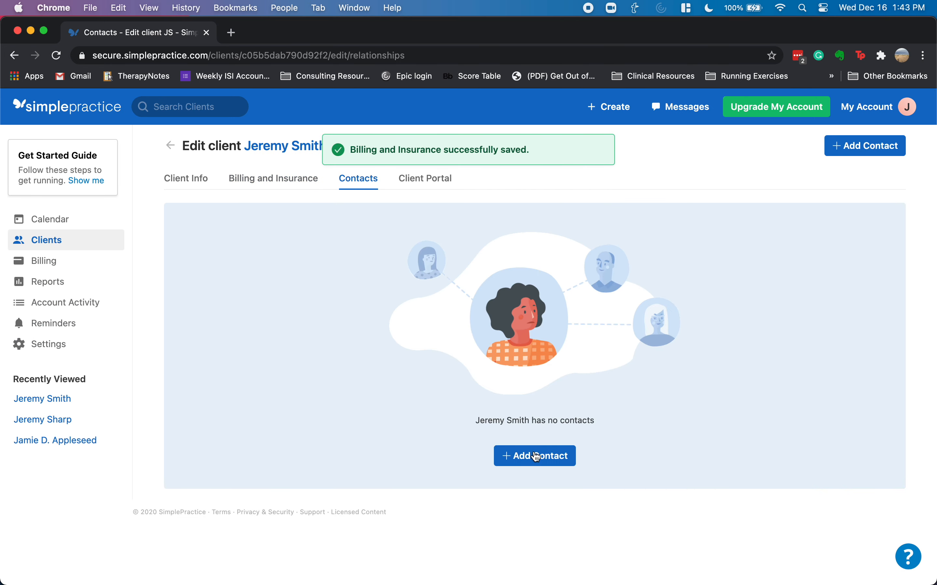
pyautogui.click(511, 456)
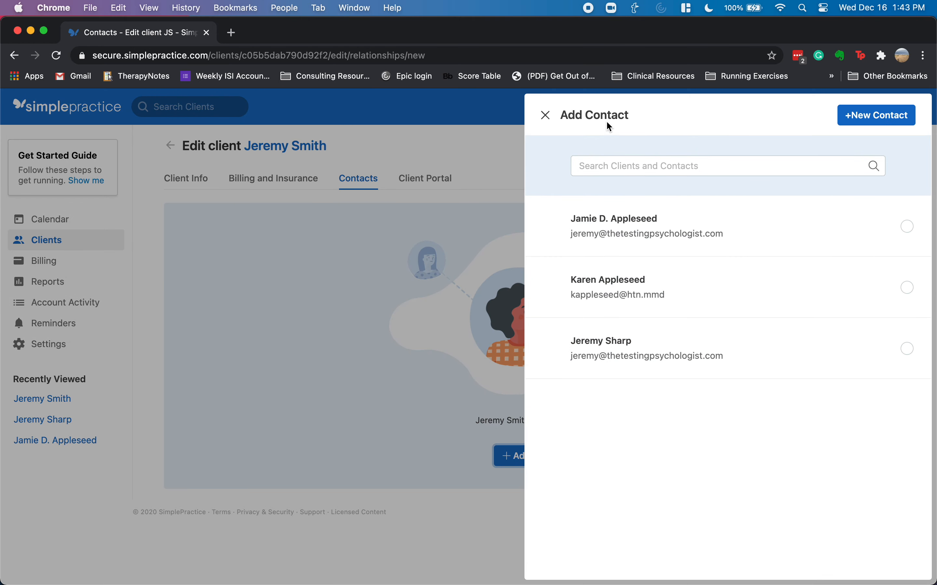
pyautogui.click(546, 115)
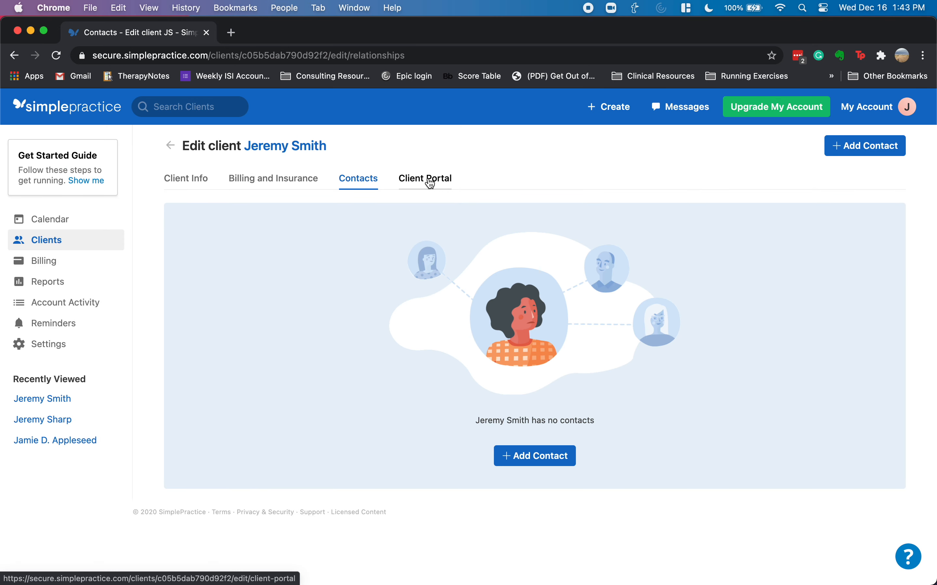
pyautogui.click(430, 181)
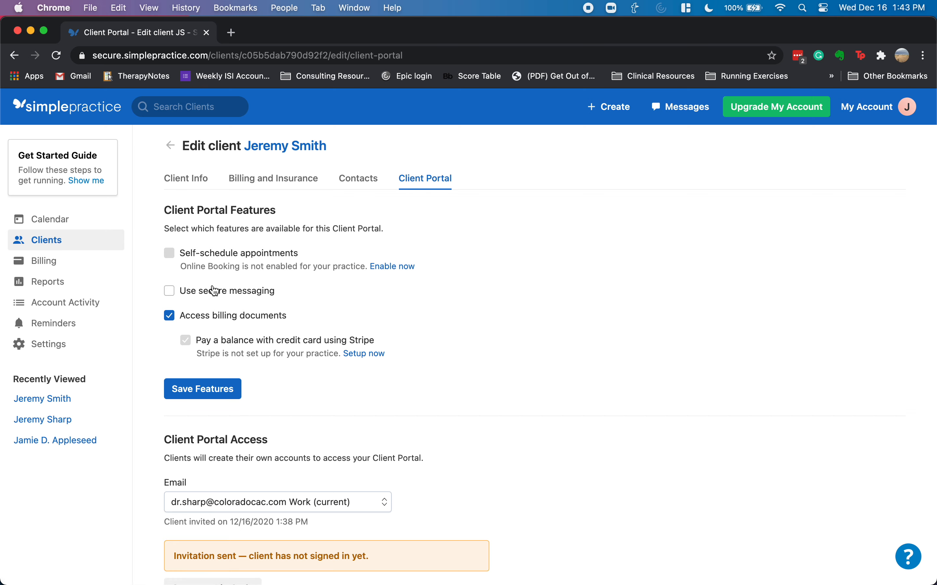
# - Enable secure messaging, save the client portal settings, and open the Get Started Guide checklist
pyautogui.click(169, 291)
pyautogui.scroll(-3, 240, 321)
pyautogui.scroll(-2, 276, 335)
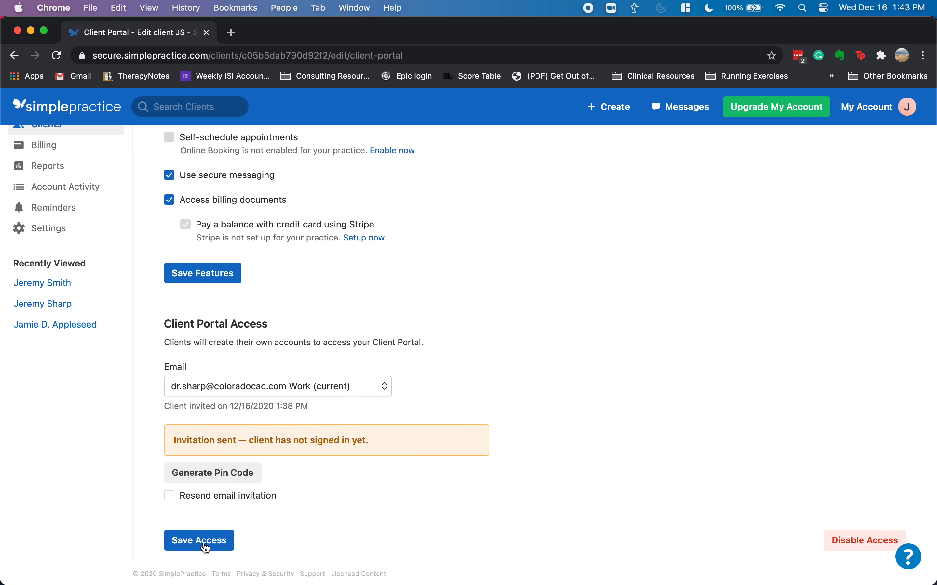
pyautogui.scroll(5, 309, 306)
pyautogui.scroll(-4, 326, 310)
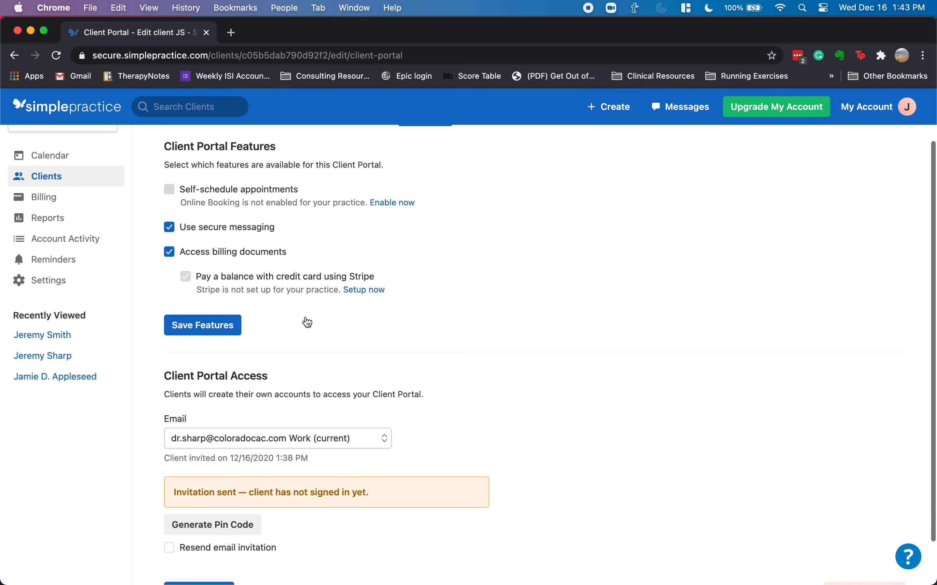
pyautogui.click(205, 573)
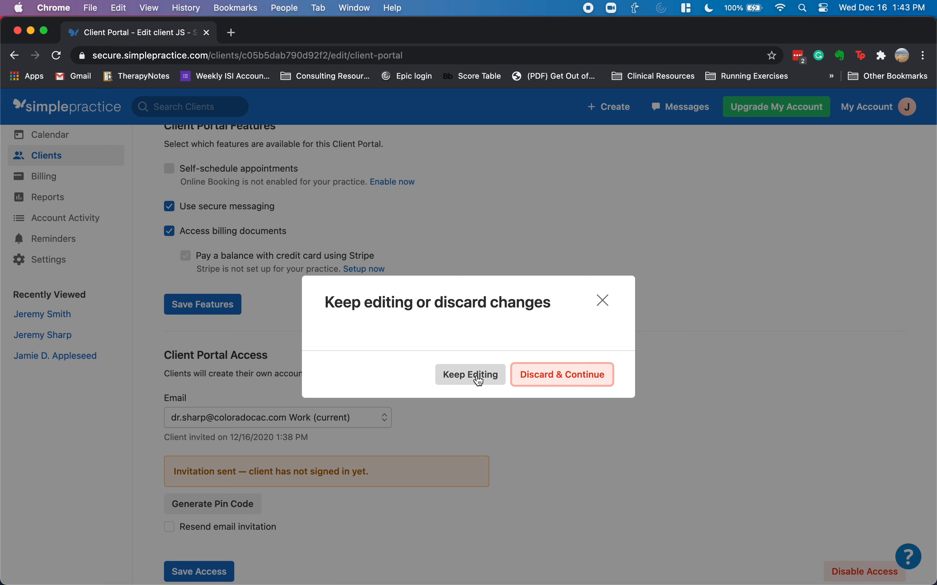
pyautogui.click(479, 381)
pyautogui.click(200, 305)
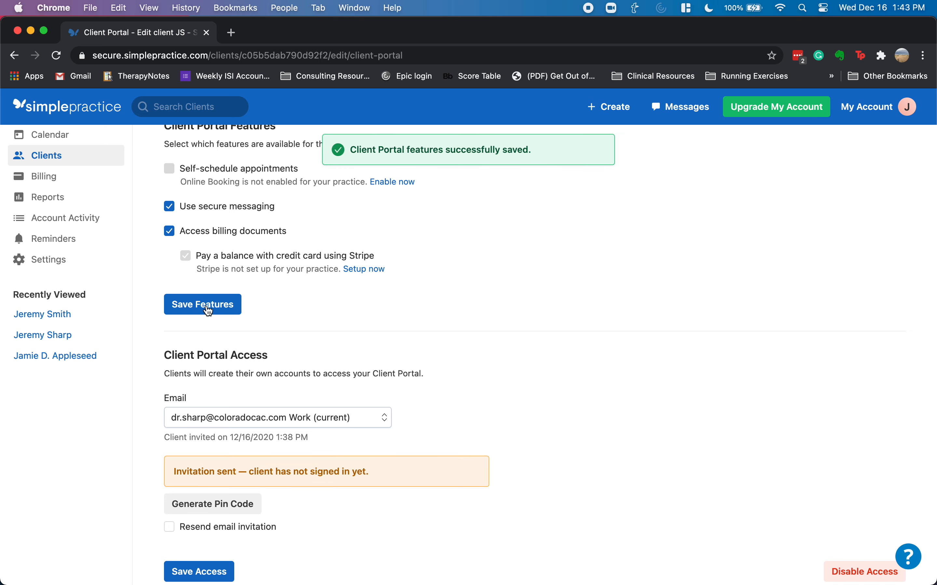
pyautogui.scroll(3, 552, 329)
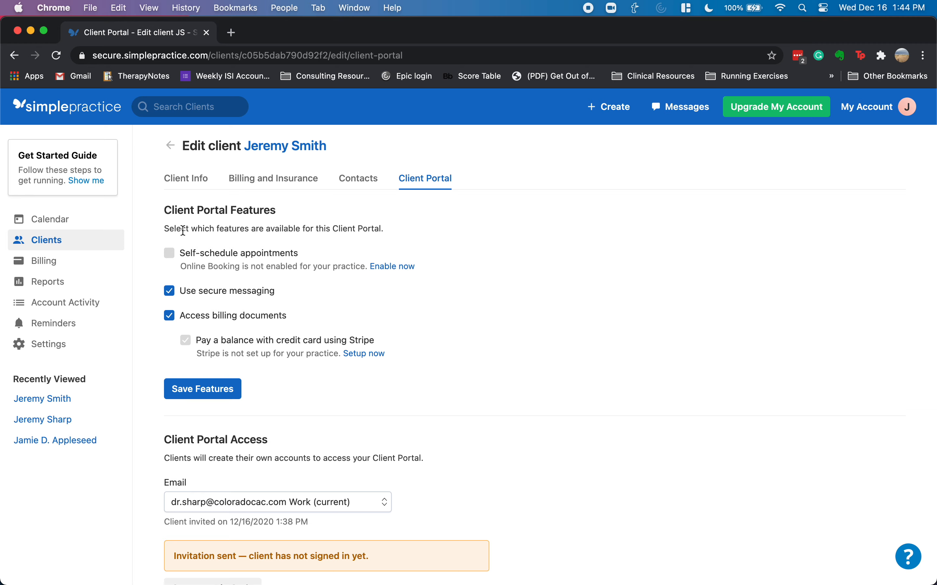
pyautogui.click(94, 189)
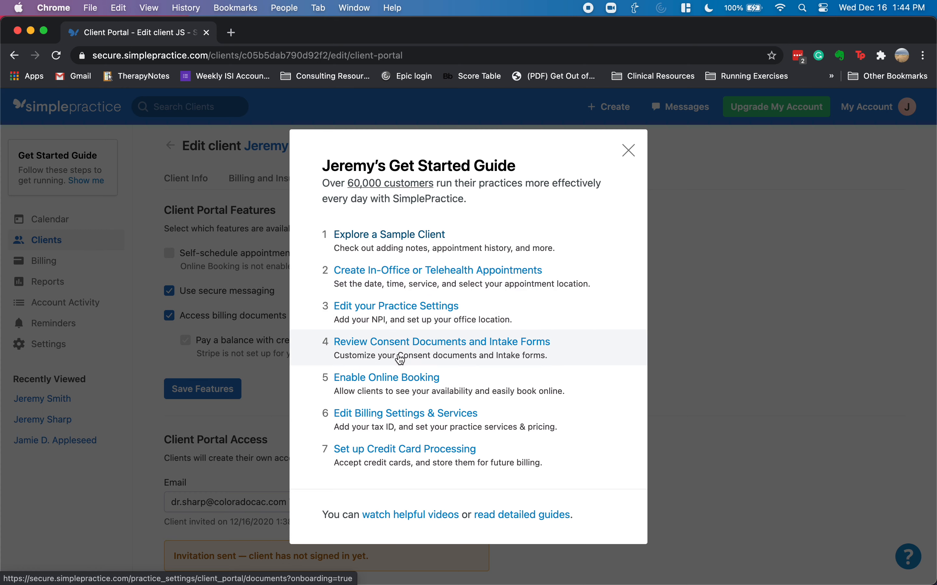
# - Go to Billing Settings & Services, close the setup pop-up, and review the Services list
pyautogui.click(374, 423)
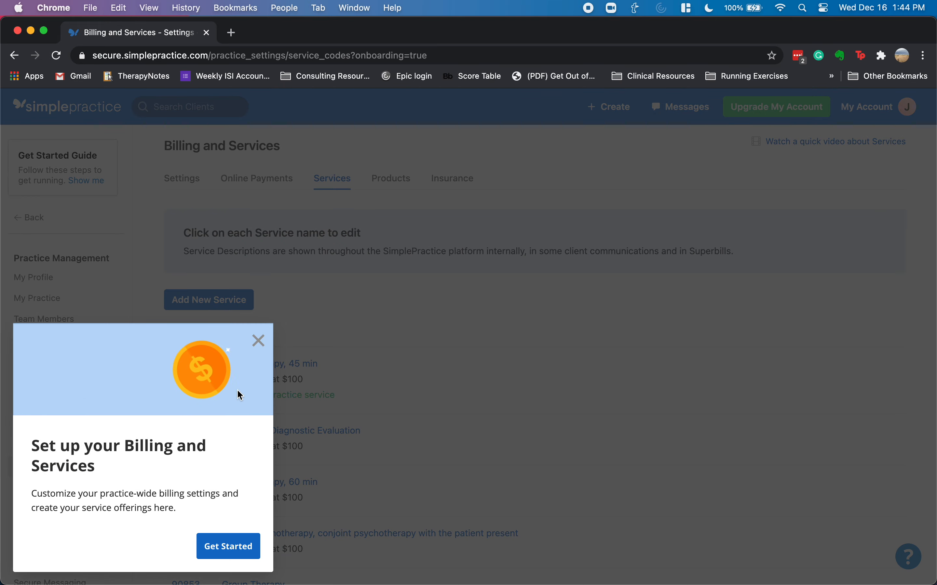
pyautogui.click(258, 341)
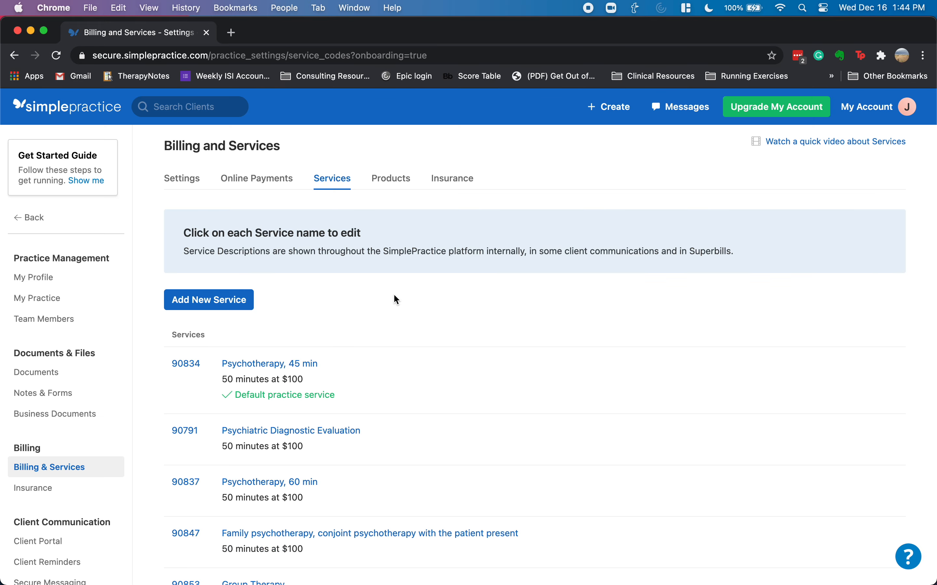
pyautogui.scroll(-3, 336, 301)
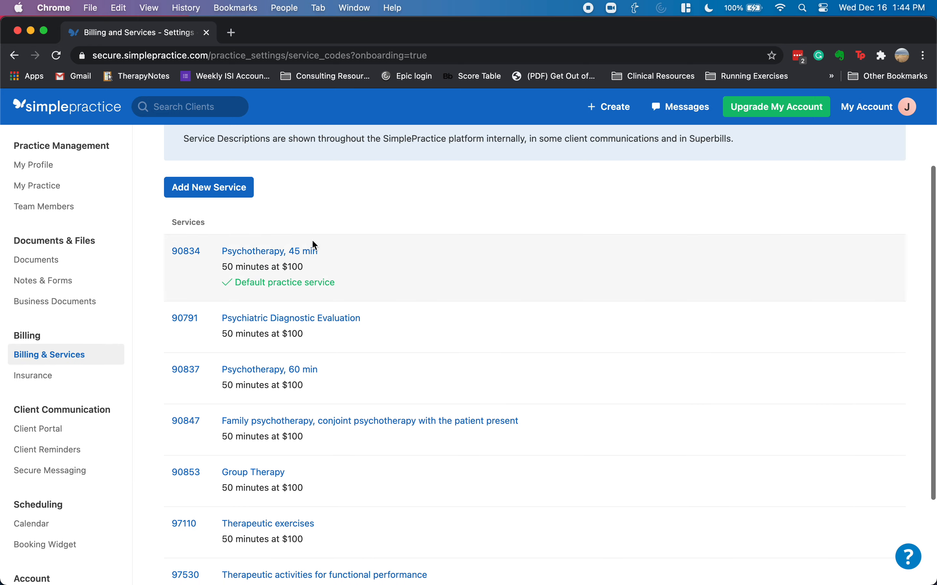
pyautogui.scroll(-3, 312, 240)
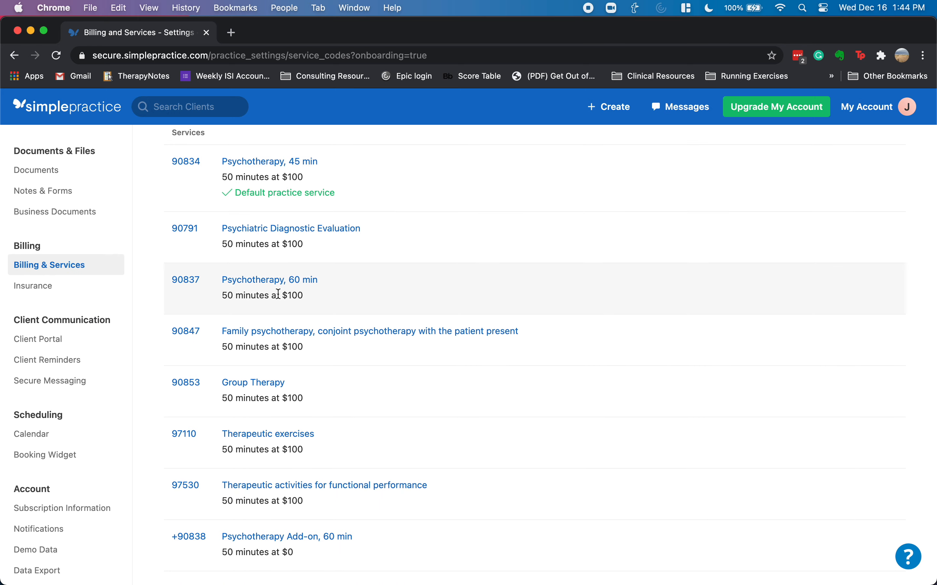
pyautogui.scroll(-1, 268, 411)
pyautogui.scroll(6, 268, 412)
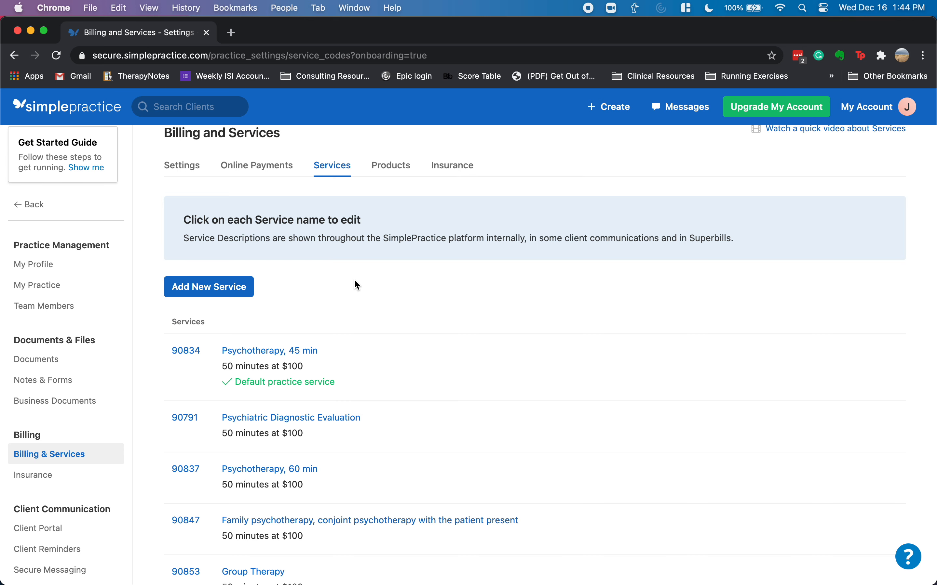
# - Start a new 90791 service described as 'Diagnostic Eval - Evaluation/Testing'
pyautogui.click(210, 293)
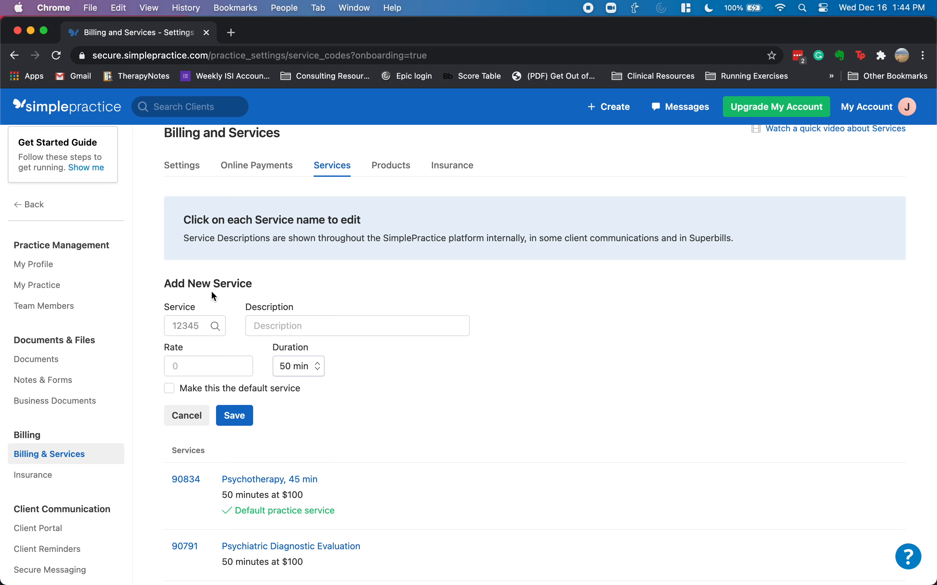
pyautogui.click(183, 329)
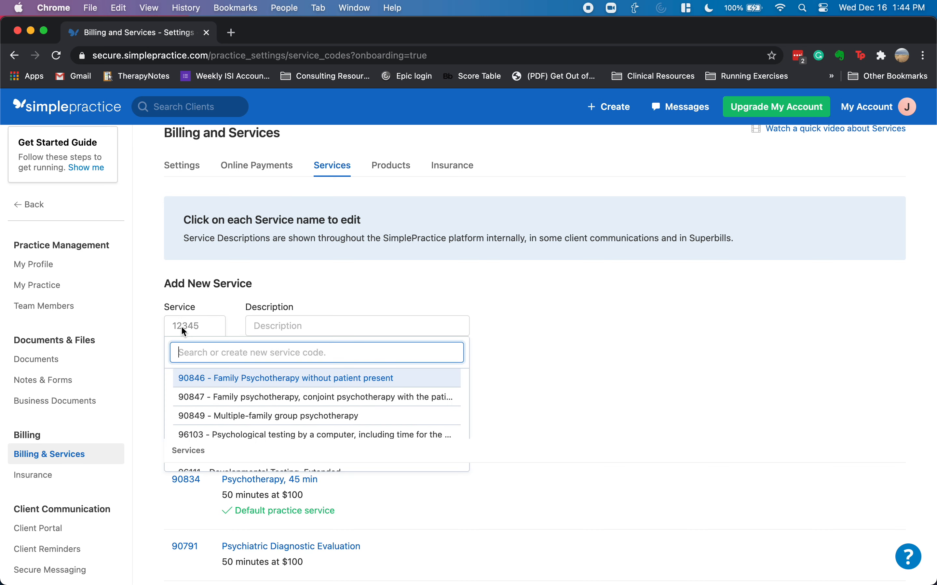
pyautogui.write('90791')
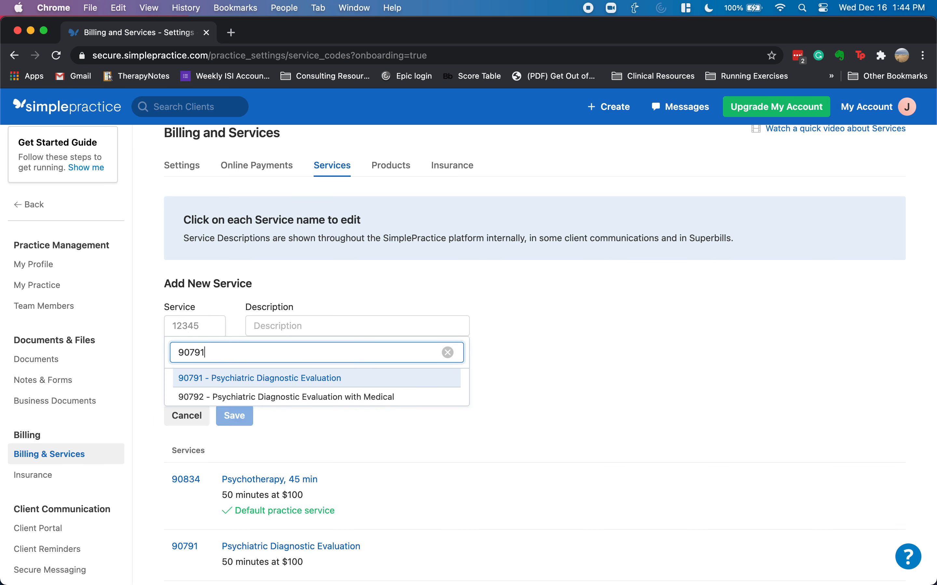
pyautogui.click(272, 378)
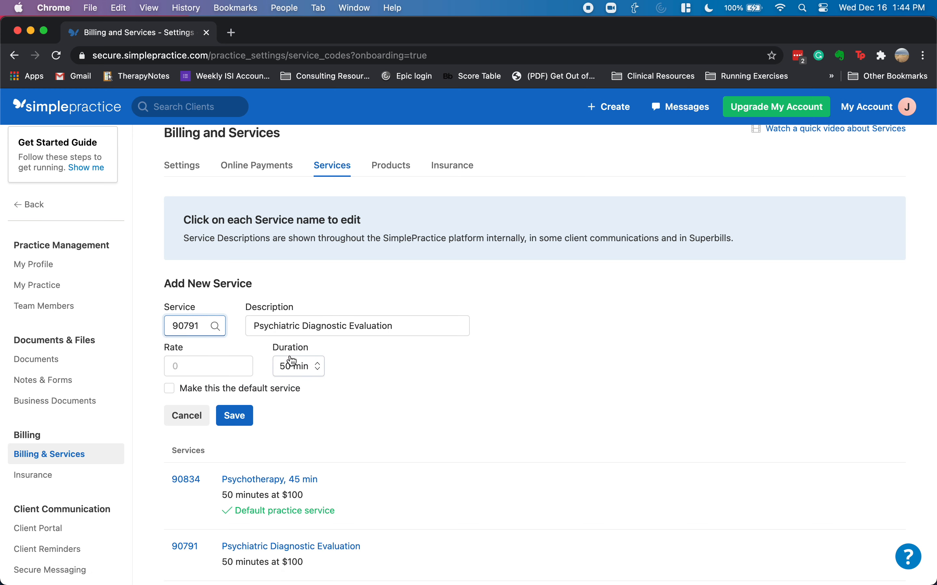
pyautogui.tripleClick(276, 331)
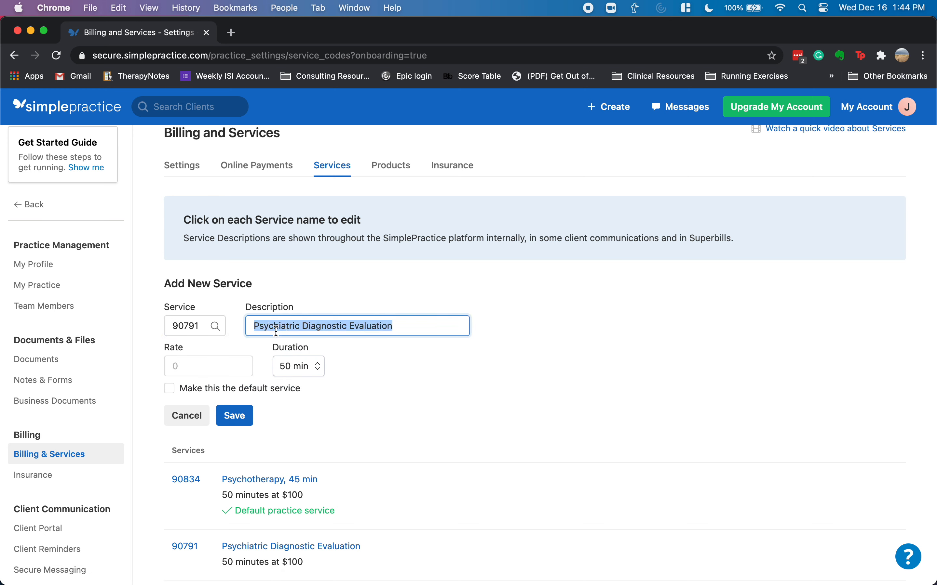
pyautogui.write('Diagnostic Eval -')
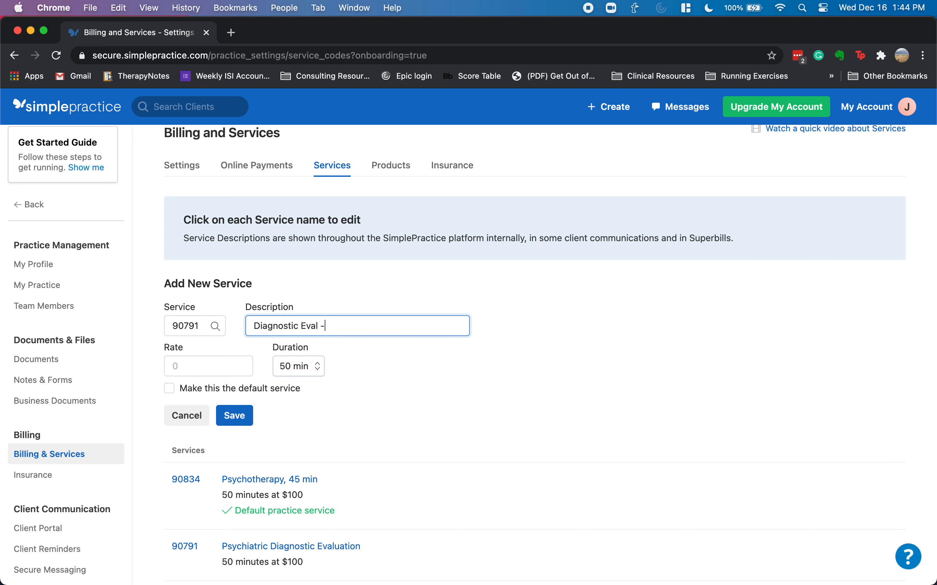
pyautogui.write(' Evaluation/Tess')
pyautogui.press('BackSpace')
pyautogui.write('ting')
# - Set the rate to $200 and duration to 60 min, then save, finding 90791 already taken
pyautogui.press('Tab')
pyautogui.write('$200')
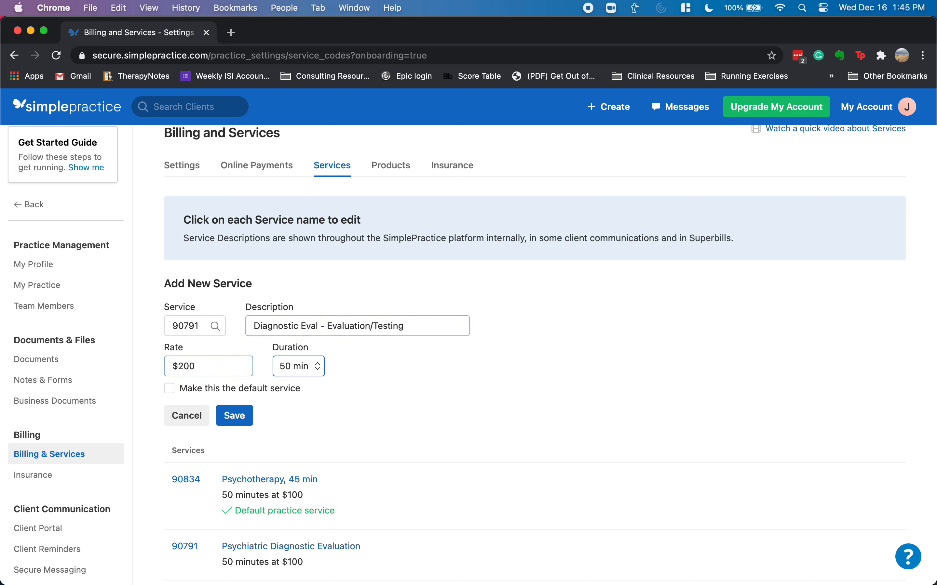
pyautogui.press('Tab')
pyautogui.press('6')
pyautogui.press('Tab')
pyautogui.click(247, 415)
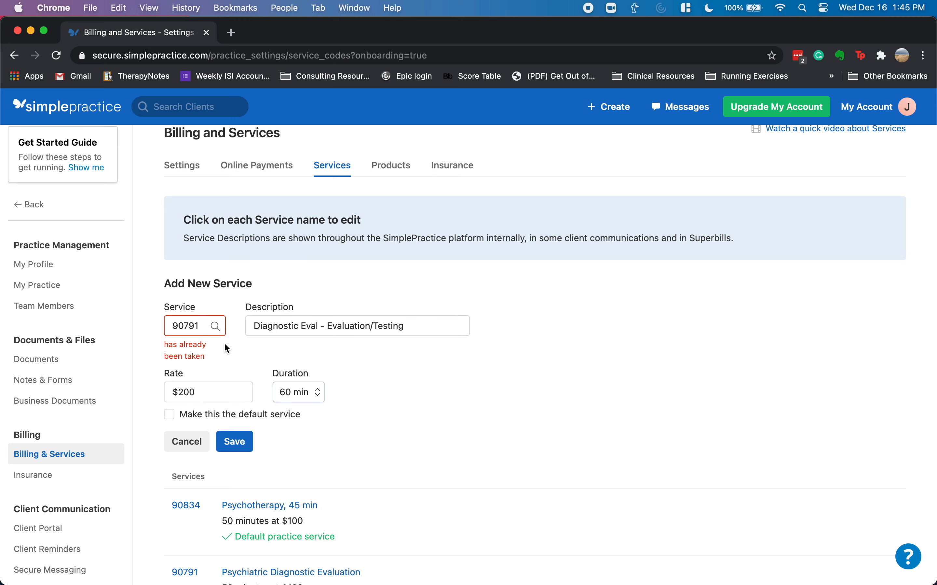
pyautogui.scroll(-5, 225, 344)
pyautogui.scroll(-7, 273, 349)
pyautogui.scroll(4, 338, 325)
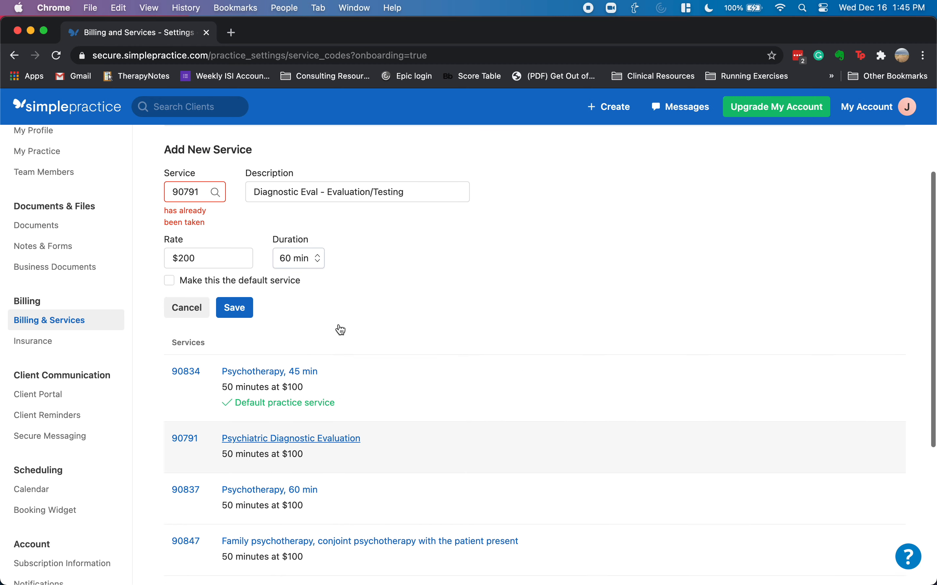
pyautogui.scroll(2, 340, 330)
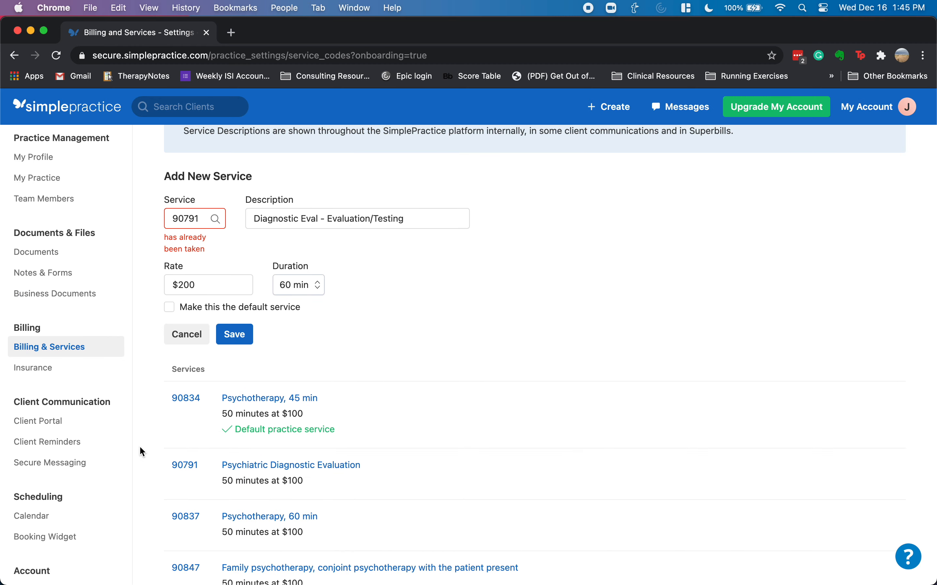
# - Discard the draft, check the existing 90791 service (50 min, $100) unchanged, and reopen the new-service form
pyautogui.click(188, 335)
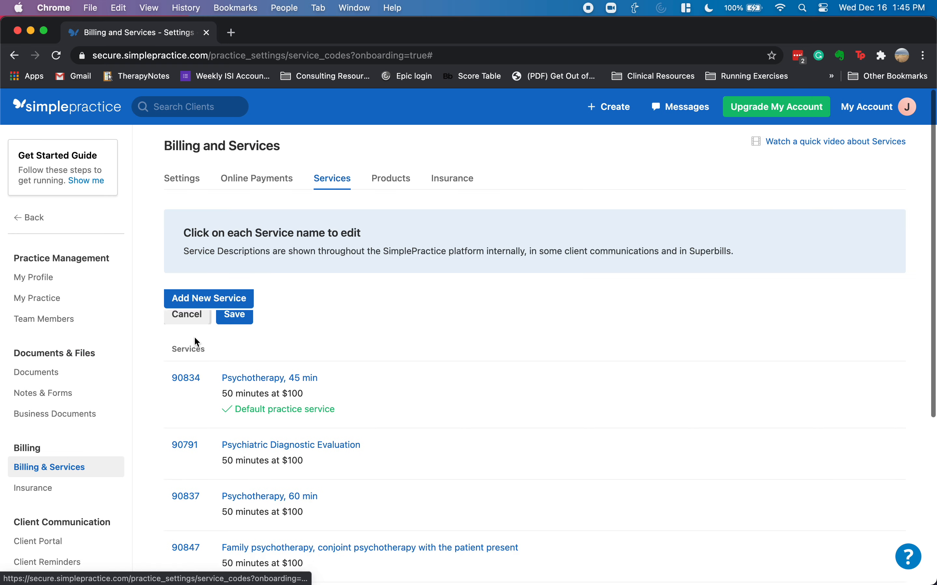
pyautogui.click(299, 431)
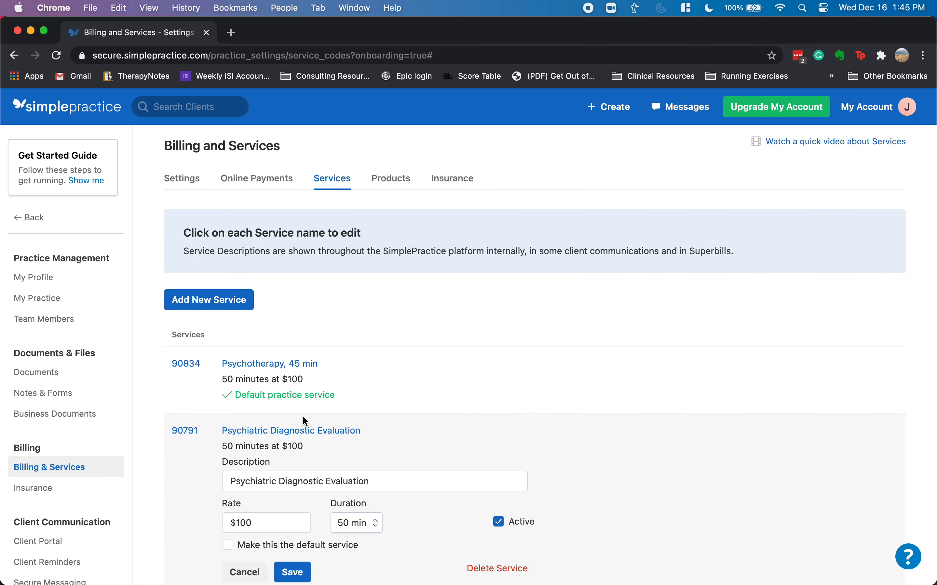
pyautogui.scroll(-5, 310, 489)
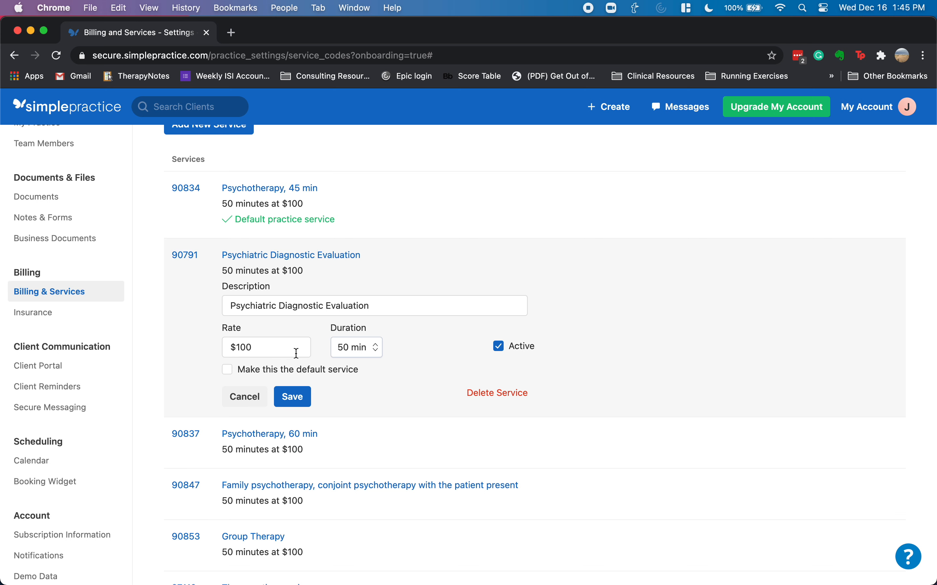
pyautogui.click(244, 397)
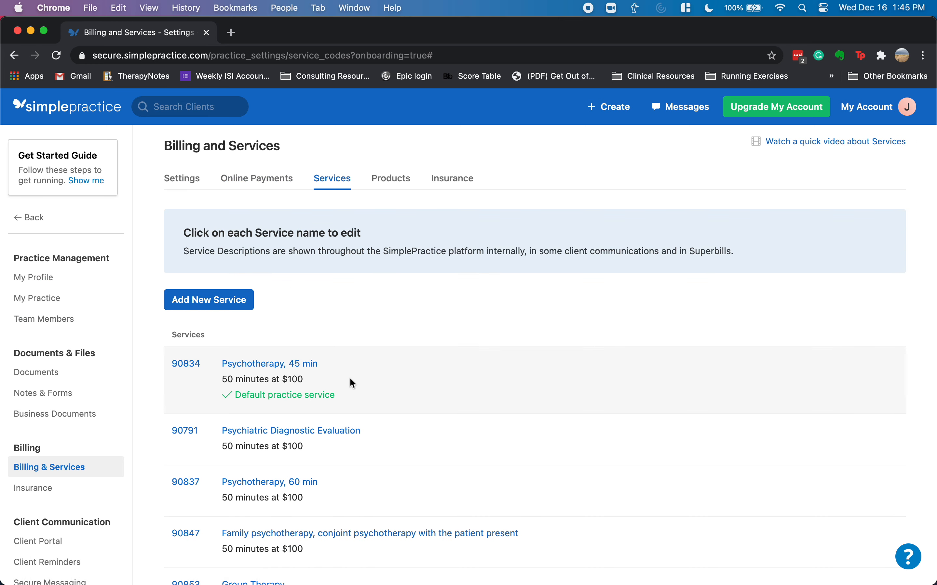
pyautogui.scroll(-2, 349, 378)
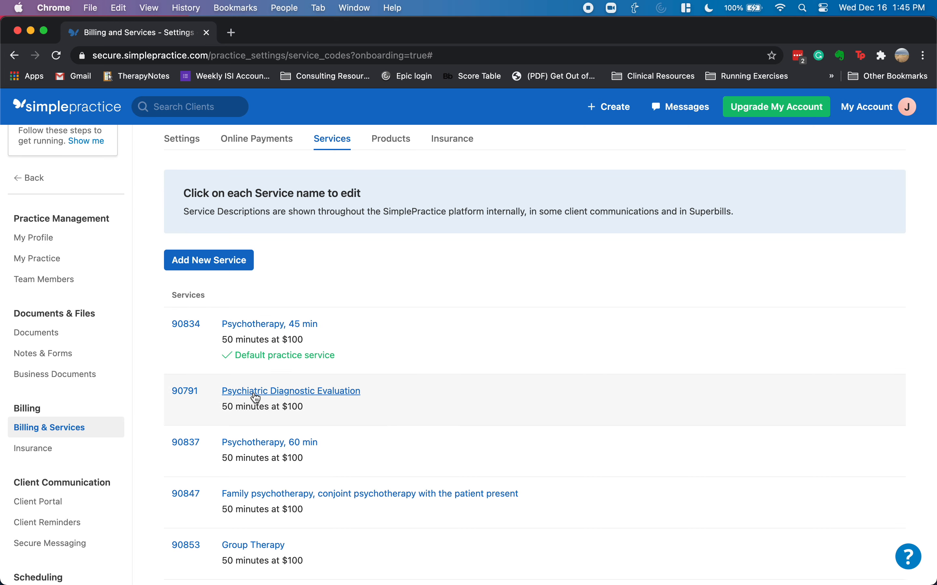
pyautogui.click(221, 261)
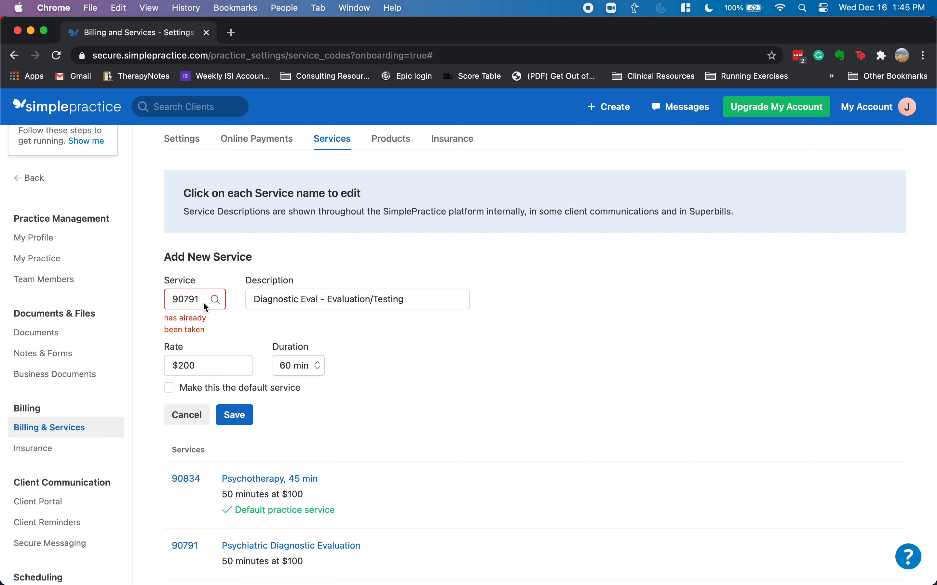
# - Save service code 96136 with a $100 rate and 30-minute duration
pyautogui.click(185, 298)
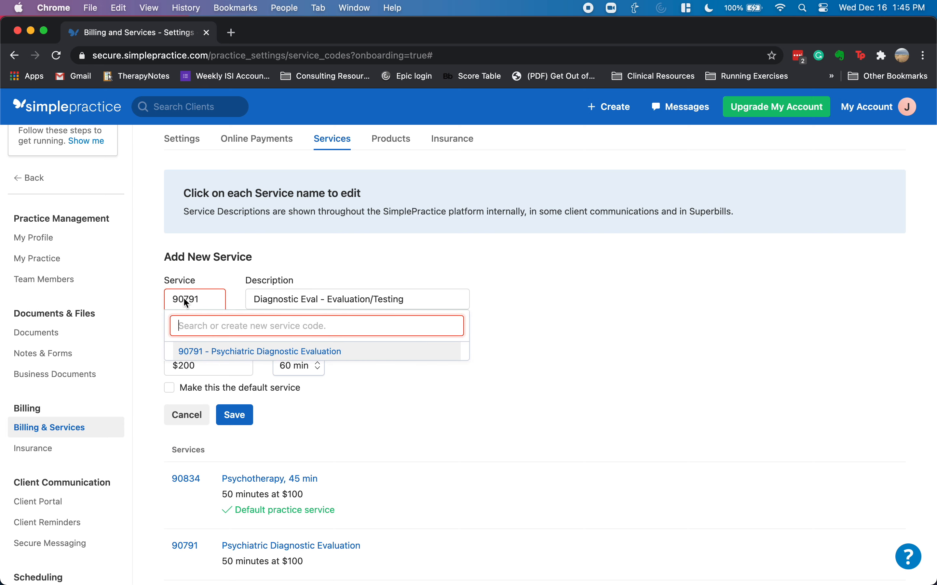
pyautogui.write('96136')
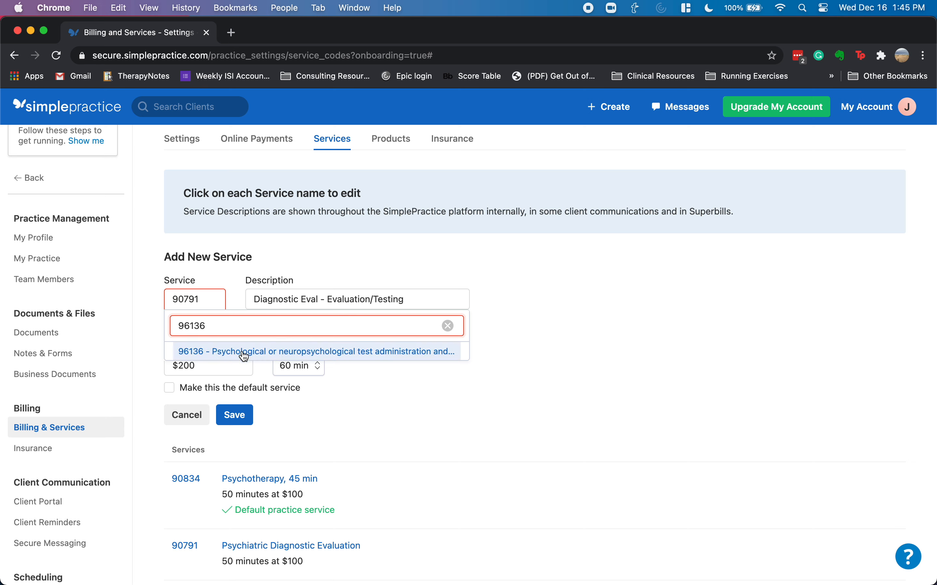
pyautogui.click(244, 353)
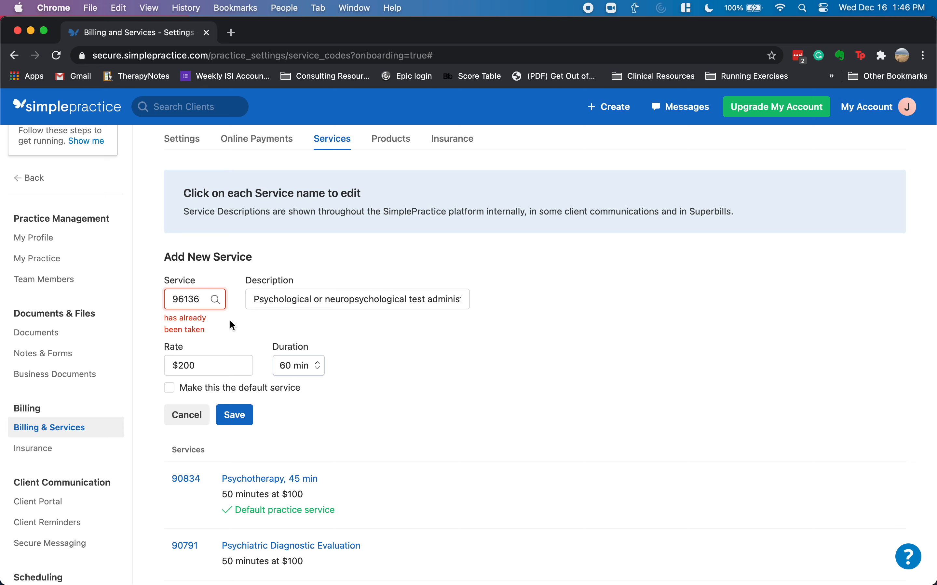
pyautogui.doubleClick(185, 364)
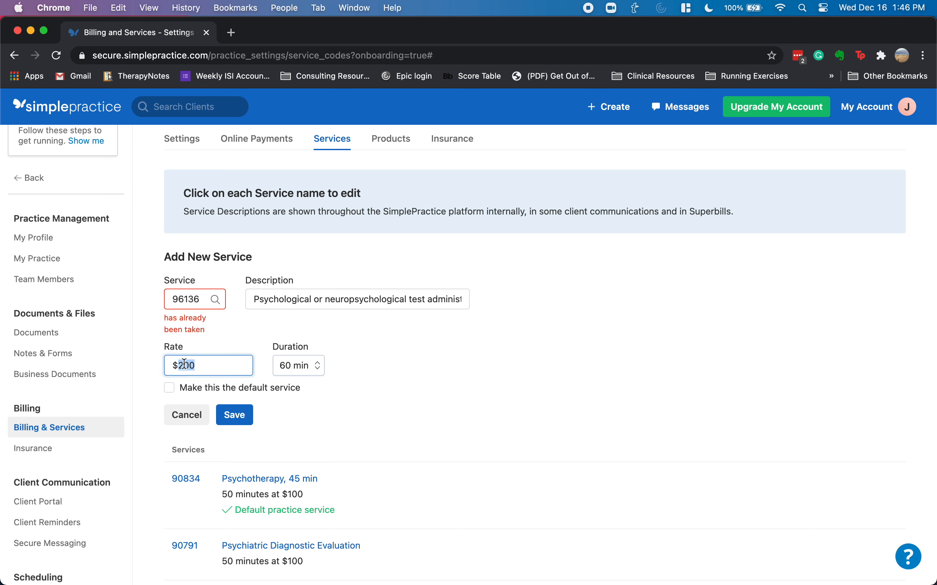
pyautogui.write('100')
pyautogui.click(309, 372)
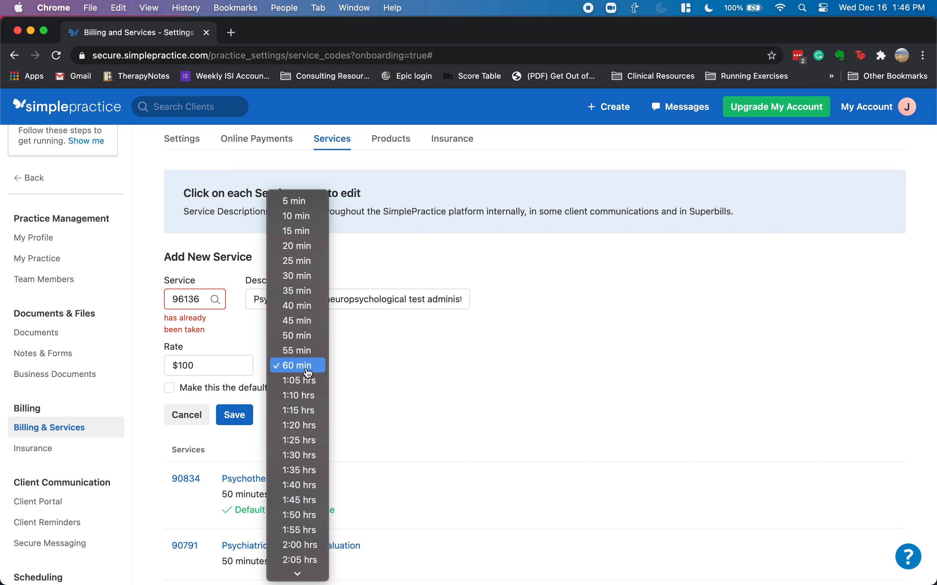
pyautogui.click(306, 277)
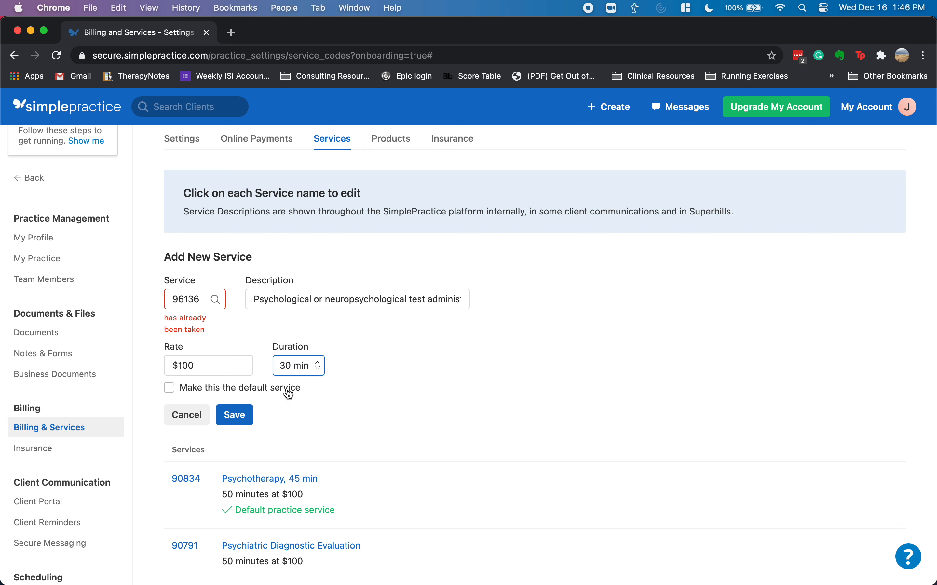
pyautogui.click(236, 413)
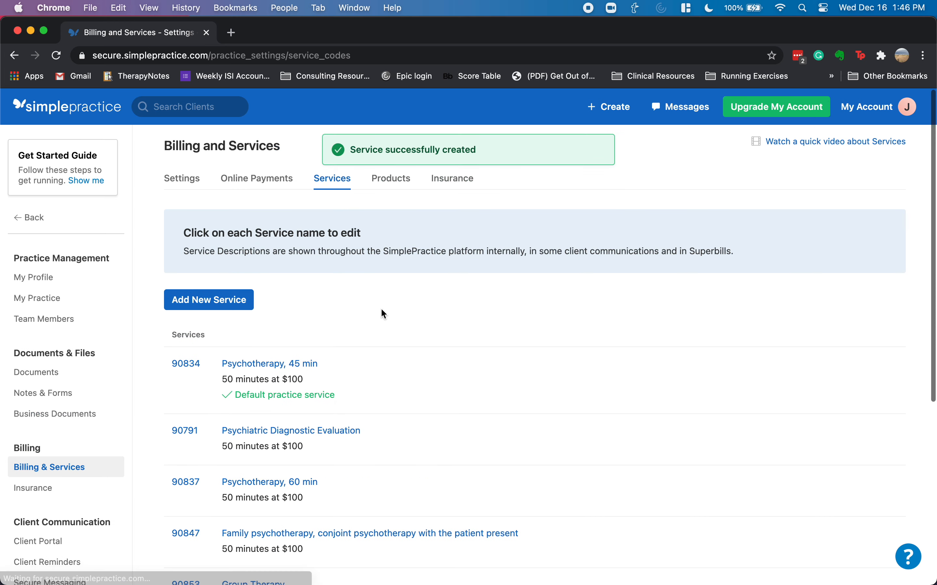
# - Add service 96137 with a $100 rate and 30-minute duration
pyautogui.scroll(-5, 344, 318)
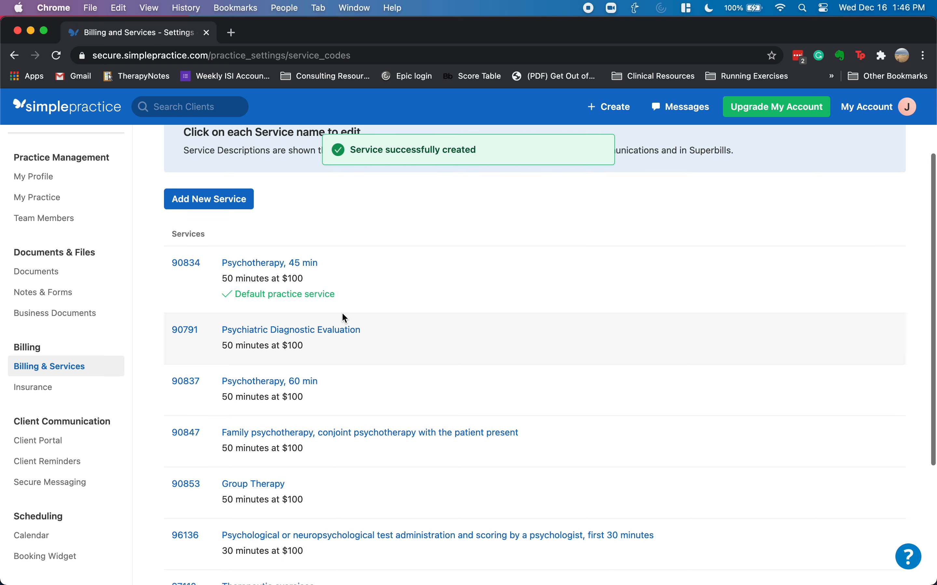
pyautogui.scroll(4, 342, 312)
pyautogui.click(232, 287)
pyautogui.click(196, 315)
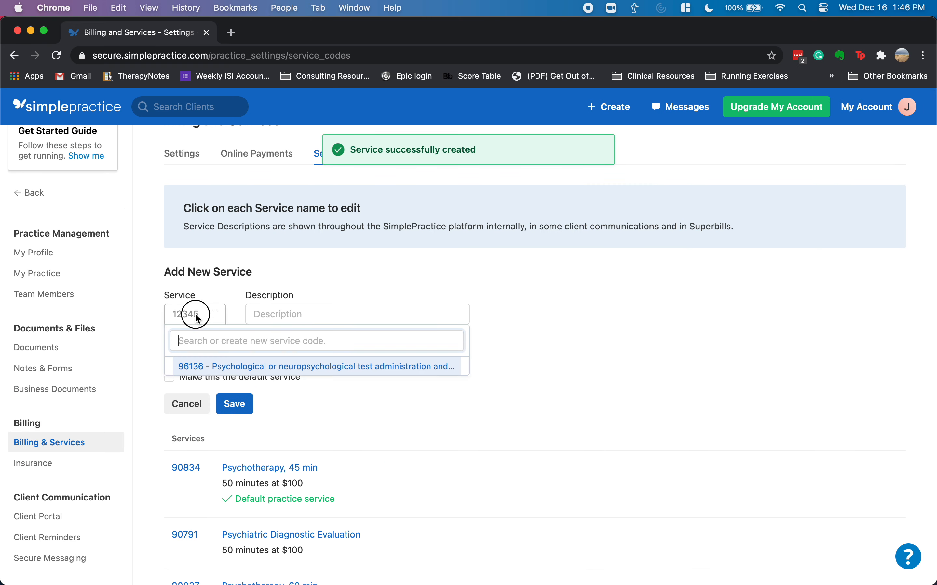
pyautogui.write('96137')
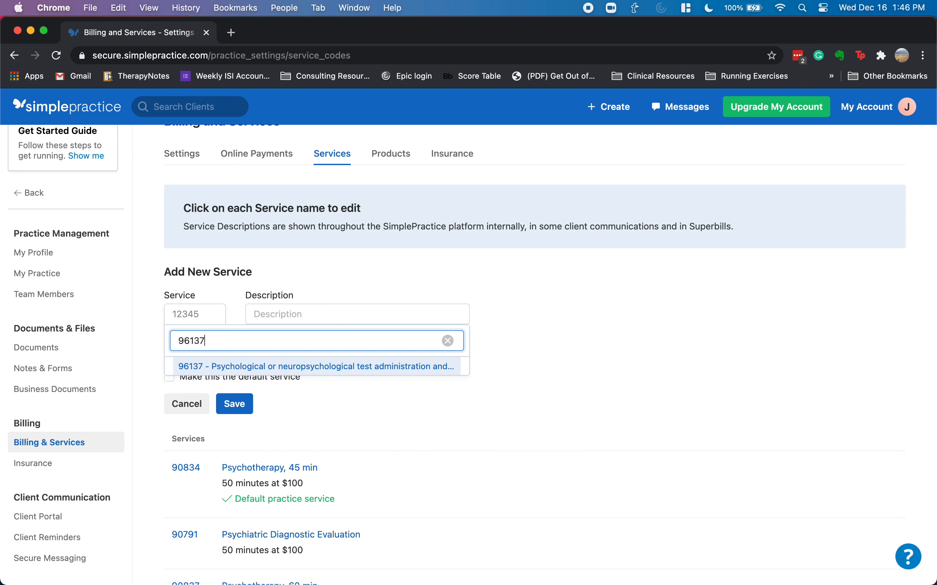
pyautogui.click(218, 365)
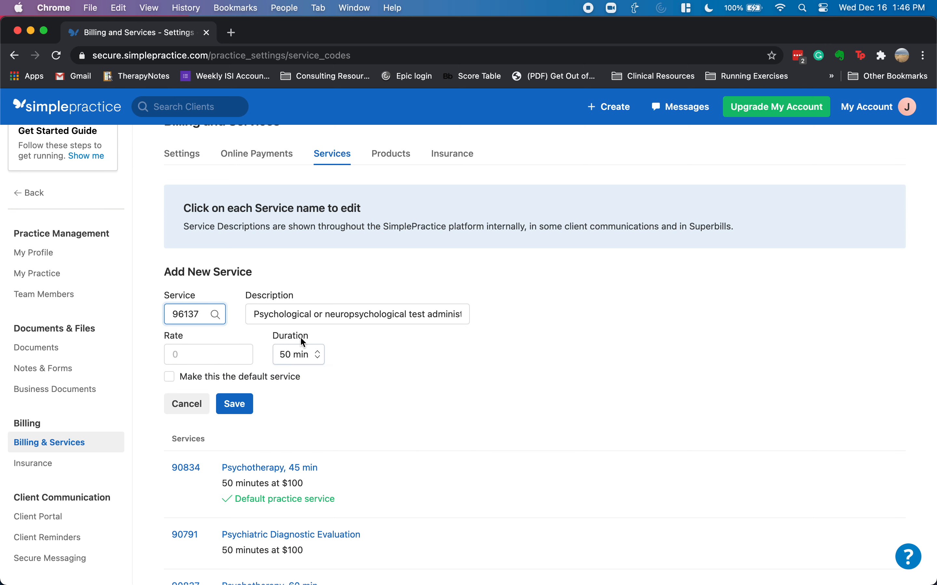
pyautogui.click(202, 354)
pyautogui.write('100')
pyautogui.click(299, 354)
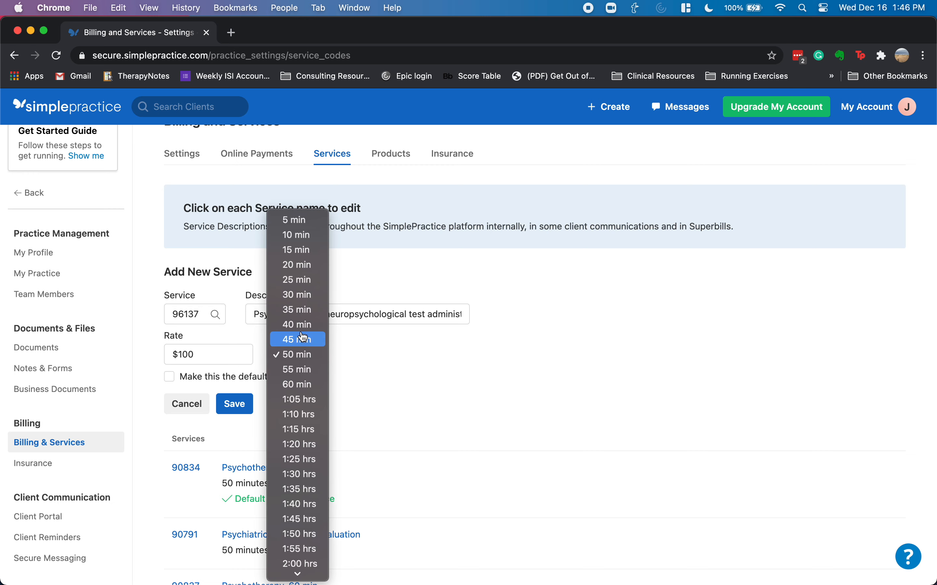
pyautogui.click(305, 295)
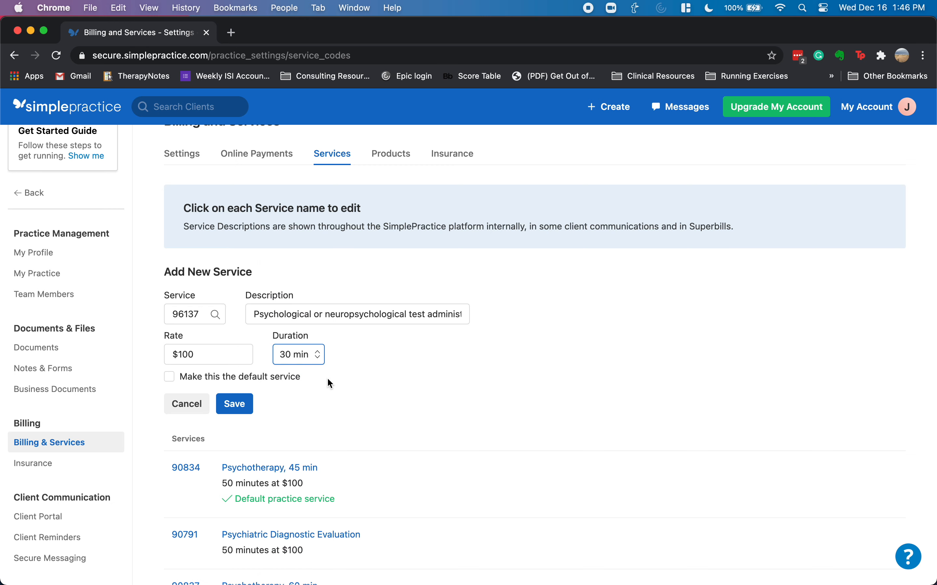
pyautogui.click(235, 405)
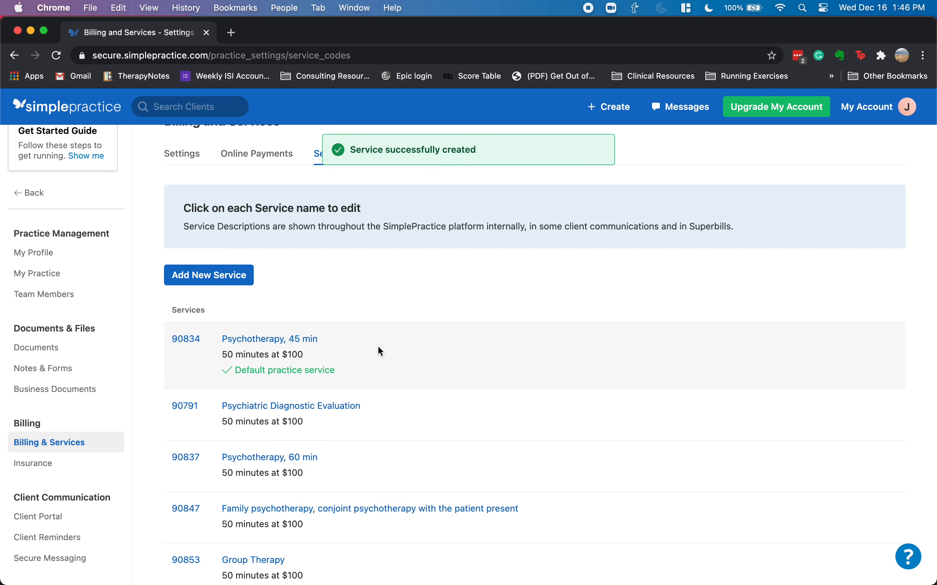
# - Review the saved 96137 service's details and close them without changes
pyautogui.scroll(-4, 378, 347)
pyautogui.scroll(-2, 379, 347)
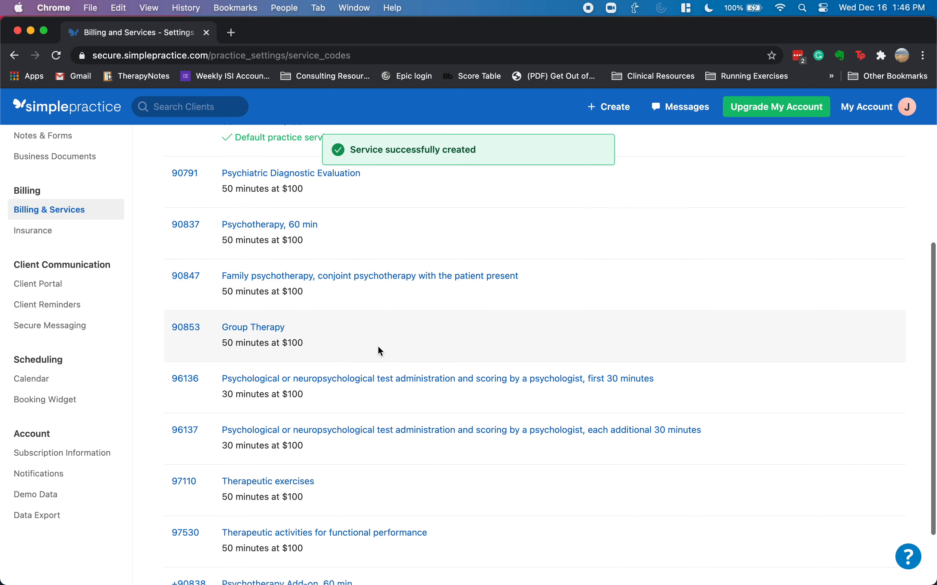
pyautogui.click(312, 432)
pyautogui.scroll(-3, 396, 468)
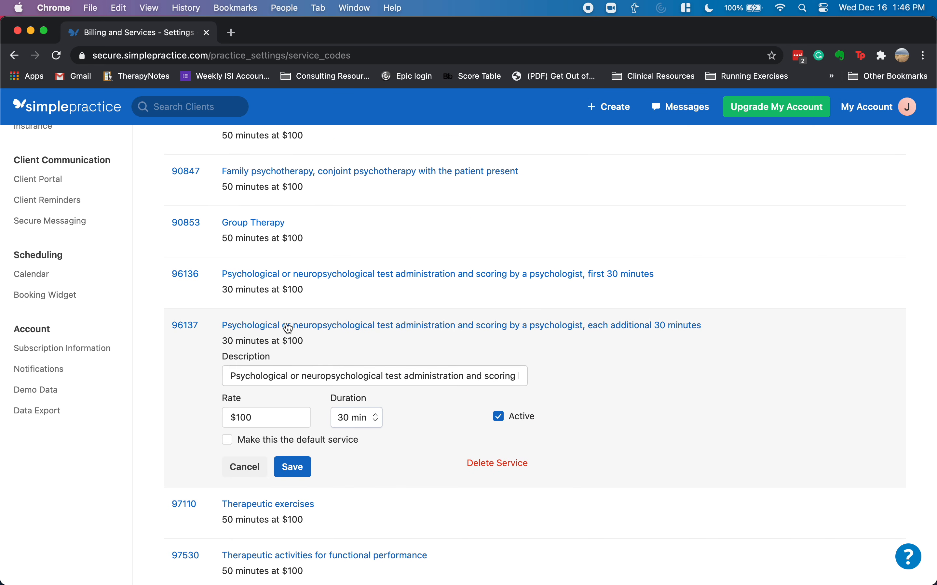
pyautogui.click(294, 334)
pyautogui.scroll(10, 370, 366)
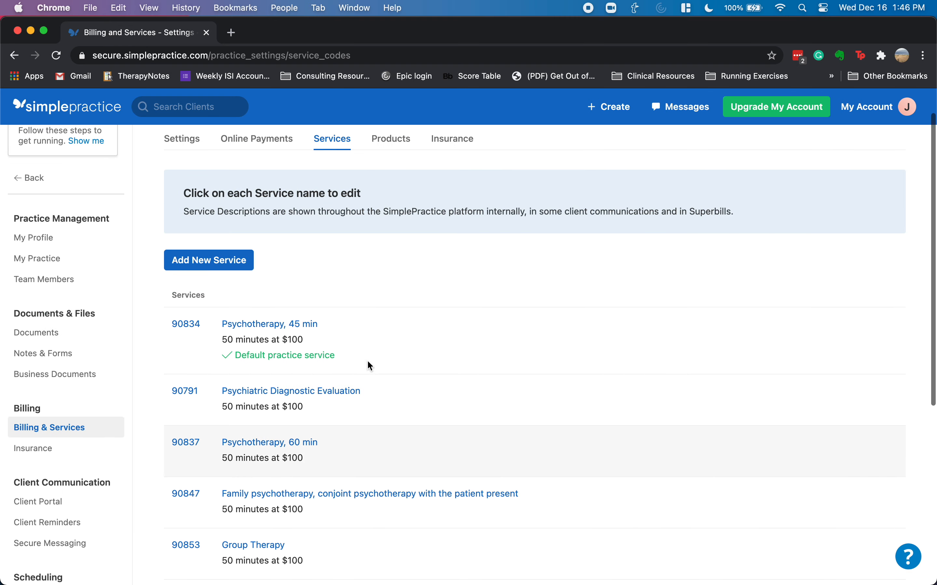
# - Start a new 96132 service and enter a $200 rate, correcting the mistyped 2,000
pyautogui.click(232, 300)
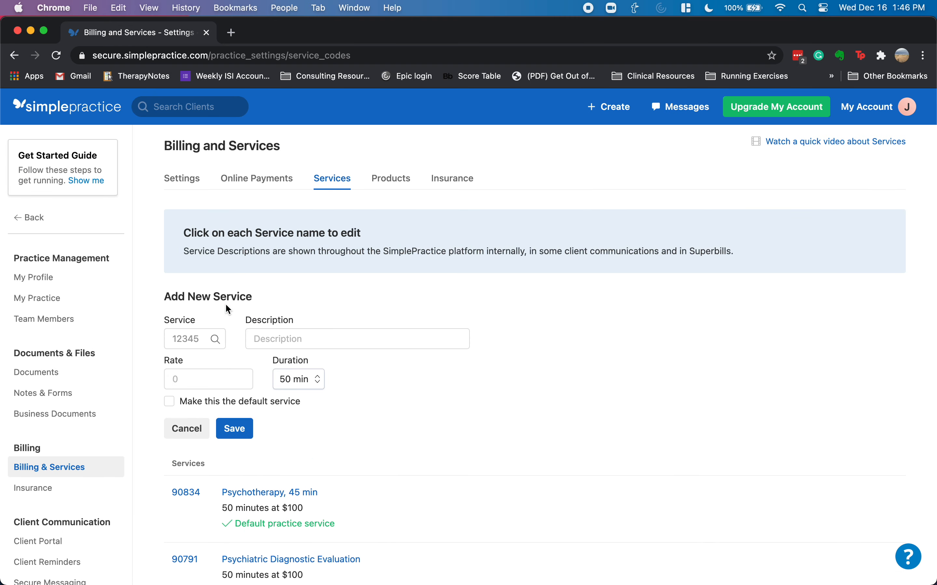
pyautogui.click(182, 342)
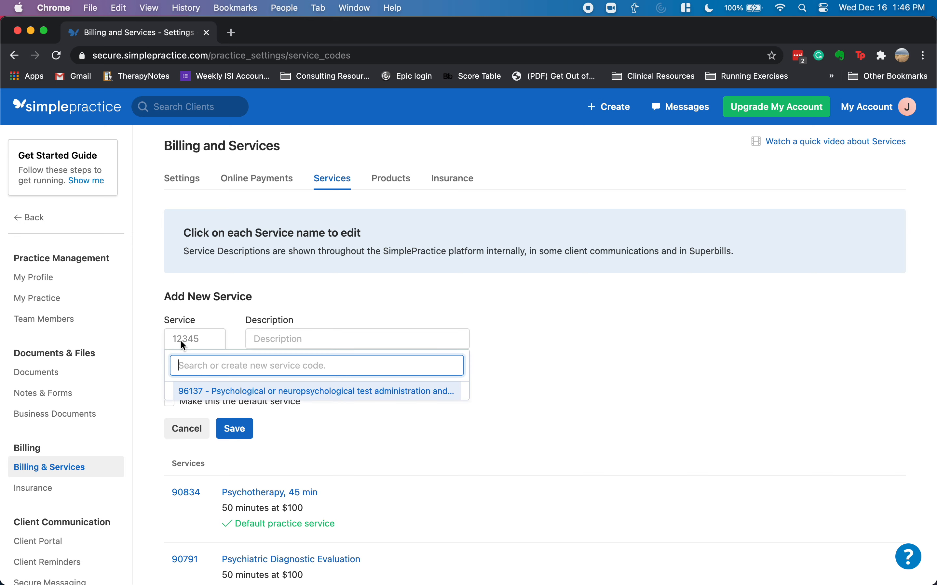
pyautogui.write('96132')
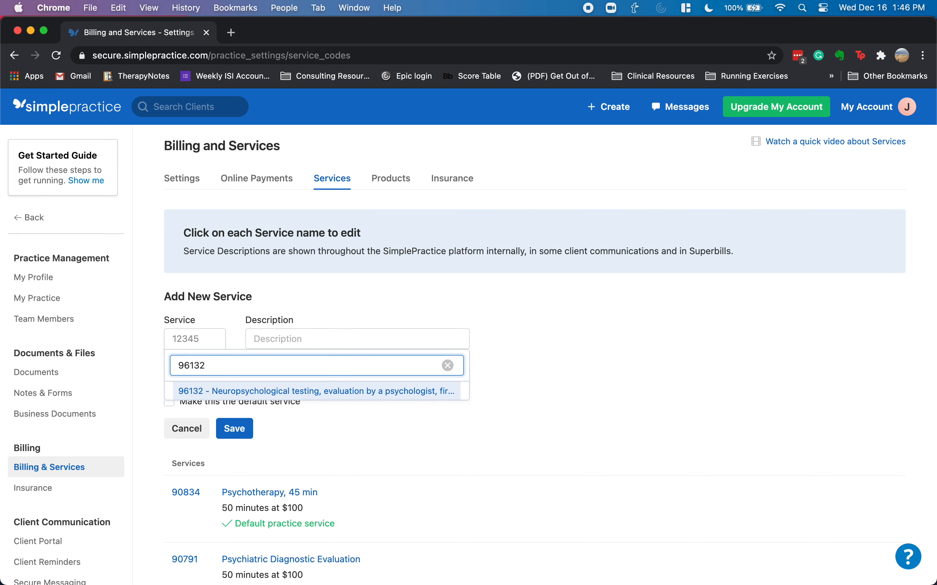
pyautogui.click(262, 392)
pyautogui.click(236, 380)
pyautogui.write('2,000')
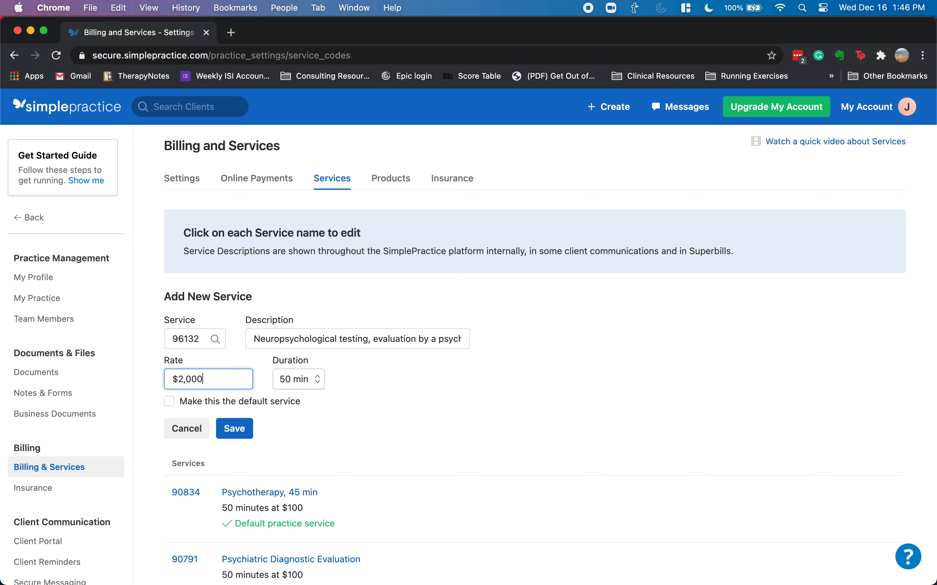
pyautogui.press('BackSpace')
pyautogui.press('BackSpace')
pyautogui.write('0')
# - Save the 96132 service, then add and save 96133 with a $200 rate
pyautogui.click(236, 430)
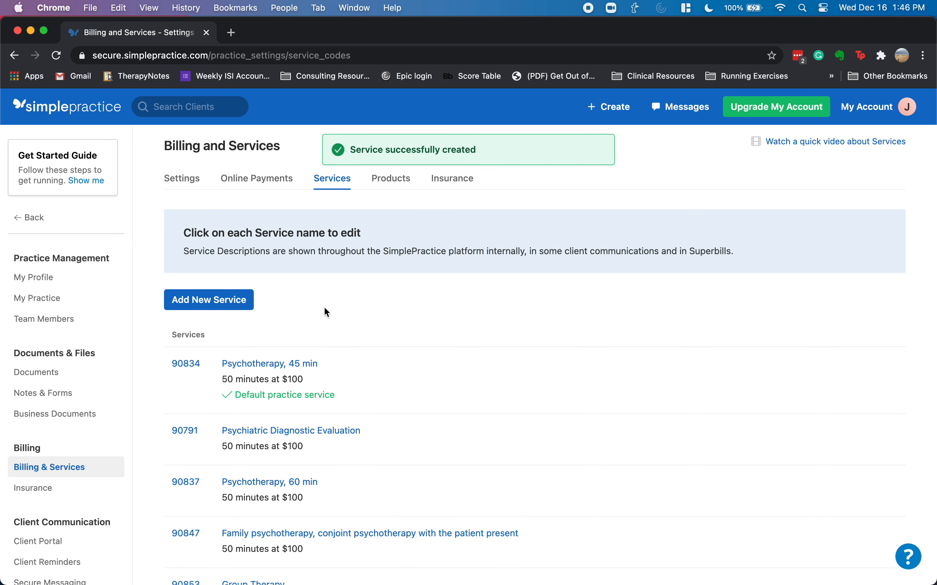
pyautogui.click(230, 299)
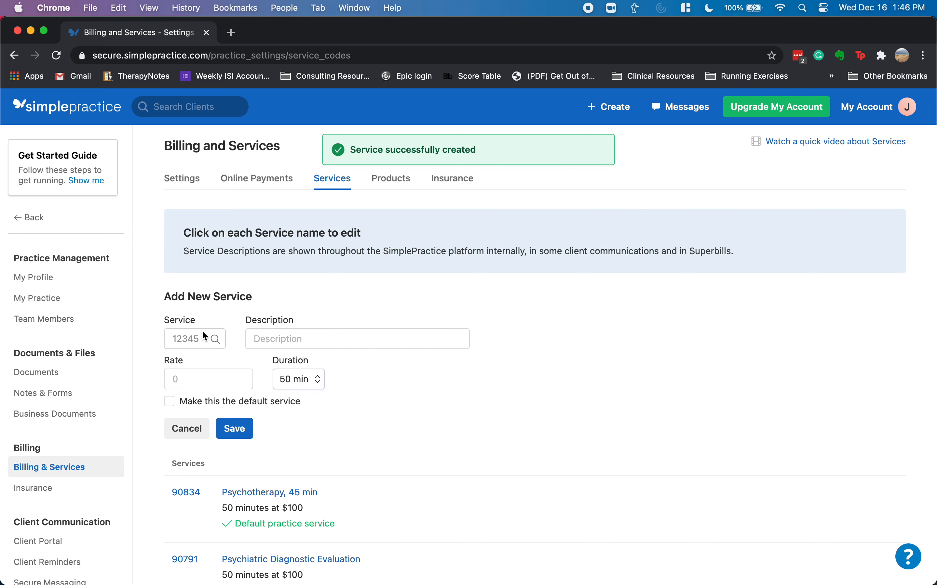
pyautogui.click(198, 341)
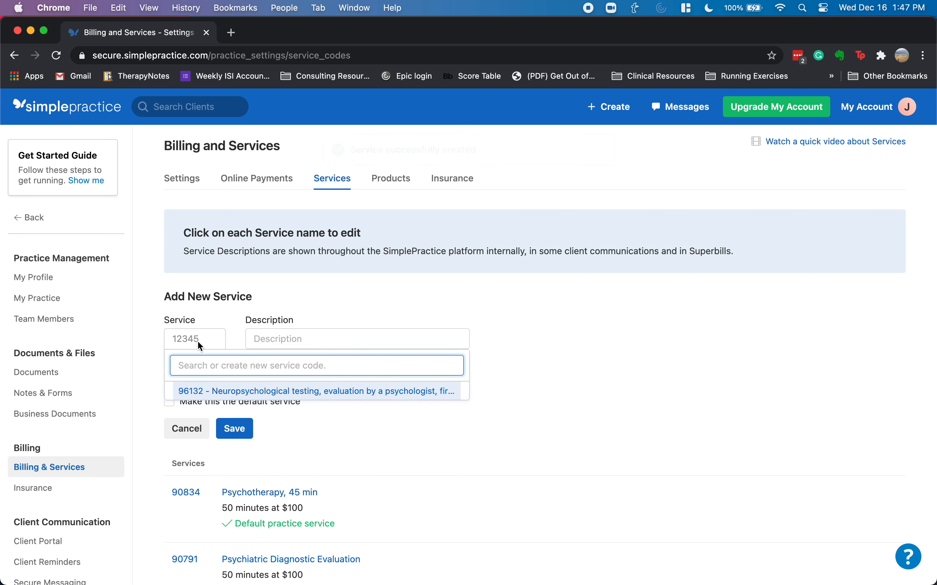
pyautogui.write('96133')
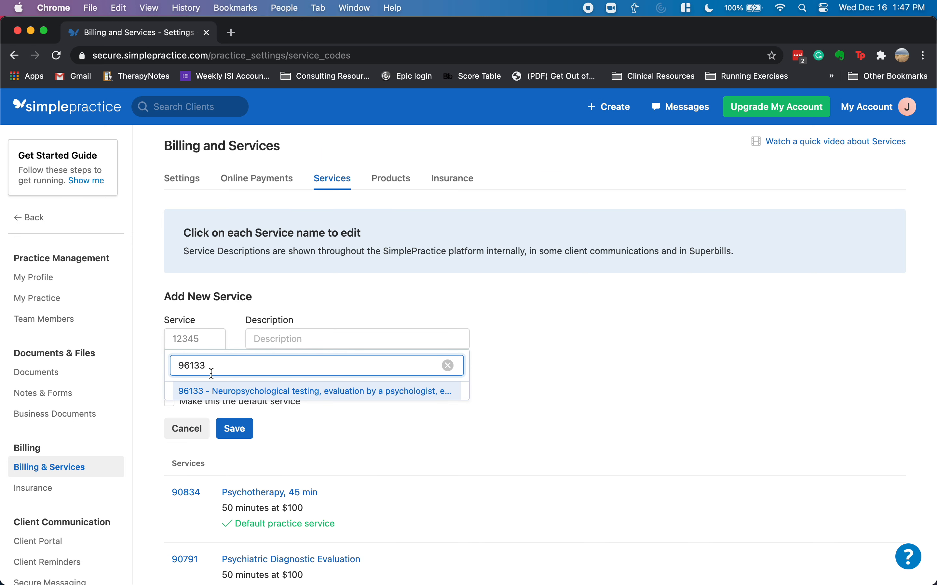
pyautogui.click(219, 392)
pyautogui.click(222, 380)
pyautogui.write('20')
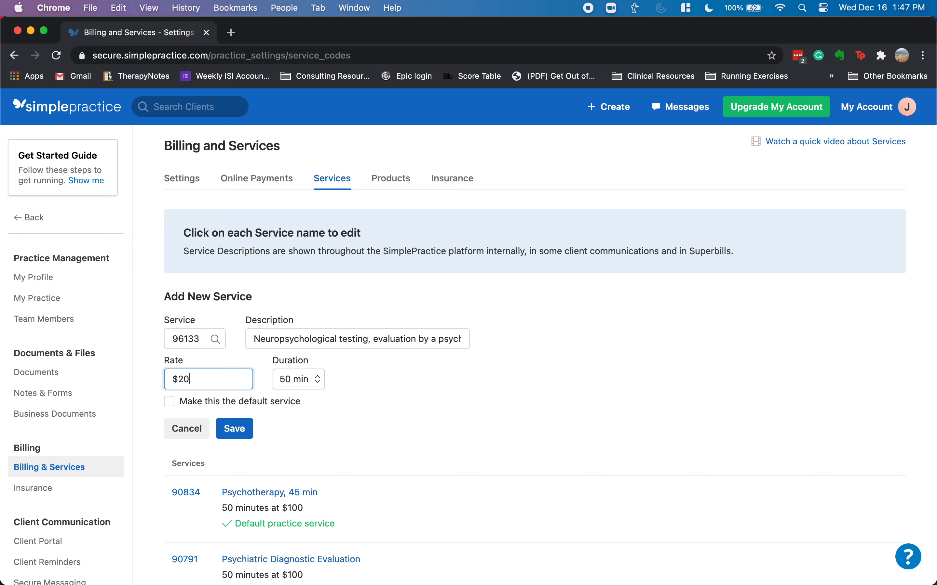
pyautogui.write('0')
pyautogui.click(234, 429)
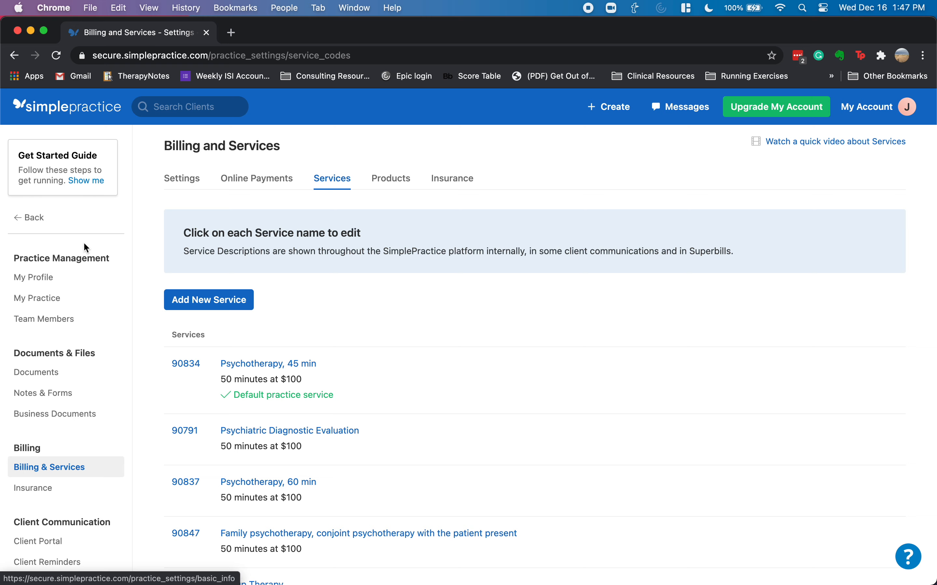
# - Return from billing settings to the December 13–19, 2020 calendar week view
pyautogui.scroll(-5, 64, 315)
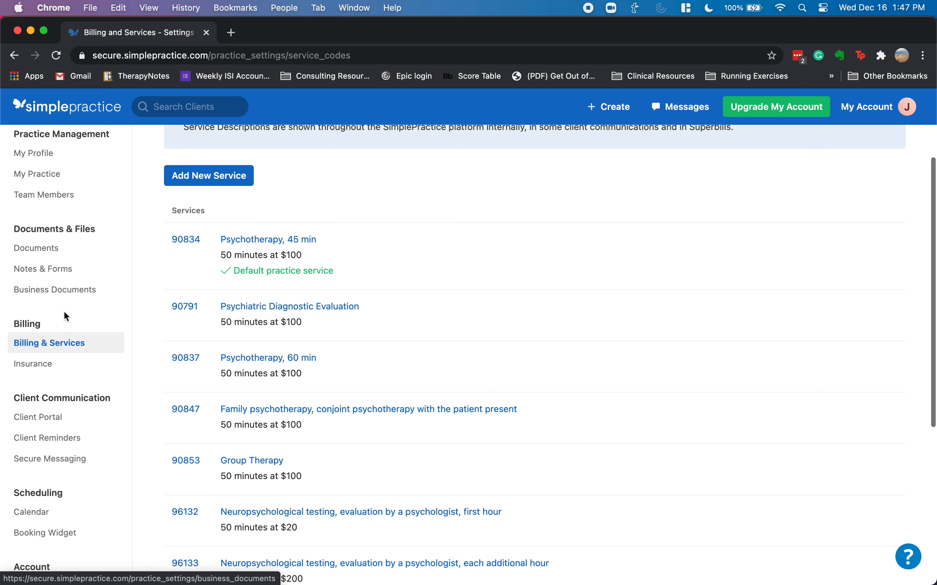
pyautogui.scroll(-3, 65, 315)
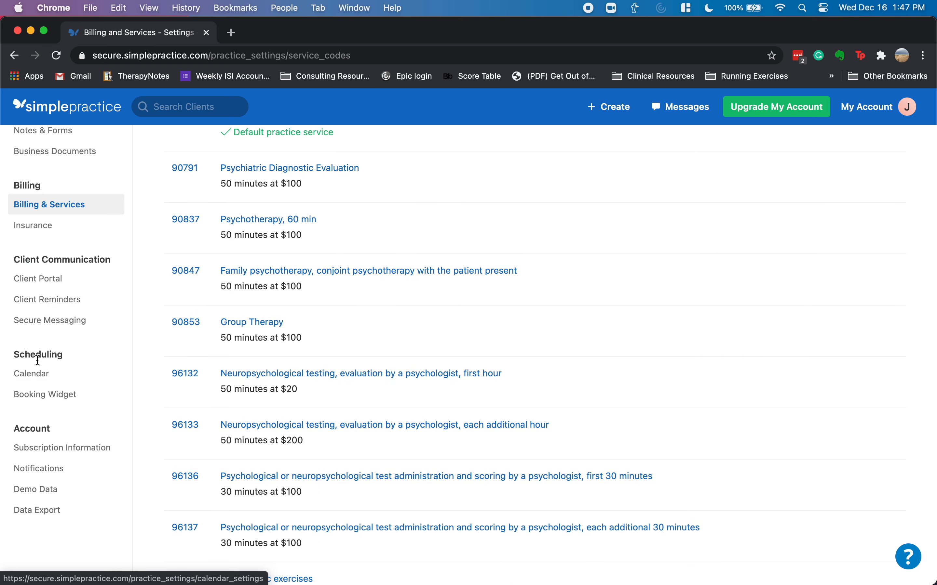
pyautogui.click(40, 384)
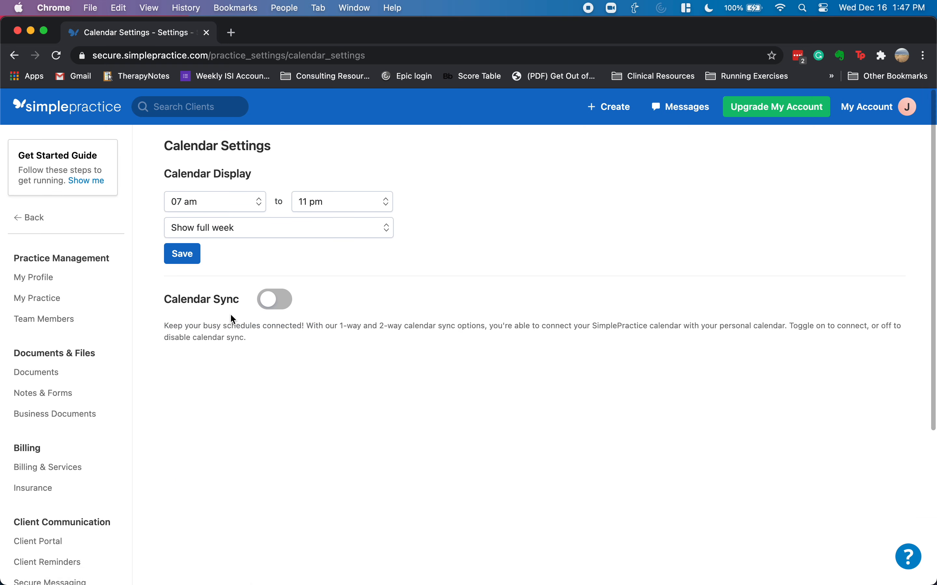
pyautogui.click(80, 113)
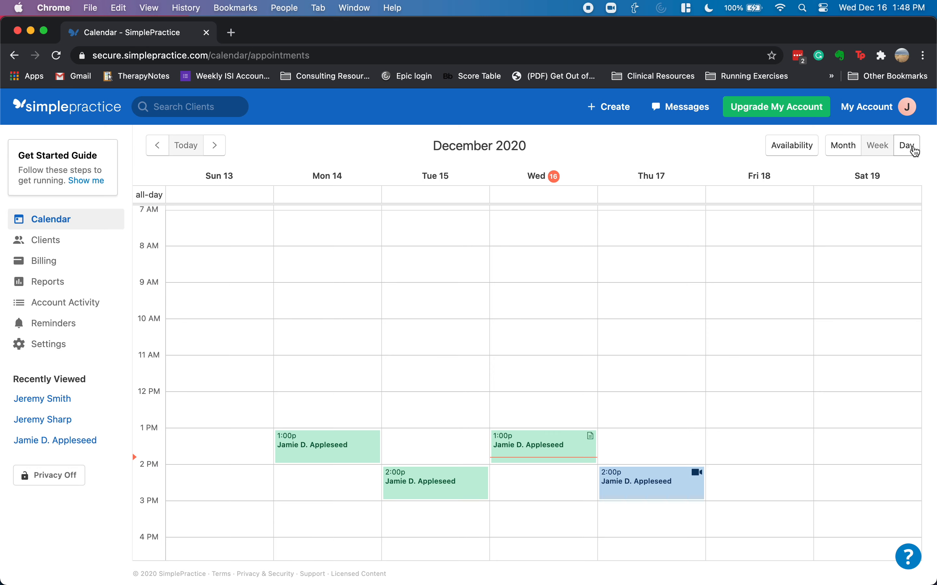
pyautogui.click(908, 146)
pyautogui.click(878, 145)
pyautogui.click(844, 147)
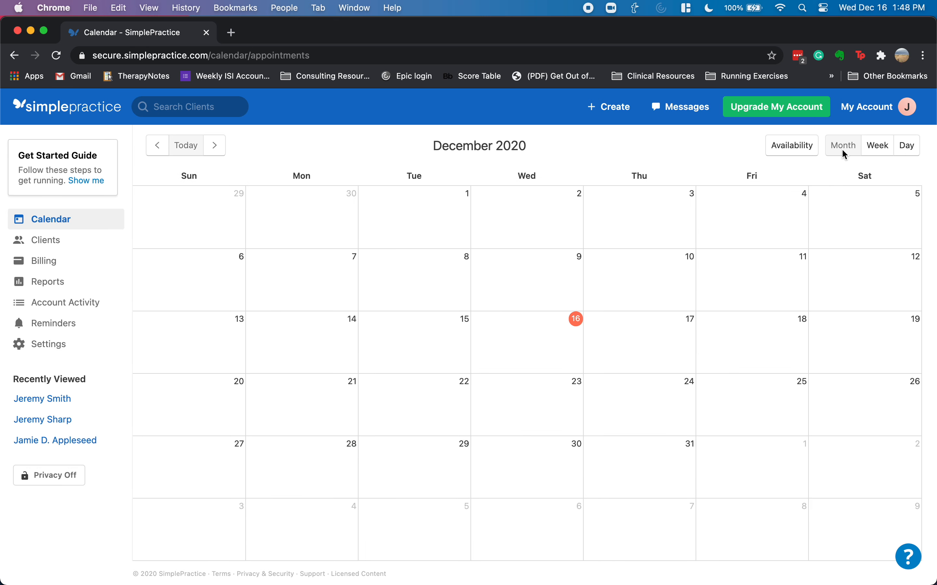
pyautogui.click(877, 146)
pyautogui.click(792, 149)
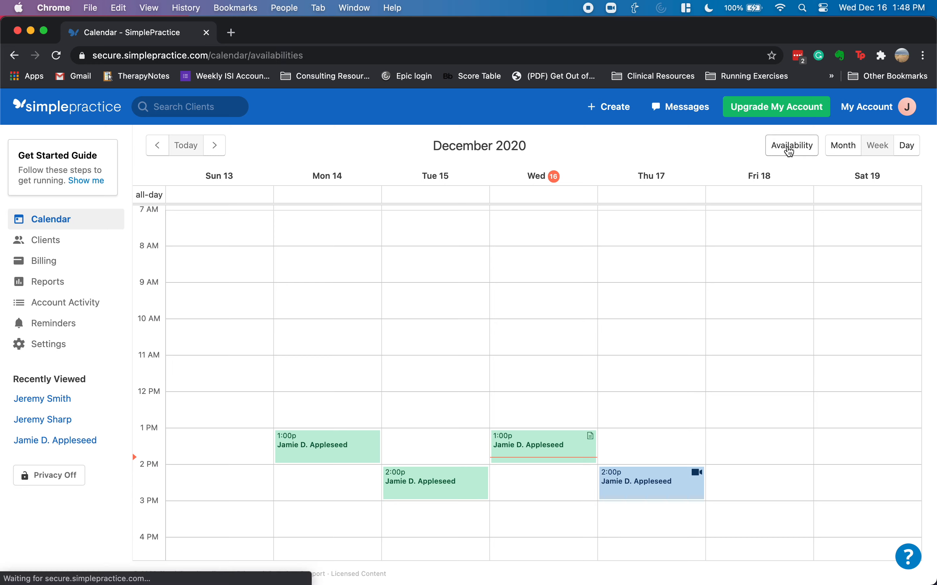
pyautogui.click(840, 147)
pyautogui.click(876, 151)
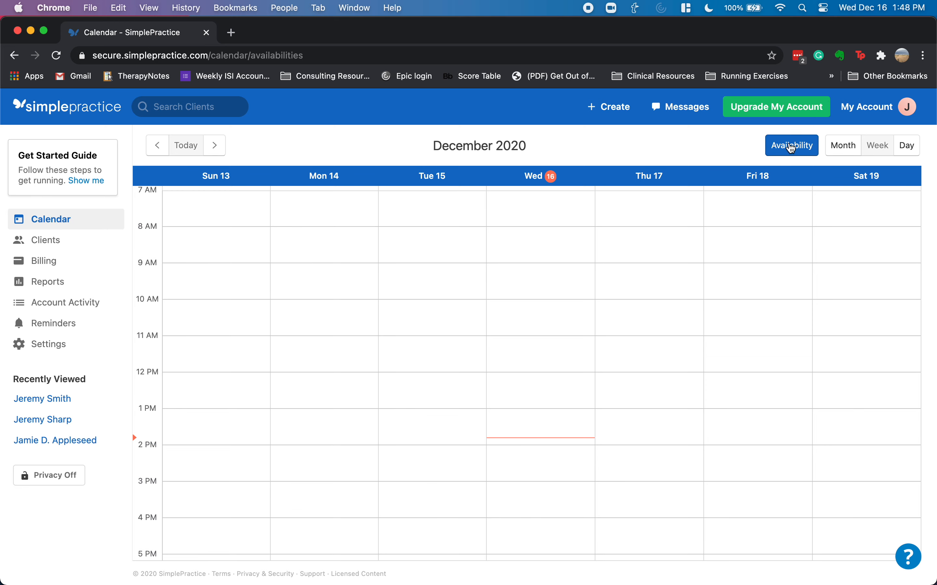
pyautogui.click(788, 146)
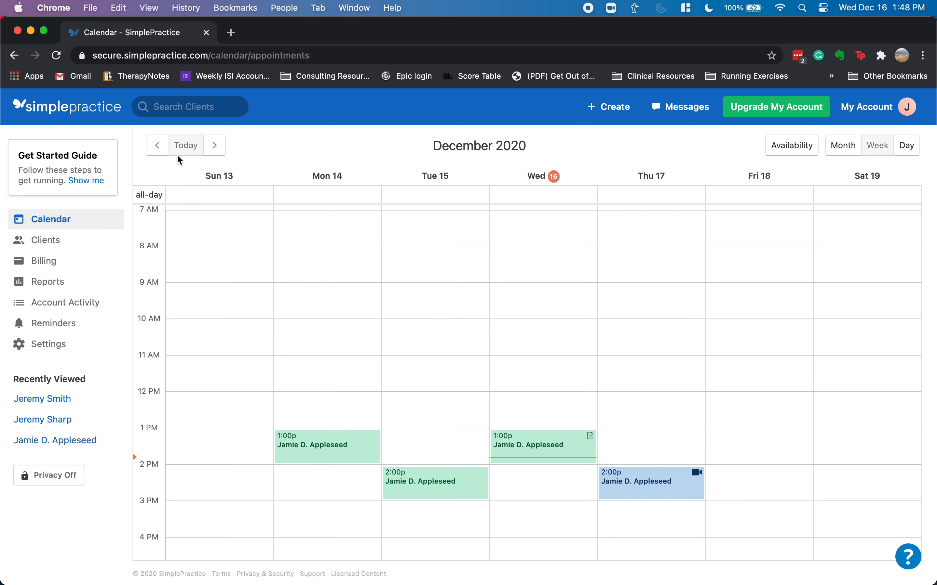
# - Start an appointment for the client on Friday, December 11 at 8:00 AM
pyautogui.click(158, 145)
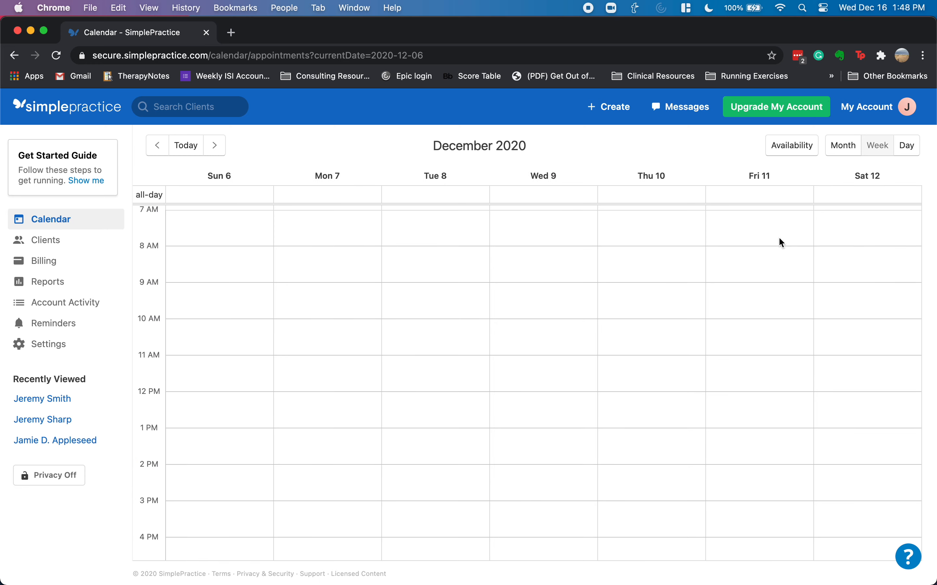
pyautogui.click(799, 254)
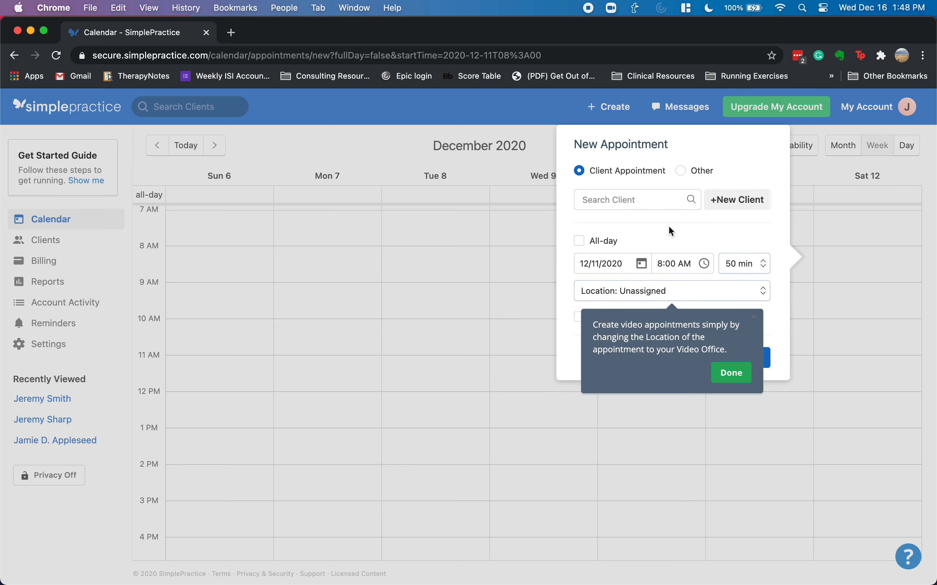
pyautogui.click(637, 200)
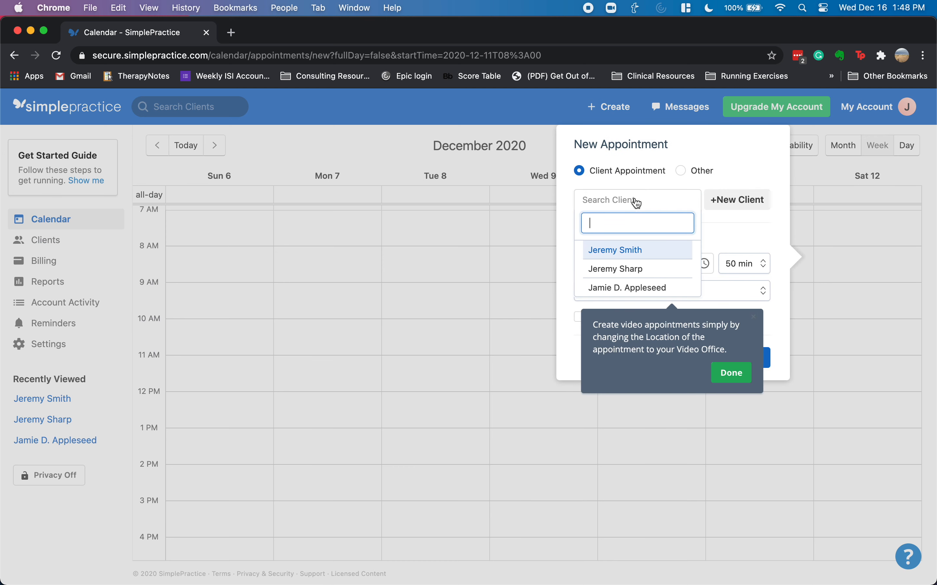
pyautogui.click(641, 250)
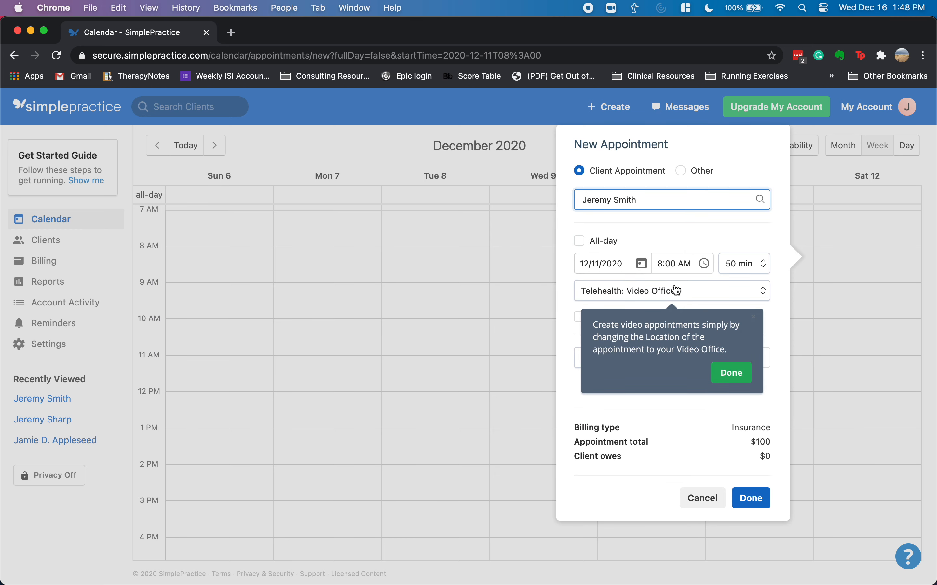
# - Set the appointment location to Unassigned, dismissing the Video Office tip
pyautogui.click(683, 297)
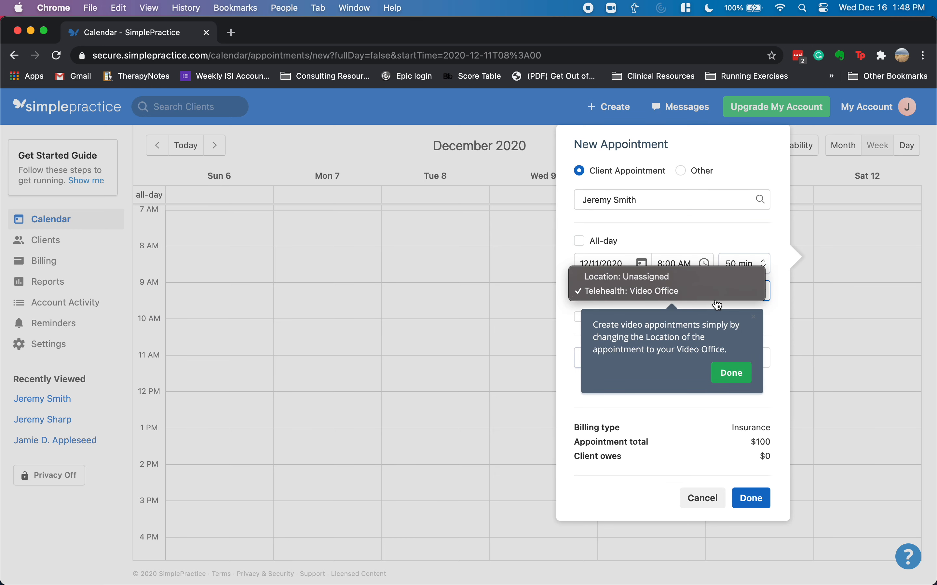
pyautogui.click(650, 276)
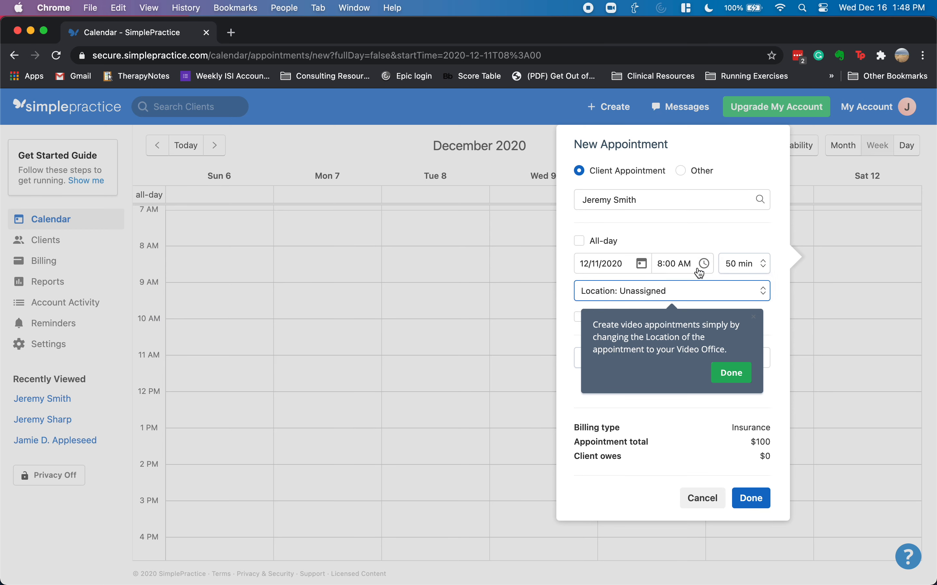
pyautogui.click(731, 374)
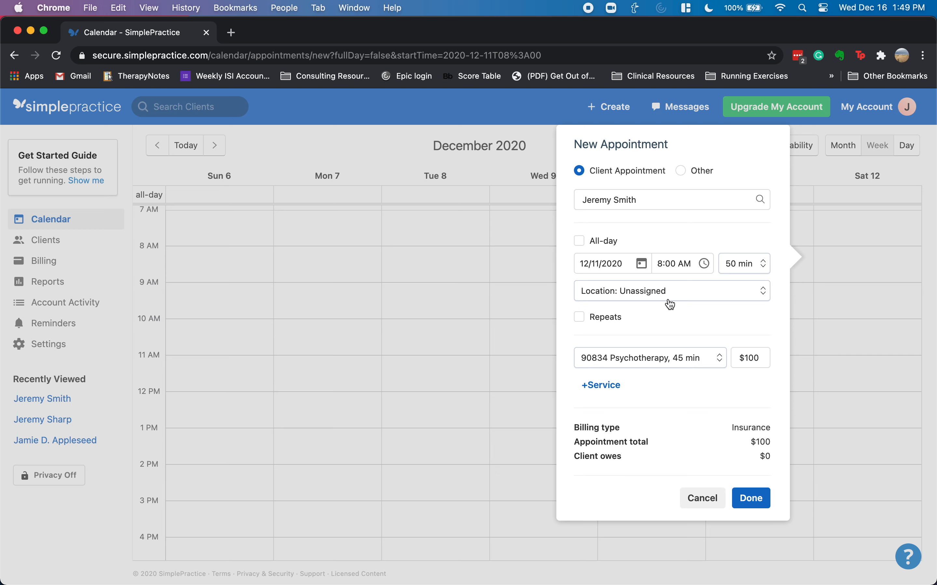
pyautogui.click(669, 295)
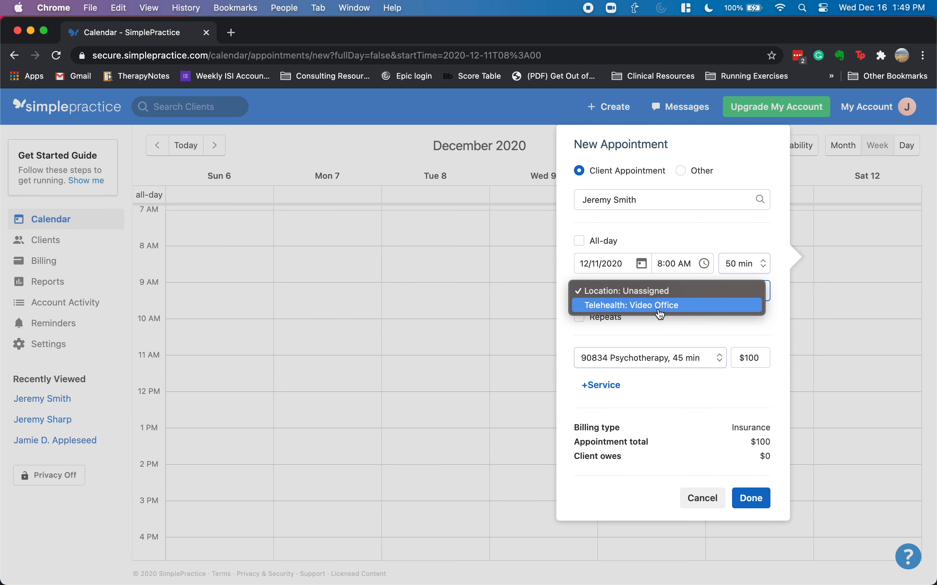
pyautogui.click(660, 307)
pyautogui.click(664, 298)
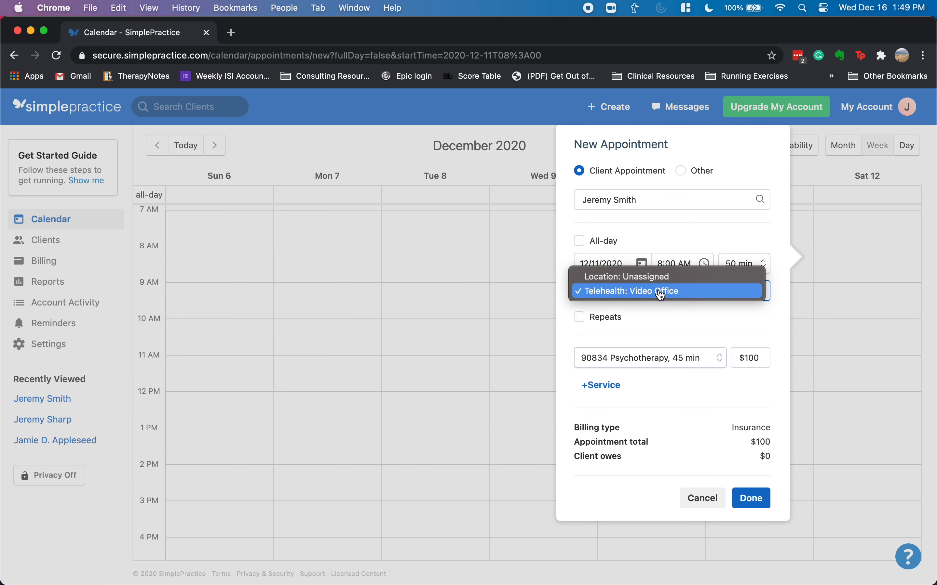
pyautogui.click(655, 321)
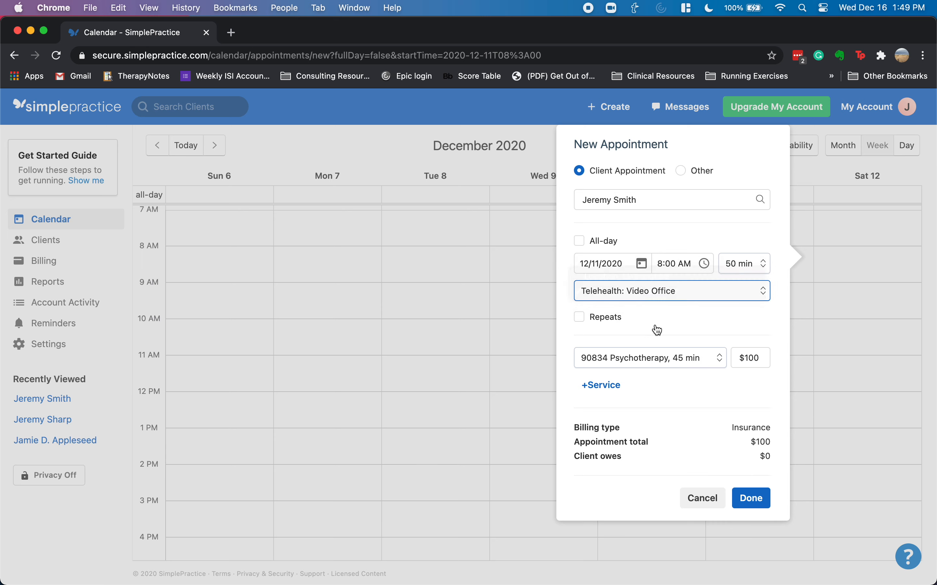
pyautogui.click(685, 299)
pyautogui.click(658, 275)
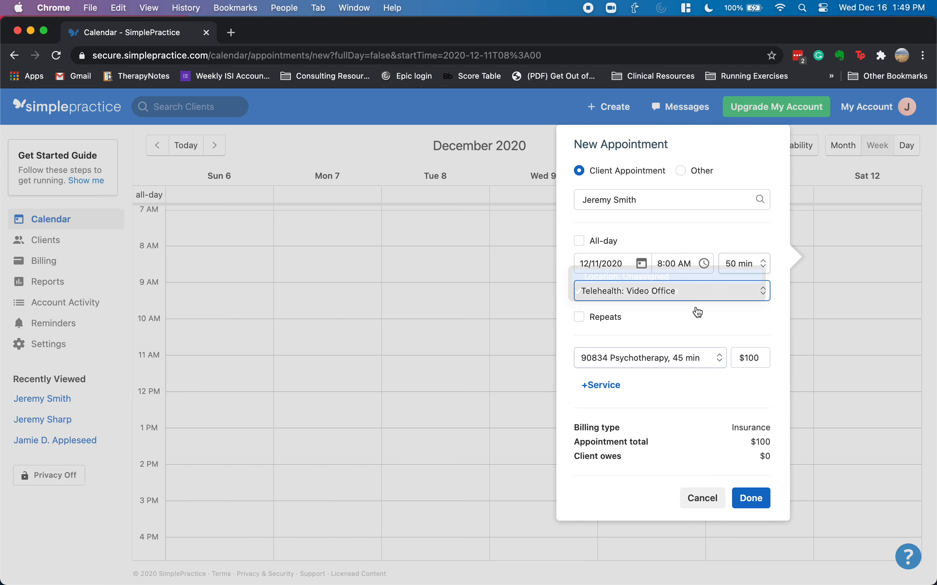
# - Choose the 90791 Psychiatric Diagnostic Evaluation service and save the appointment
pyautogui.click(677, 360)
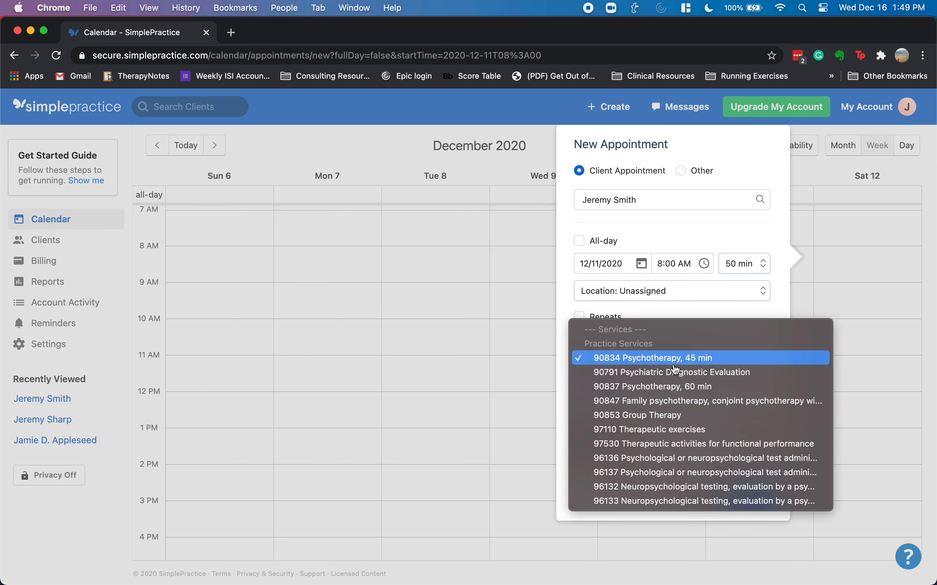
pyautogui.click(655, 373)
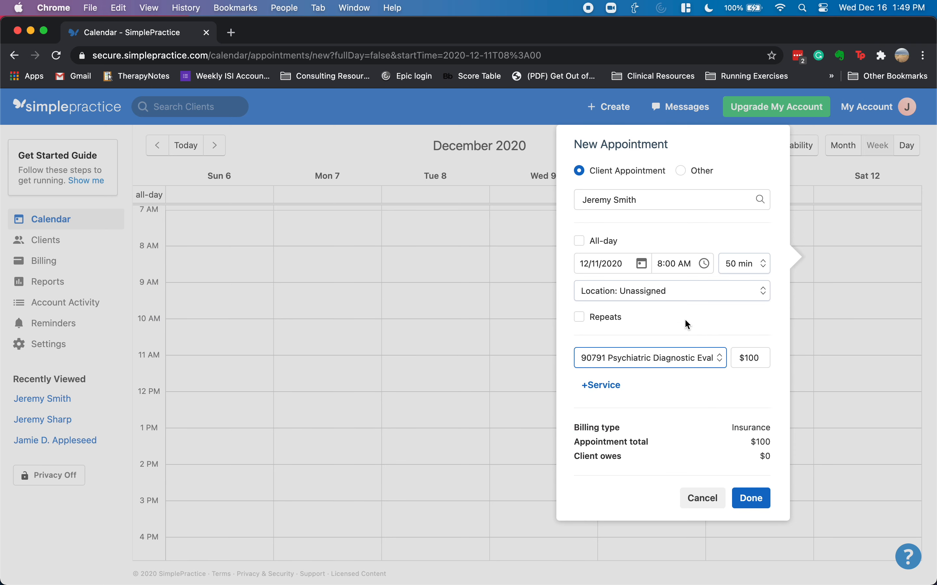
pyautogui.click(754, 500)
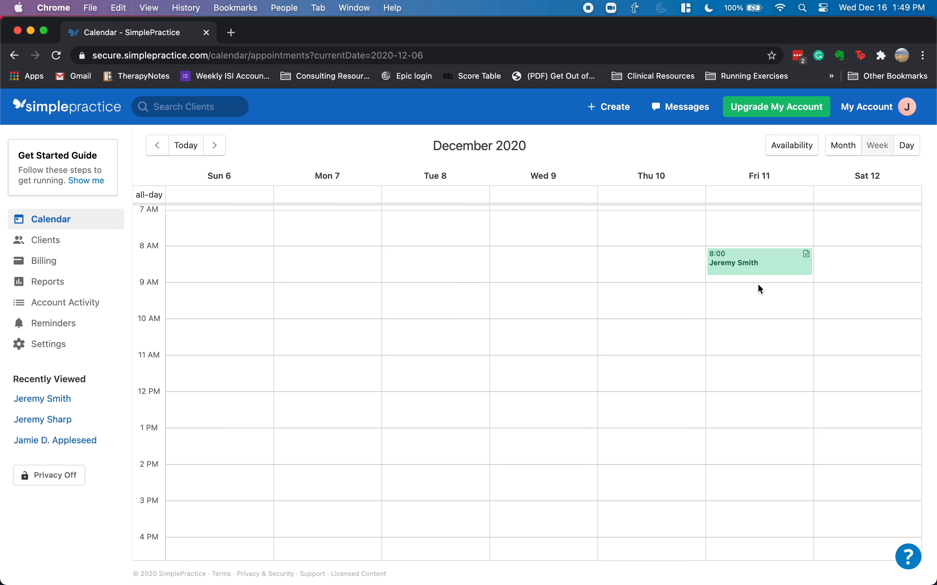
# - Start a Saturday December 12 appointment for the client with the 96136 testing service
pyautogui.moveTo(748, 265)
pyautogui.mouseDown()
pyautogui.moveTo(753, 310)
pyautogui.moveTo(668, 310)
pyautogui.moveTo(657, 300)
pyautogui.moveTo(756, 264)
pyautogui.mouseUp()
pyautogui.click(897, 253)
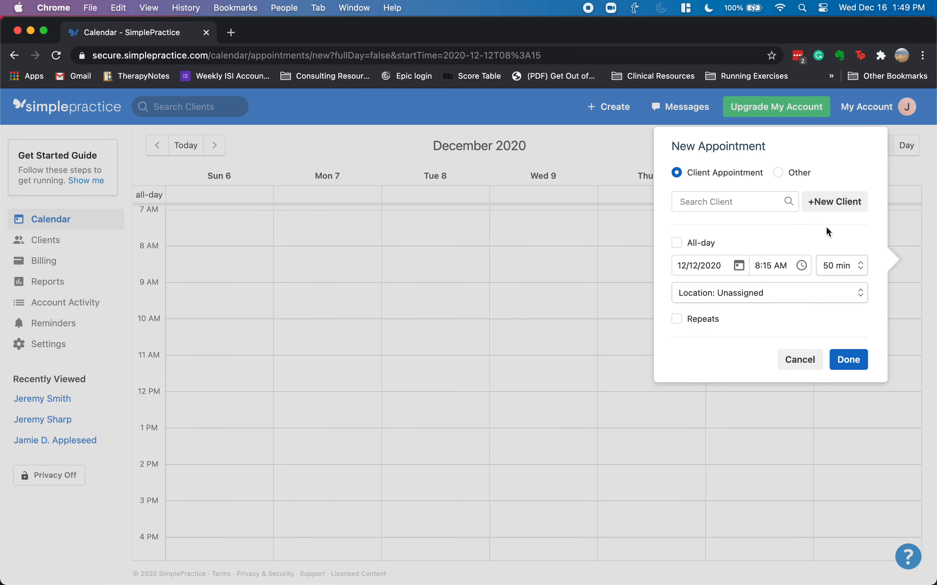
pyautogui.click(740, 209)
pyautogui.click(717, 270)
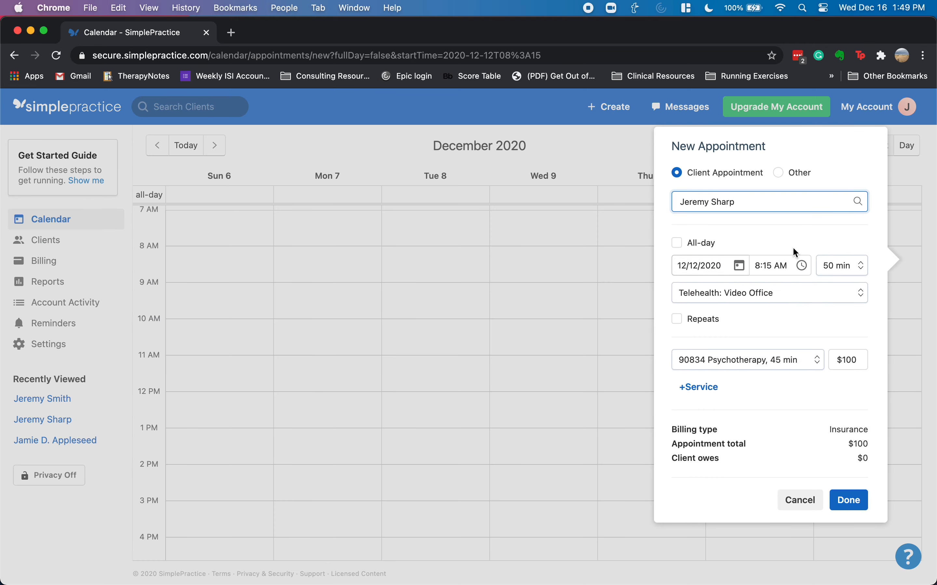
pyautogui.click(736, 205)
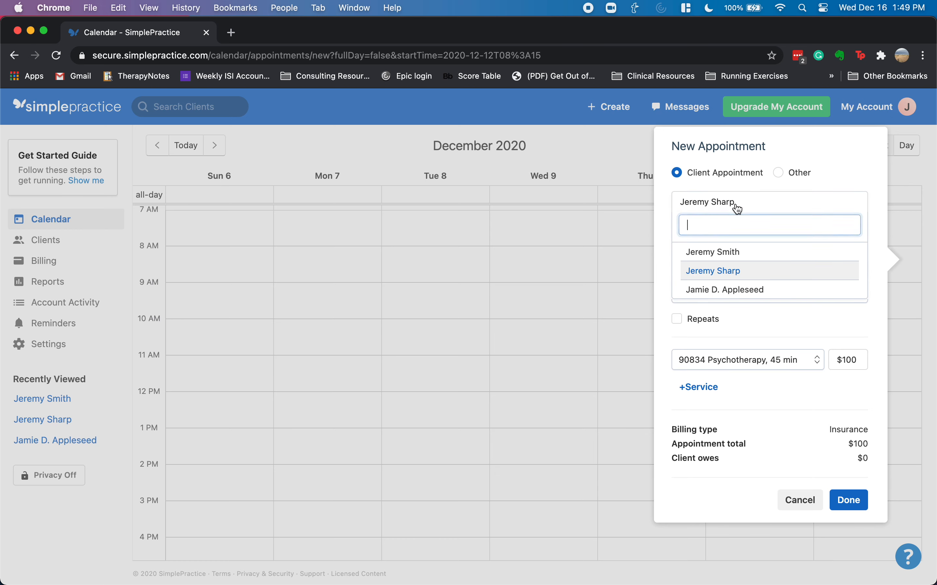
pyautogui.click(729, 252)
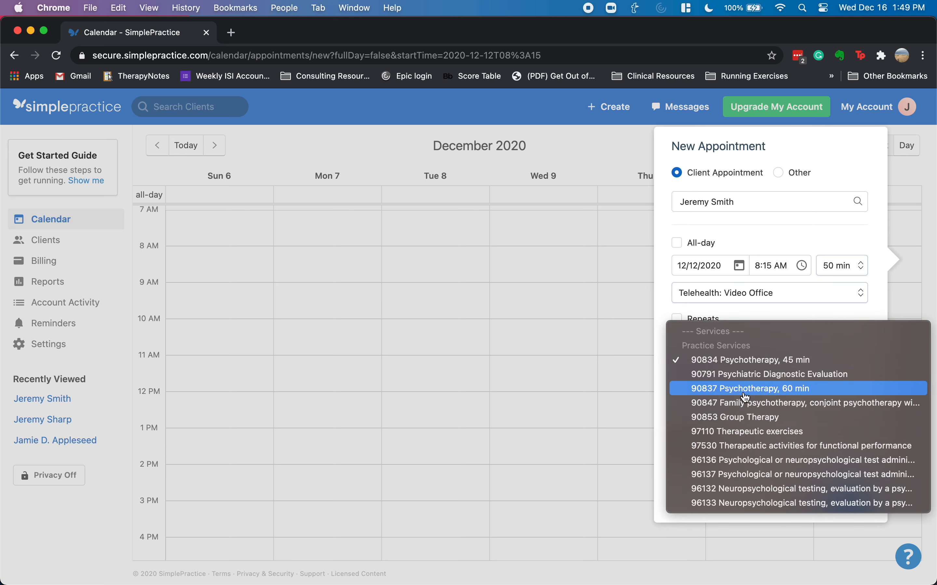
pyautogui.click(720, 460)
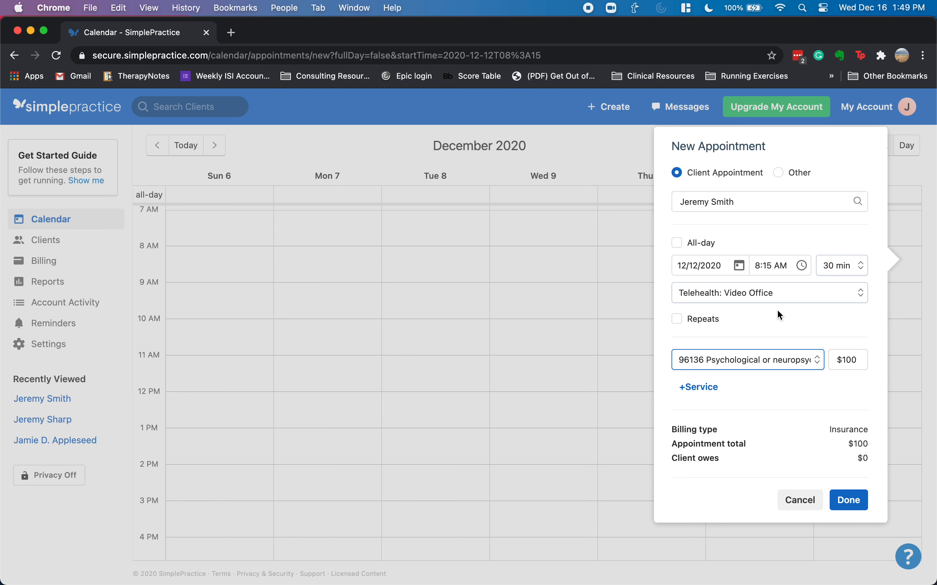
# - Keep the 30-minute length and set the start time to 3:15 PM
pyautogui.click(832, 268)
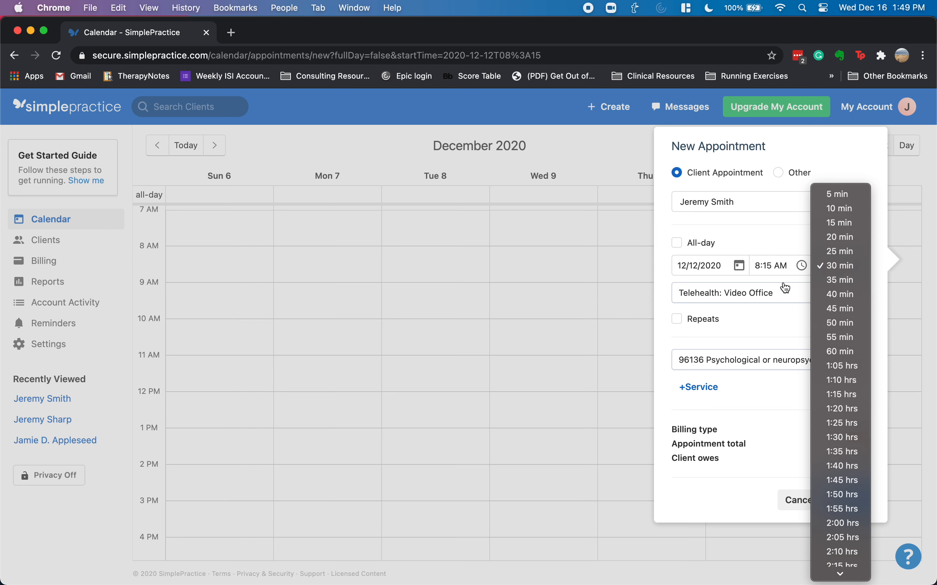
pyautogui.click(776, 270)
pyautogui.click(774, 267)
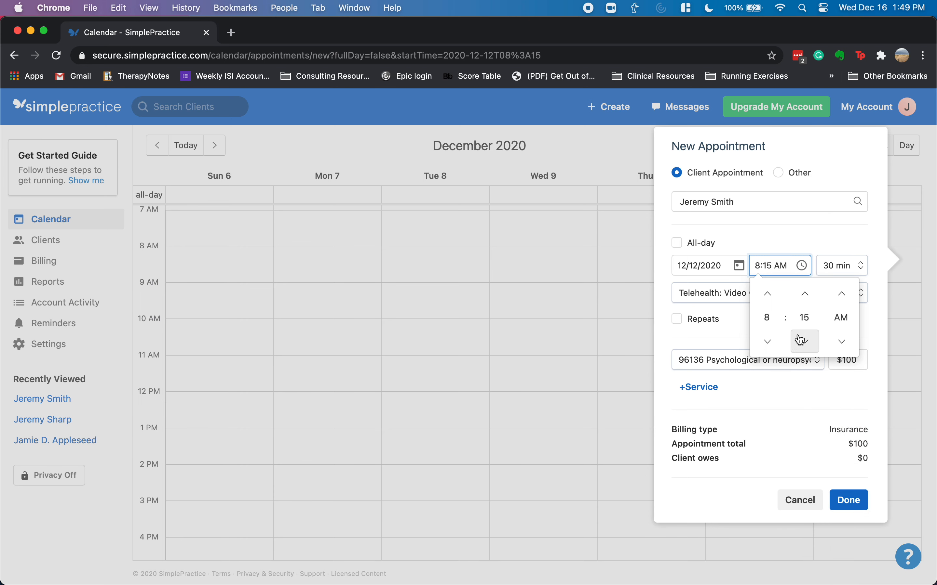
pyautogui.click(759, 266)
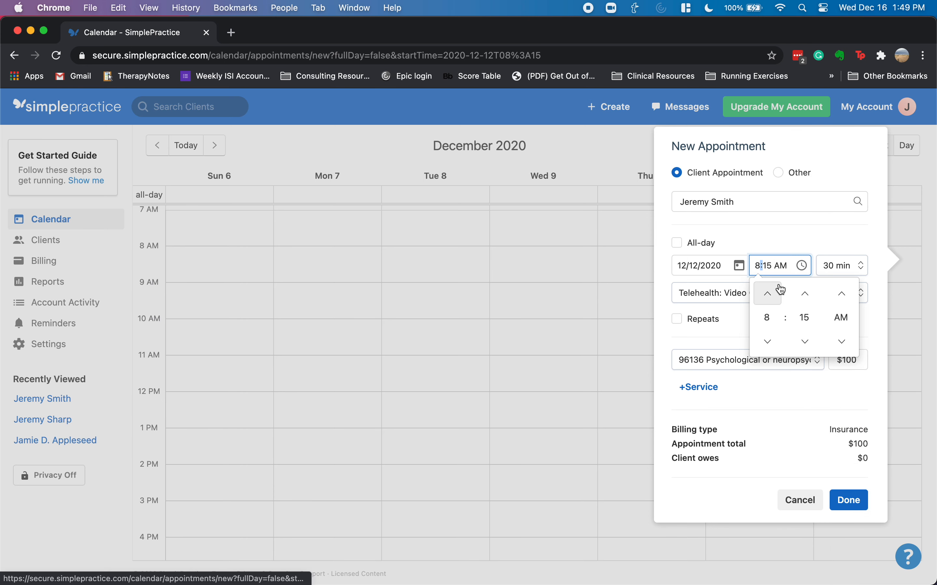
pyautogui.press('BackSpace')
pyautogui.press('BackSpace')
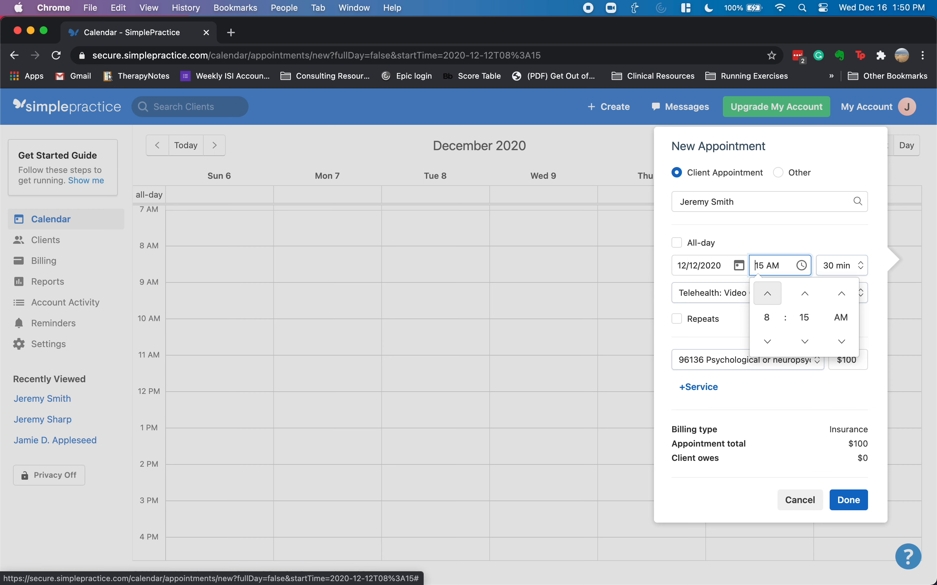
pyautogui.write('3:')
pyautogui.press('Tab')
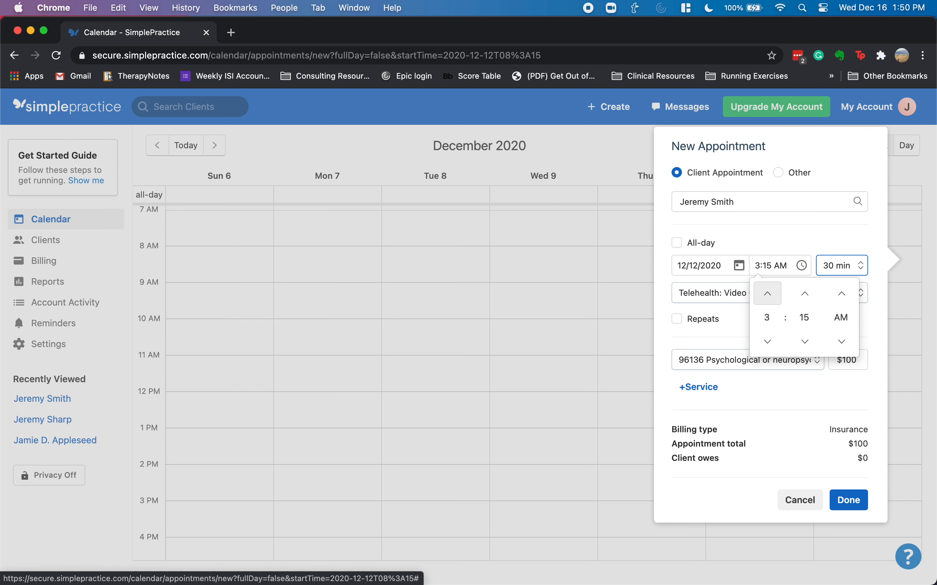
pyautogui.hotkey('shift', 'Tab')
pyautogui.write('3:15pm')
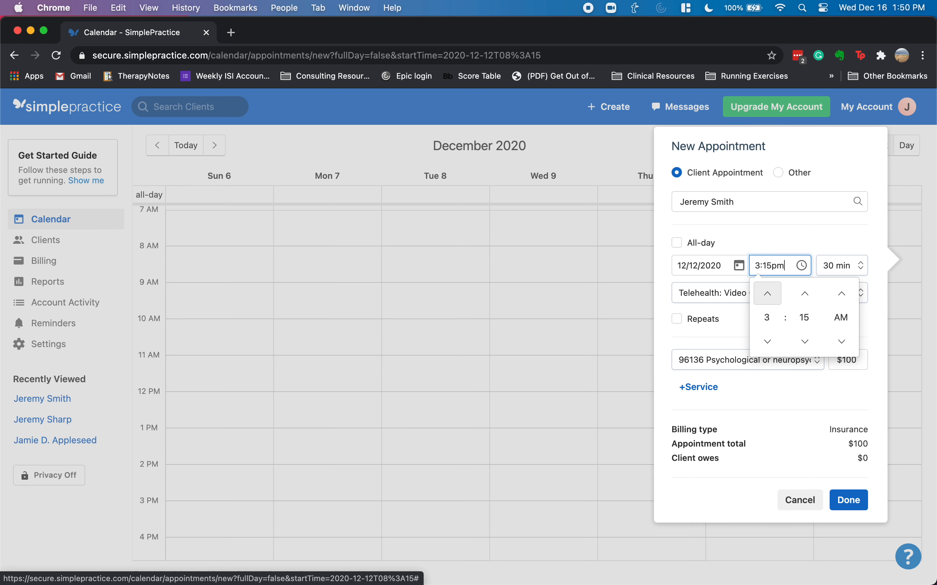
pyautogui.press('Tab')
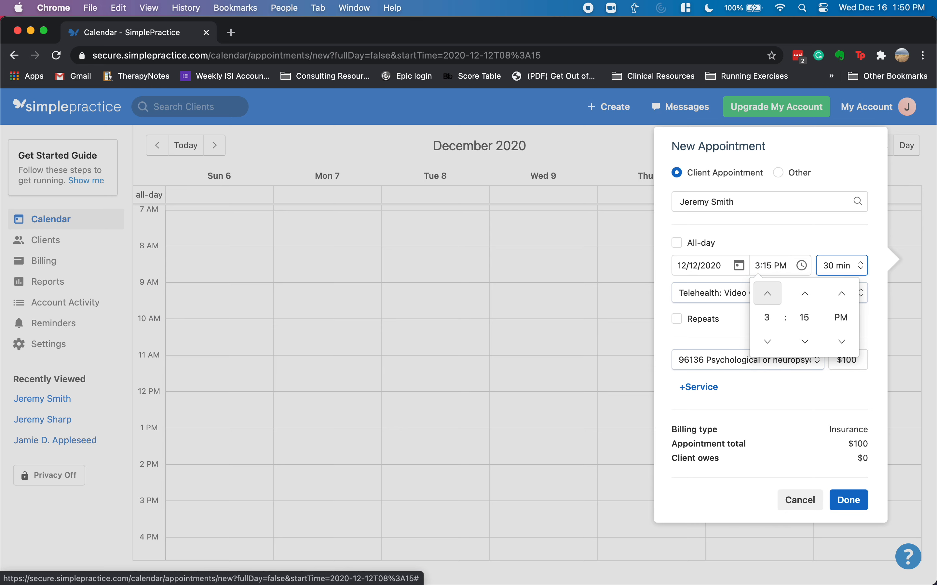
pyautogui.click(784, 236)
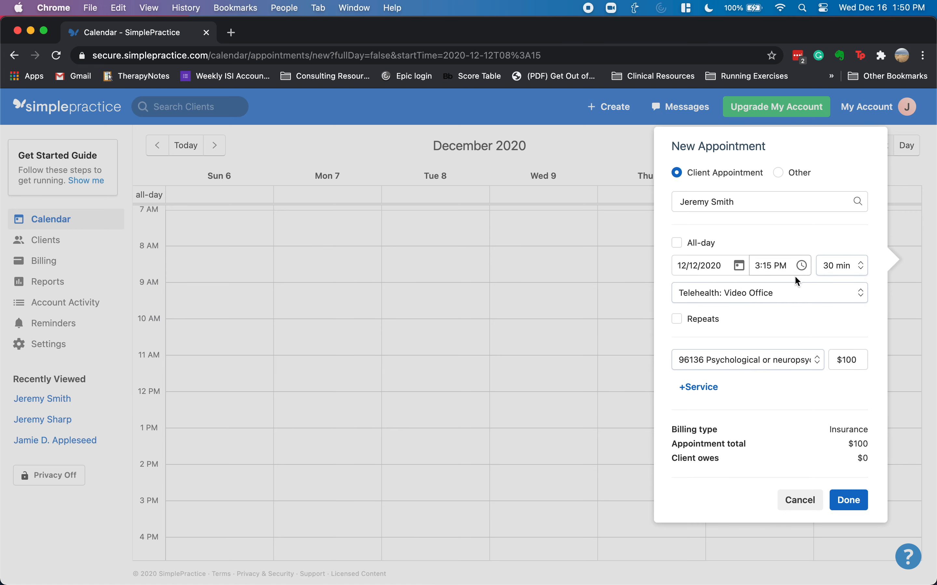
pyautogui.click(849, 500)
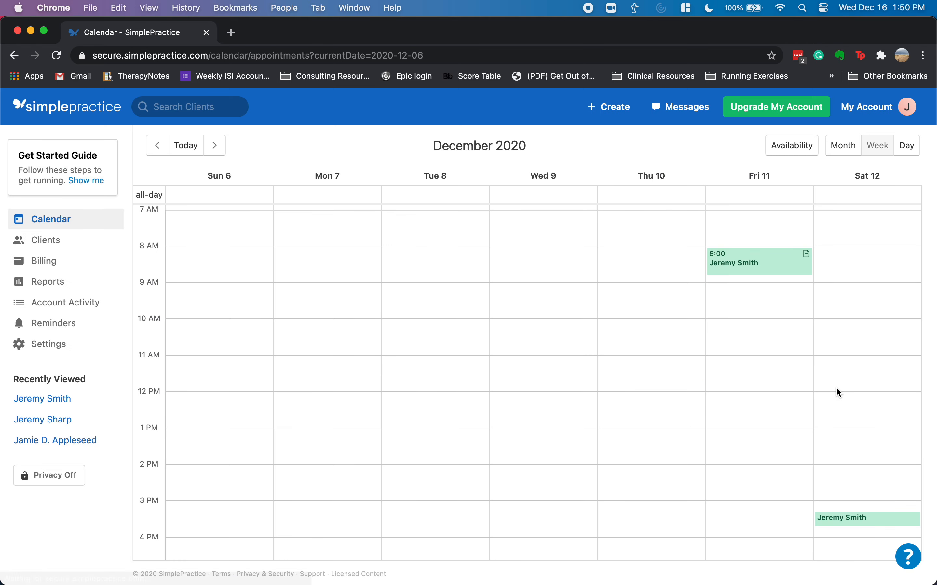
pyautogui.click(863, 525)
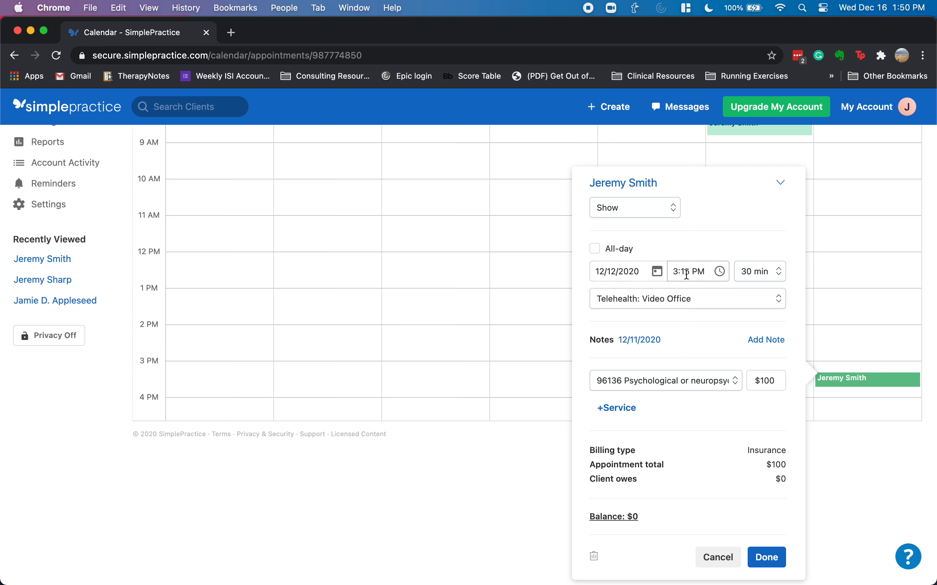
pyautogui.click(676, 299)
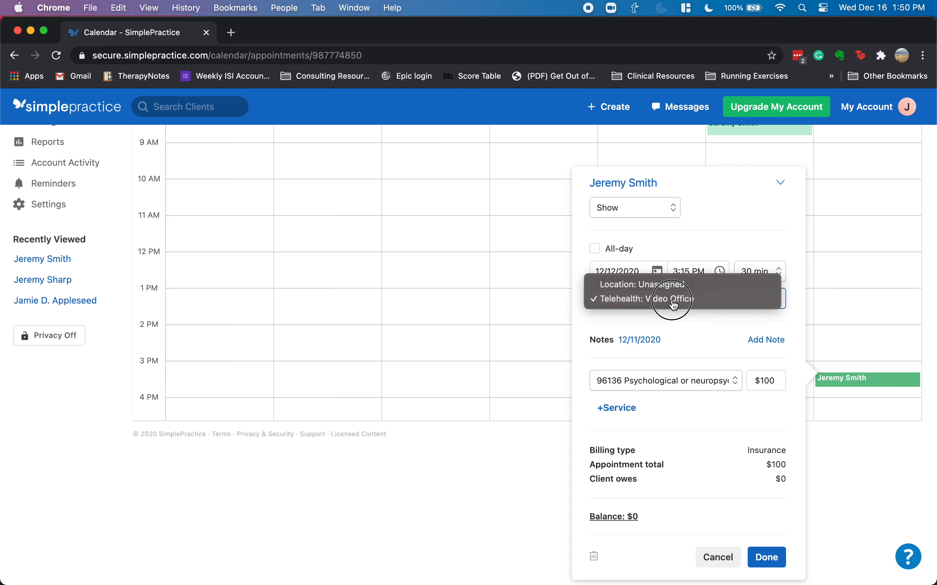
pyautogui.click(670, 282)
pyautogui.click(683, 271)
pyautogui.write('9:00am')
pyautogui.press('Tab')
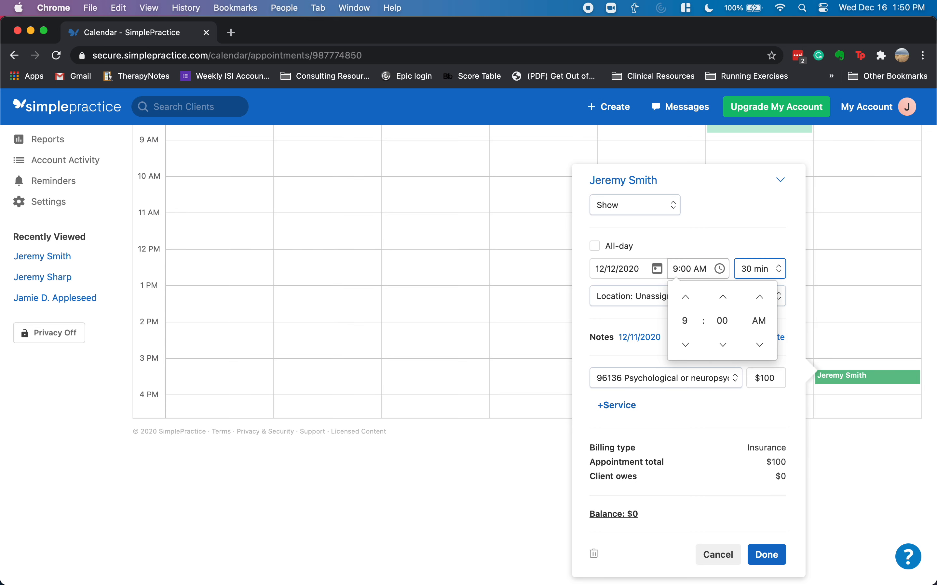
pyautogui.click(779, 270)
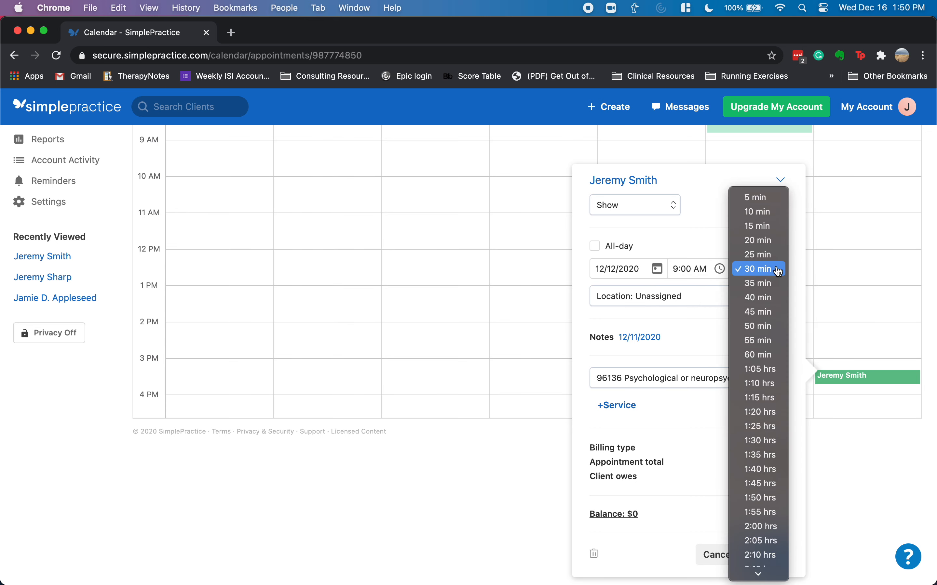
pyautogui.scroll(-10, 768, 362)
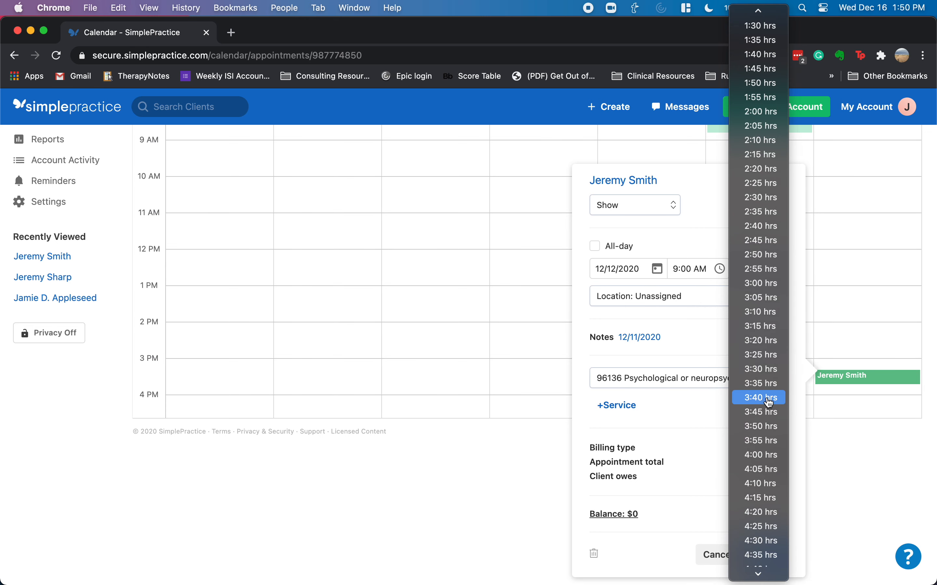
pyautogui.click(763, 456)
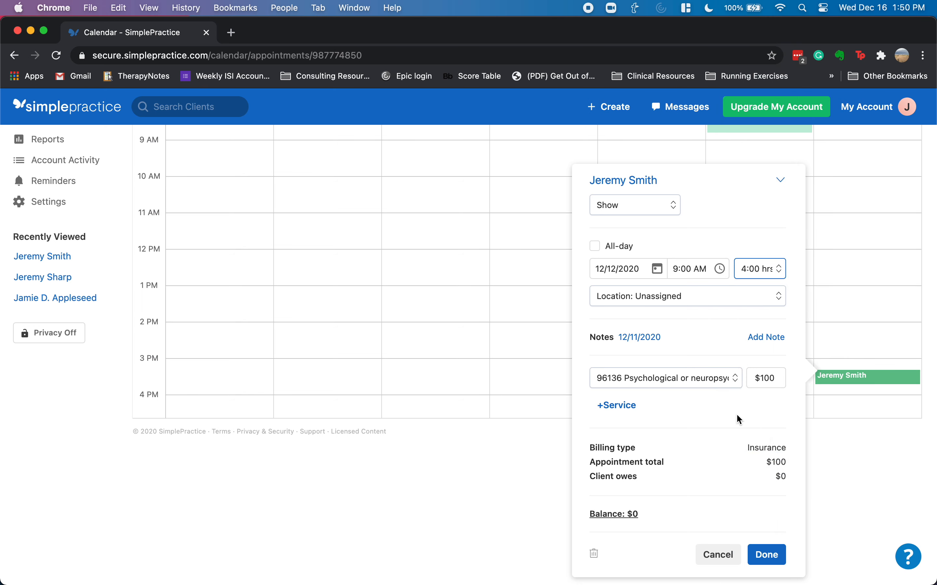
pyautogui.click(766, 554)
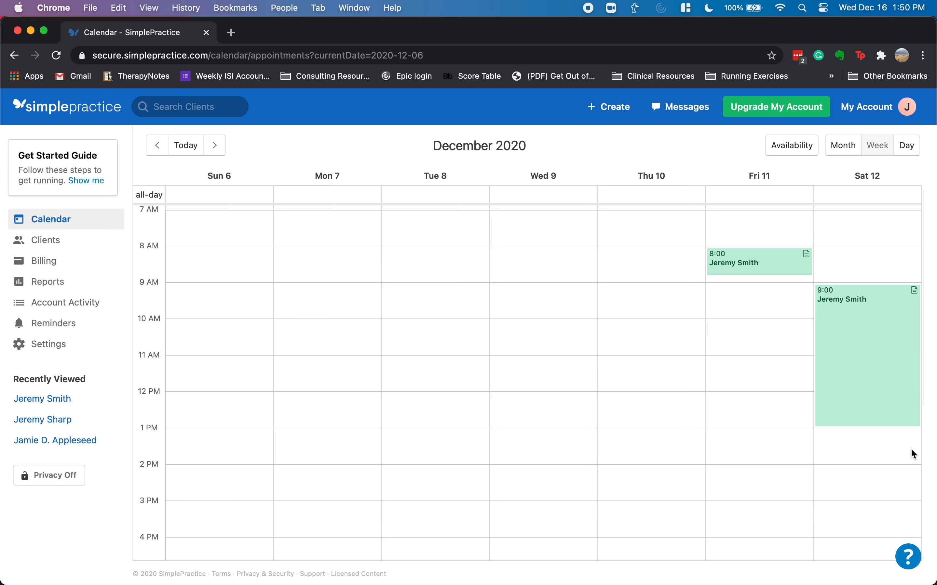
# - Start a Saturday December 12, 2:00 PM appointment for the client with no location assigned
pyautogui.click(906, 472)
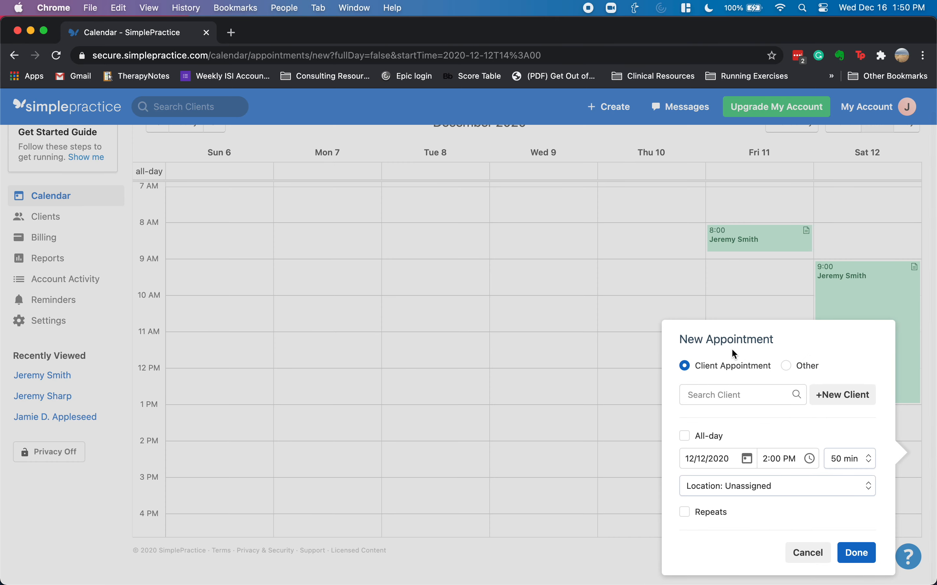
pyautogui.click(749, 396)
pyautogui.click(737, 445)
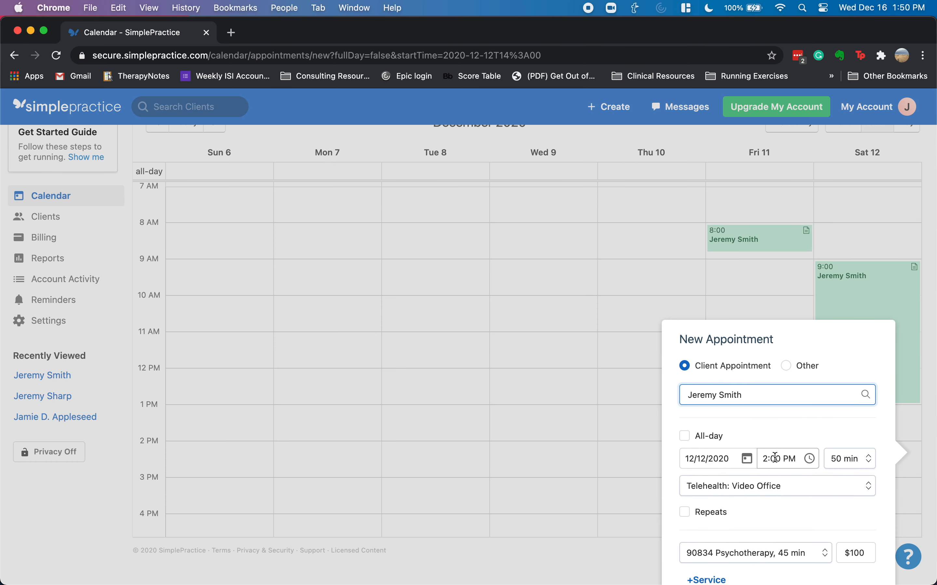
pyautogui.click(748, 500)
pyautogui.click(745, 472)
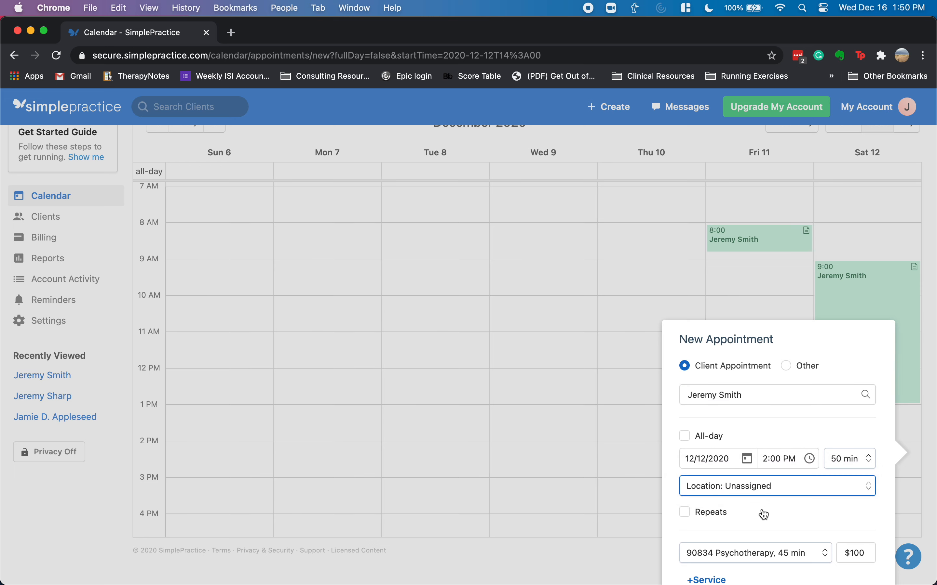
pyautogui.scroll(-3, 754, 487)
# - Bill the appointment as services 96132 and 96133, totalling $220, and save it
pyautogui.click(732, 413)
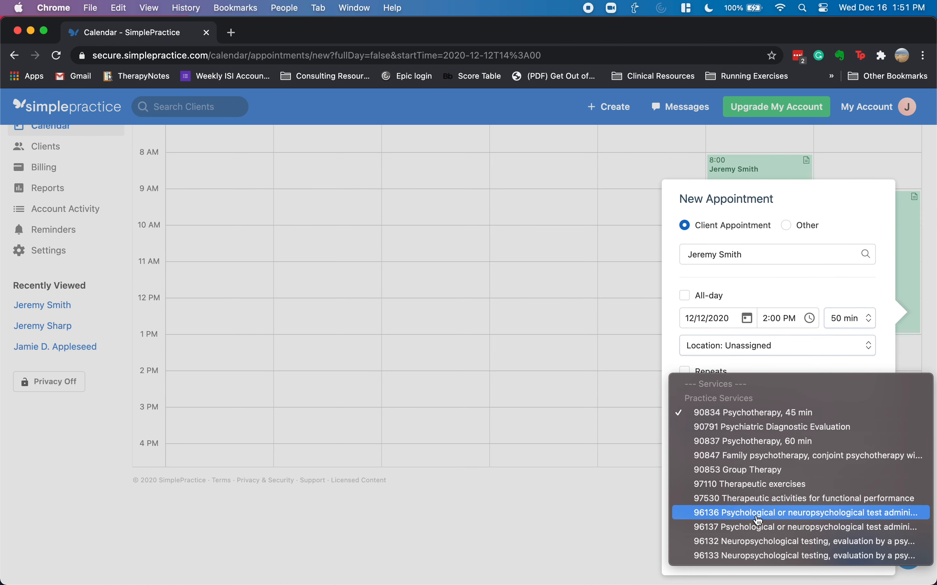
pyautogui.click(745, 542)
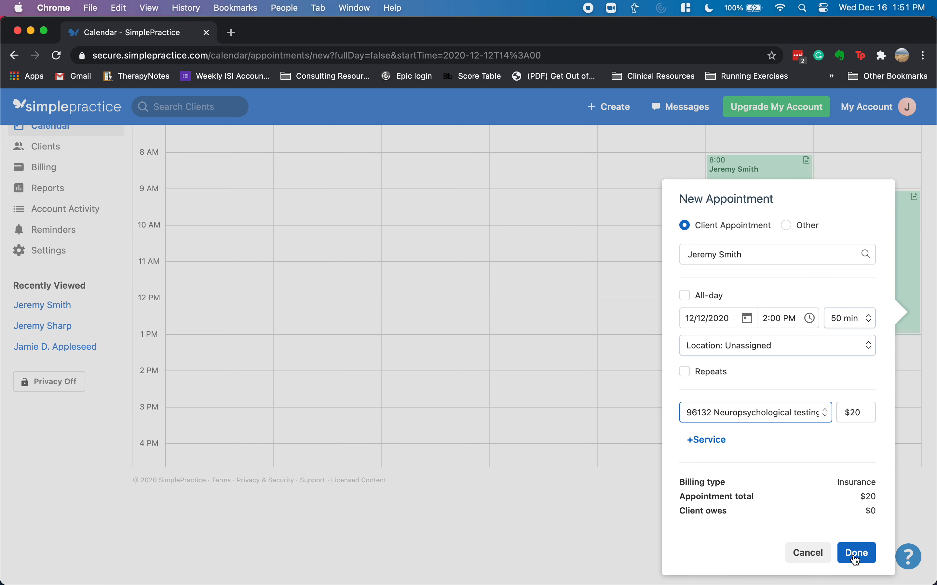
pyautogui.click(706, 440)
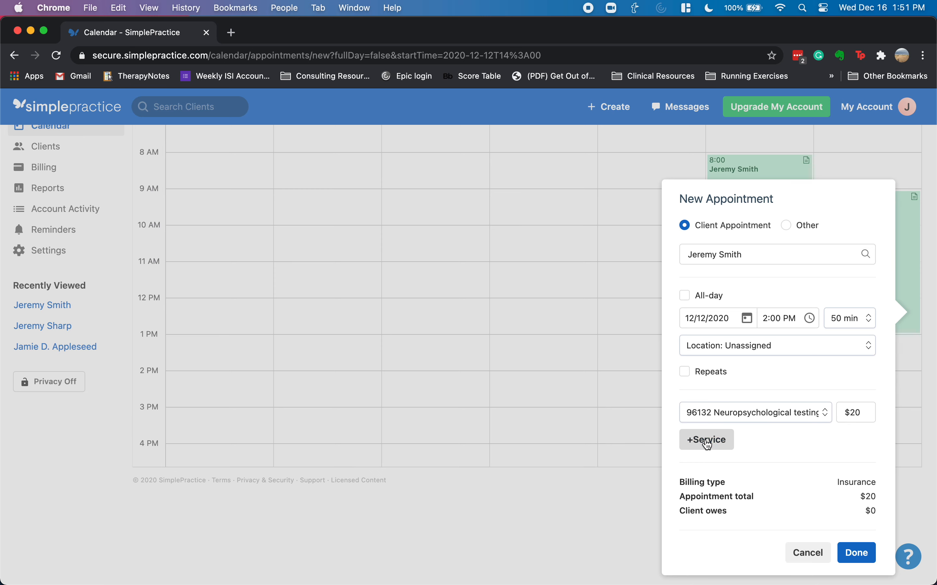
pyautogui.click(733, 447)
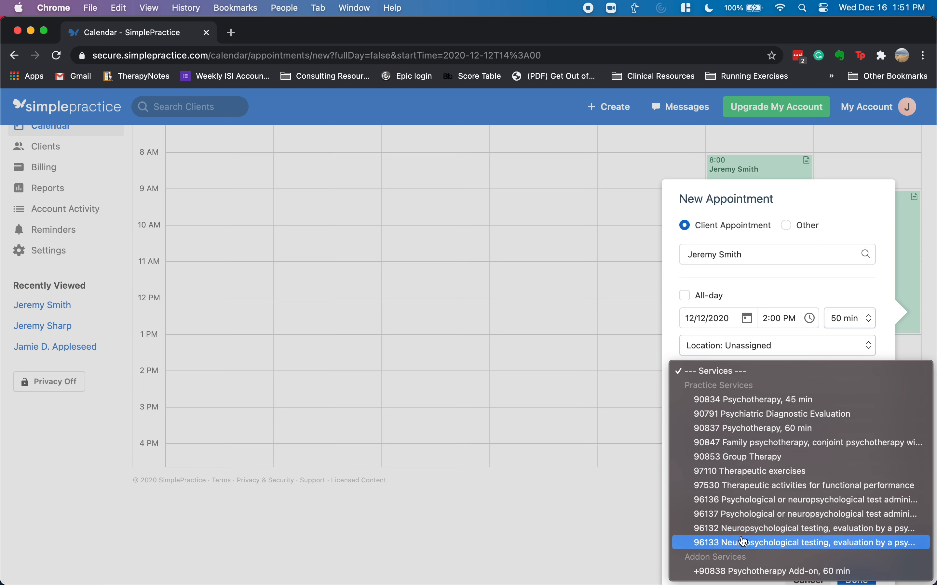
pyautogui.click(731, 544)
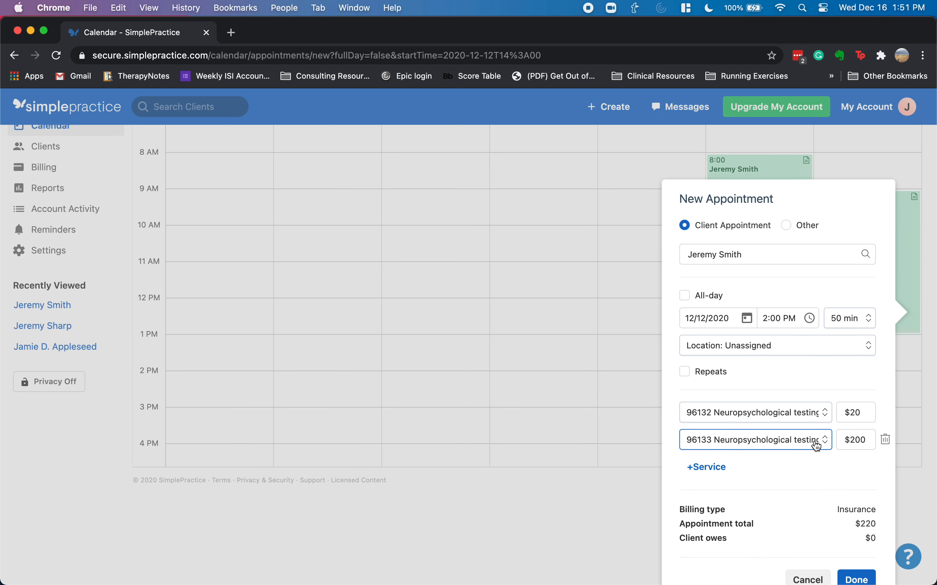
pyautogui.click(863, 579)
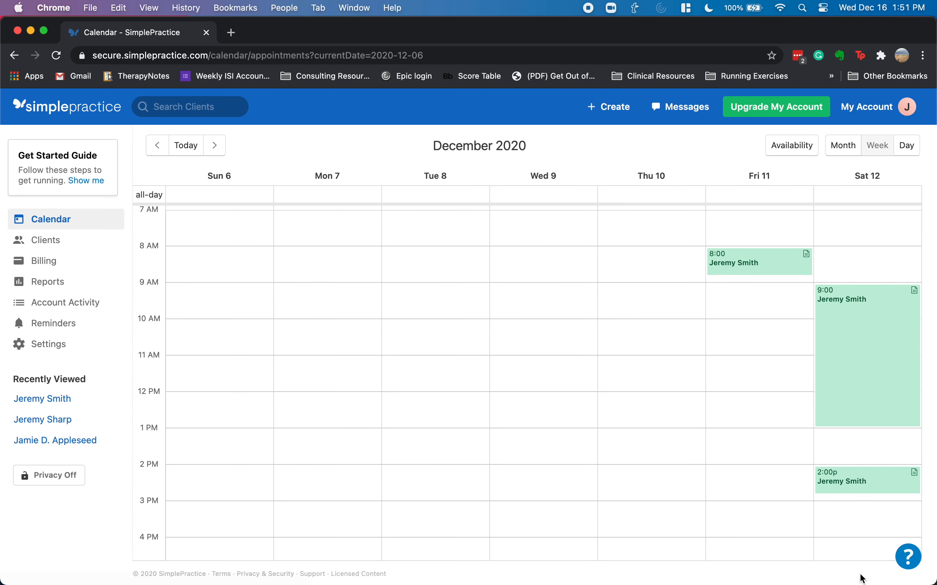
# - Add service 96137 to the Saturday 9:00 appointment alongside 96136
pyautogui.click(840, 332)
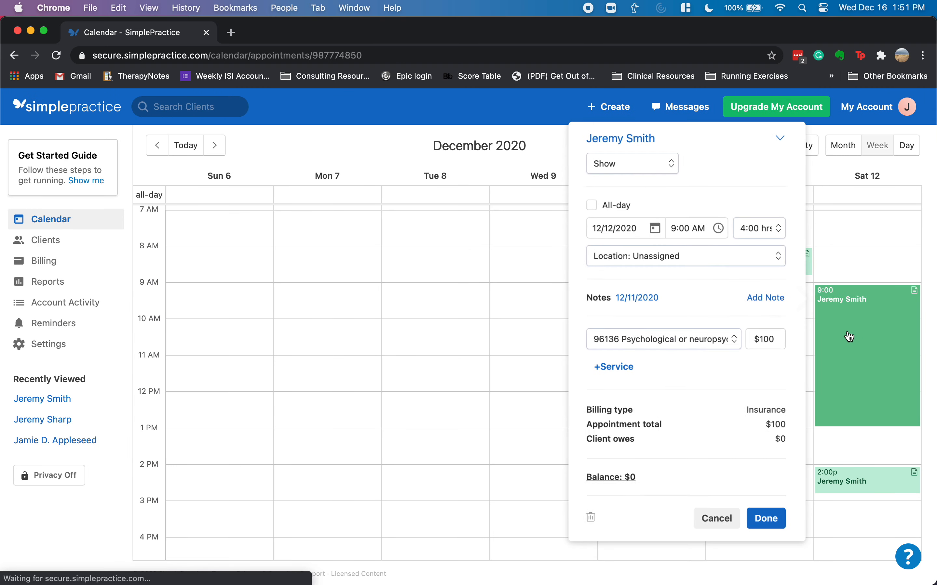
pyautogui.click(622, 378)
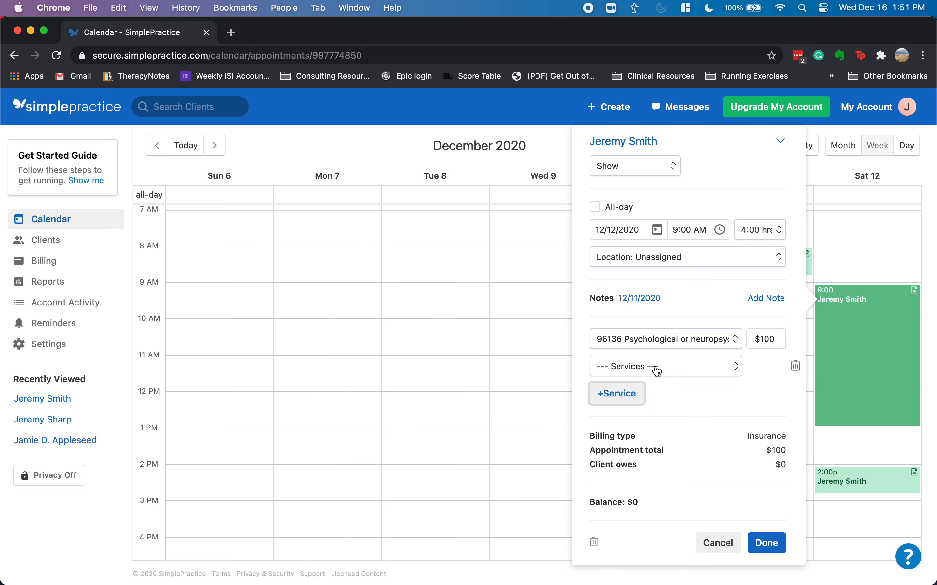
pyautogui.click(654, 367)
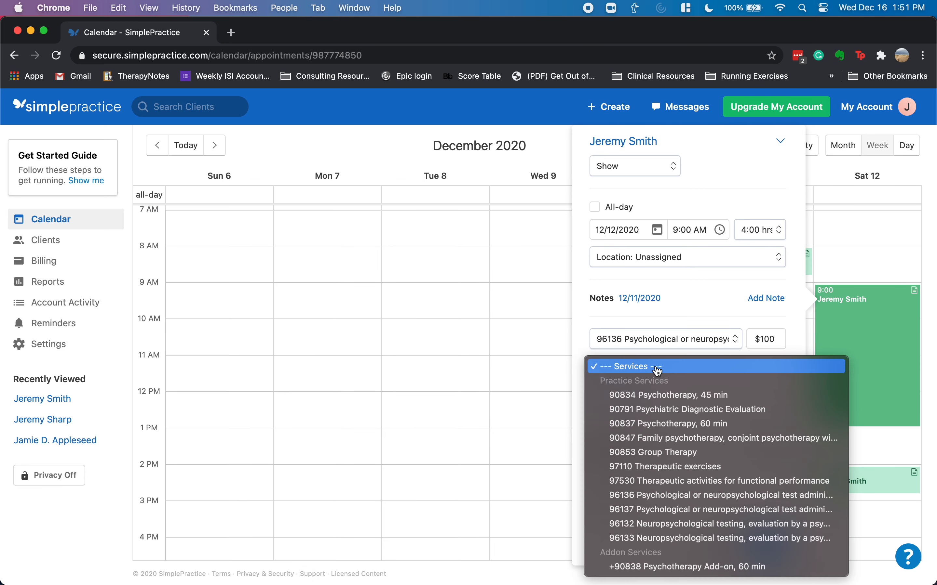
pyautogui.click(666, 510)
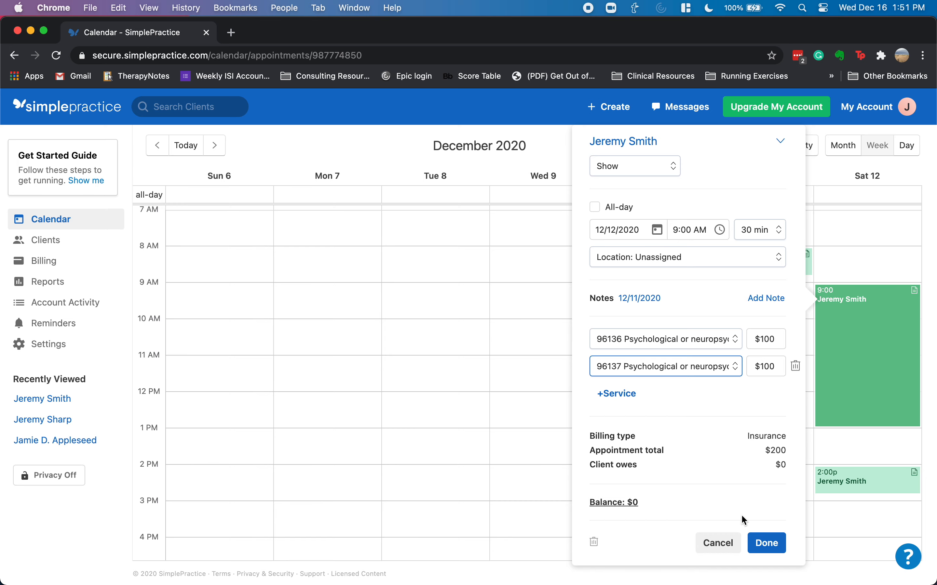
pyautogui.click(766, 544)
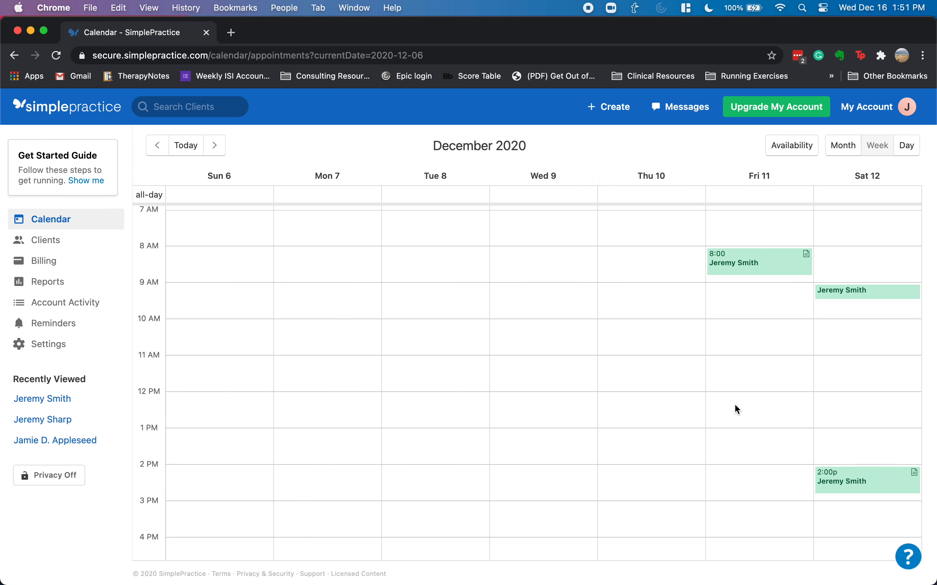
# - Set the Saturday 9:00 appointment's duration to 4:00 hrs
pyautogui.click(847, 297)
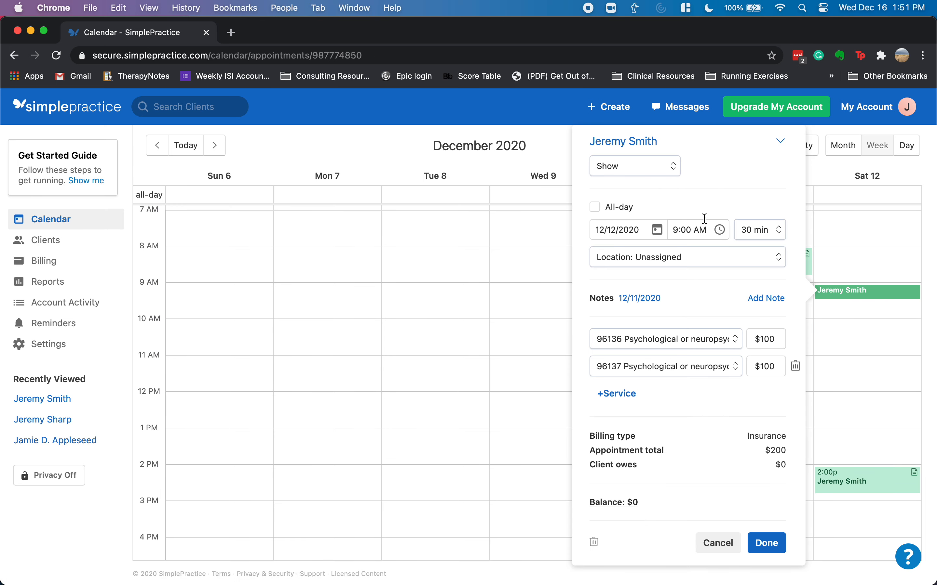
pyautogui.click(780, 230)
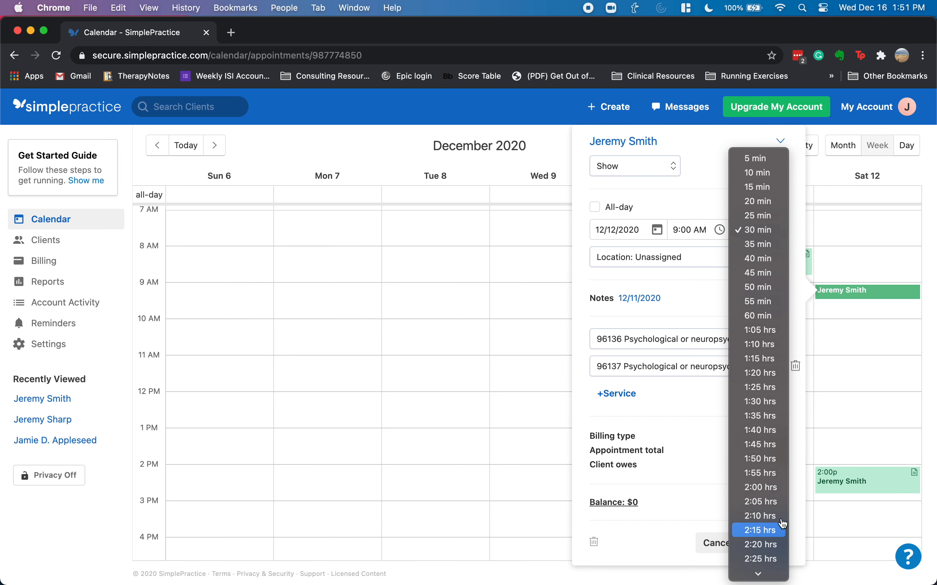
pyautogui.scroll(-7, 772, 492)
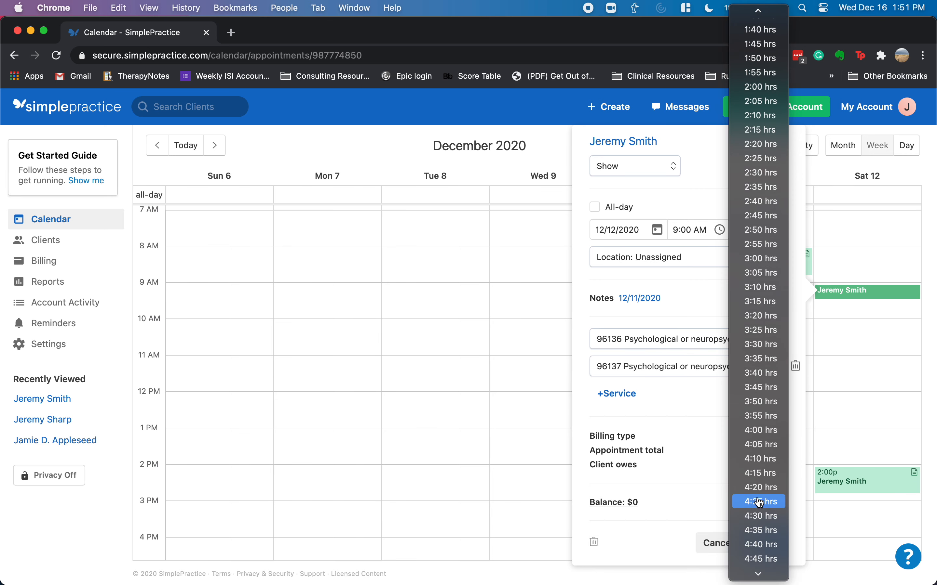
pyautogui.click(762, 430)
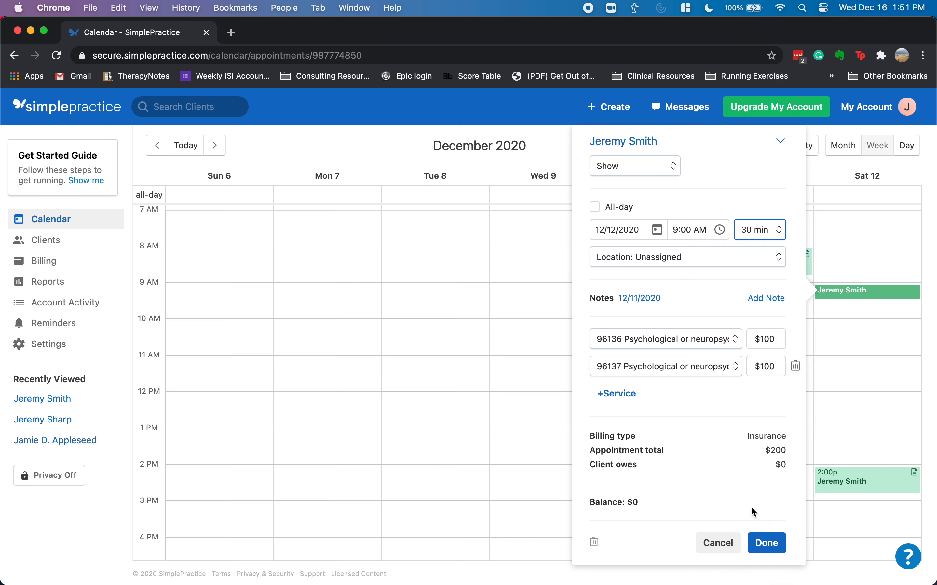
pyautogui.click(778, 555)
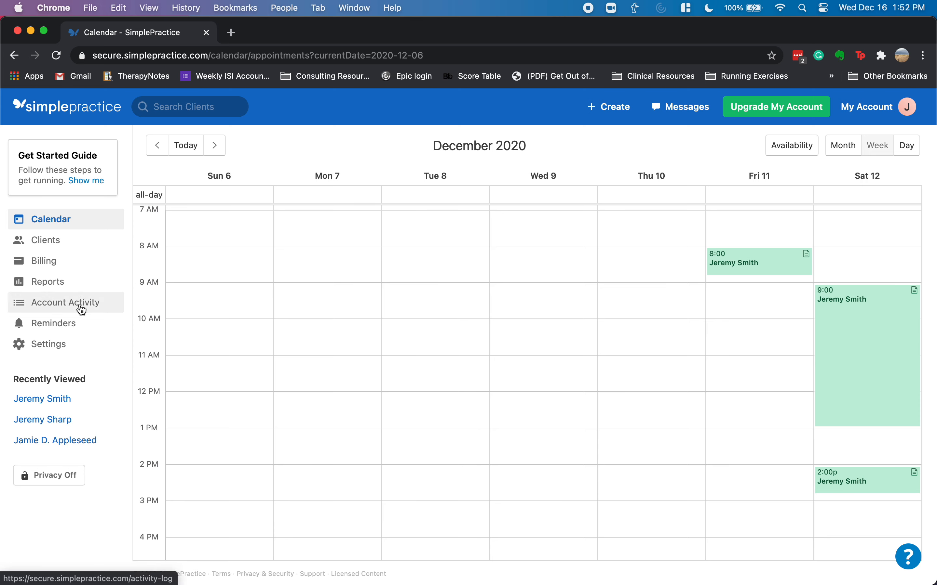
# - Browse the Reminders, Calendar and Clients pages, ending on Reminders with no new reminders
pyautogui.click(75, 326)
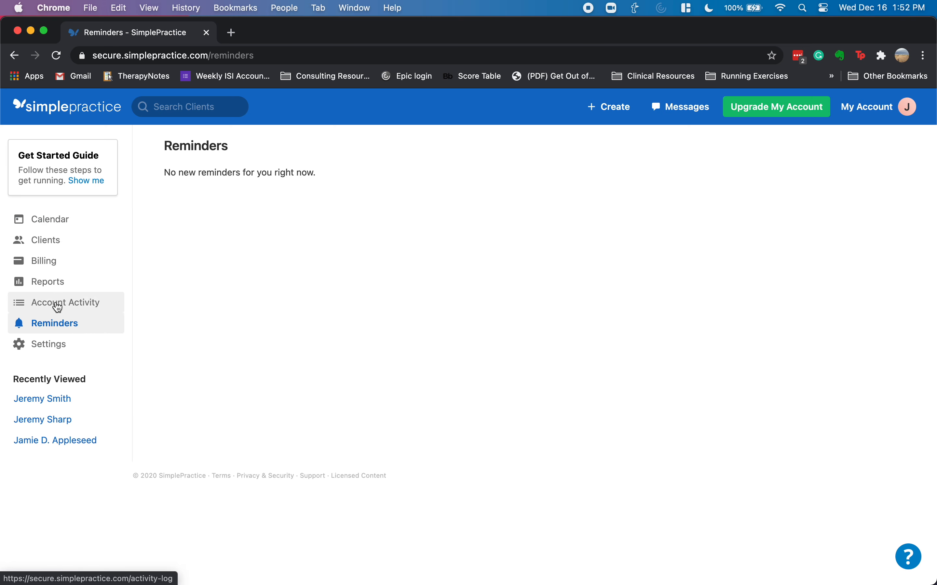
pyautogui.click(62, 220)
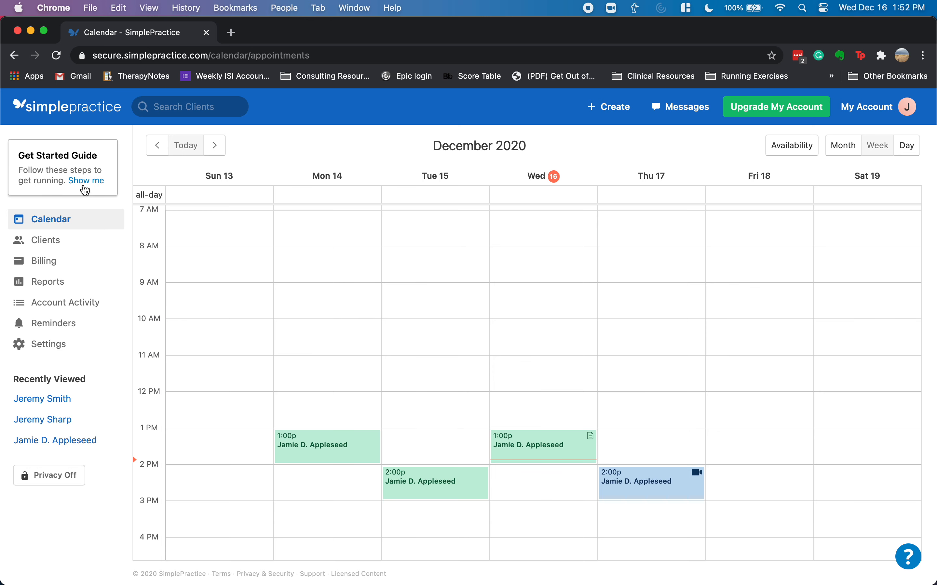
pyautogui.click(71, 244)
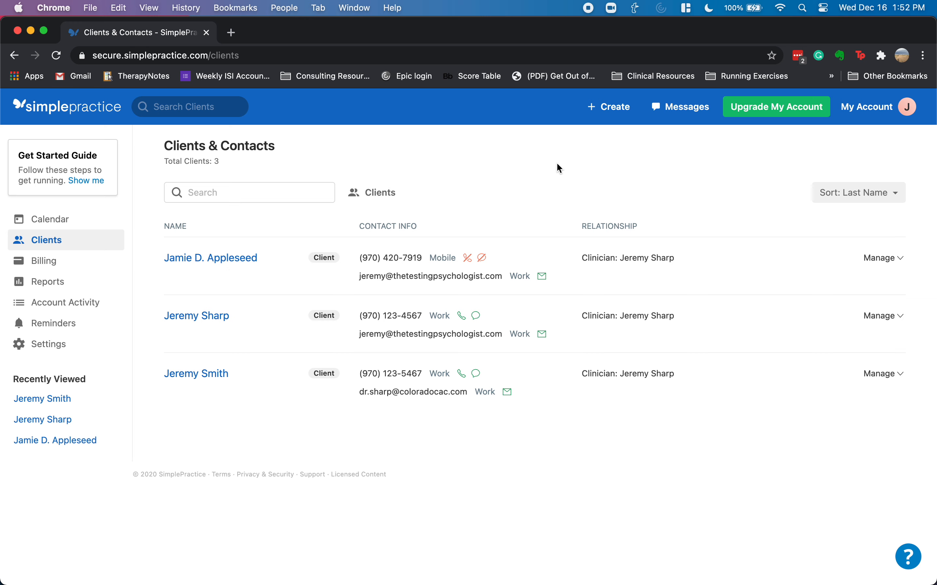
pyautogui.click(62, 218)
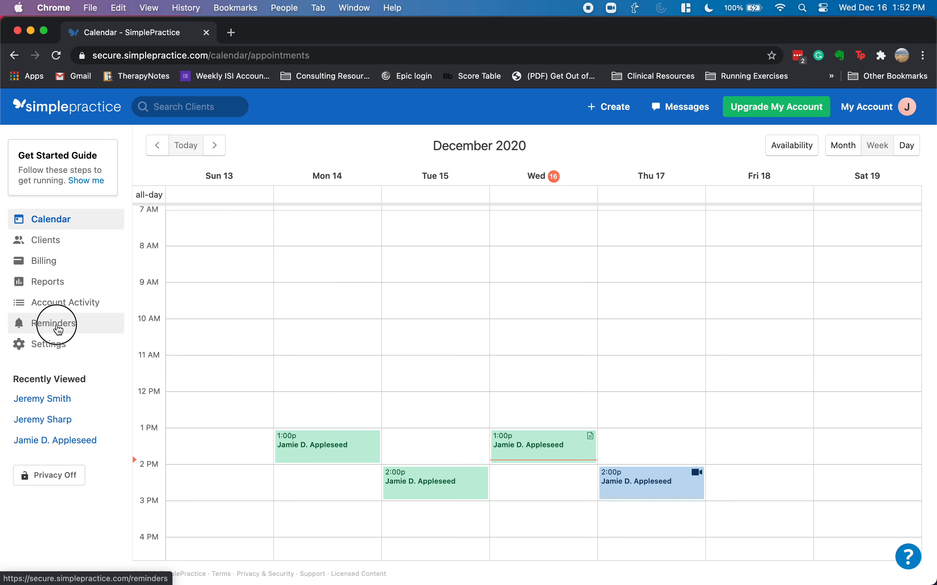
pyautogui.click(58, 330)
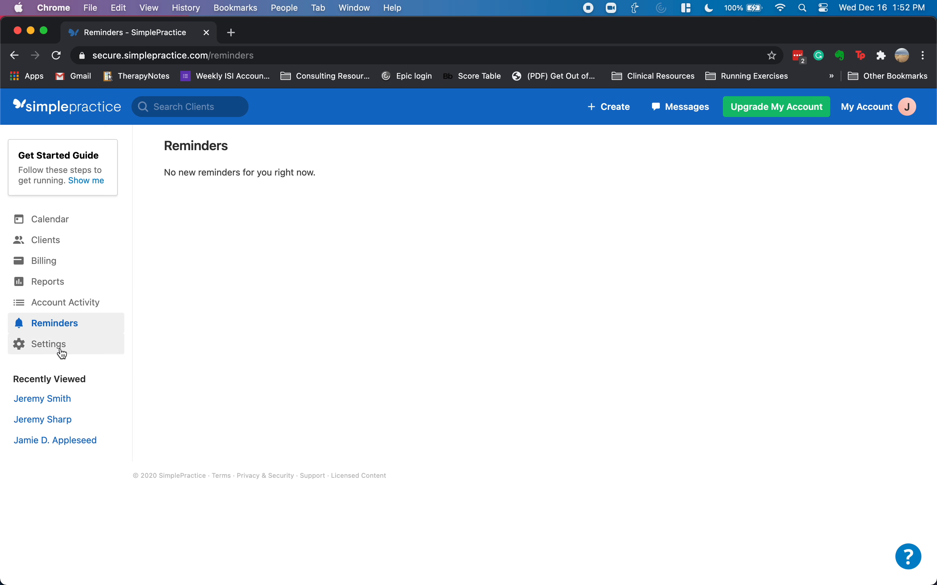
pyautogui.click(43, 398)
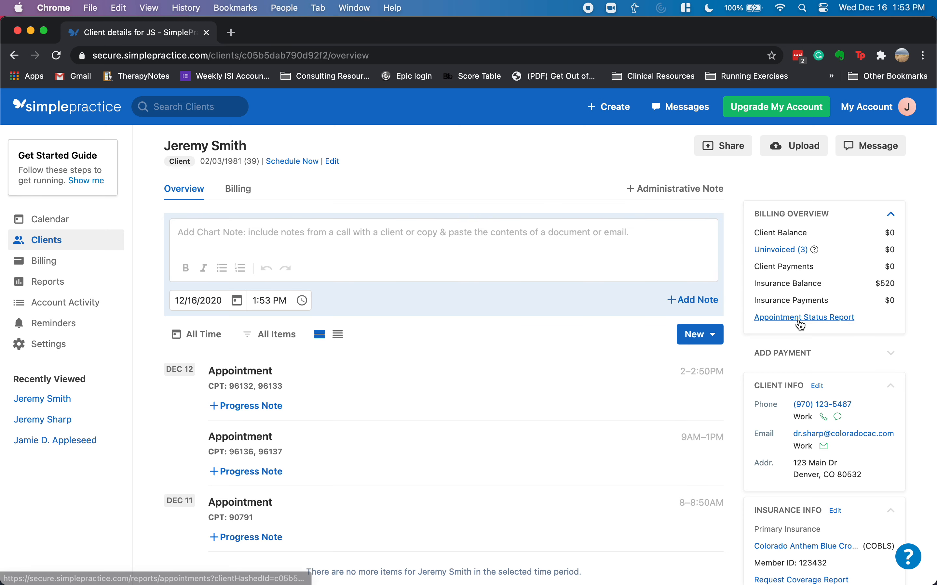
# - Scroll through the client's December 11 and 12 appointments and CPT codes, then back up
pyautogui.scroll(-2, 401, 387)
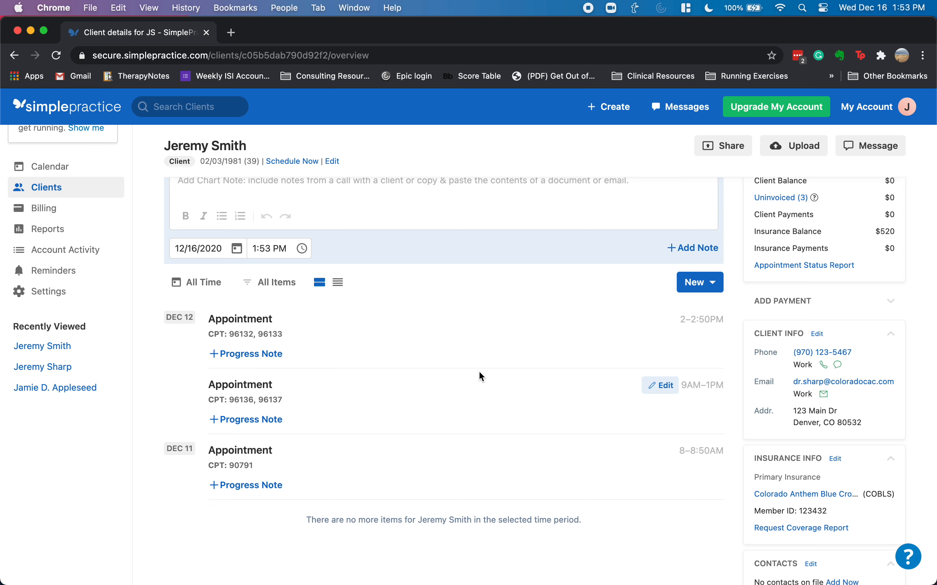
pyautogui.scroll(3, 483, 384)
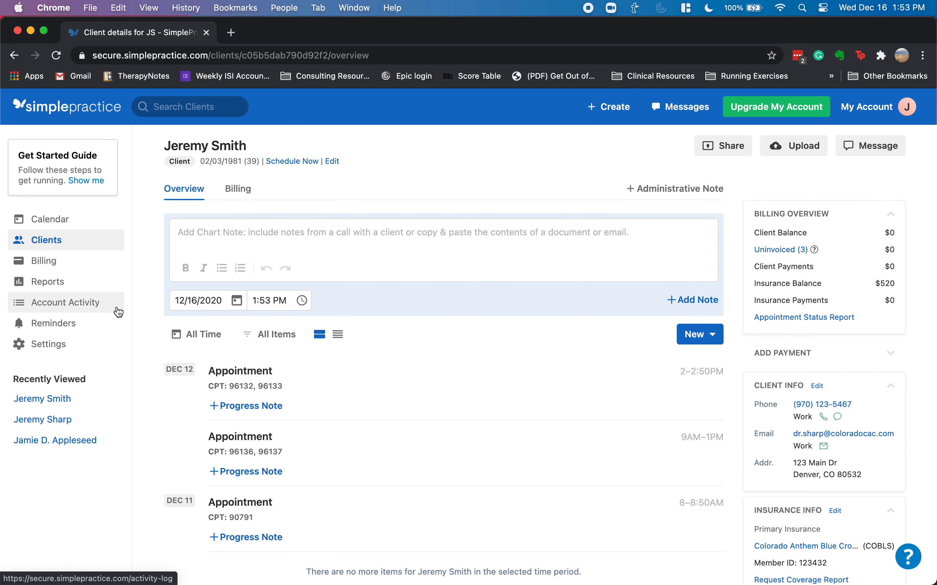
# - Open the notes for the Friday 8:00 appointment in the week of December 6–12
pyautogui.click(44, 220)
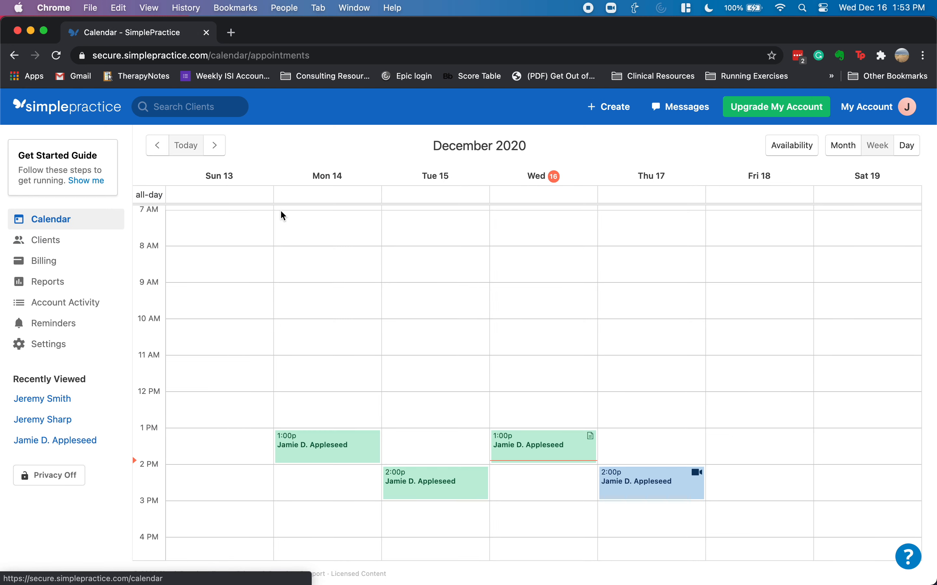
pyautogui.click(157, 145)
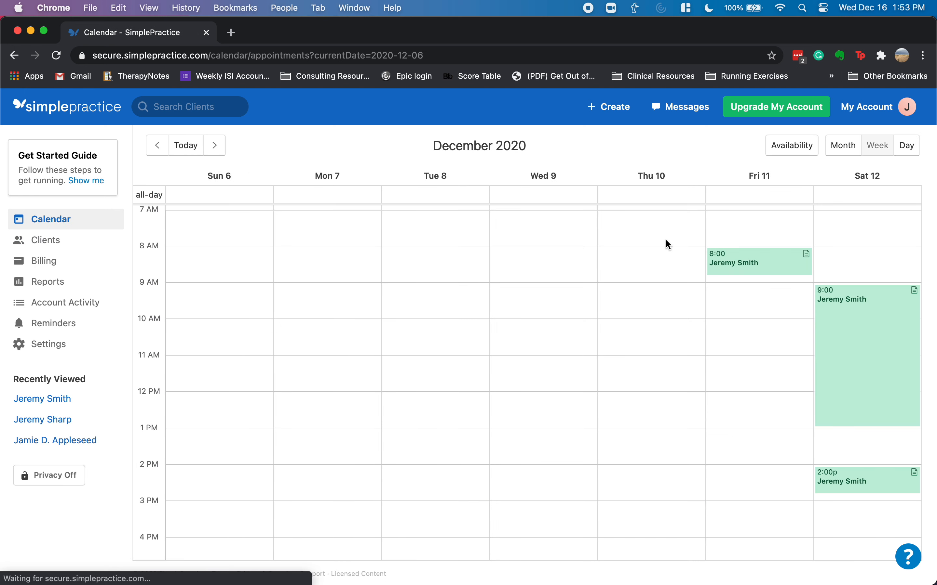
pyautogui.click(808, 257)
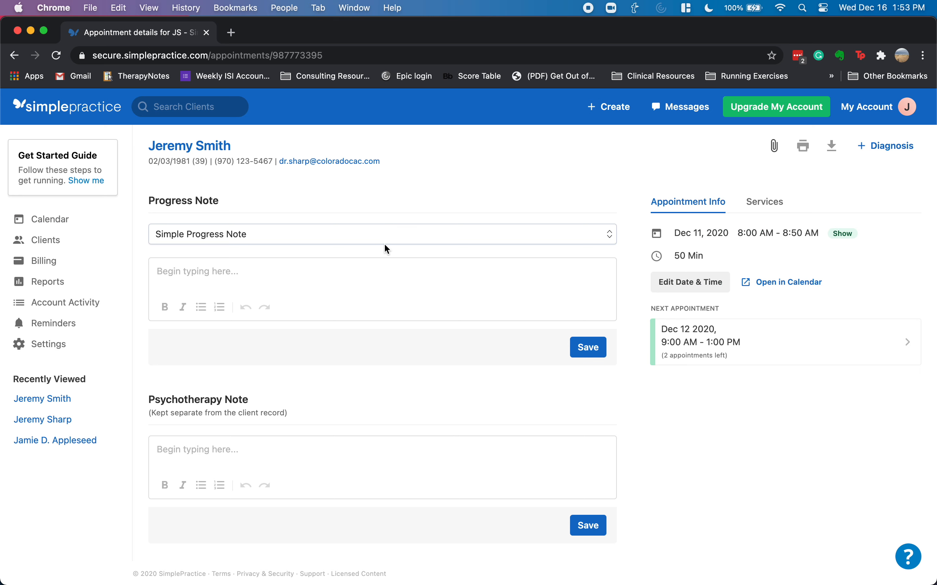
pyautogui.click(235, 270)
pyautogui.click(279, 443)
# - Switch the progress note template to Standard Progress Note
pyautogui.click(378, 233)
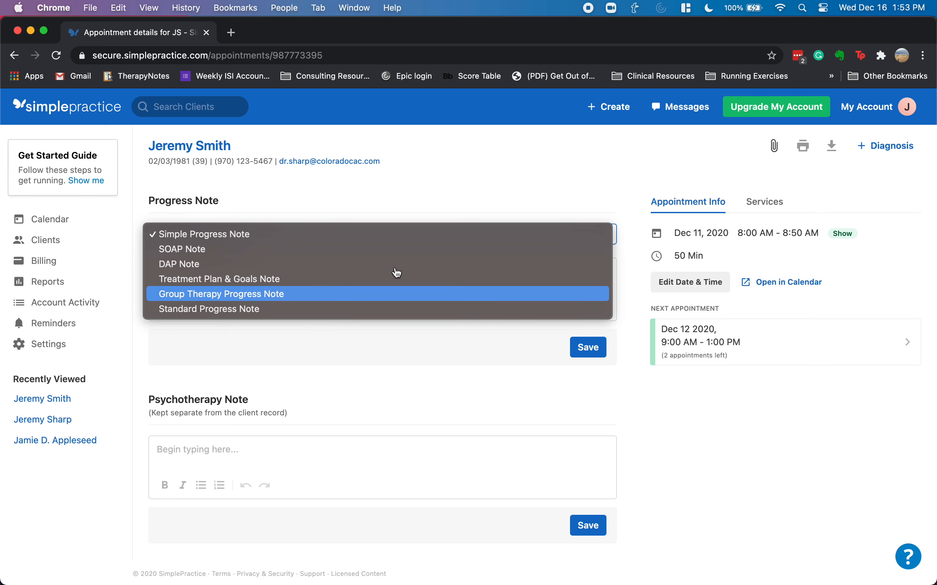
pyautogui.click(485, 192)
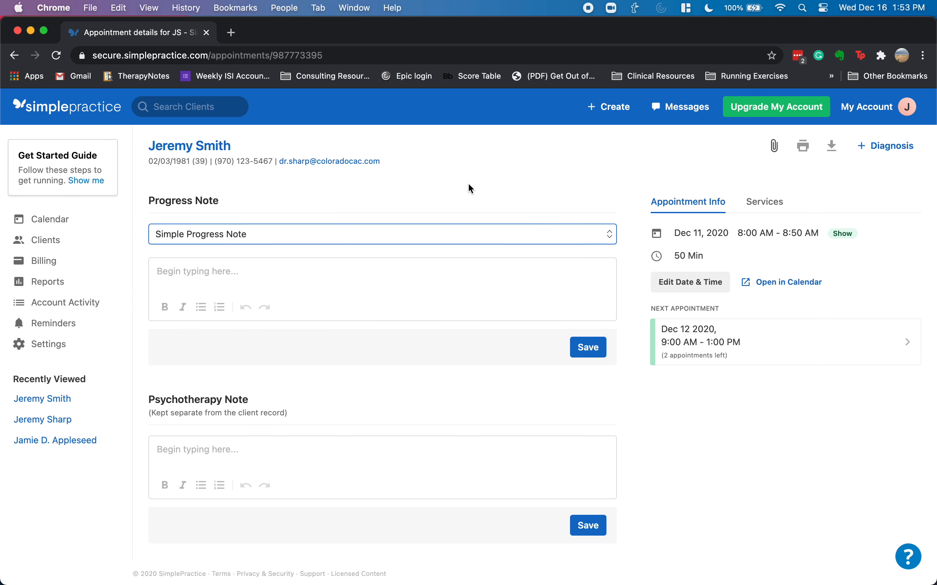
pyautogui.click(254, 240)
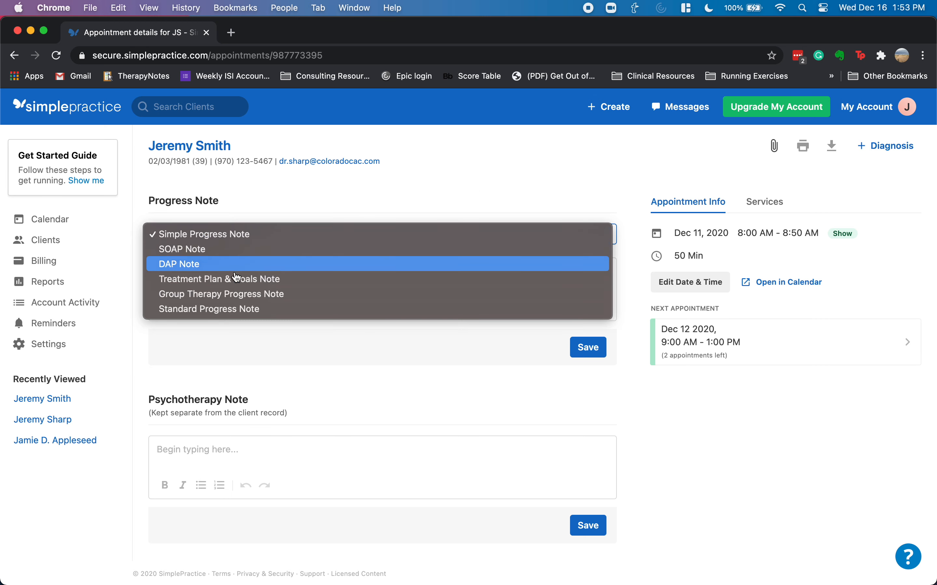
pyautogui.click(246, 309)
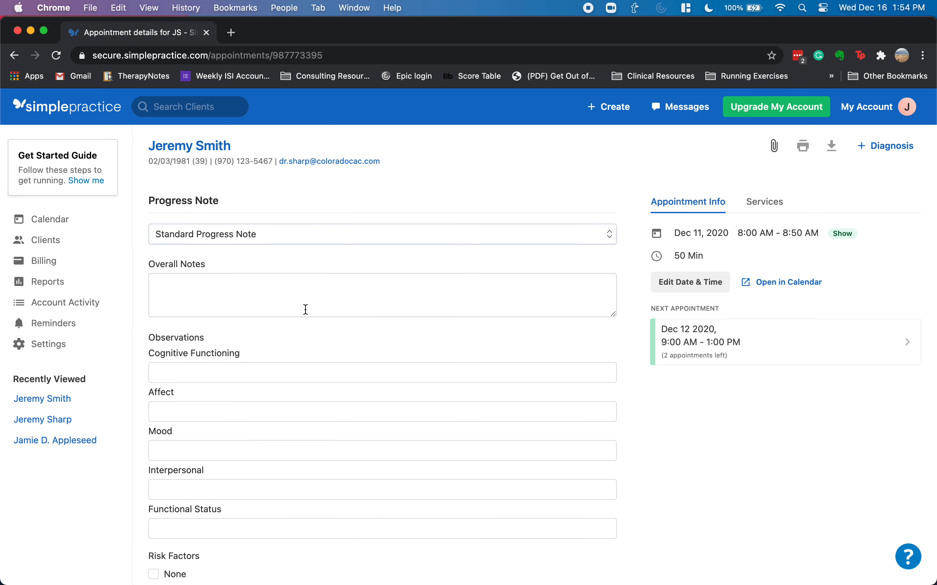
# - Scroll through all Standard Progress Note fields and back to the top
pyautogui.scroll(-5, 296, 323)
pyautogui.scroll(-10, 295, 323)
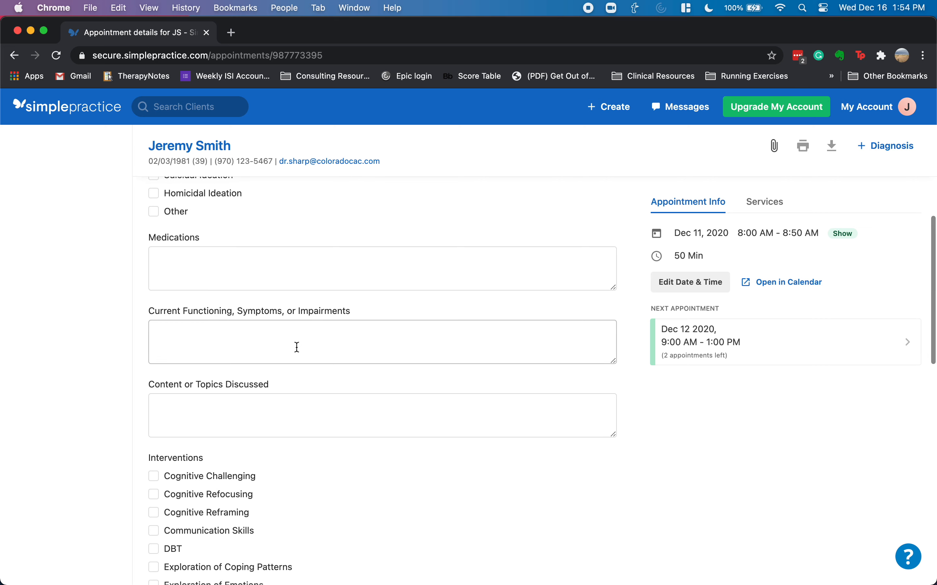
pyautogui.scroll(-3, 296, 347)
pyautogui.scroll(-7, 298, 404)
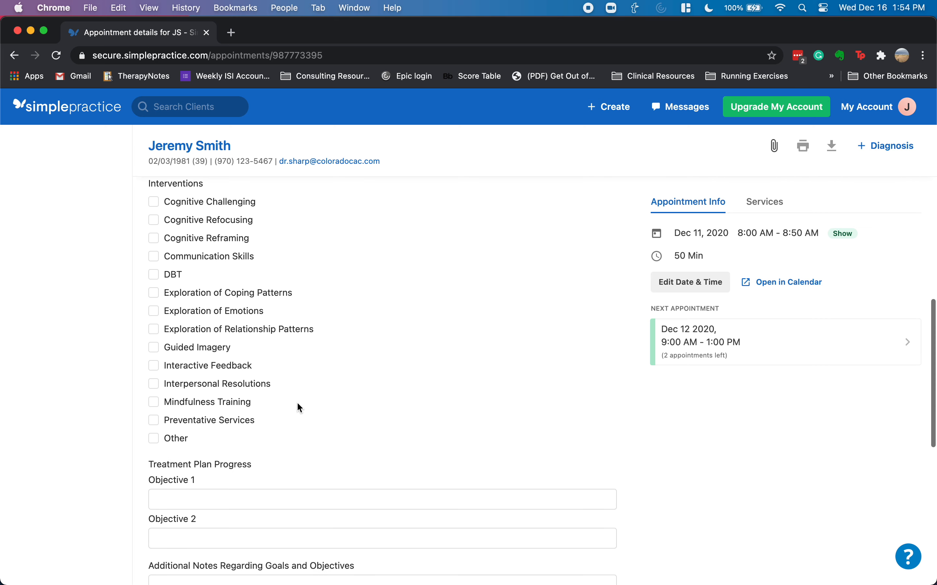
pyautogui.scroll(-10, 298, 406)
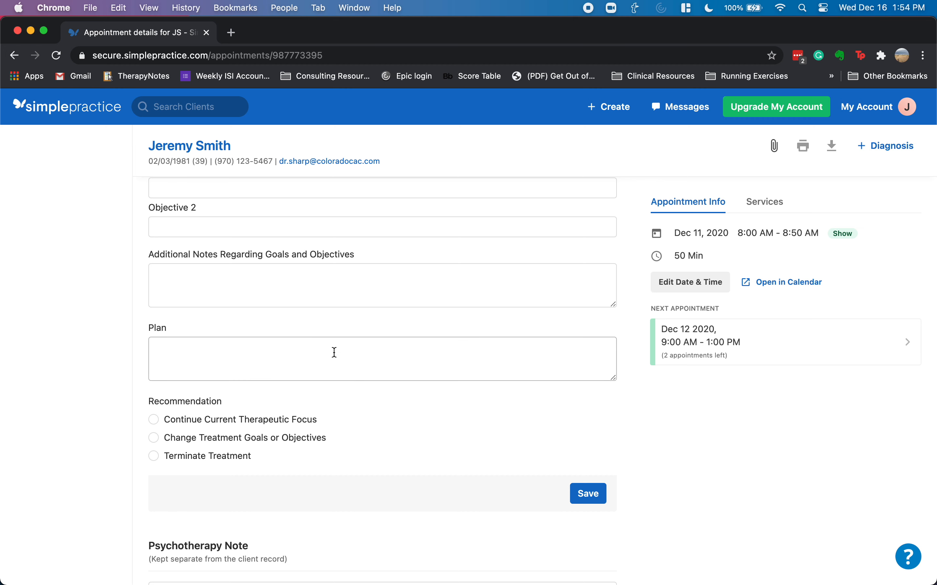
pyautogui.scroll(-3, 335, 352)
pyautogui.scroll(10, 333, 353)
pyautogui.scroll(15, 333, 353)
pyautogui.scroll(5, 334, 356)
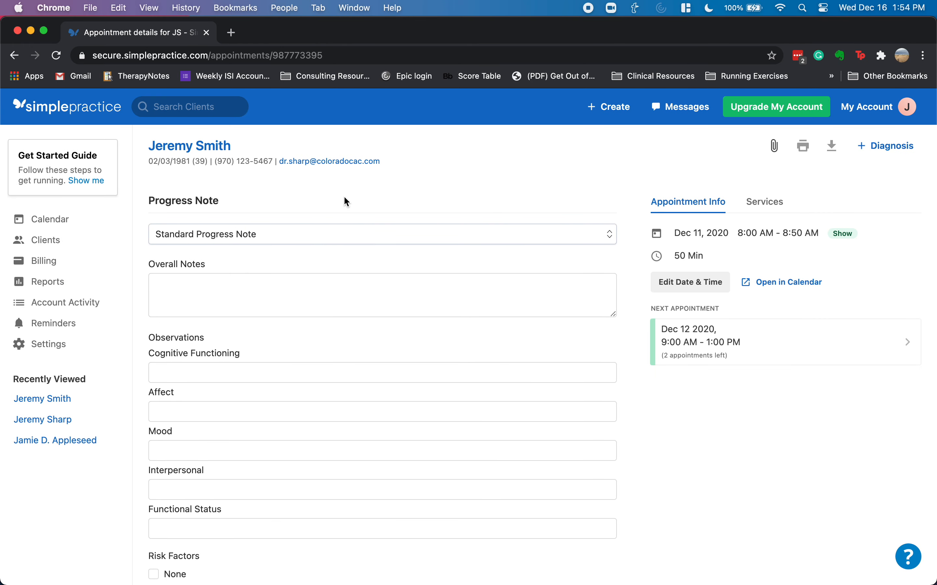
pyautogui.click(49, 346)
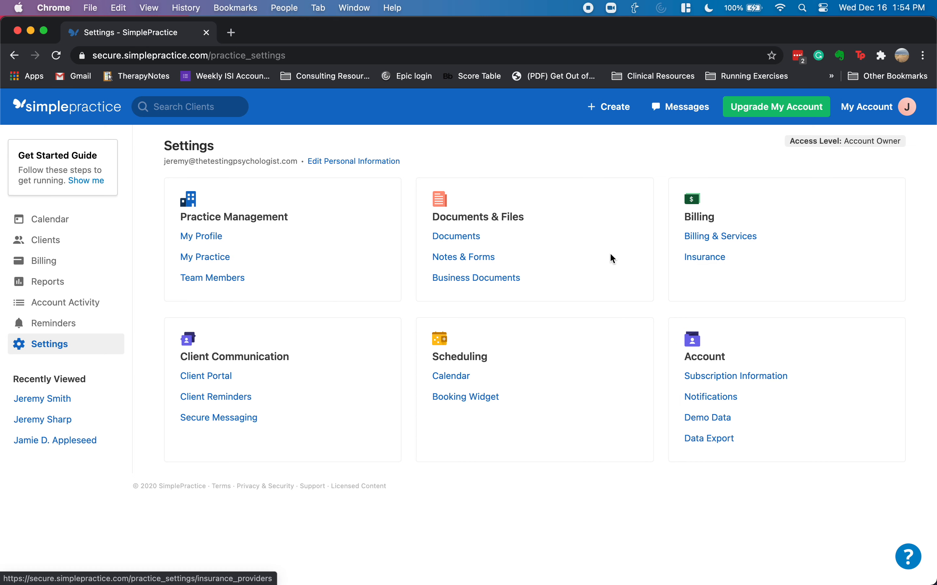
# - Open Notes & Forms settings and scroll through the progress note, intake form and assessment lists
pyautogui.click(464, 257)
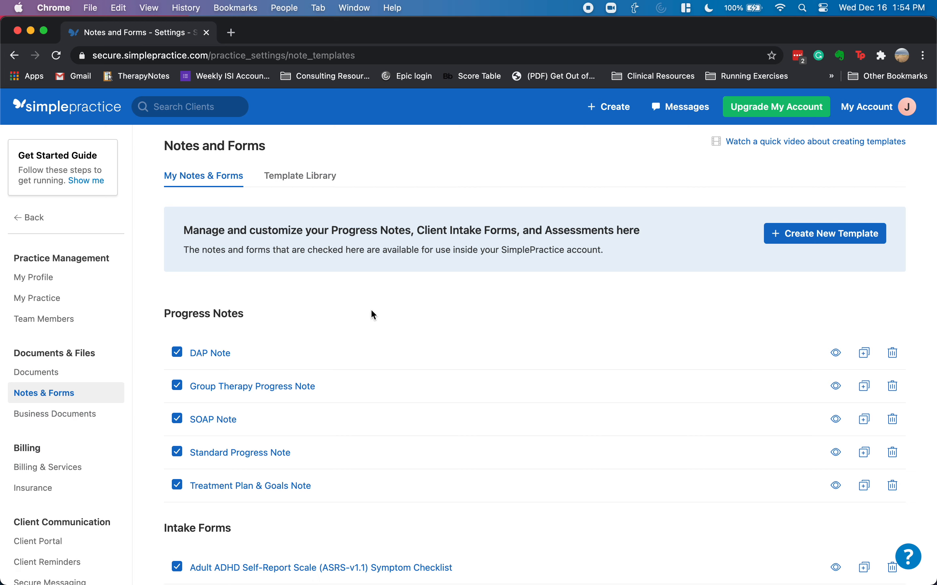
pyautogui.scroll(-1, 376, 313)
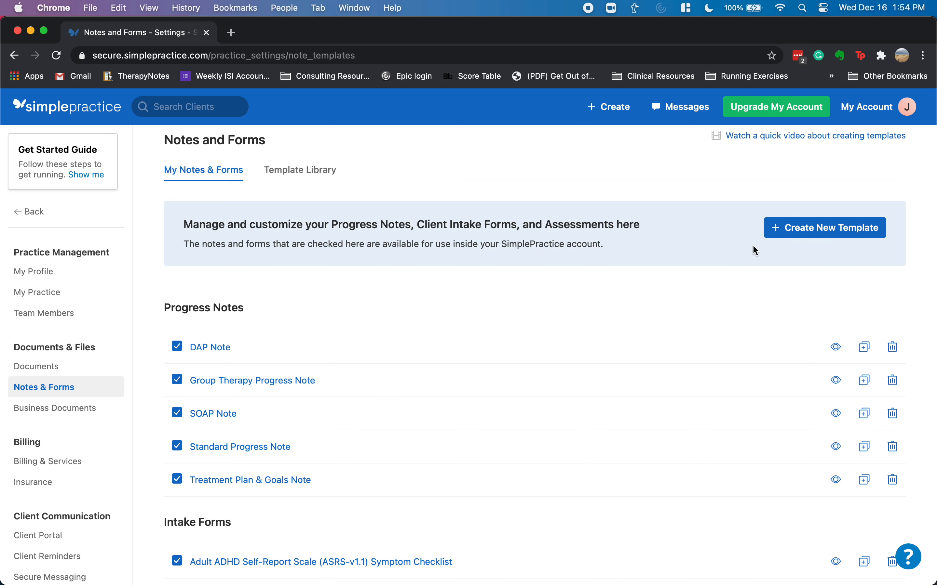
pyautogui.scroll(-3, 670, 300)
pyautogui.scroll(-4, 672, 304)
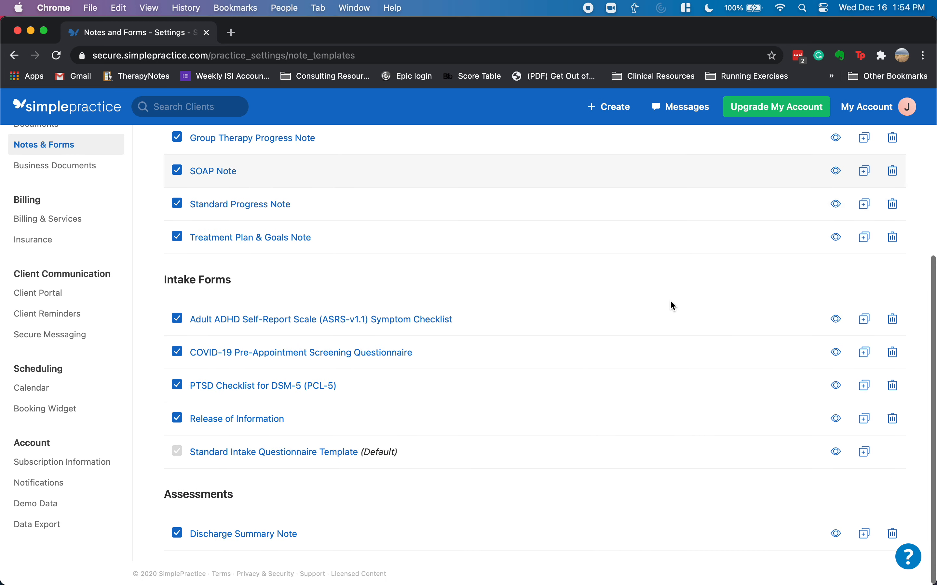
pyautogui.scroll(1, 676, 306)
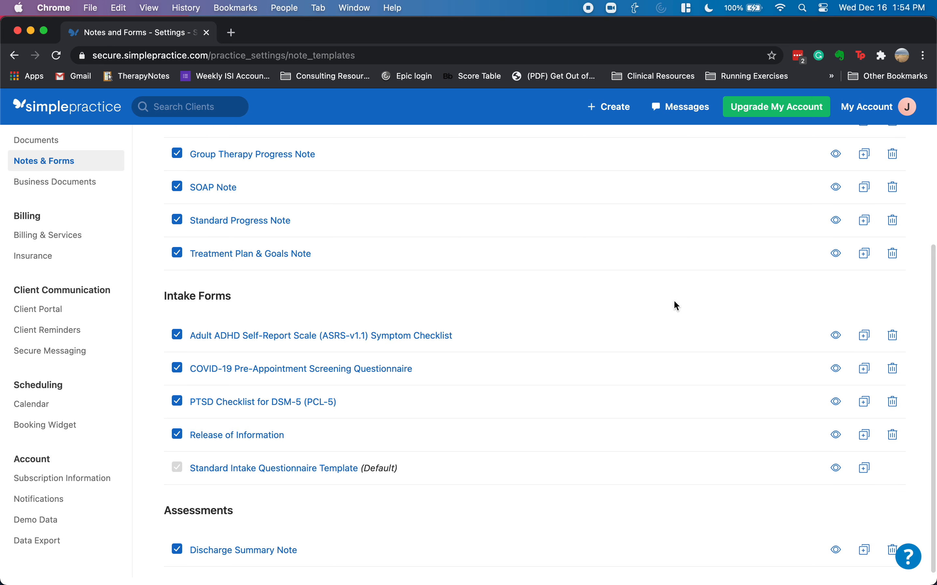
pyautogui.scroll(5, 675, 305)
pyautogui.scroll(-3, 674, 305)
pyautogui.scroll(5, 673, 305)
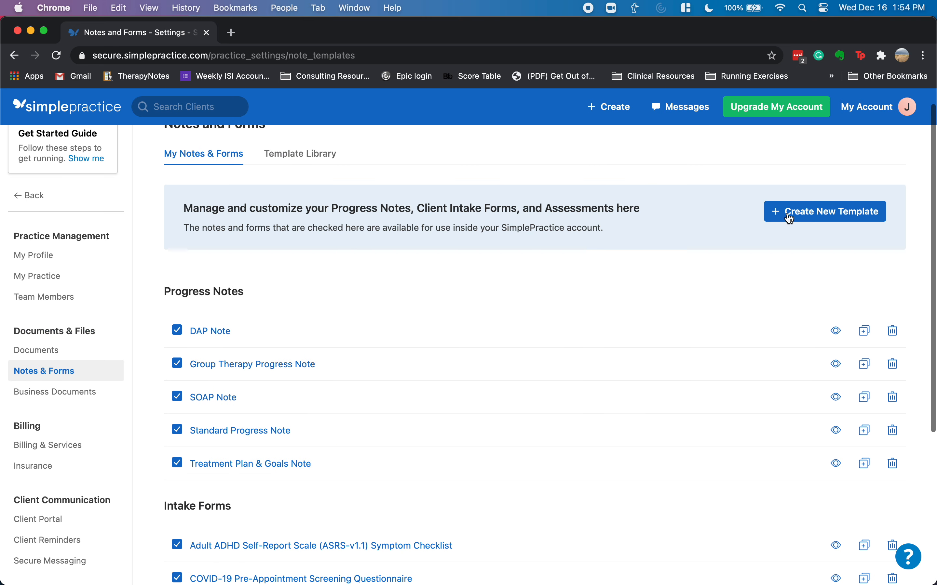
# - Open the template library through Create New Template > Select from Library
pyautogui.click(790, 220)
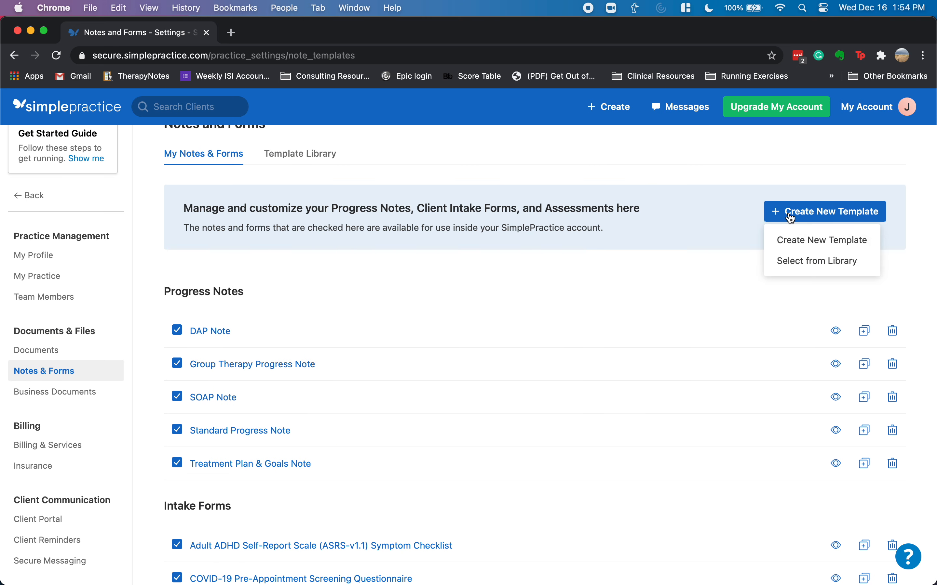
pyautogui.click(794, 263)
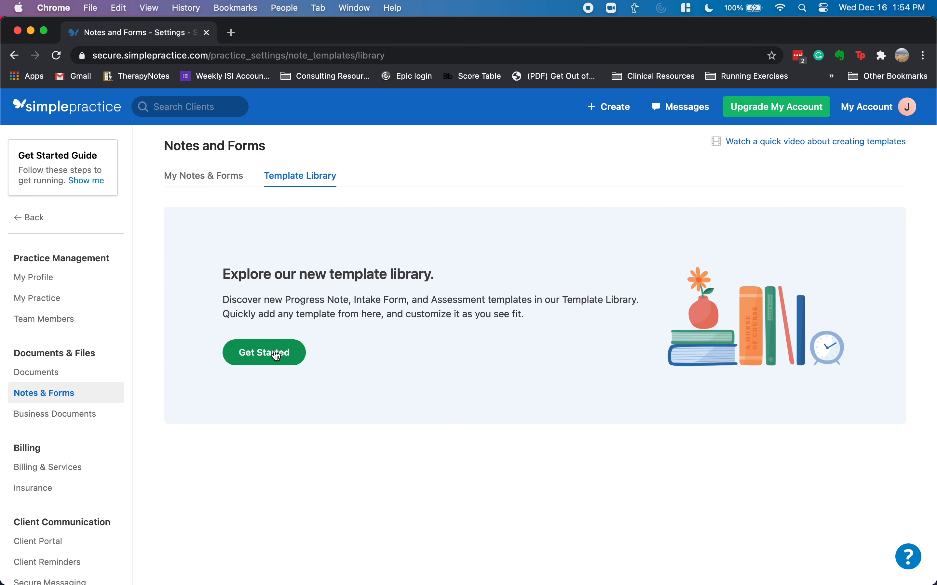
pyautogui.click(277, 355)
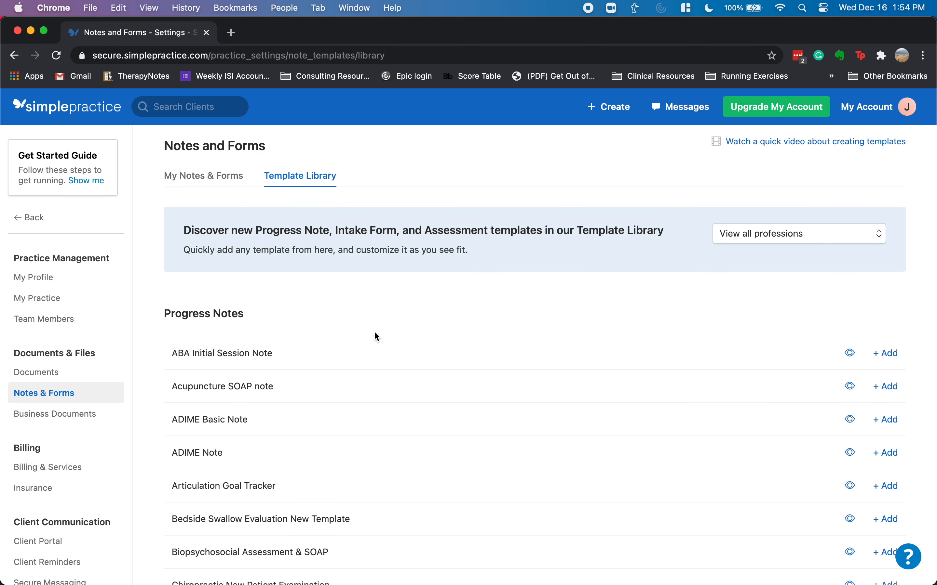
# - Filter the library's progress note templates to Behavioral Health Therapist
pyautogui.click(772, 243)
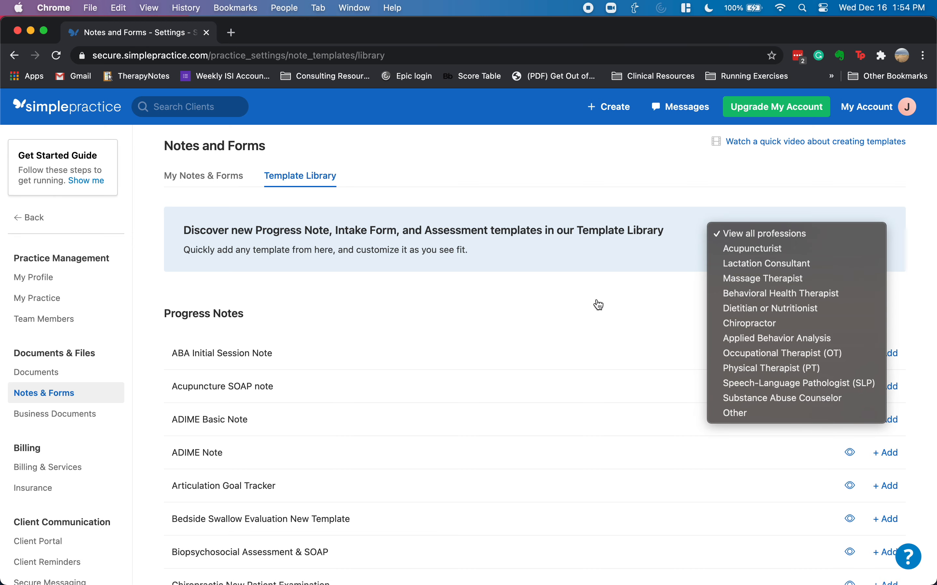
pyautogui.click(527, 309)
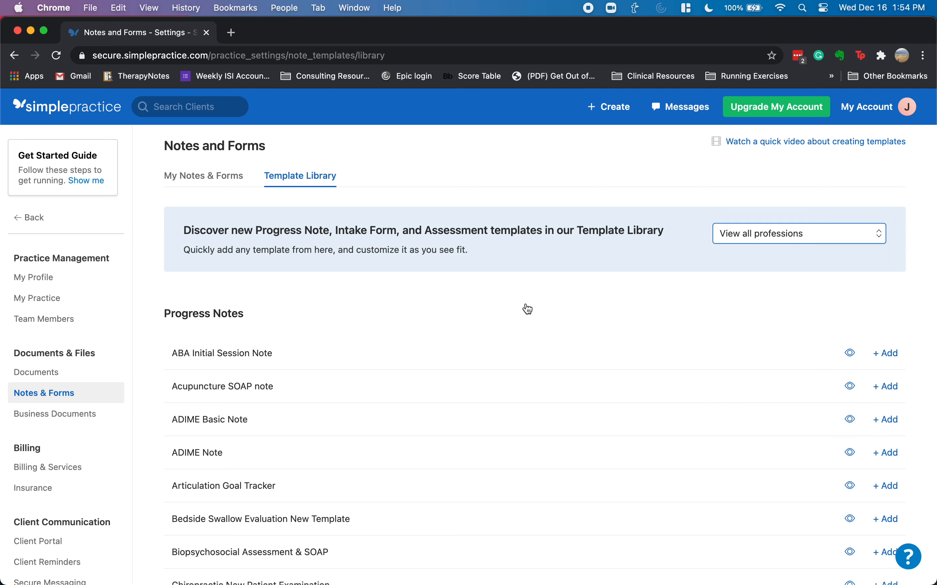
pyautogui.scroll(-3, 658, 366)
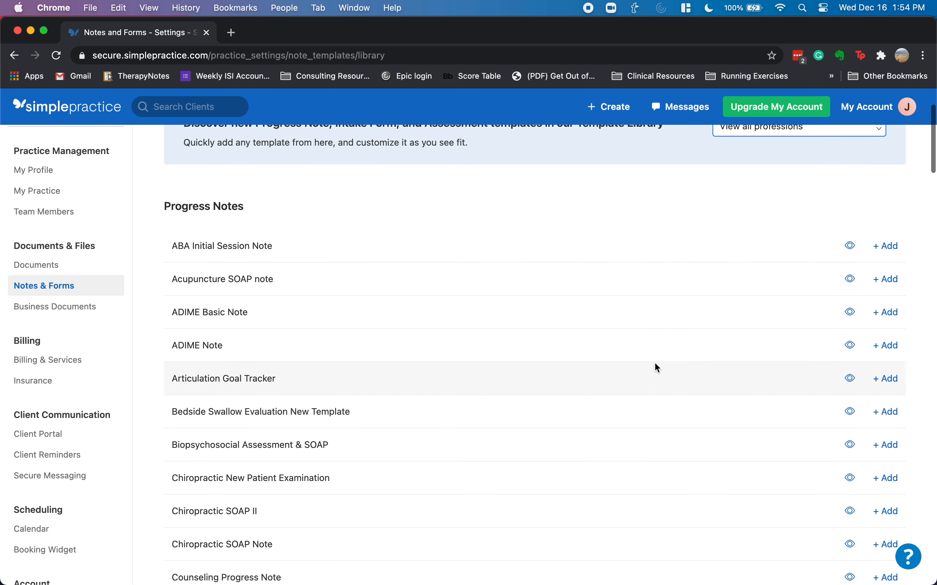
pyautogui.scroll(3, 660, 364)
pyautogui.click(780, 240)
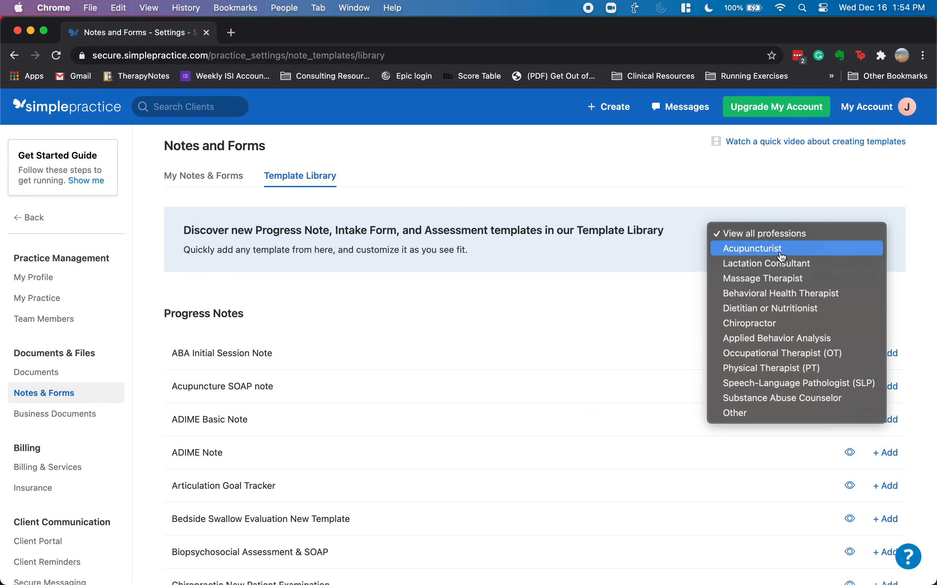
pyautogui.click(759, 293)
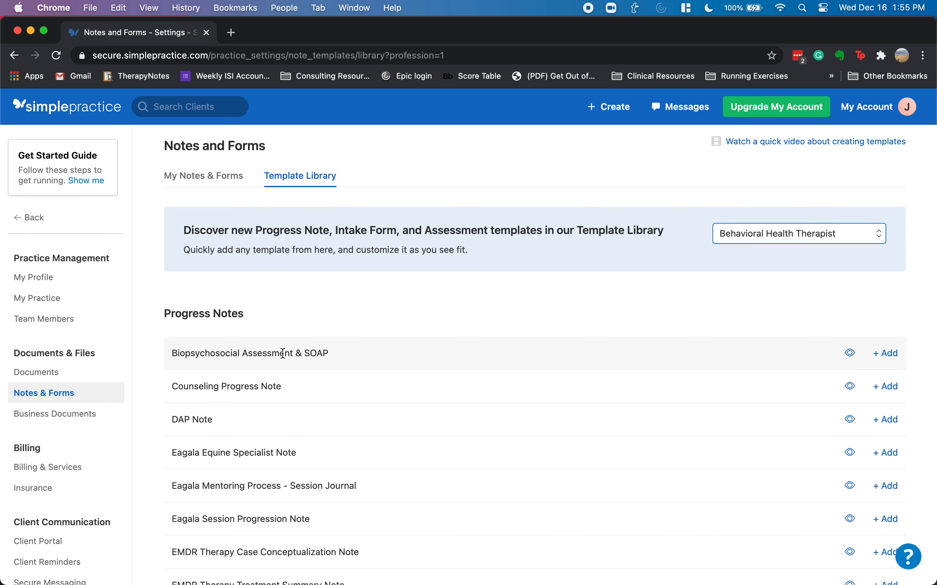
pyautogui.scroll(-2, 610, 314)
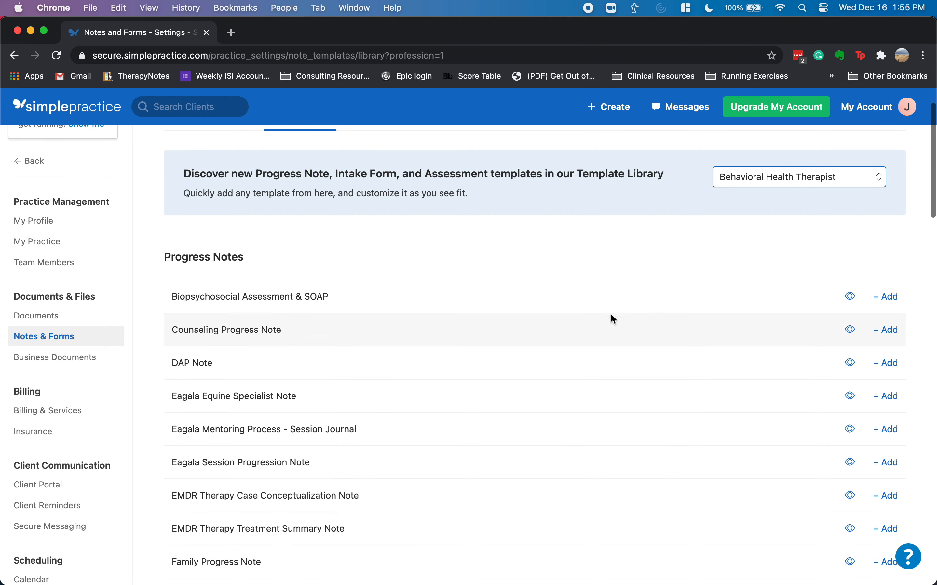
pyautogui.click(847, 297)
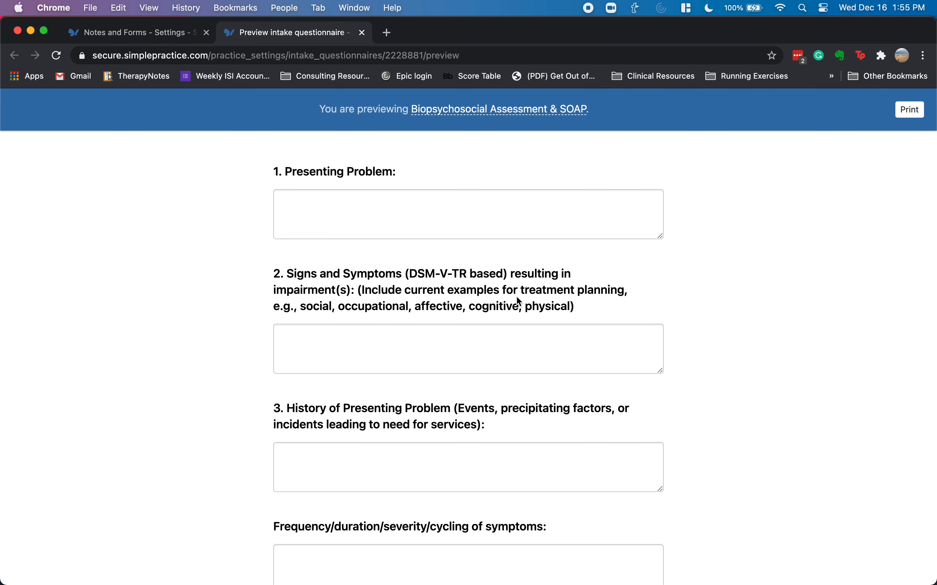
# - Read the Biopsychosocial Assessment & SOAP preview down to Plans for Next Session, then close it
pyautogui.scroll(-6, 483, 348)
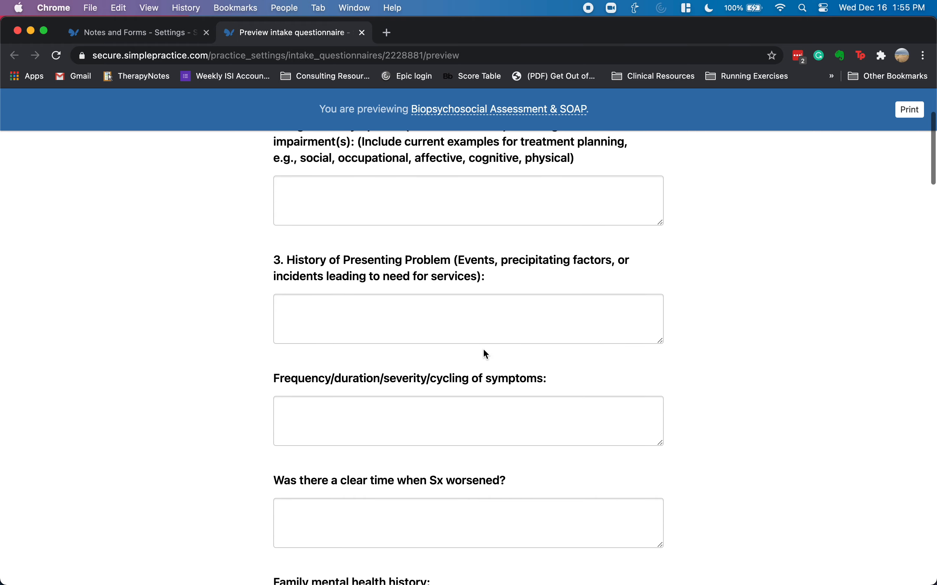
pyautogui.scroll(-8, 444, 372)
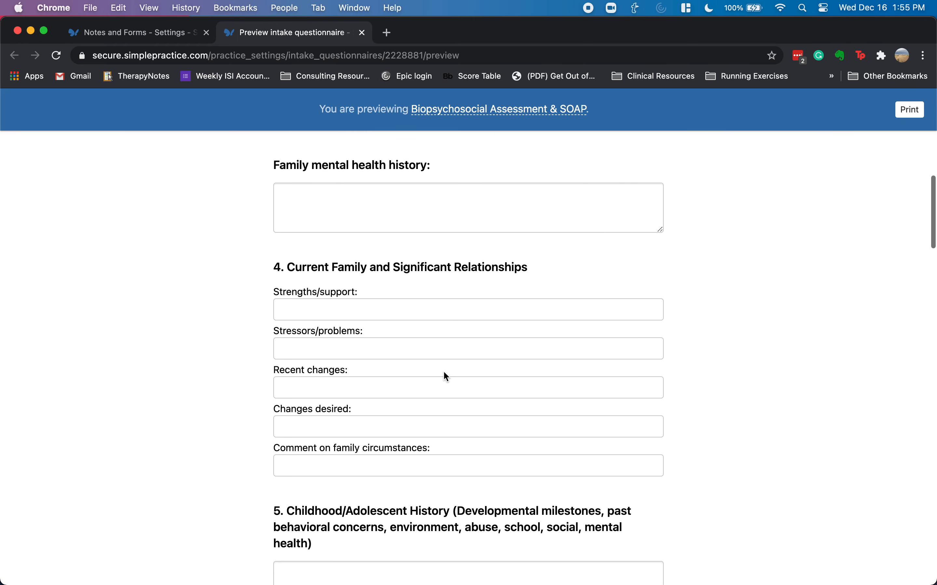
pyautogui.scroll(-2, 444, 373)
pyautogui.scroll(-6, 444, 374)
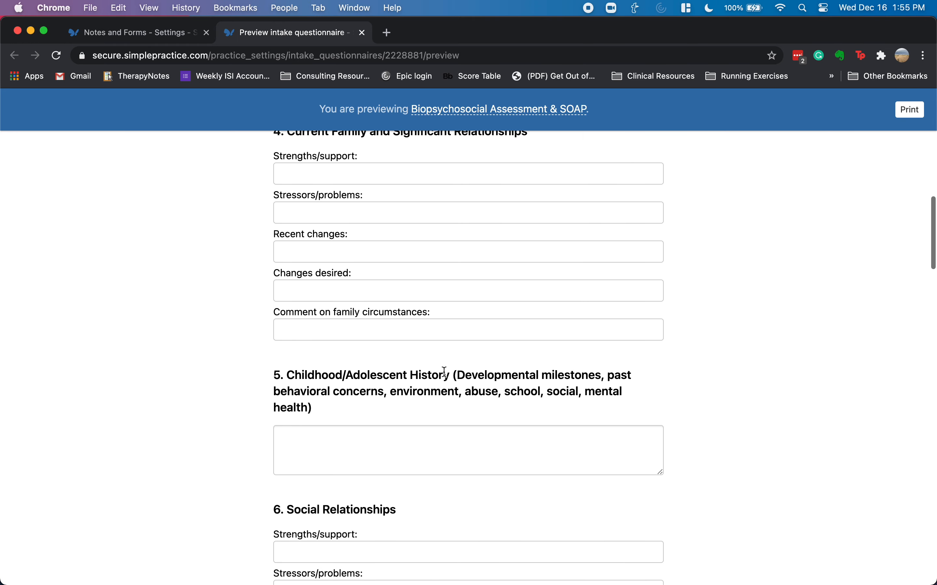
pyautogui.scroll(-14, 444, 372)
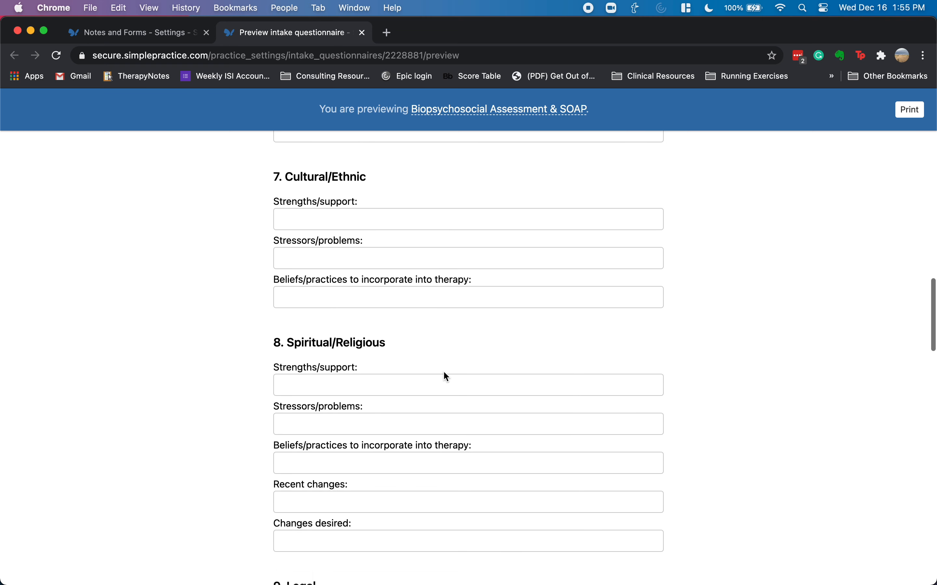
pyautogui.scroll(-12, 444, 373)
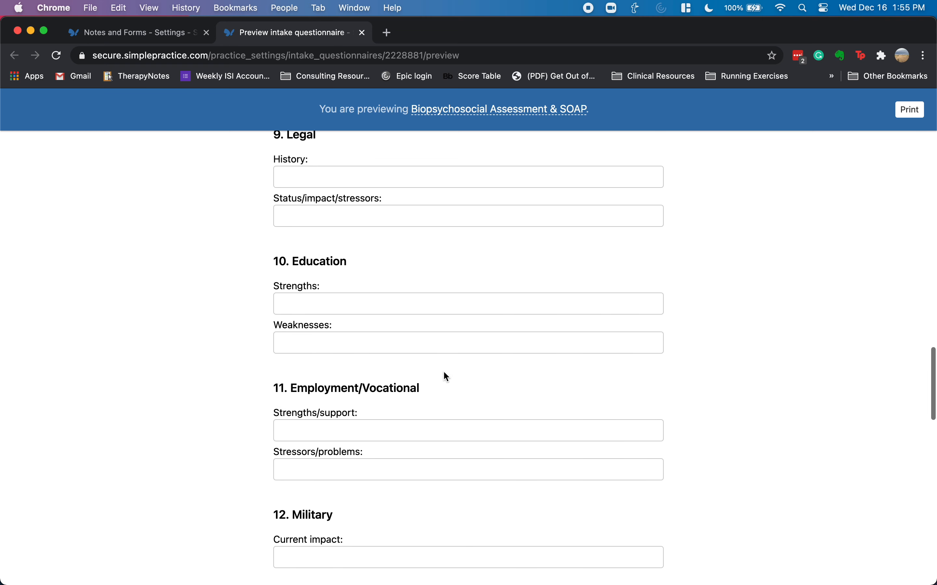
pyautogui.scroll(-8, 443, 373)
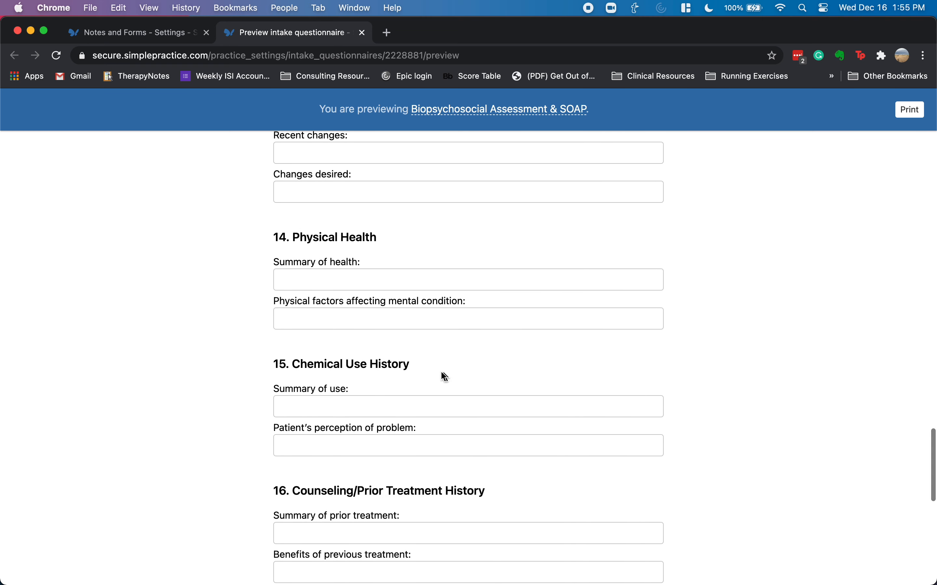
pyautogui.scroll(-5, 442, 373)
pyautogui.scroll(-9, 440, 372)
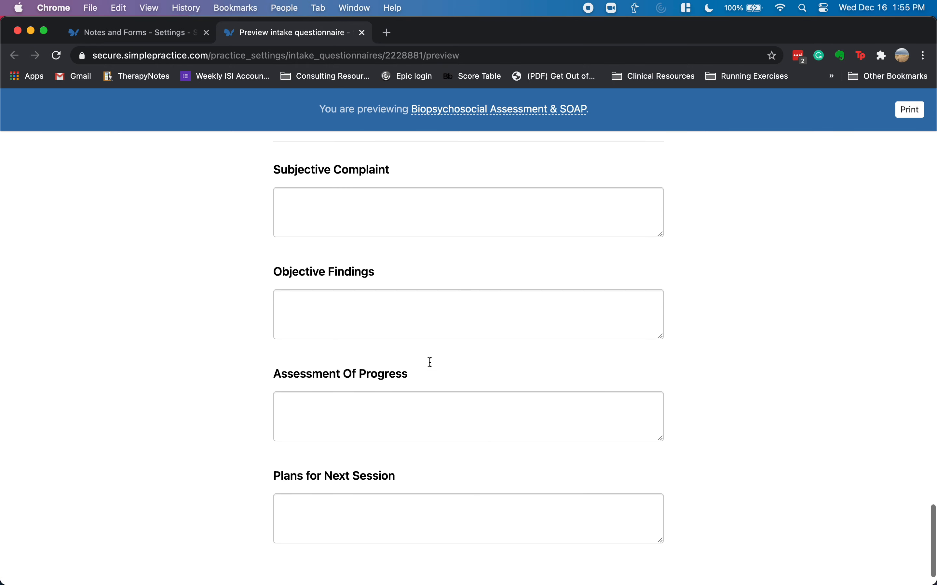
pyautogui.click(363, 33)
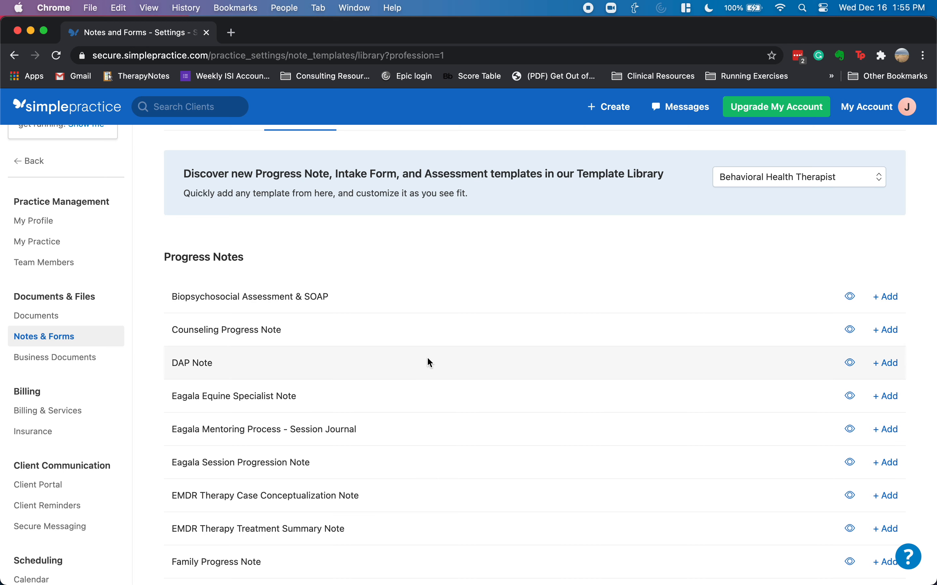
pyautogui.scroll(-3, 512, 339)
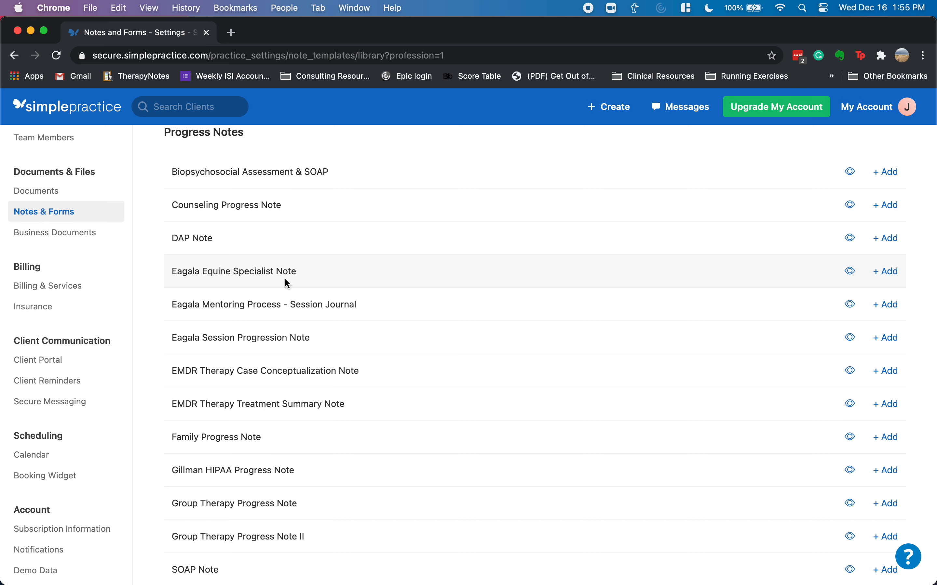
pyautogui.scroll(-3, 306, 321)
pyautogui.scroll(-3, 309, 340)
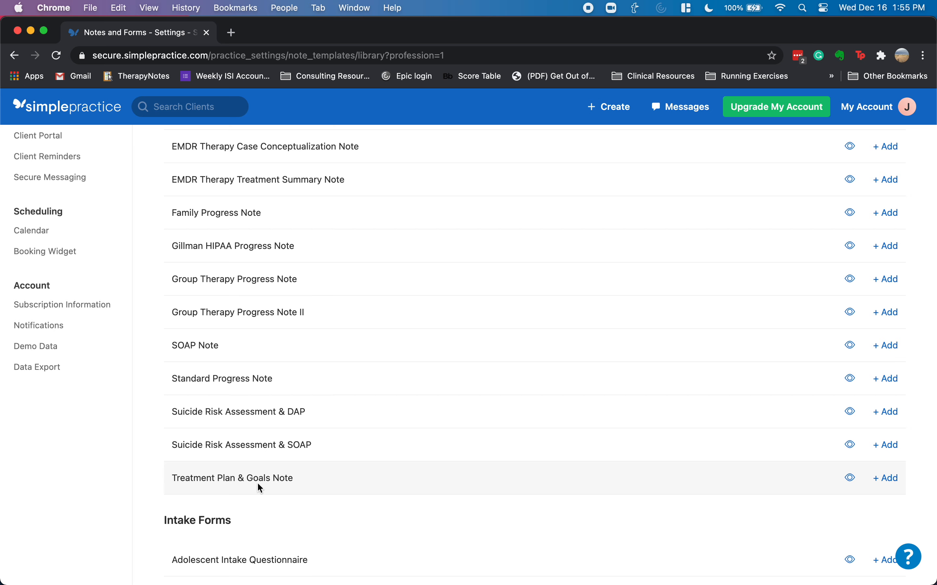
pyautogui.scroll(-4, 271, 483)
pyautogui.scroll(-5, 284, 478)
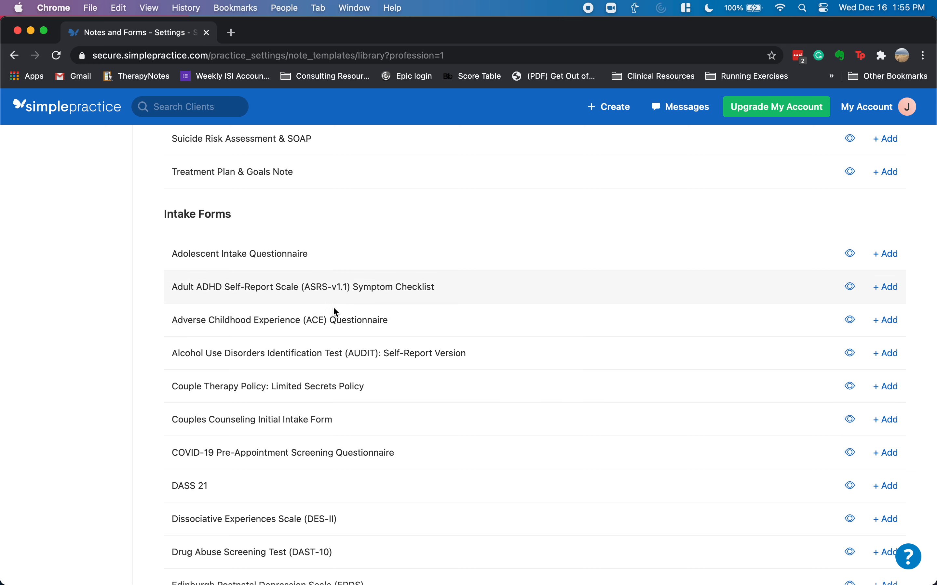
pyautogui.scroll(-6, 345, 364)
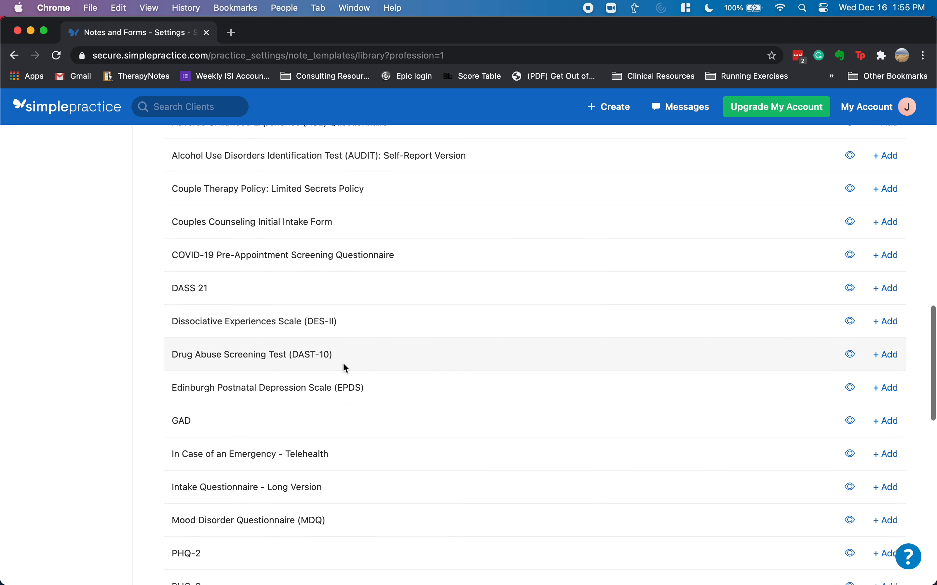
pyautogui.scroll(-2, 344, 364)
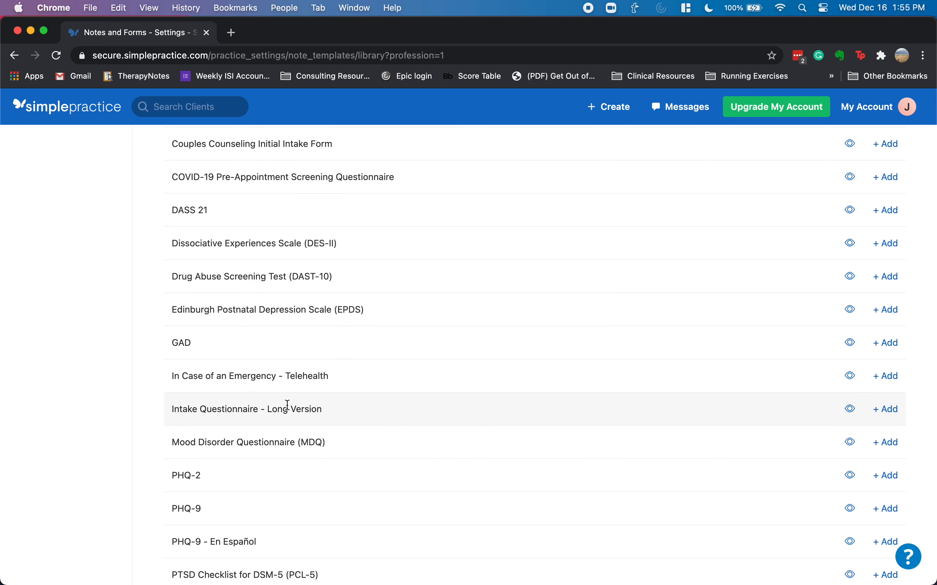
pyautogui.scroll(-6, 285, 453)
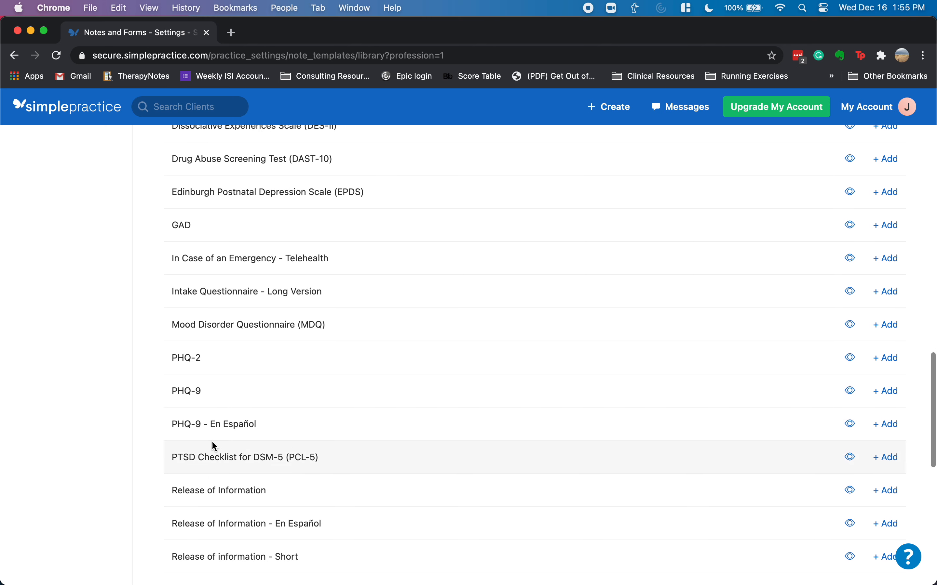
pyautogui.scroll(-8, 314, 423)
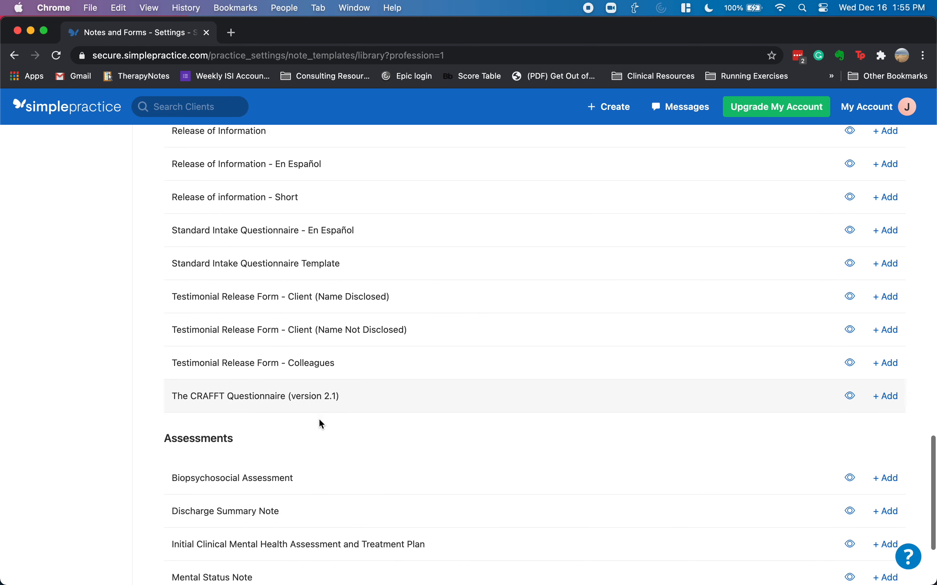
pyautogui.scroll(-3, 319, 421)
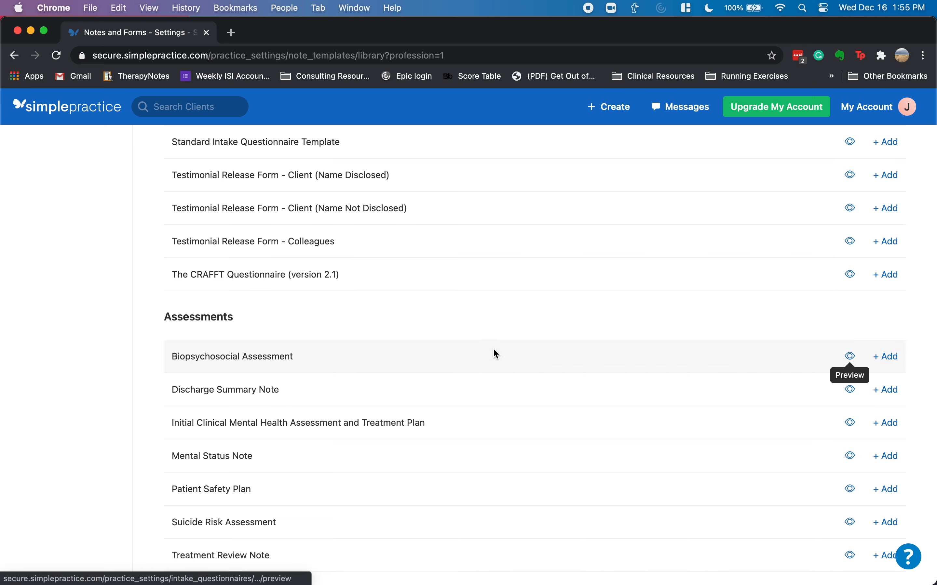
pyautogui.scroll(-2, 370, 358)
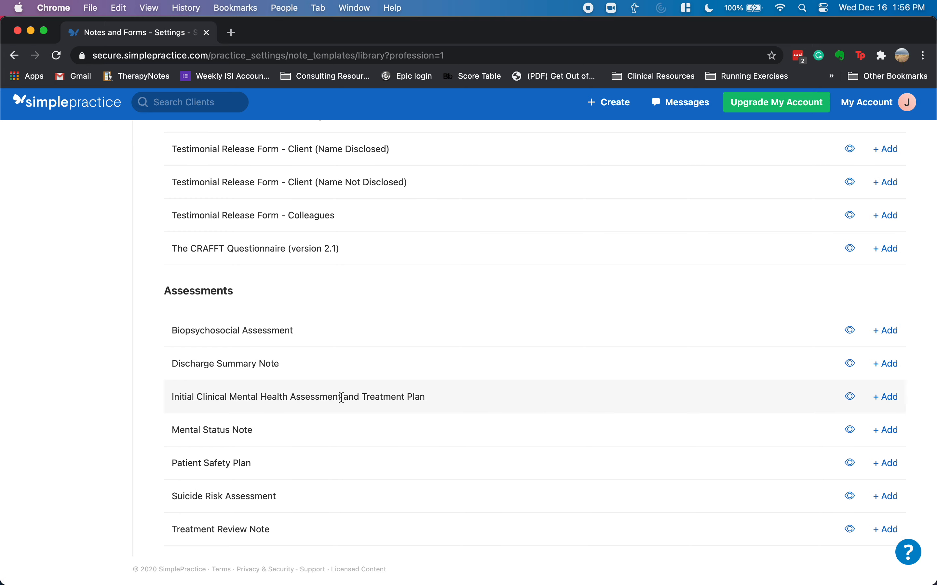
pyautogui.scroll(15, 454, 403)
pyautogui.scroll(3, 450, 375)
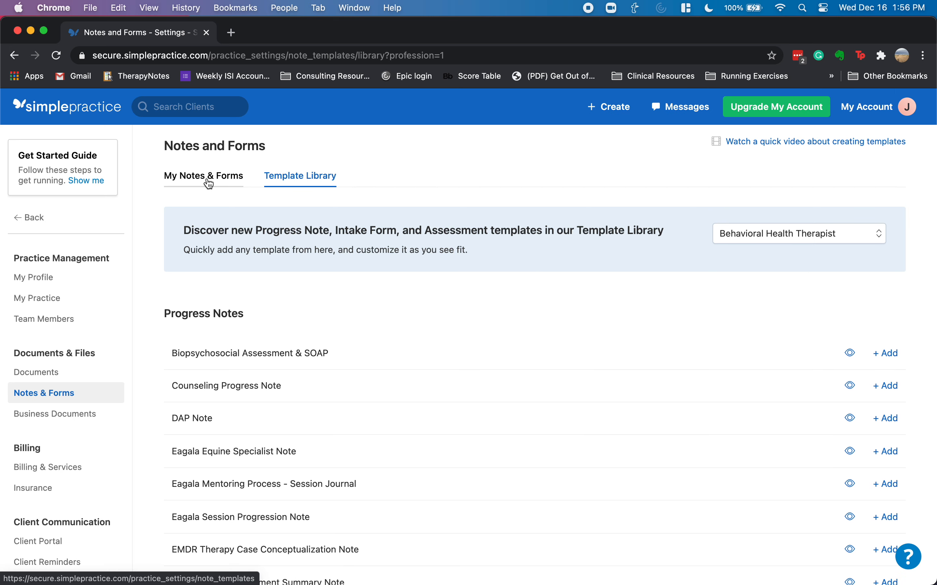
# - Create a new template from My Notes & Forms
pyautogui.click(209, 184)
pyautogui.click(802, 237)
pyautogui.click(803, 262)
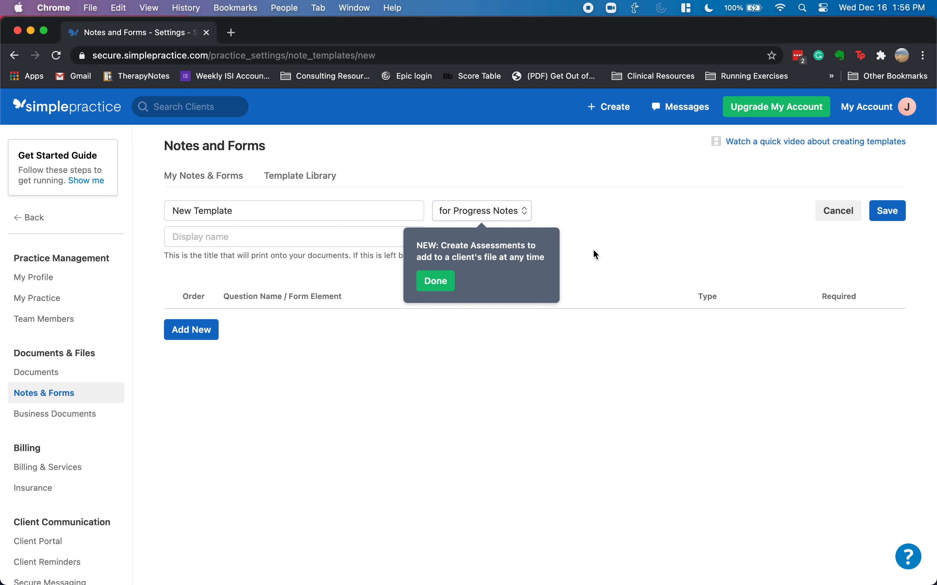
pyautogui.scroll(-1, 505, 217)
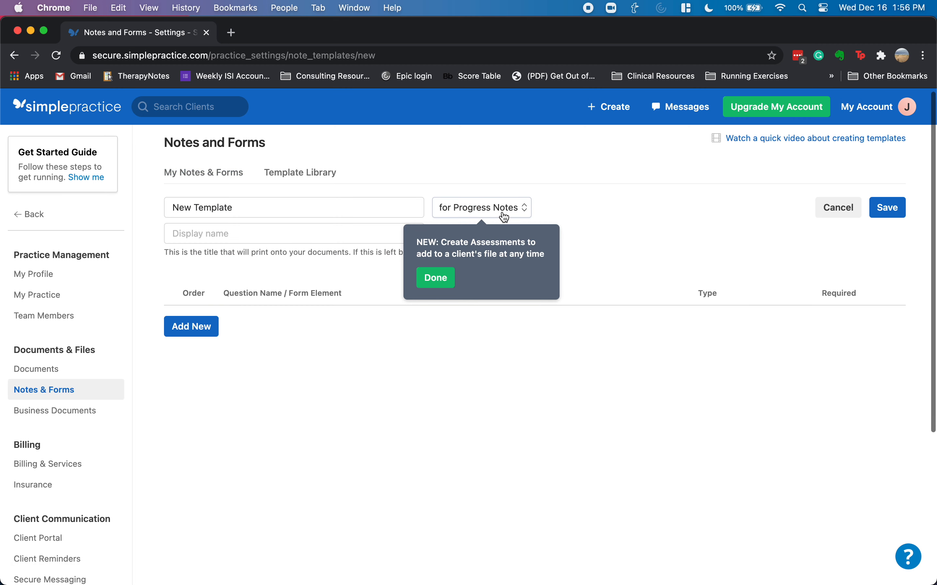
pyautogui.click(505, 213)
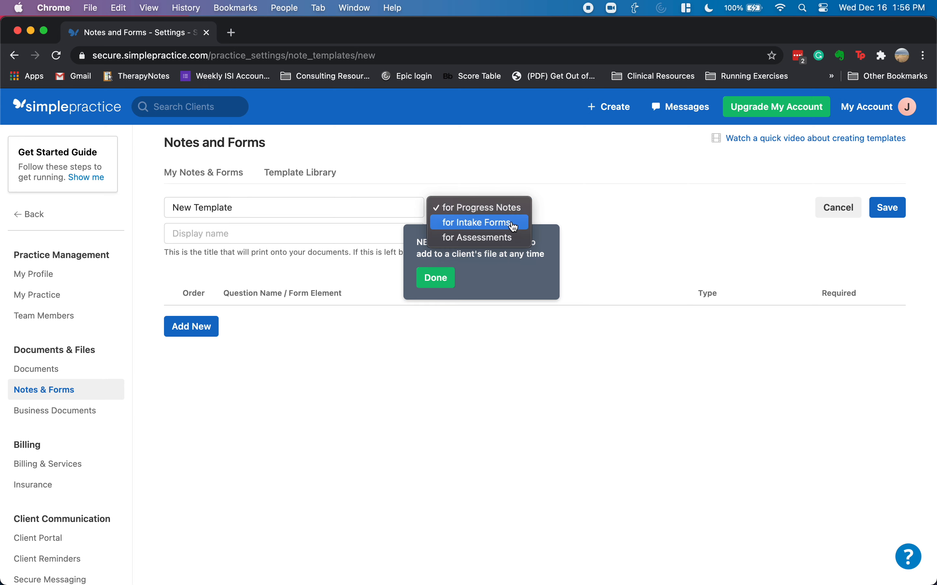
pyautogui.click(595, 212)
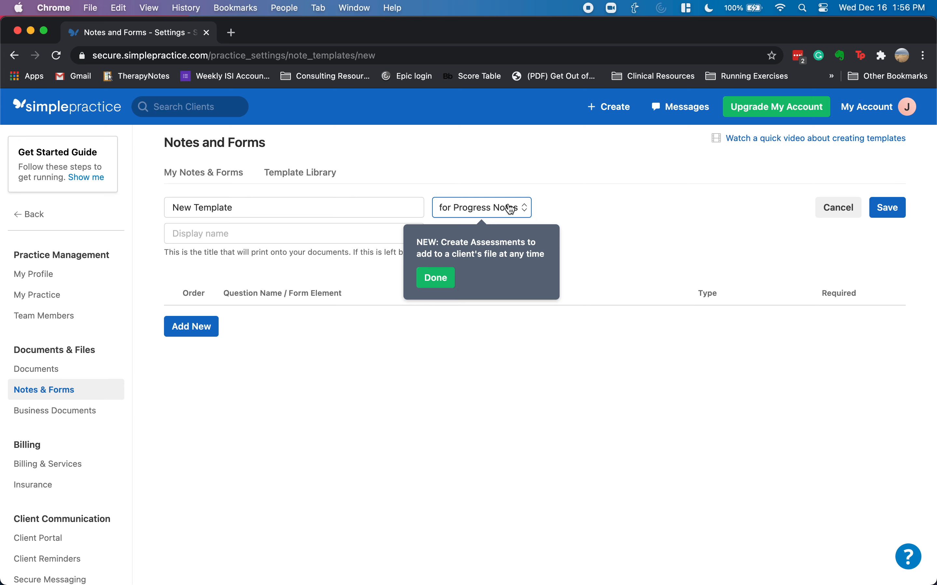
# - Dismiss the new-Assessments tip and set the template type to Progress Notes
pyautogui.click(494, 216)
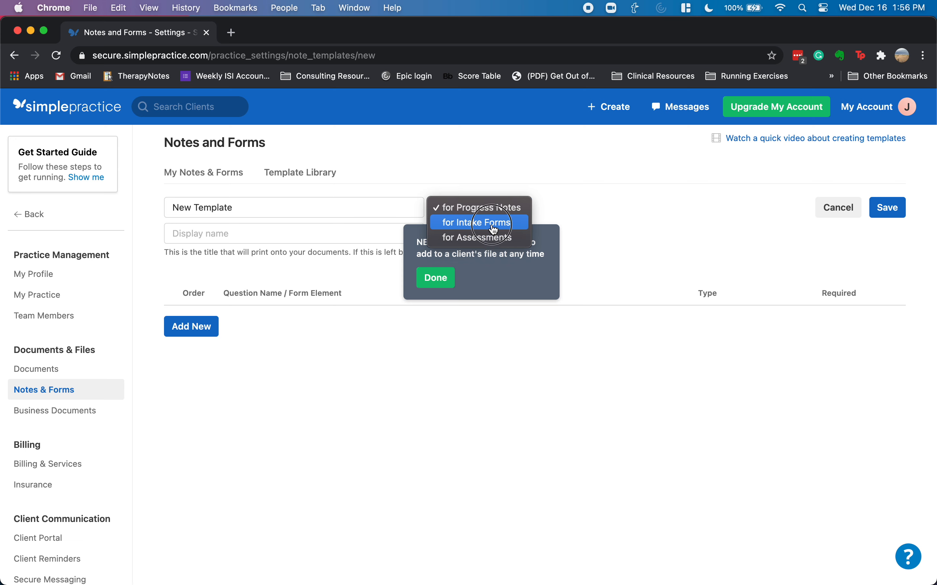
pyautogui.click(494, 229)
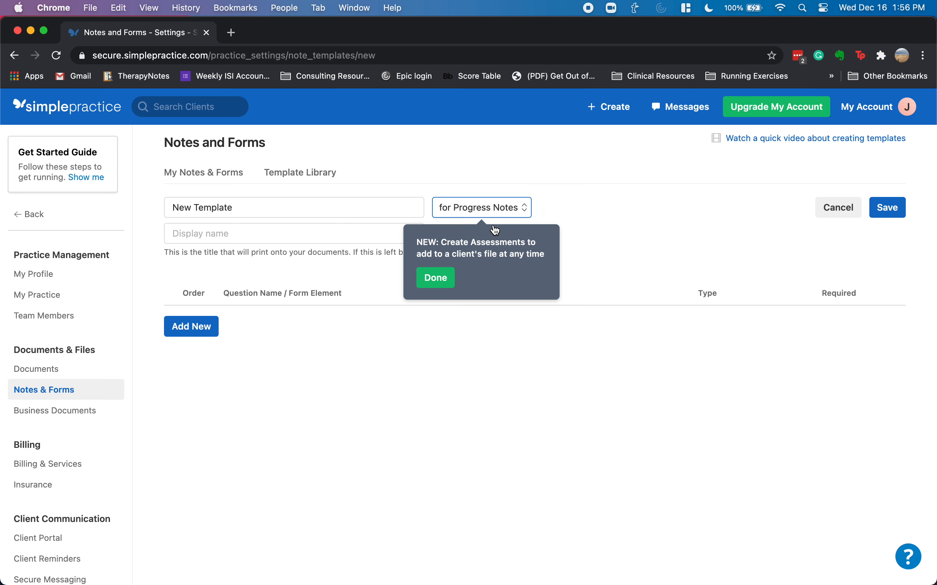
pyautogui.click(436, 277)
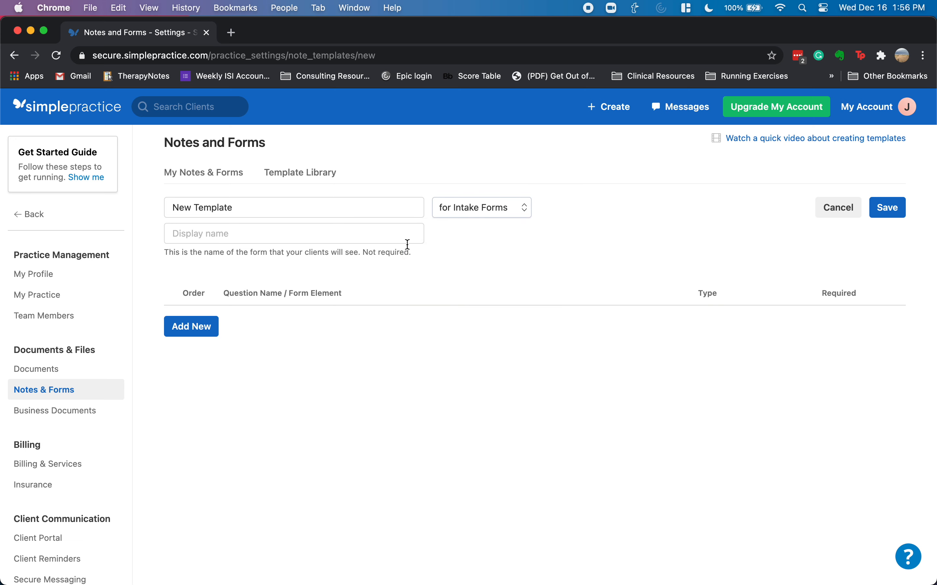
pyautogui.moveTo(282, 253); pyautogui.dragTo(368, 253)
pyautogui.click(455, 260)
pyautogui.click(489, 208)
pyautogui.click(501, 192)
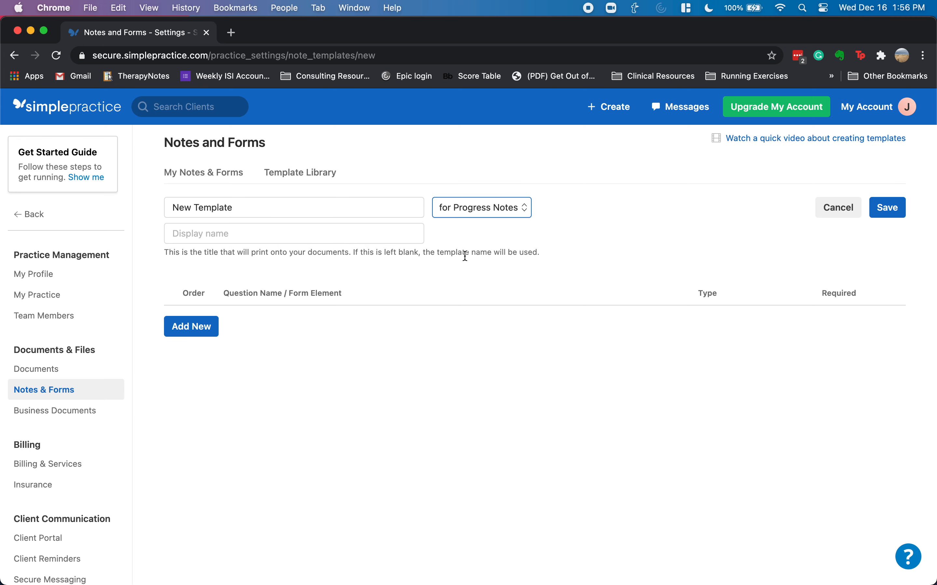
# - Rename the template from New Template to 'Testing Intake Note'
pyautogui.click(250, 213)
pyautogui.doubleClick(250, 213)
pyautogui.tripleClick(250, 213)
pyautogui.write('Testin')
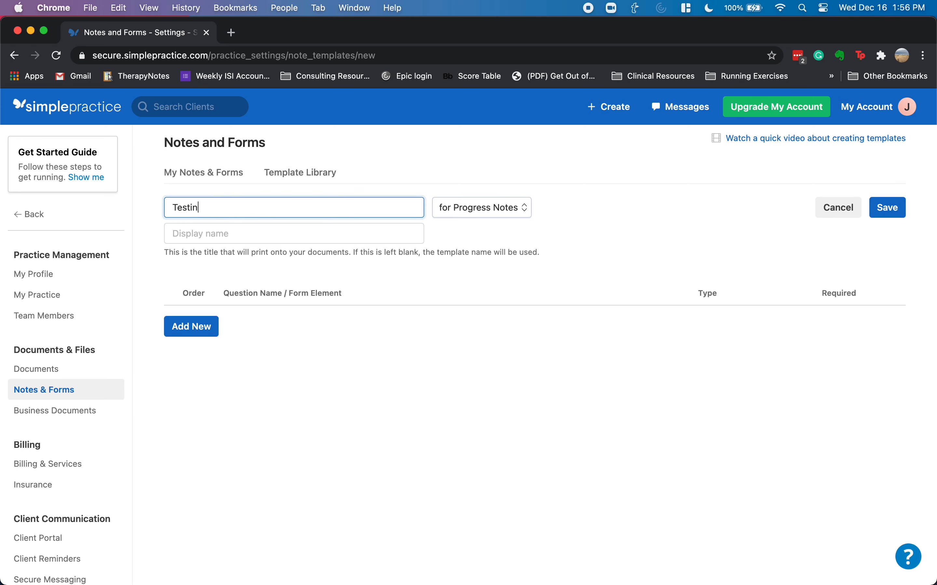
pyautogui.write('g Intake Note')
pyautogui.press('Tab')
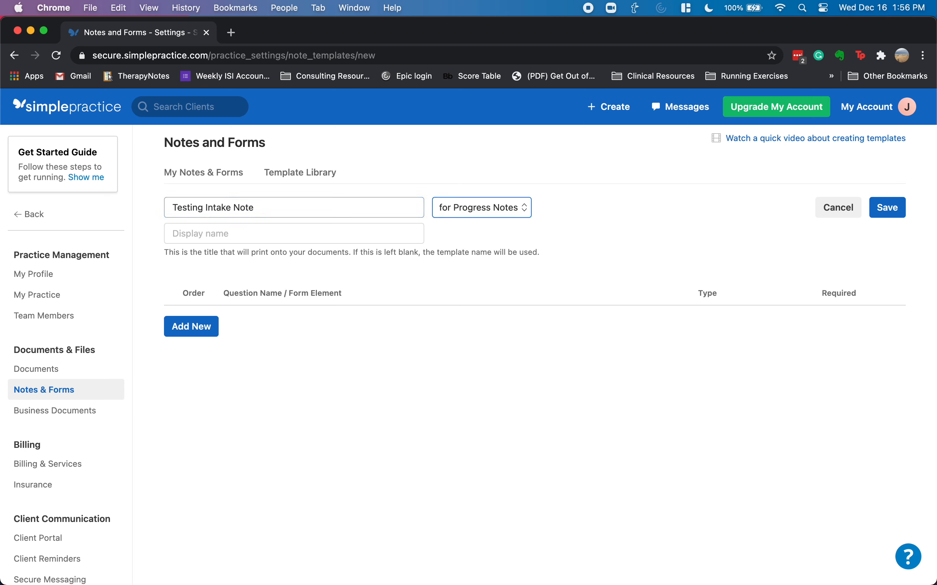
pyautogui.press('Tab')
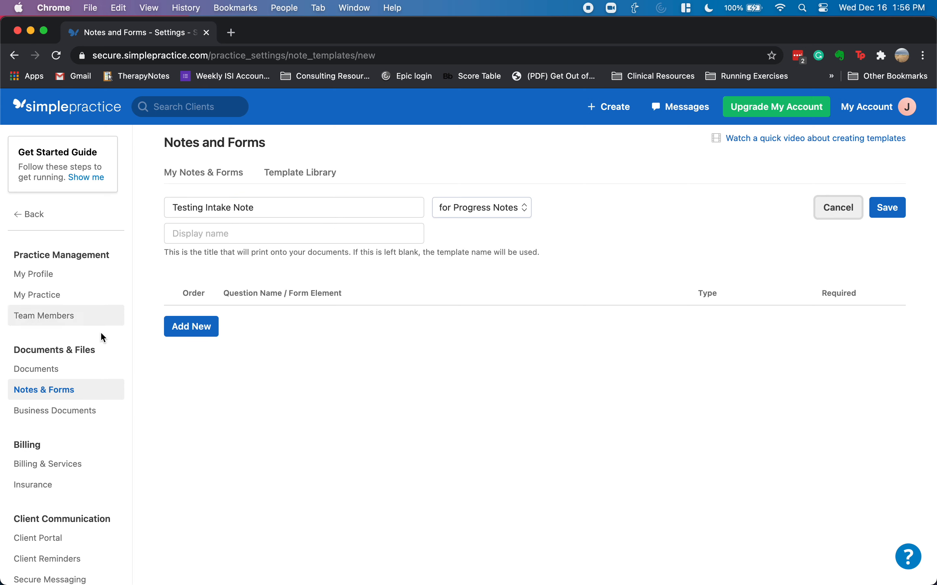
# - Add a first question and bring up its question-type choices, showing Long Answer
pyautogui.click(193, 329)
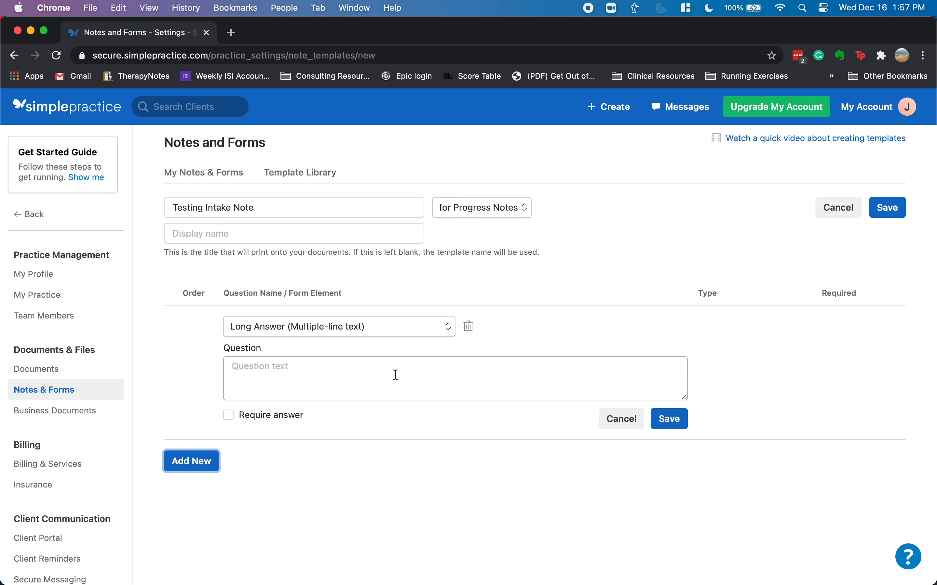
pyautogui.scroll(-3, 365, 370)
pyautogui.click(289, 210)
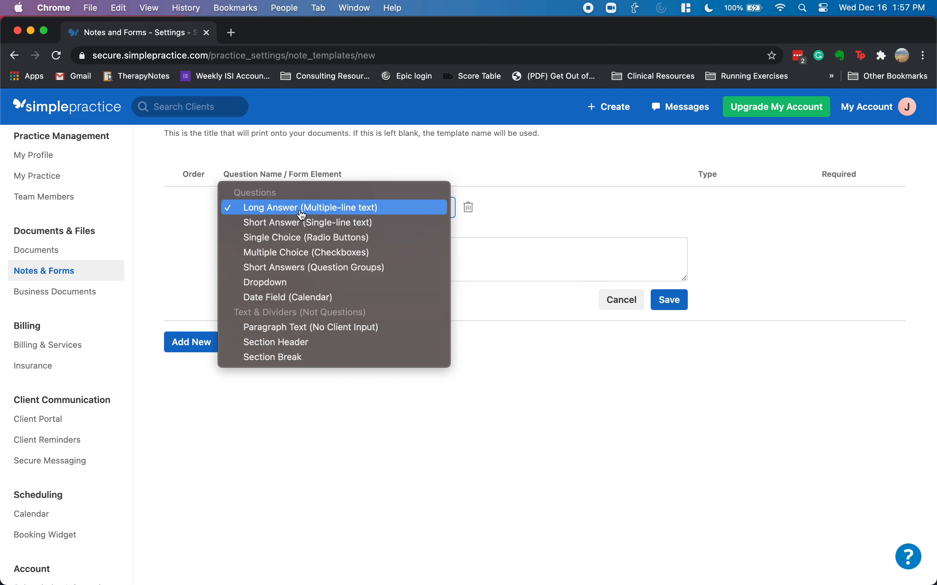
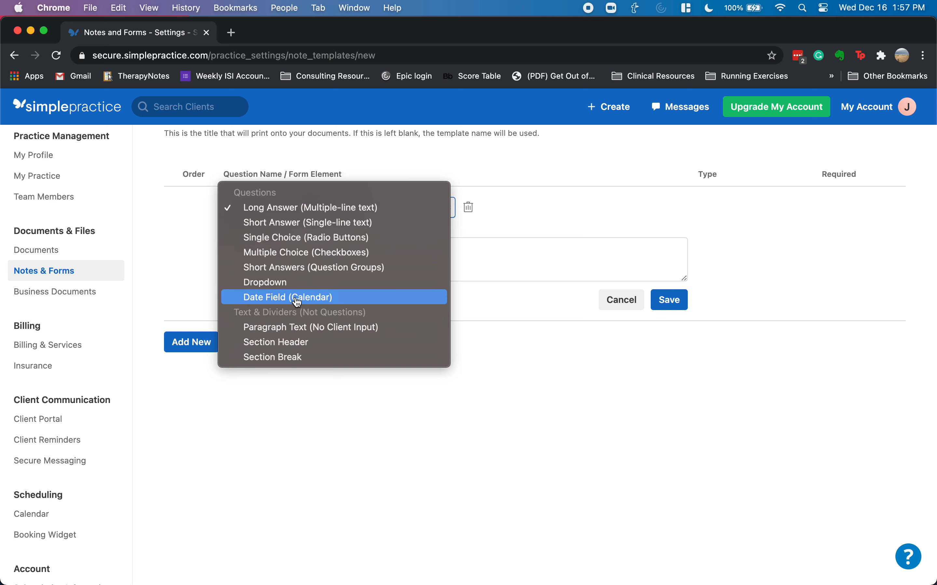
# - Add a required Short Answer question 'Referring provider:' and save it
pyautogui.click(293, 283)
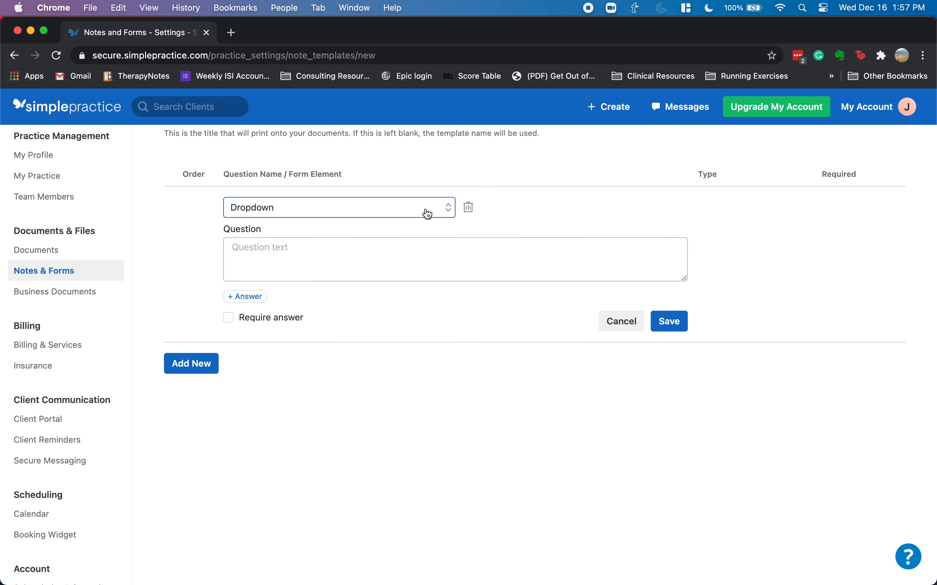
pyautogui.click(446, 210)
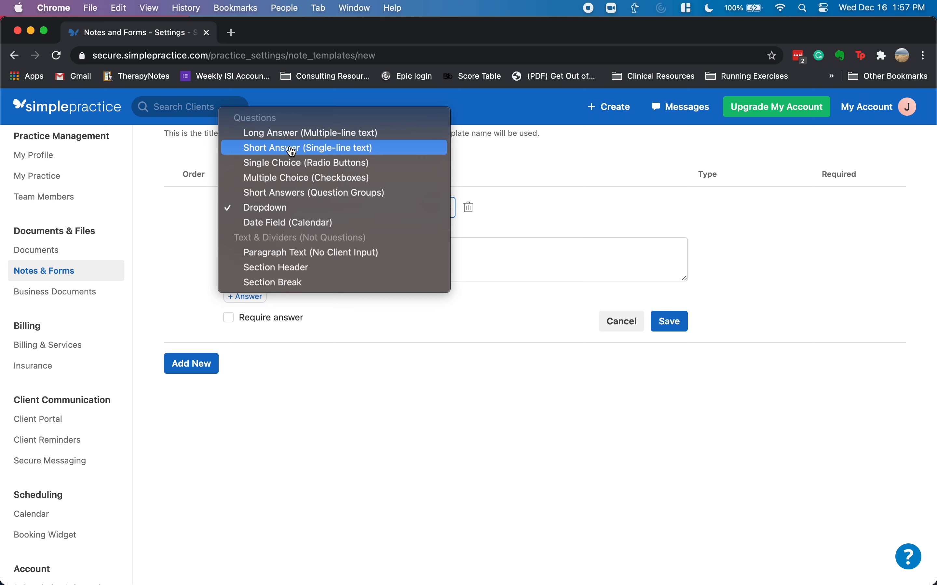
pyautogui.click(316, 148)
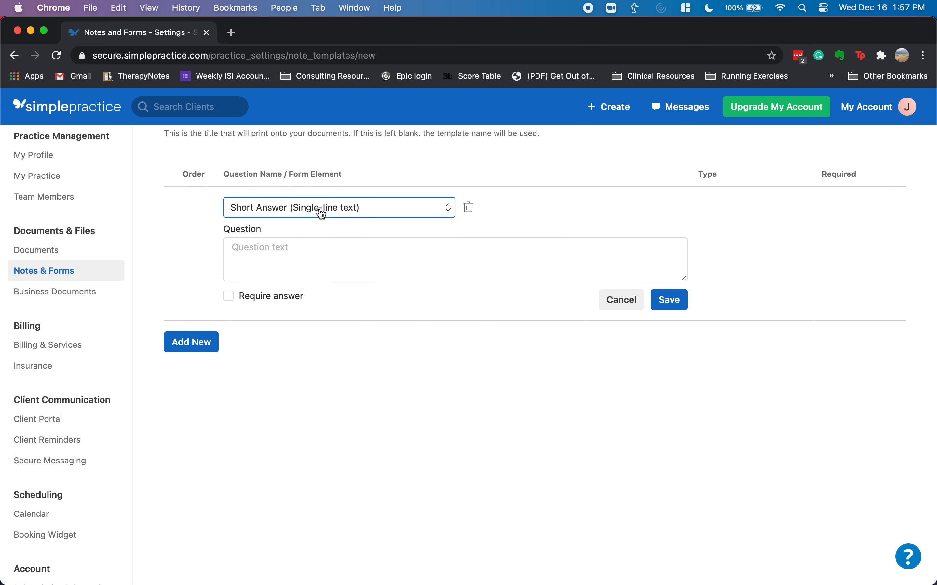
pyautogui.click(290, 249)
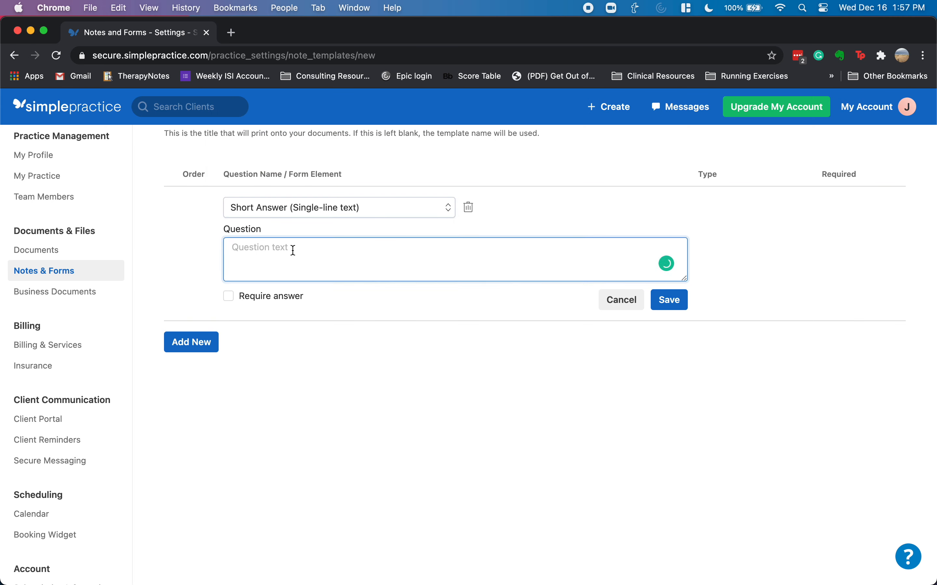
pyautogui.write('Referring provider:')
pyautogui.click(232, 299)
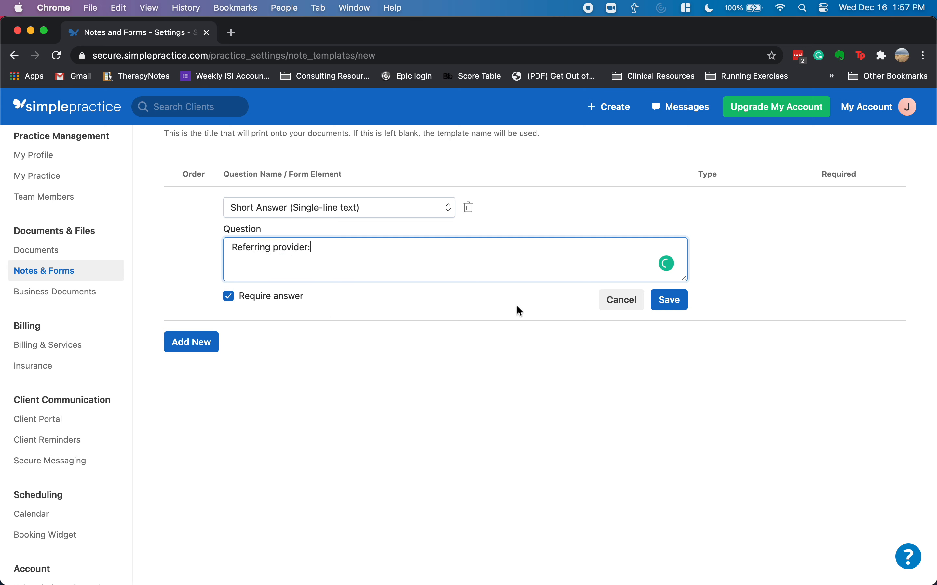
pyautogui.click(672, 300)
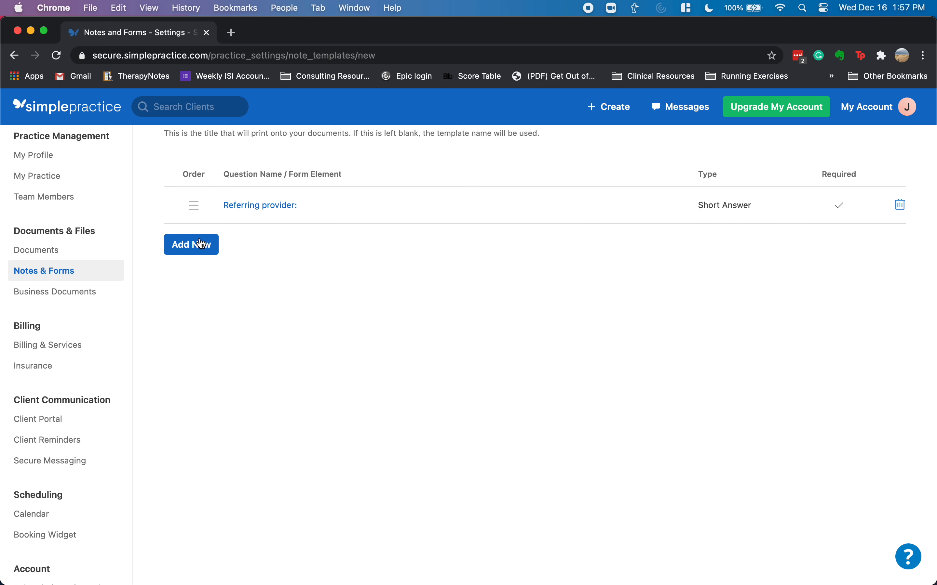
# - Add a second required Short Answer question 'Purpose of evaluation:' and save it
pyautogui.click(185, 247)
pyautogui.click(353, 248)
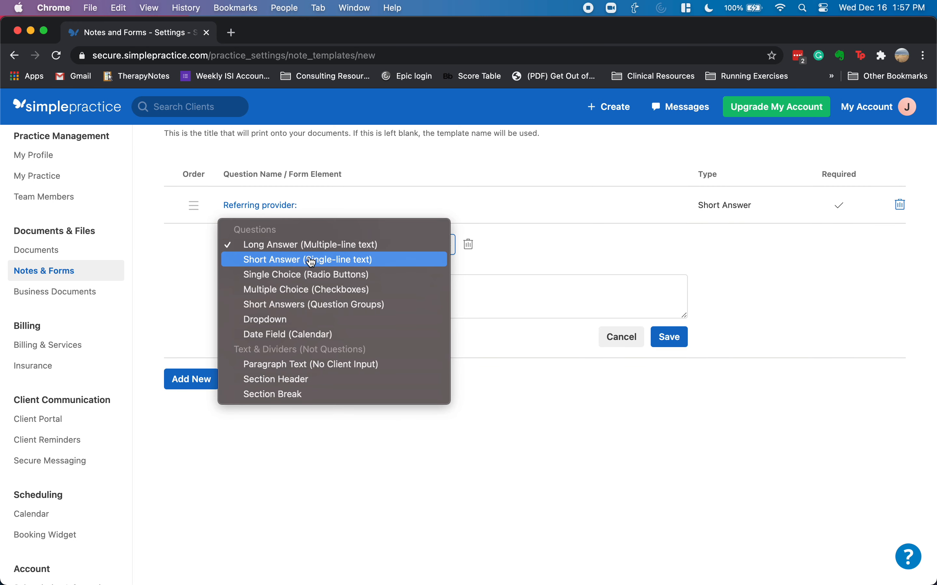
pyautogui.click(297, 260)
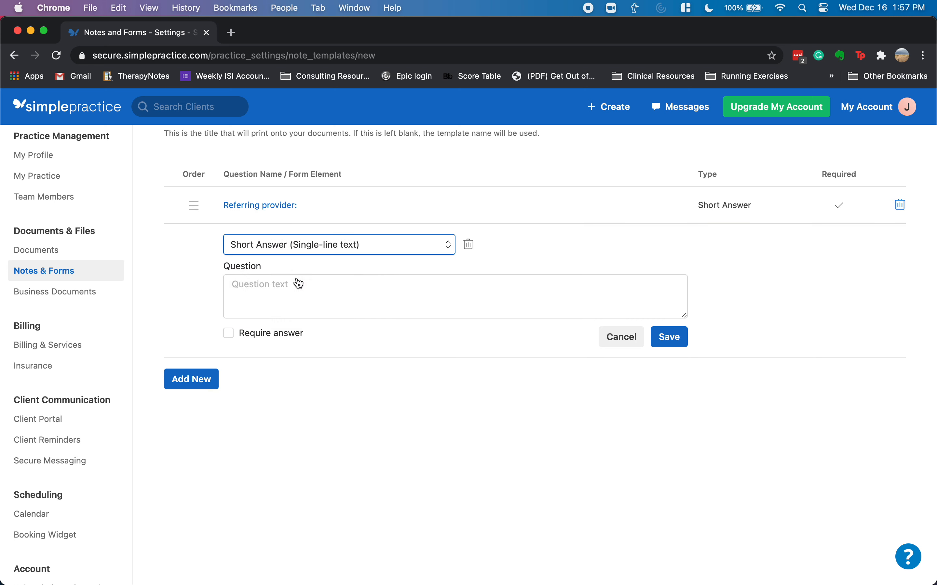
pyautogui.click(280, 288)
pyautogui.write('Purpose of evaluation:')
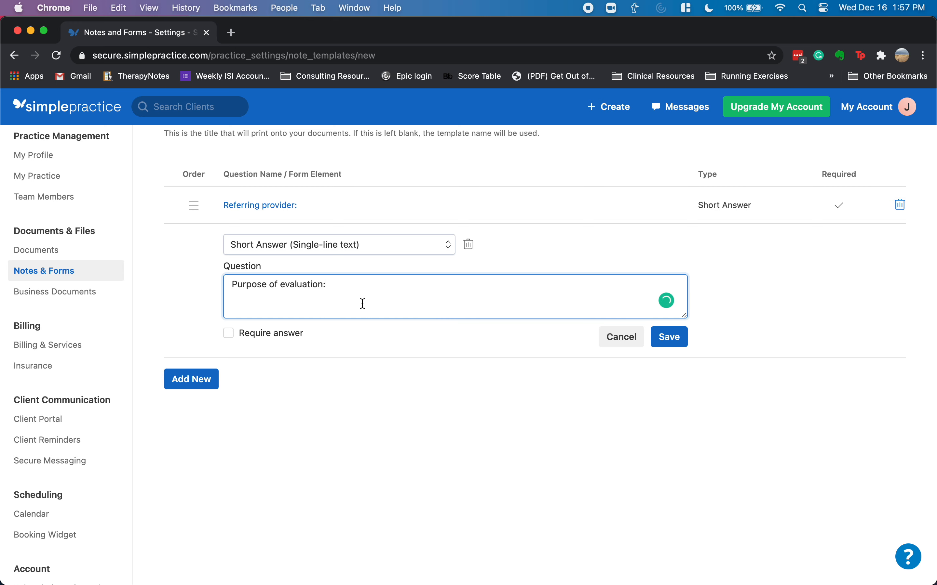
pyautogui.click(228, 333)
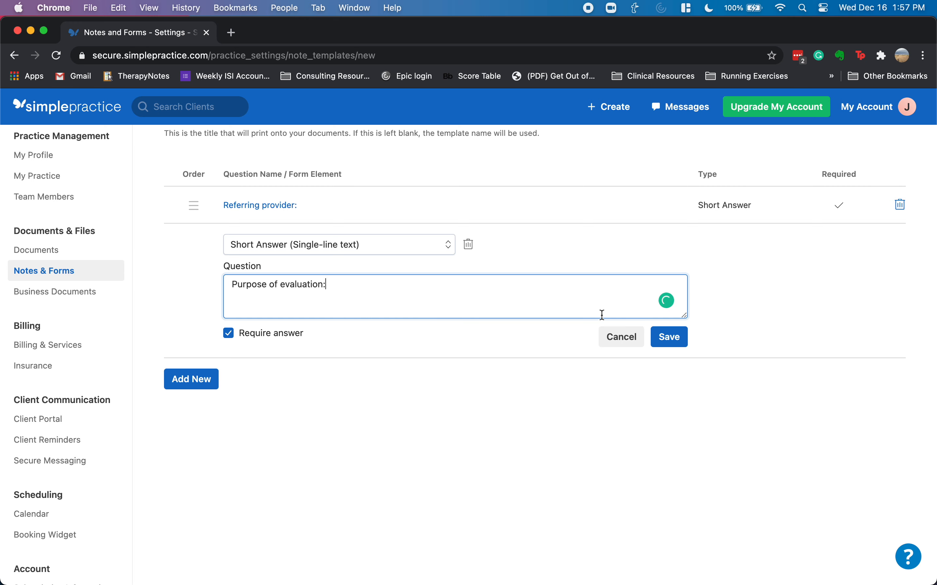
pyautogui.click(667, 344)
# - Save the Testing Intake Note template
pyautogui.moveTo(195, 244); pyautogui.dragTo(216, 238)
pyautogui.scroll(5, 309, 279)
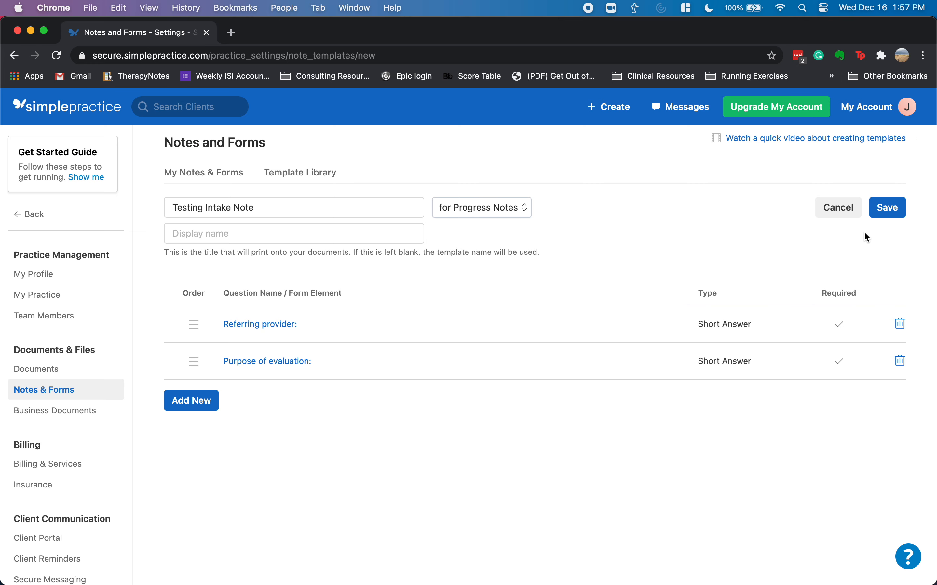
pyautogui.click(890, 209)
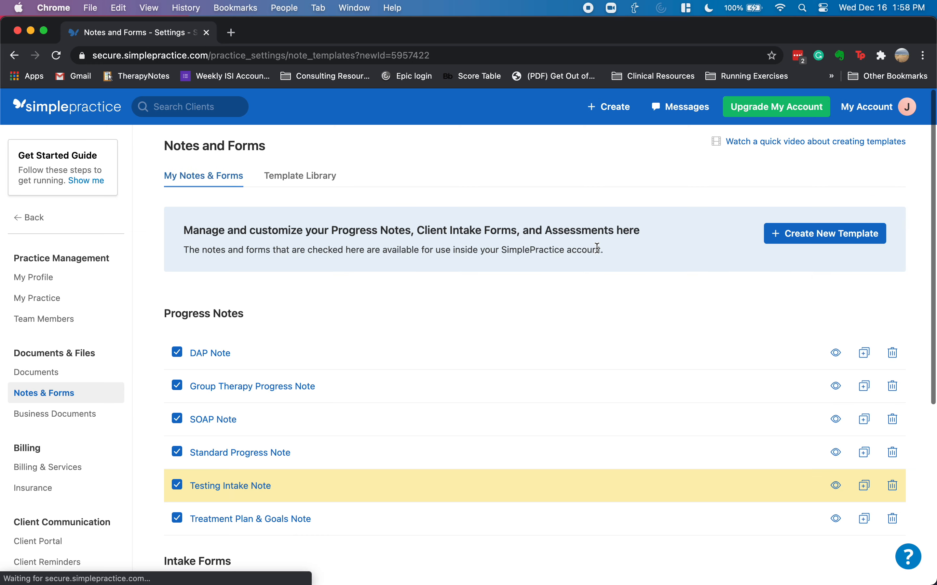
# - Create a blank template named 'Testing Day Note', save it and open it for editing
pyautogui.click(821, 233)
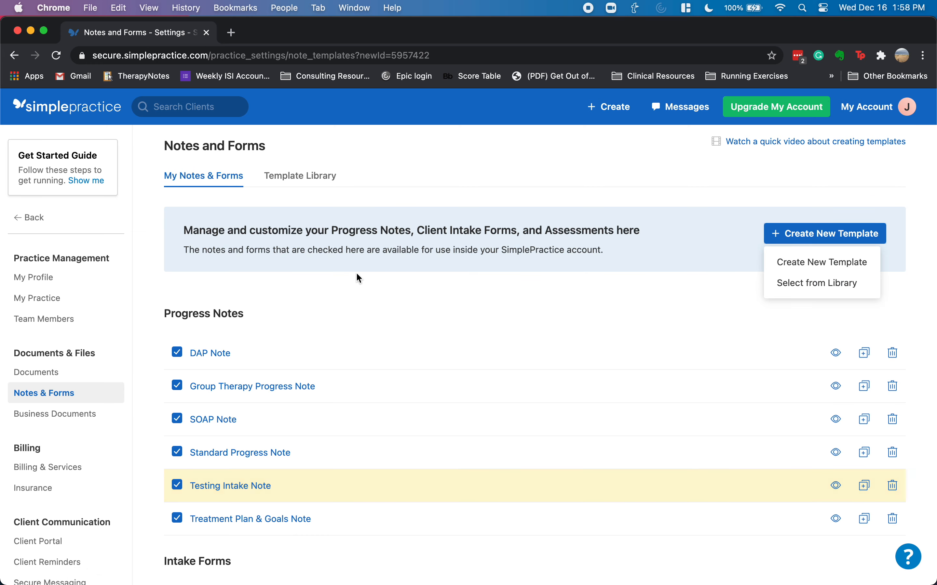
pyautogui.click(822, 263)
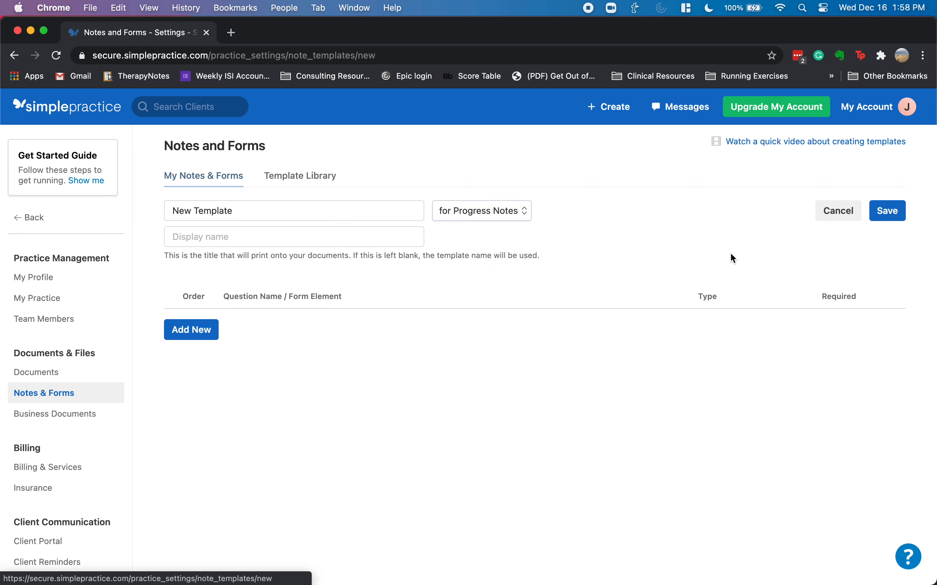
pyautogui.doubleClick(266, 215)
pyautogui.press('BackSpace')
pyautogui.press('BackSpace')
pyautogui.press('BackSpace')
pyautogui.press('BackSpace')
pyautogui.press('BackSpace')
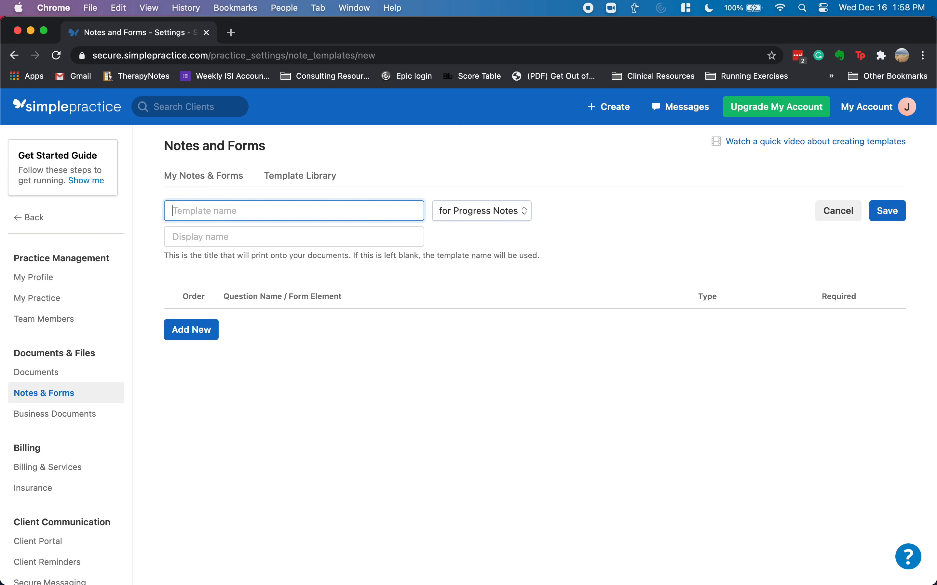
pyautogui.write('Testing Day Note')
pyautogui.click(888, 213)
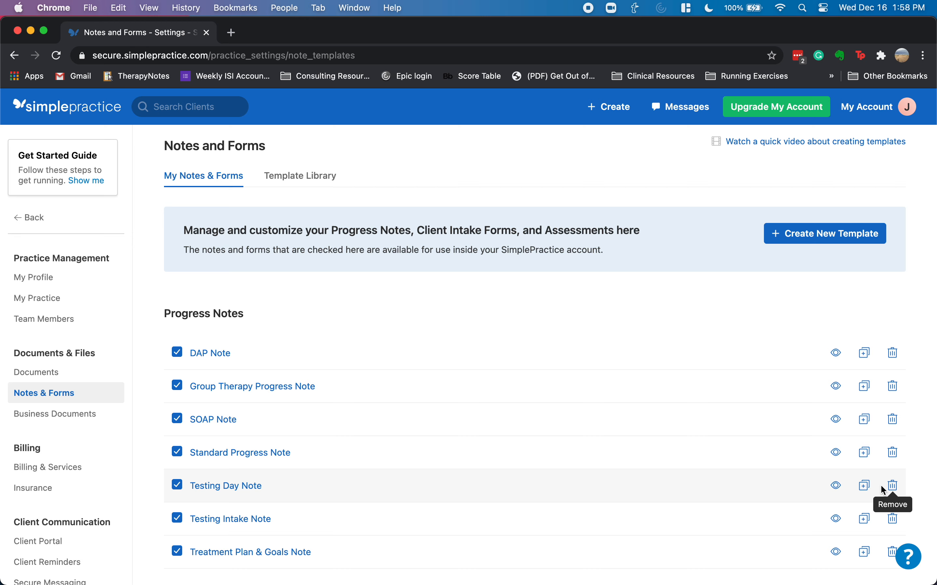
pyautogui.click(196, 484)
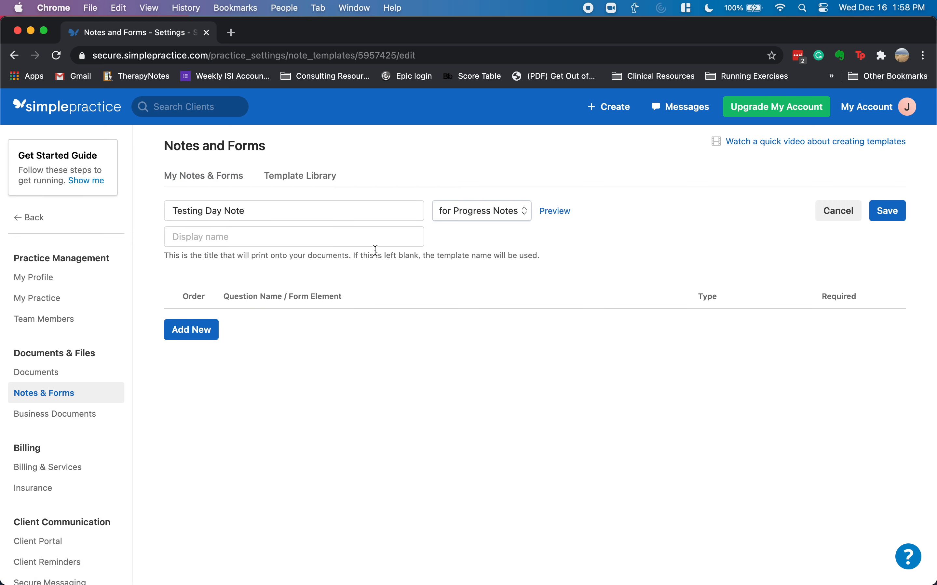
# - Add a first question, trying the Multiple Choice, Single Choice and Short Answer types
pyautogui.click(206, 333)
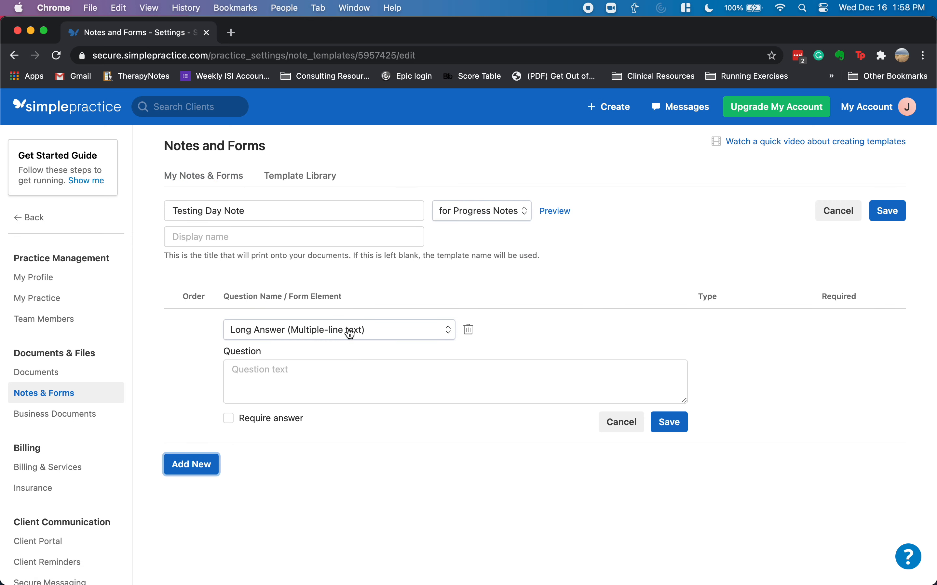
pyautogui.click(349, 332)
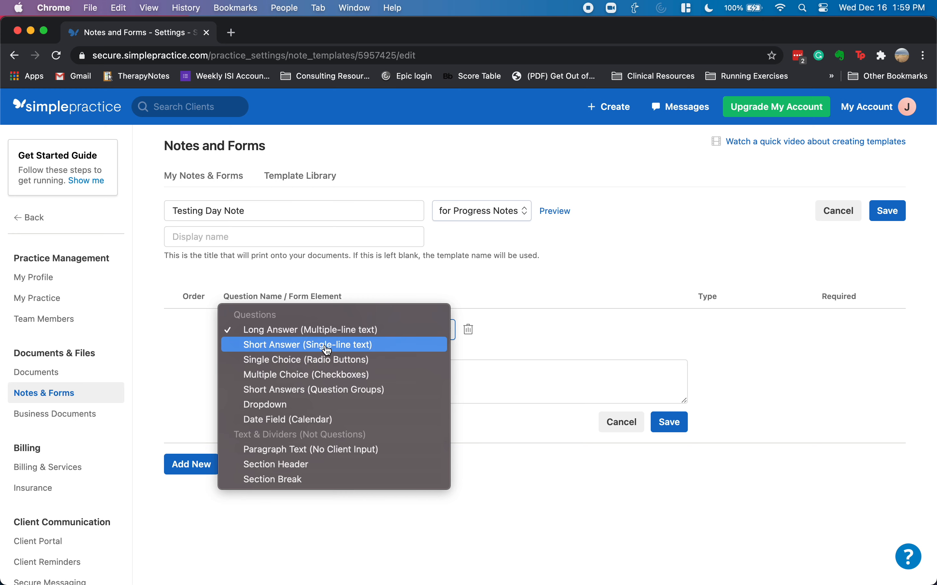
pyautogui.click(308, 378)
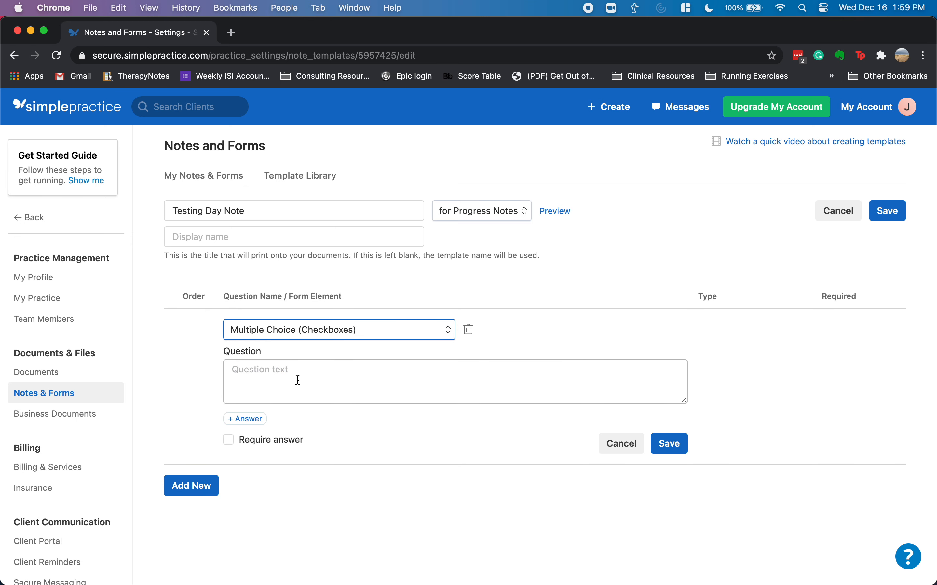
pyautogui.click(320, 331)
pyautogui.click(353, 316)
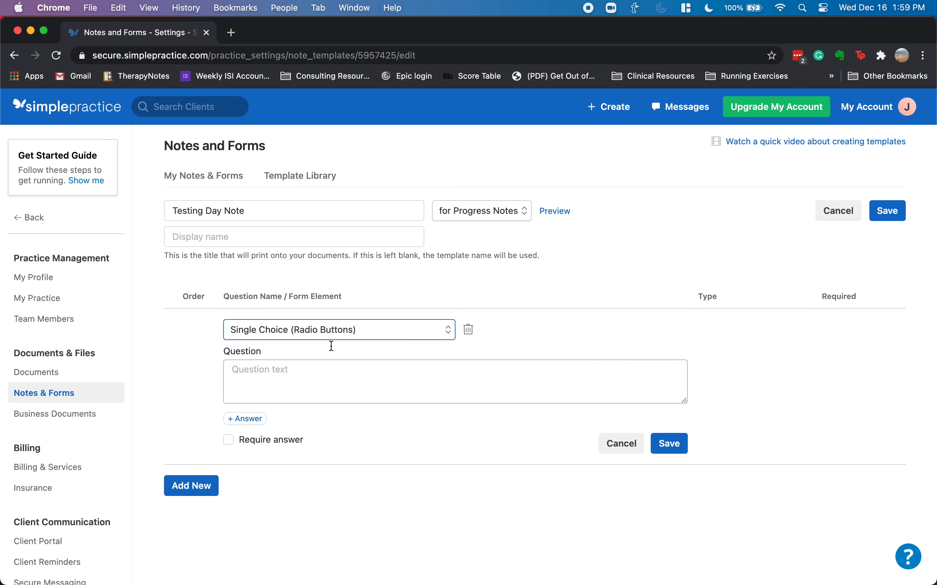
pyautogui.click(346, 332)
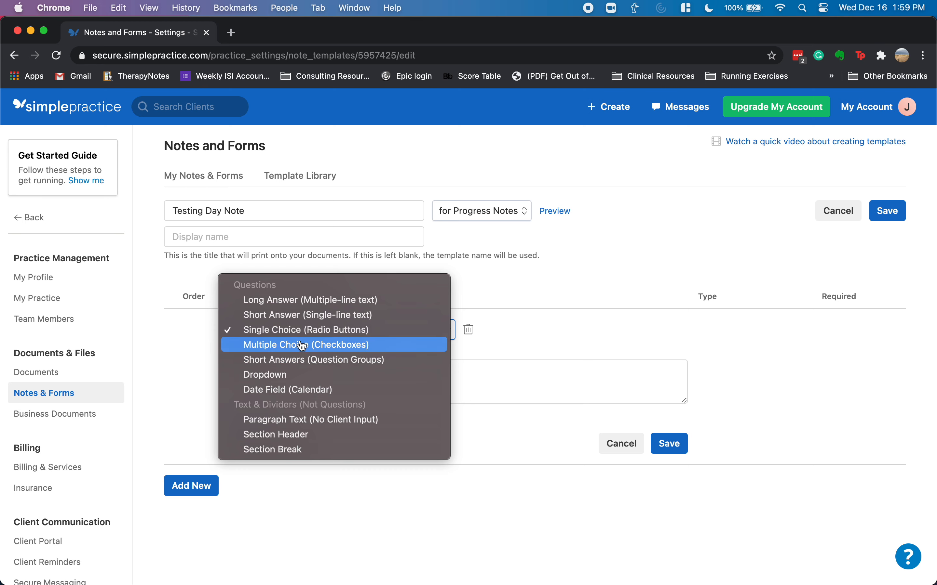
pyautogui.click(306, 315)
# - Make it a required Long Answer question 'Tests administered and time:' and save it
pyautogui.click(278, 368)
pyautogui.write('Tests admi')
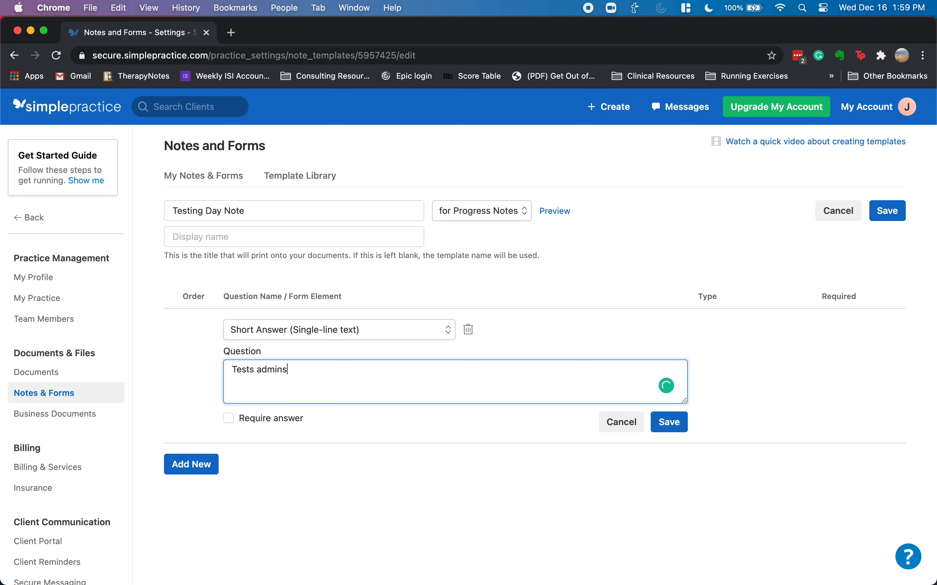
pyautogui.write('nistered and time:')
pyautogui.click(318, 335)
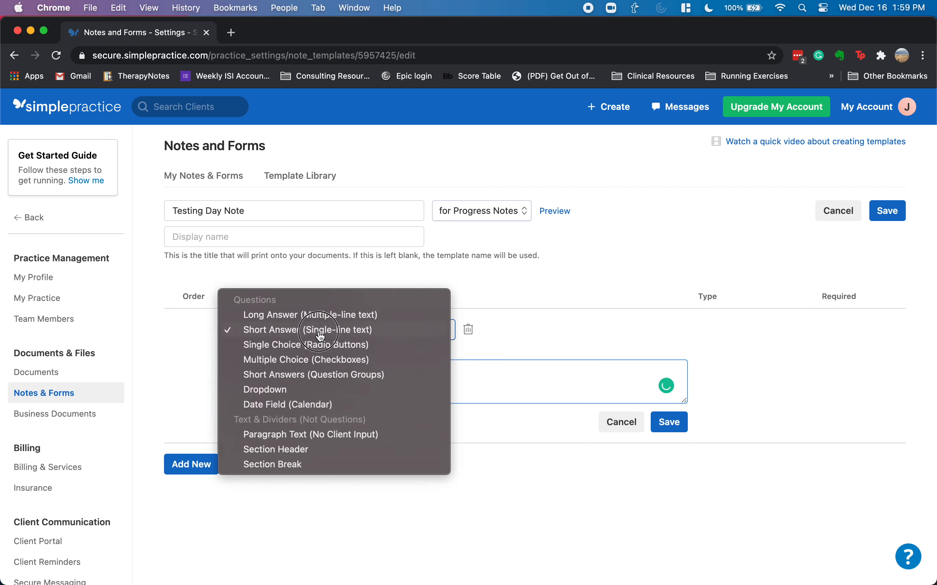
pyautogui.click(322, 316)
pyautogui.click(362, 376)
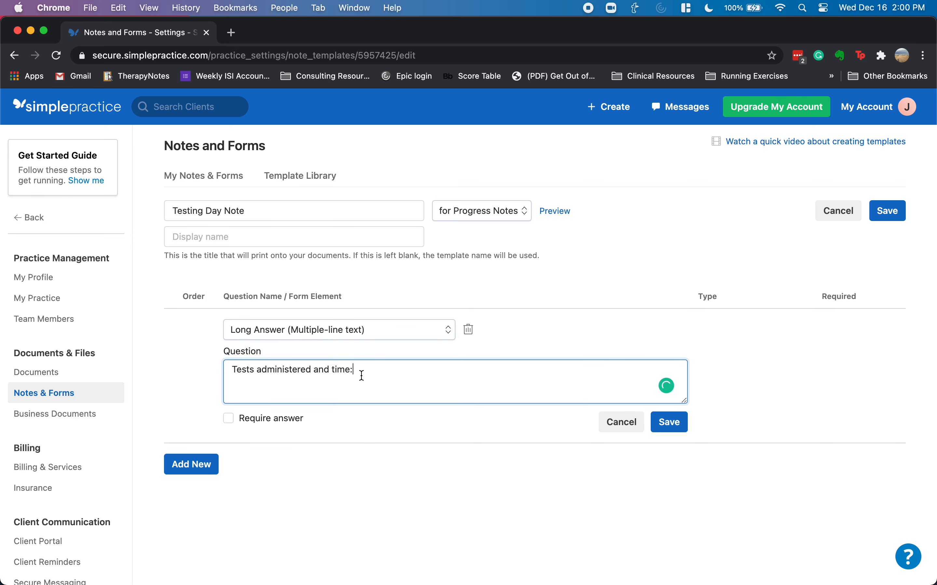
pyautogui.click(228, 420)
pyautogui.click(670, 422)
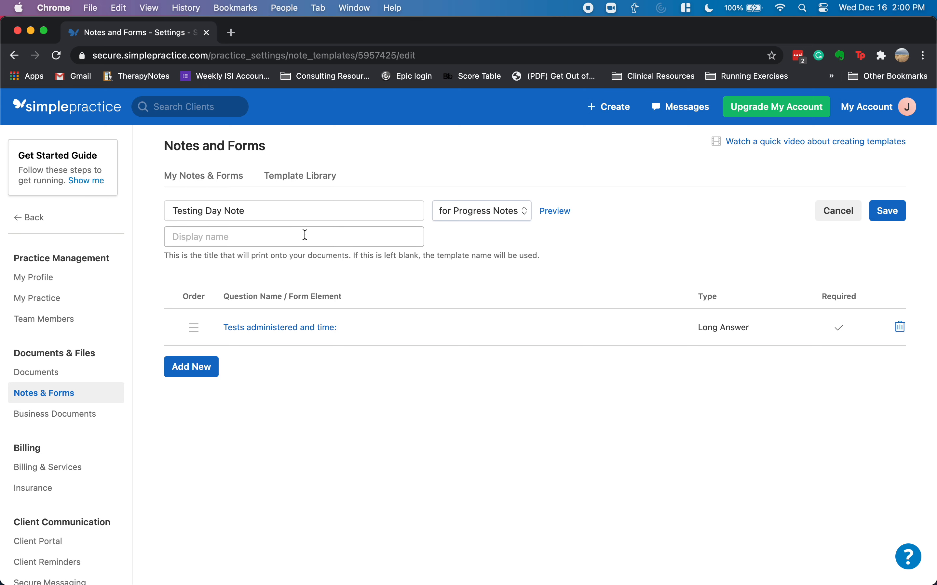
# - Add a required question 'Feedback and other thinking time:' and save it
pyautogui.click(194, 367)
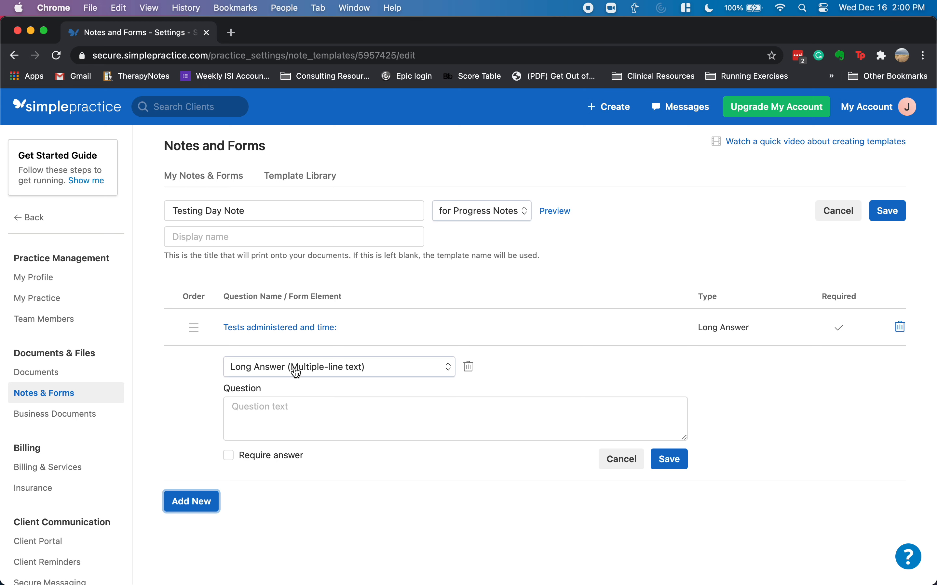
pyautogui.click(272, 421)
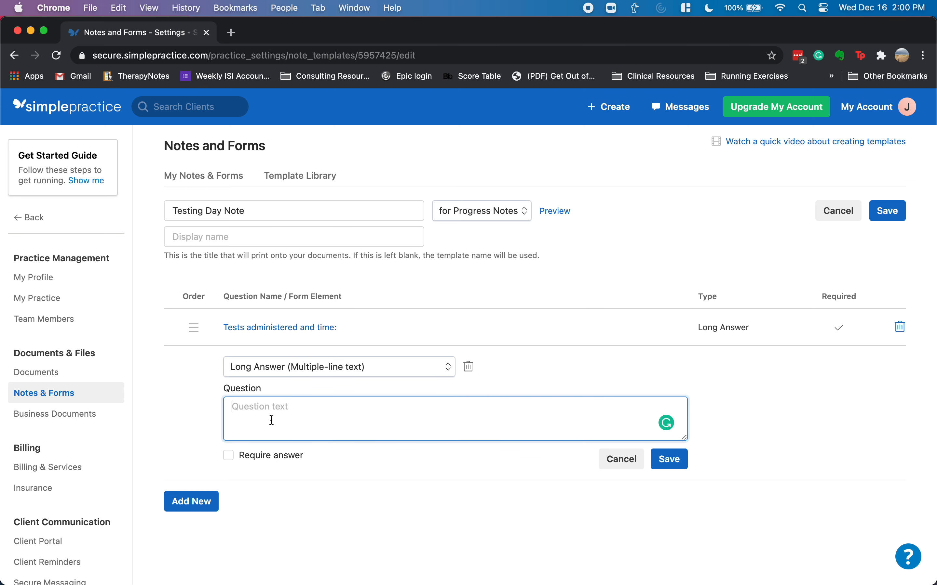
pyautogui.write('Feedback:')
pyautogui.press('BackSpace')
pyautogui.write('and other thinking time:')
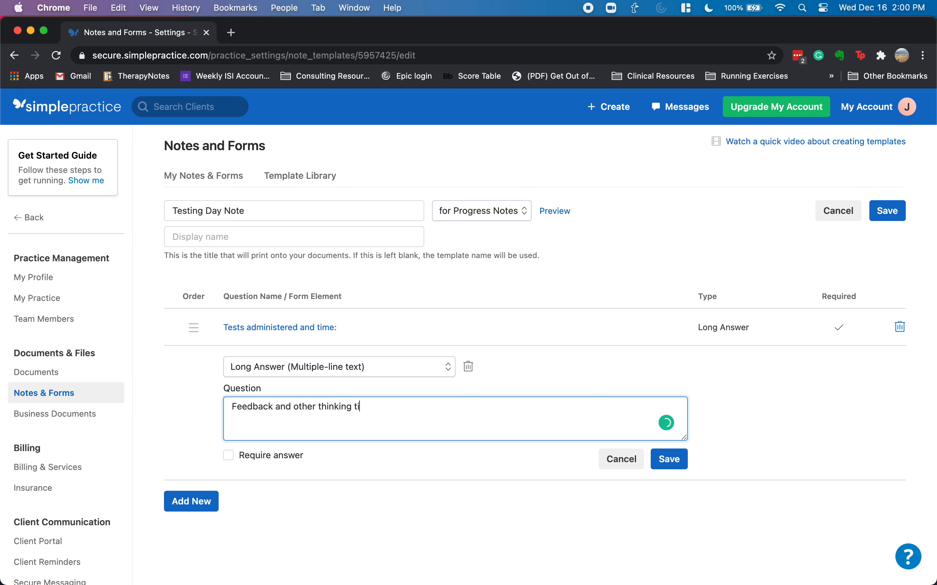
pyautogui.click(229, 456)
pyautogui.click(660, 460)
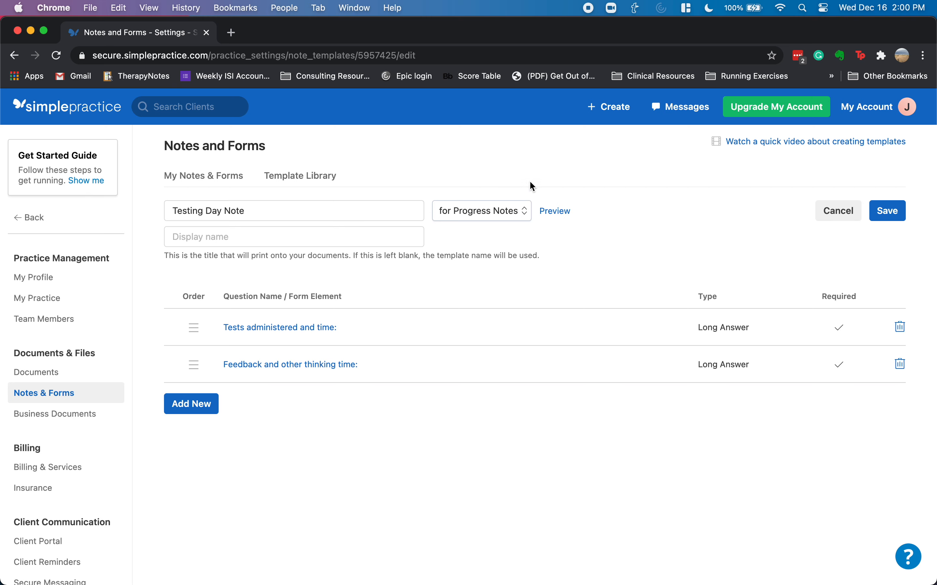
# - Keep editing at the unsaved-changes warning, then save the Testing Day Note template
pyautogui.click(76, 109)
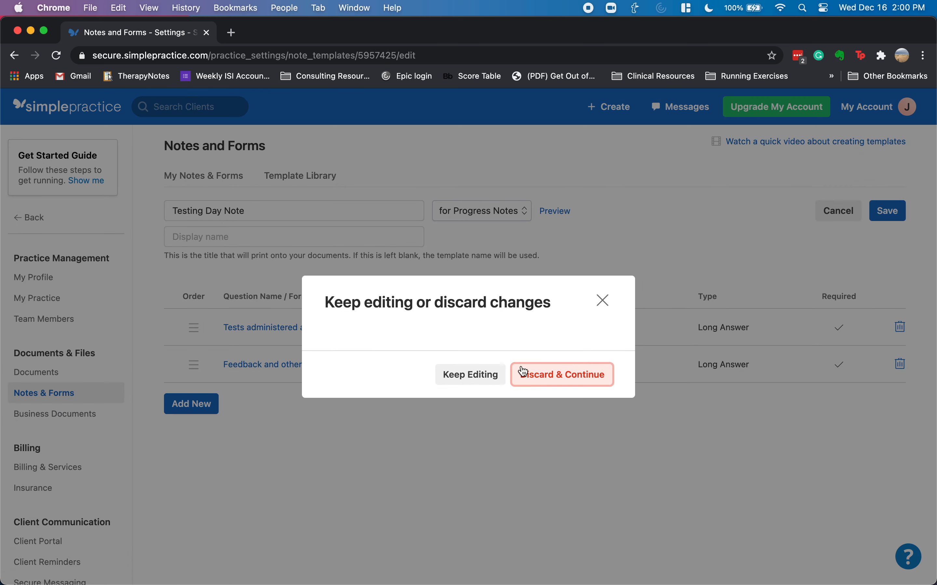
pyautogui.click(467, 378)
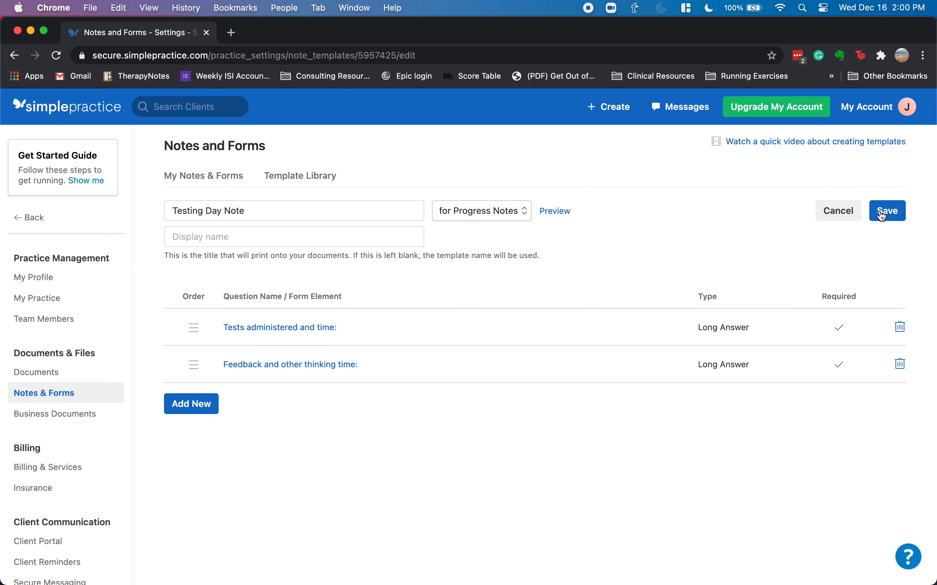
pyautogui.click(883, 214)
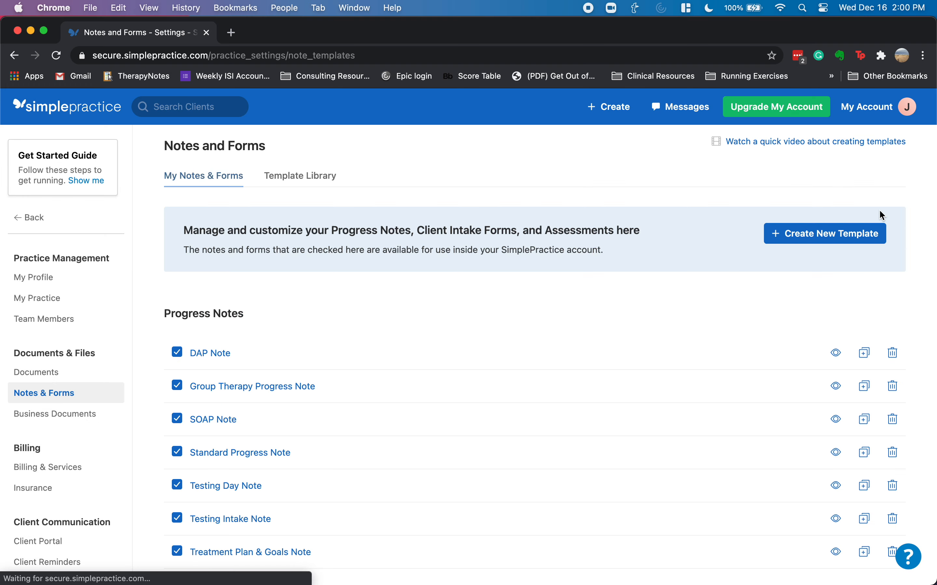
pyautogui.click(43, 109)
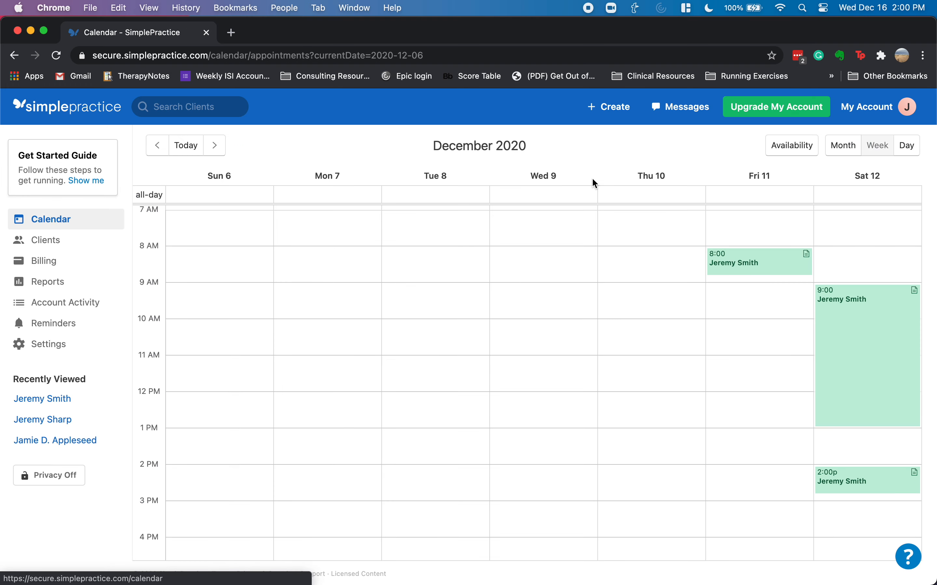
# - Write and save a Testing Intake Note for Dec 11 8:00: referring provider PCP, purpose r/o ADHD
pyautogui.click(807, 257)
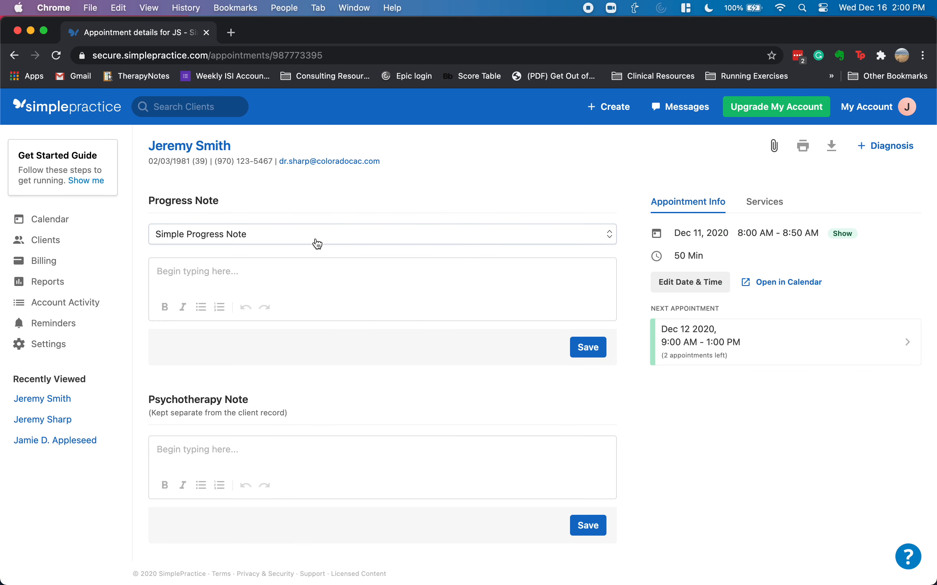
pyautogui.click(317, 244)
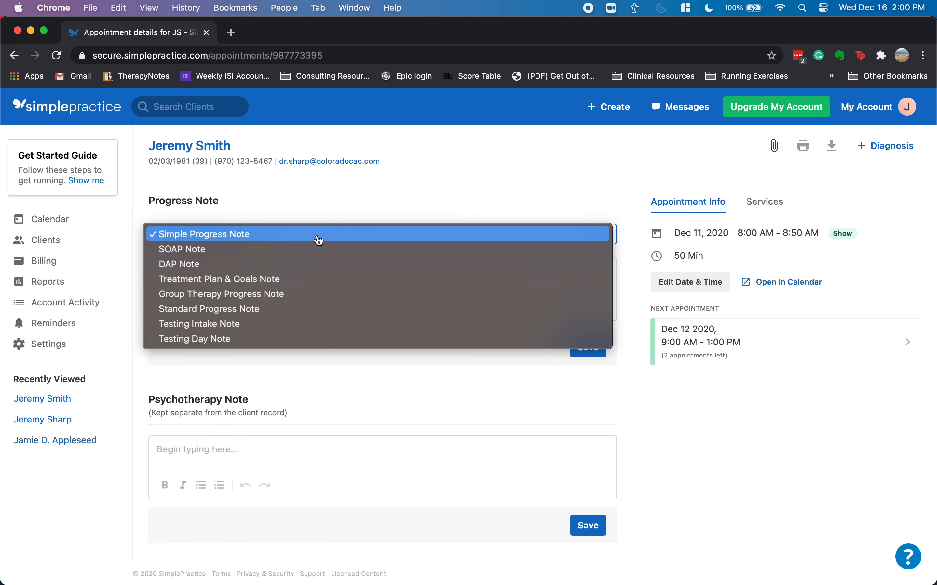
pyautogui.click(235, 330)
pyautogui.click(211, 286)
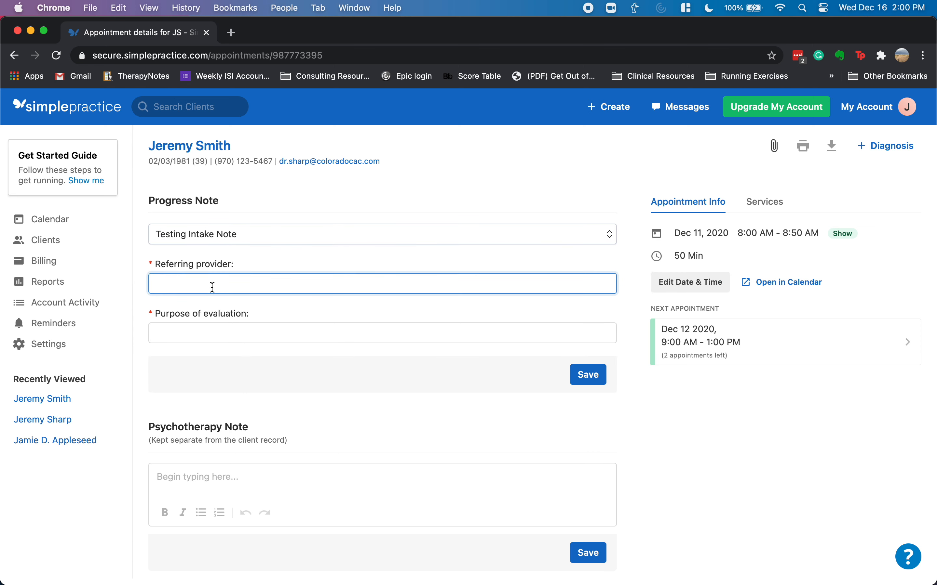
pyautogui.write('PCP')
pyautogui.press('Tab')
pyautogui.write('r/')
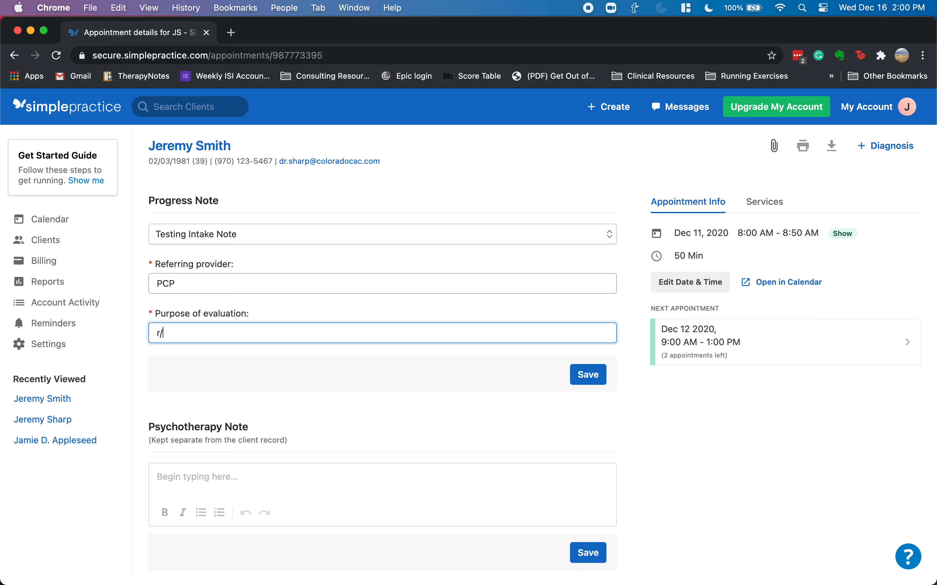
pyautogui.write('o ADHD')
pyautogui.press('Tab')
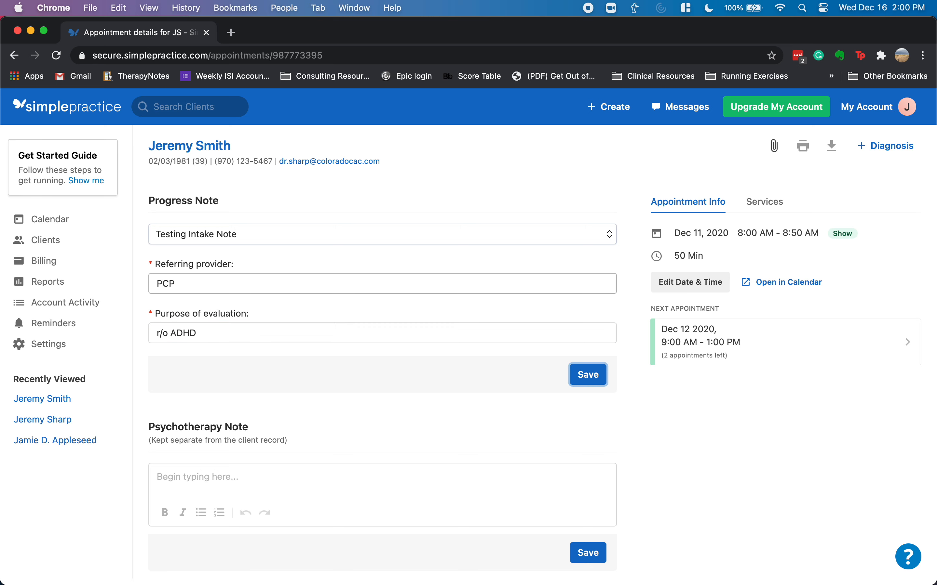
pyautogui.scroll(-1, 432, 401)
pyautogui.scroll(1, 432, 401)
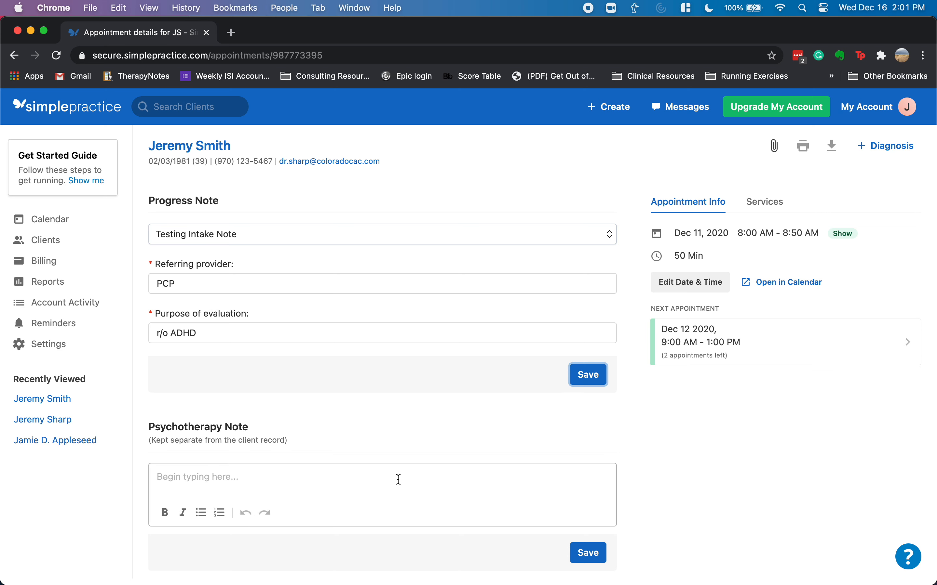
pyautogui.click(586, 379)
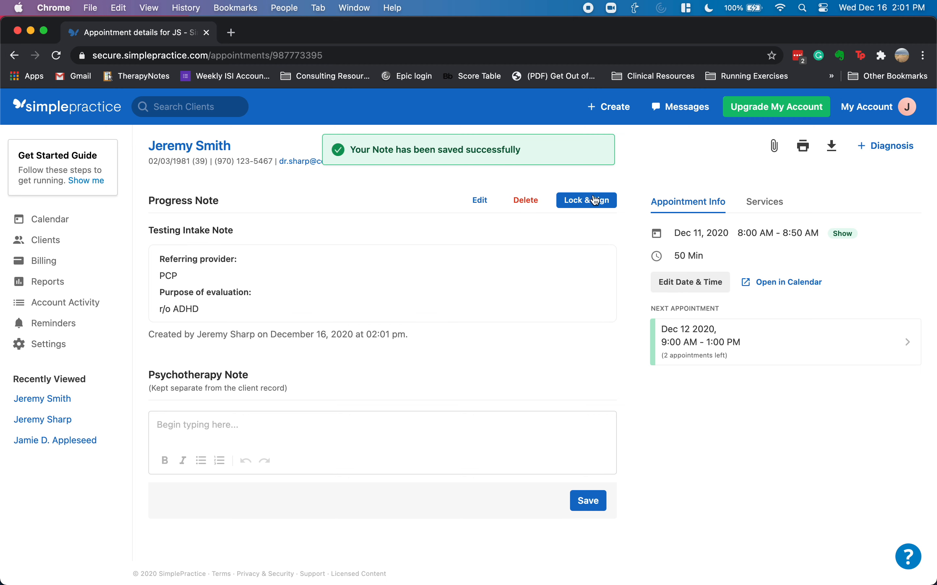
# - Lock and sign the Dec 11 intake note, then go to the Dec 12 appointment
pyautogui.click(590, 208)
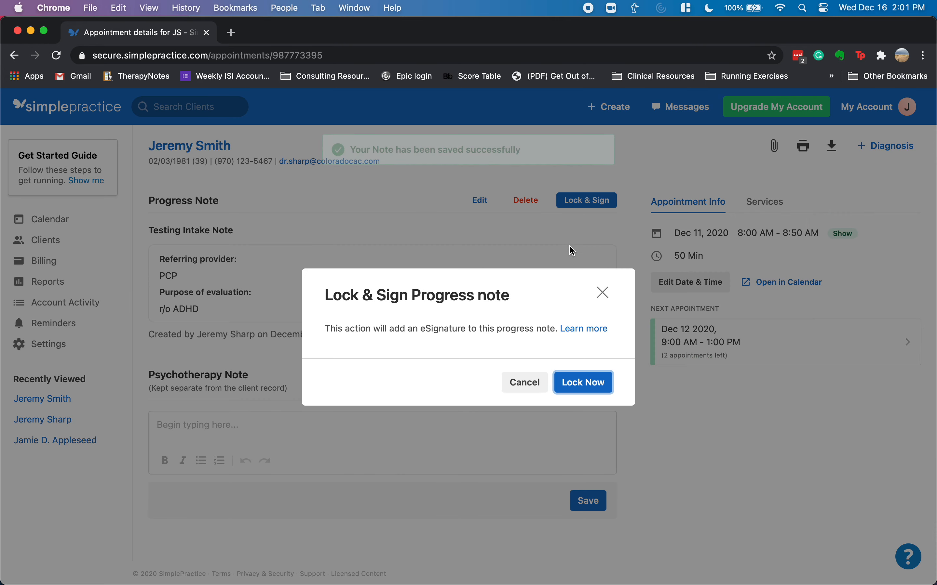
pyautogui.click(585, 382)
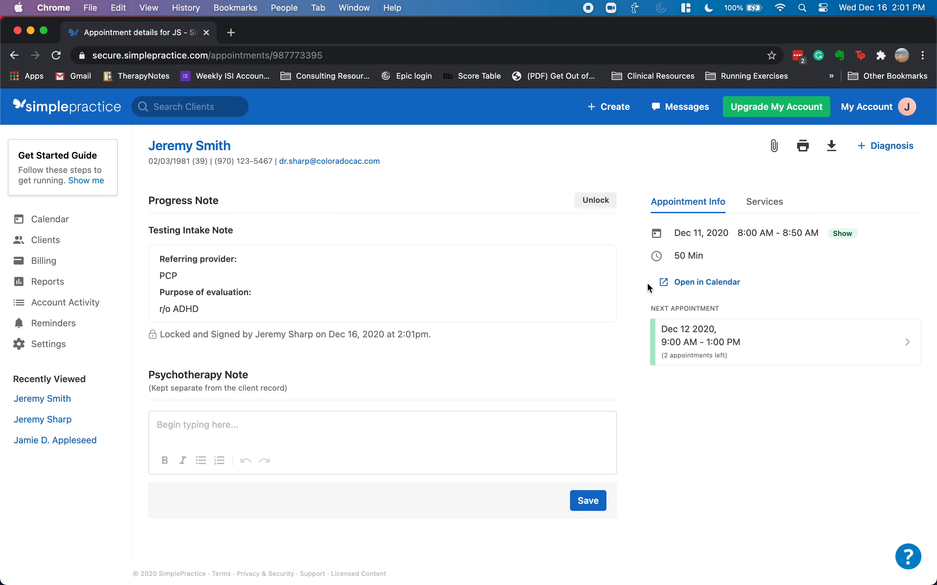
pyautogui.click(796, 347)
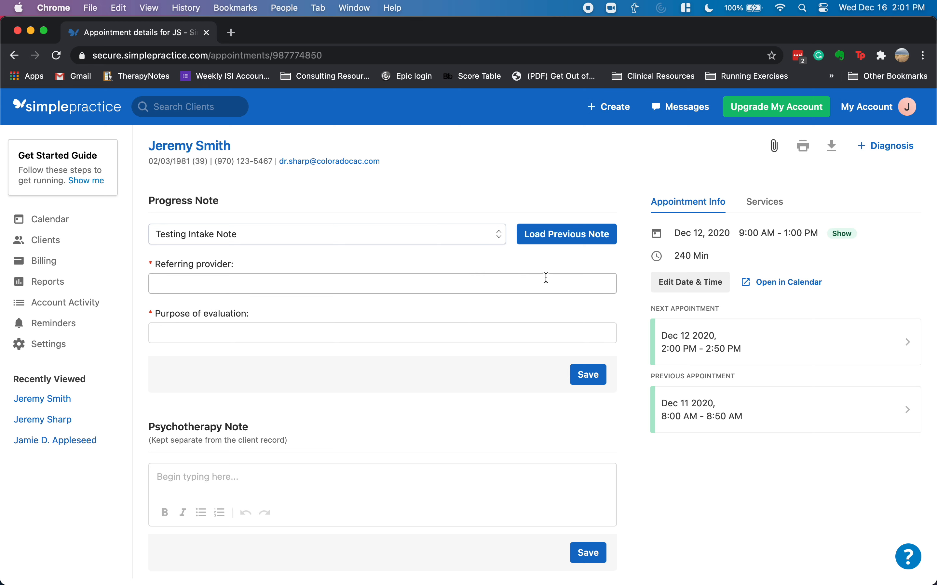
# - Save a Testing Day Note with tests 'WISC, WIAT: 2 HOURS' and feedback 'none'
pyautogui.click(437, 242)
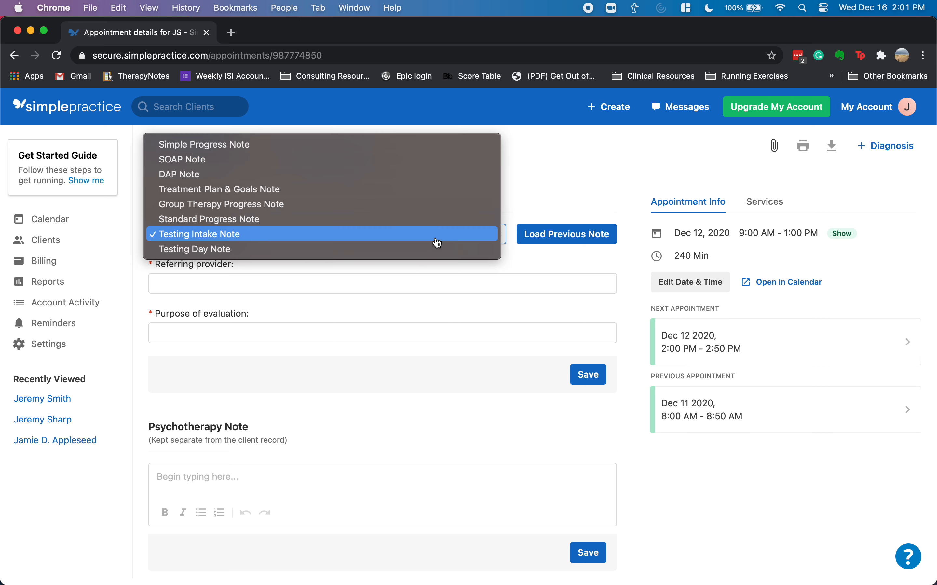
pyautogui.click(363, 250)
pyautogui.click(259, 283)
pyautogui.write('WISC')
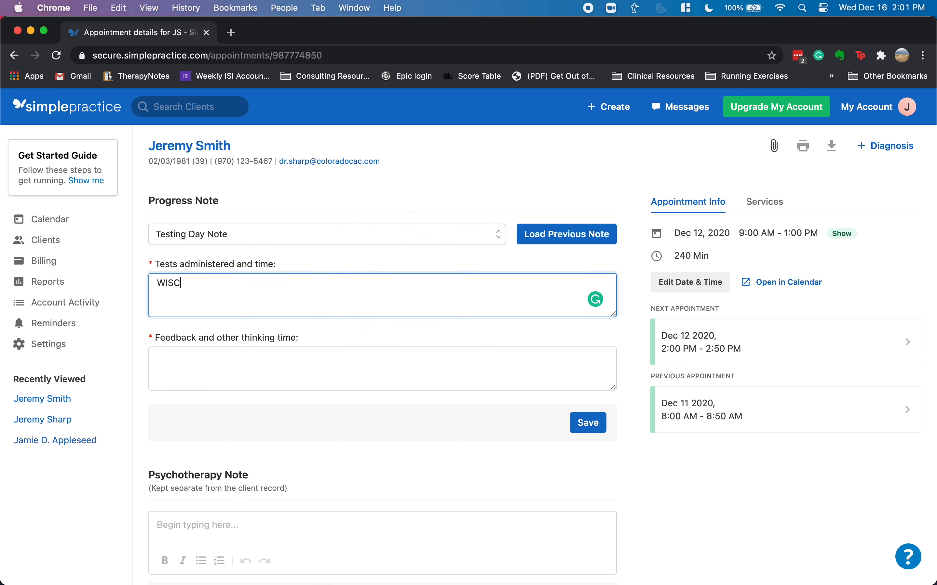
pyautogui.write(', WIAT: 2 HOURS')
pyautogui.press('Tab')
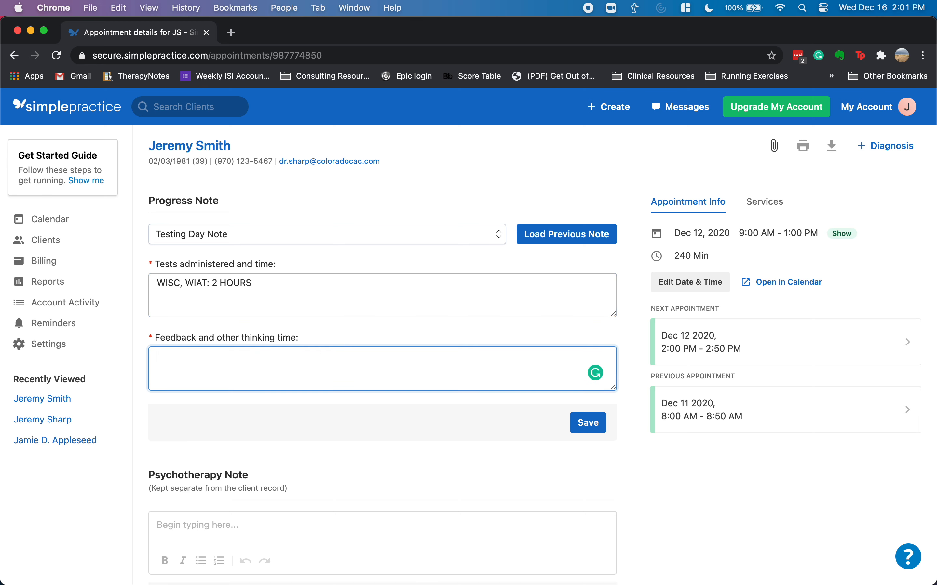
pyautogui.write('none')
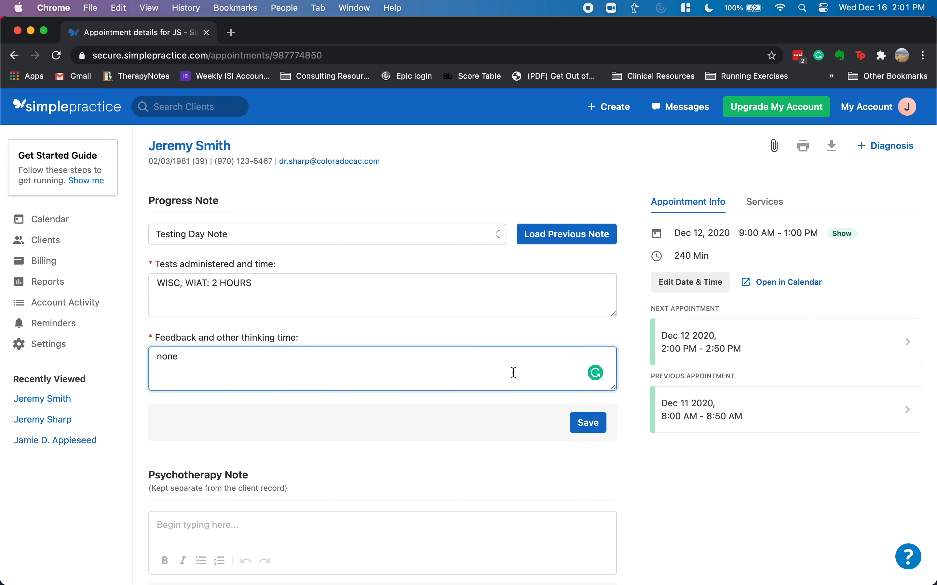
pyautogui.click(588, 424)
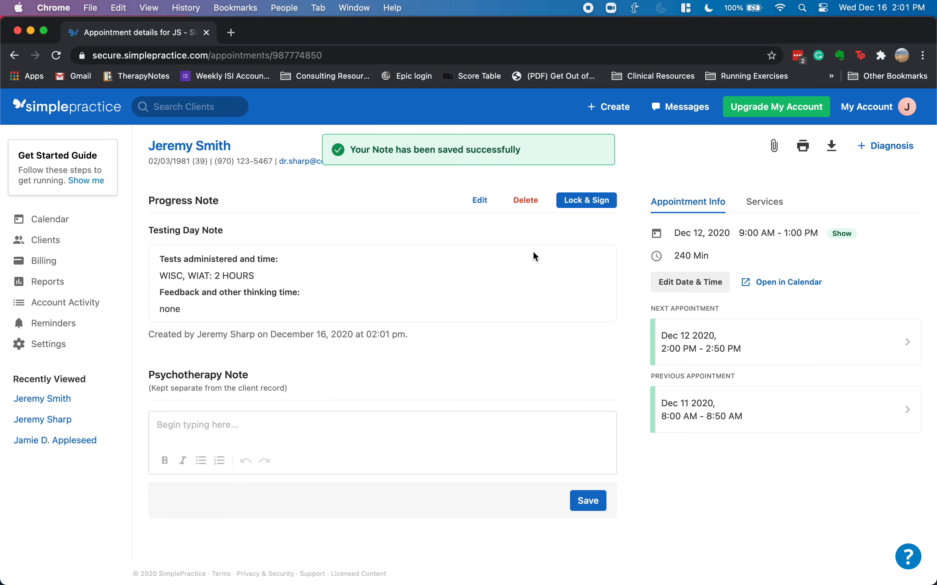
# - Lock and sign the Dec 12 morning testing day note
pyautogui.click(597, 202)
pyautogui.click(587, 387)
pyautogui.click(743, 344)
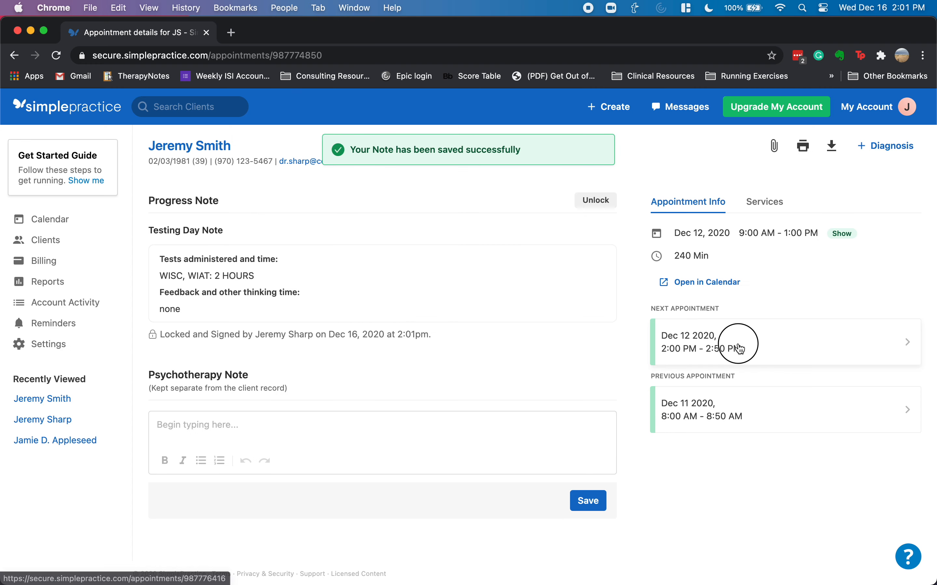
# - Save a Testing Day Note with tests 'none' and feedback '240 minutes'
pyautogui.click(387, 240)
pyautogui.click(332, 224)
pyautogui.click(298, 235)
pyautogui.click(277, 248)
pyautogui.click(257, 288)
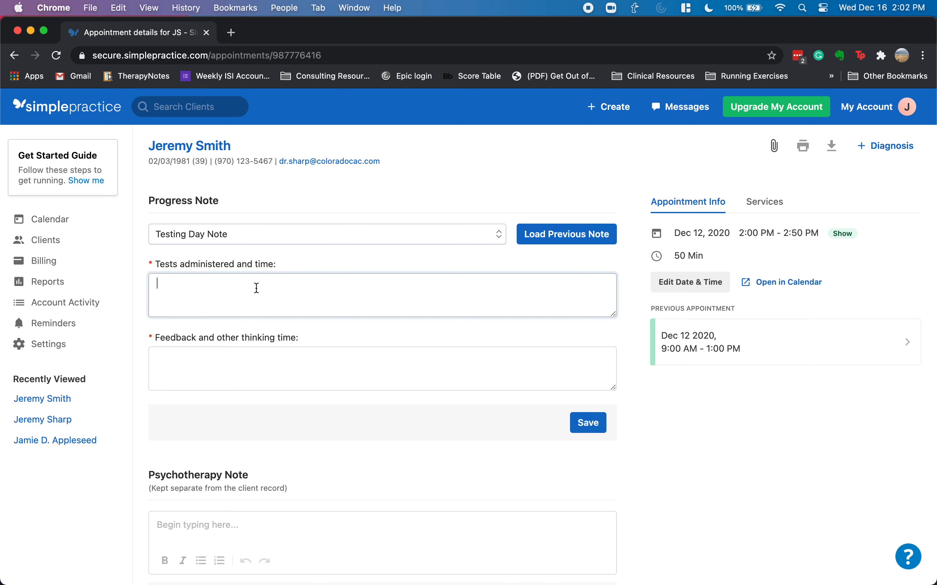
pyautogui.write('none')
pyautogui.press('Tab')
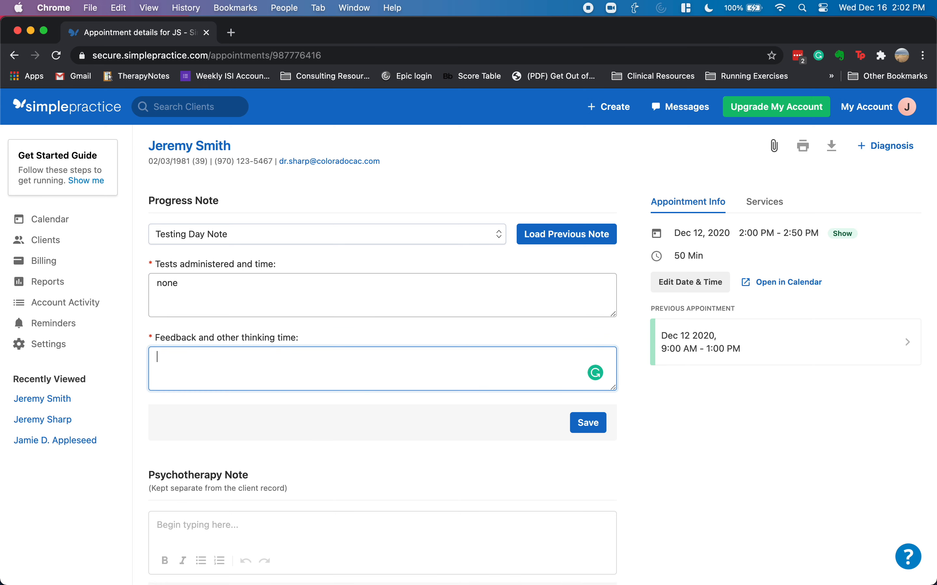
pyautogui.write('240 minutes')
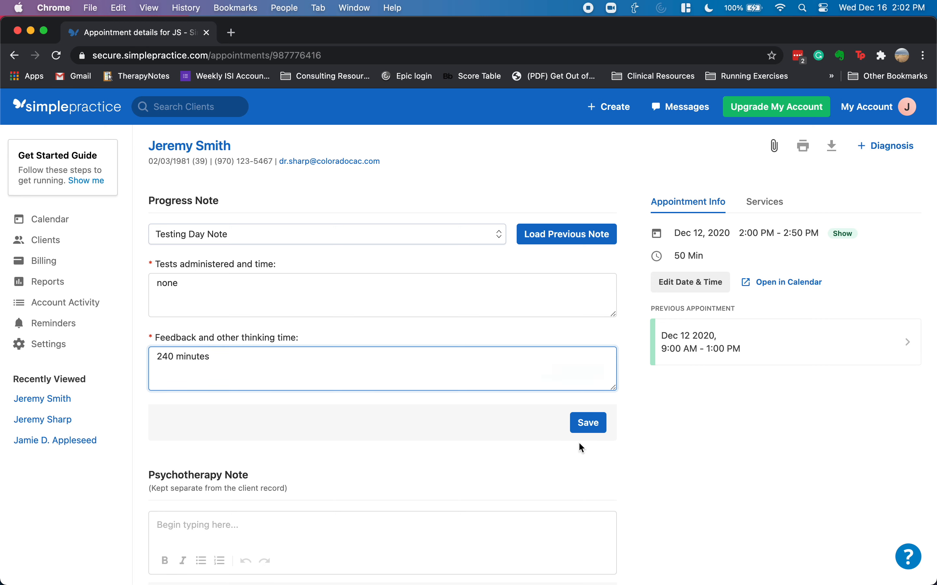
pyautogui.click(587, 424)
# - Review the billed services: 96132 and 96133 totaling $220
pyautogui.click(766, 205)
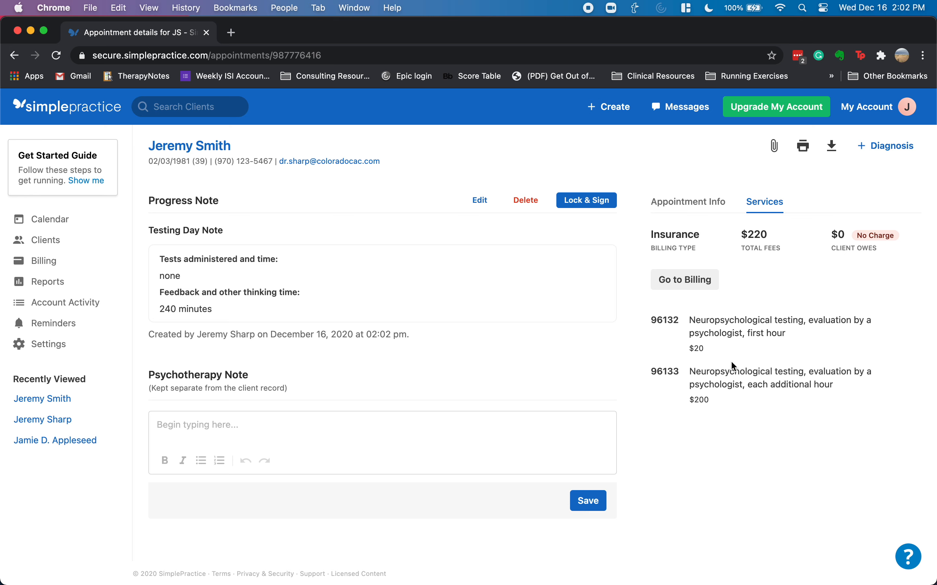
pyautogui.scroll(-1, 725, 374)
pyautogui.scroll(1, 726, 374)
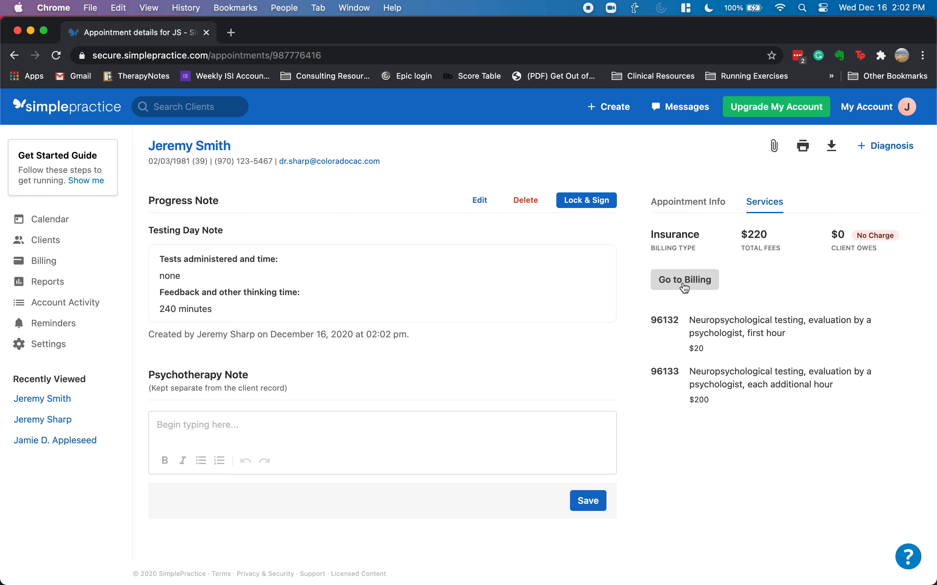
# - Check the second Dec 12 appointment's billing, leaving 96137 unchanged, then go to Settings
pyautogui.click(700, 288)
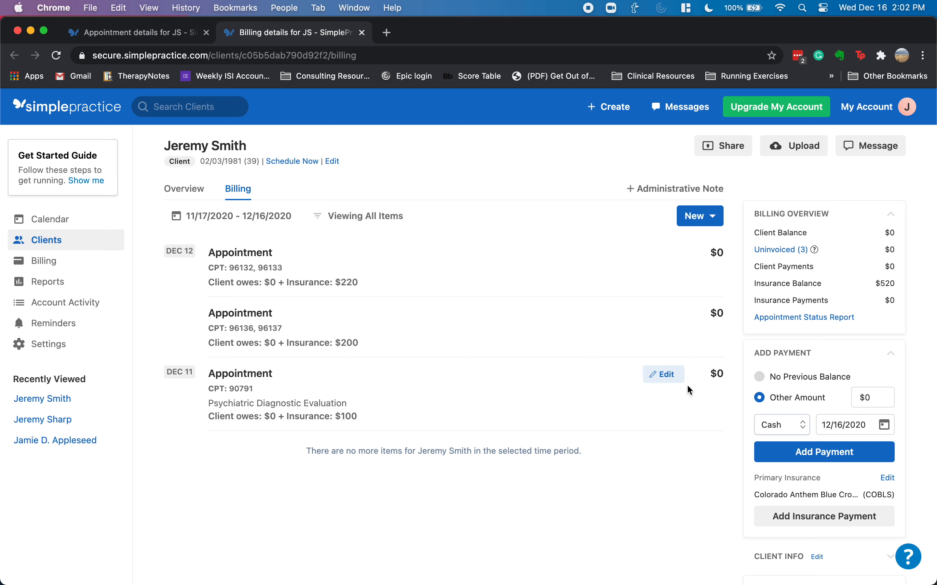
pyautogui.click(667, 314)
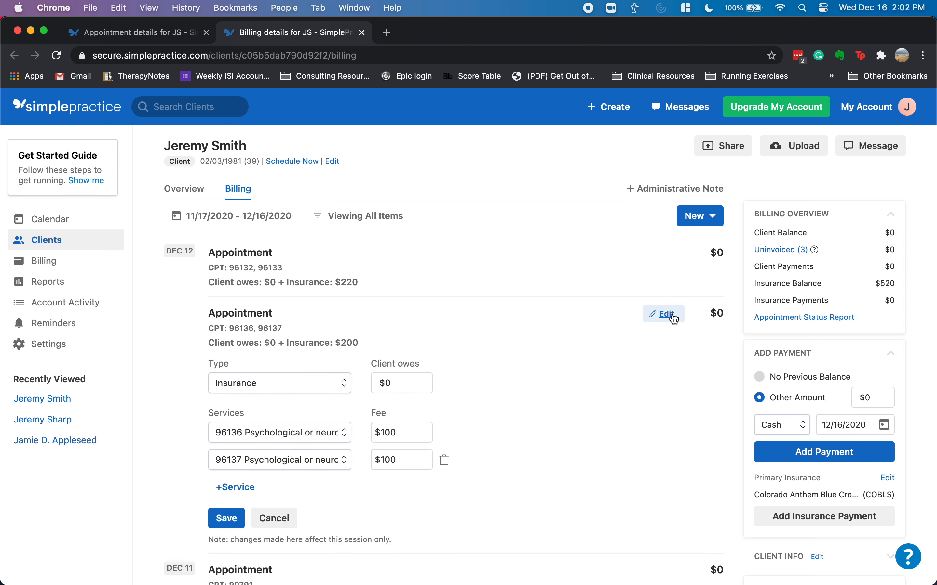
pyautogui.scroll(-3, 422, 391)
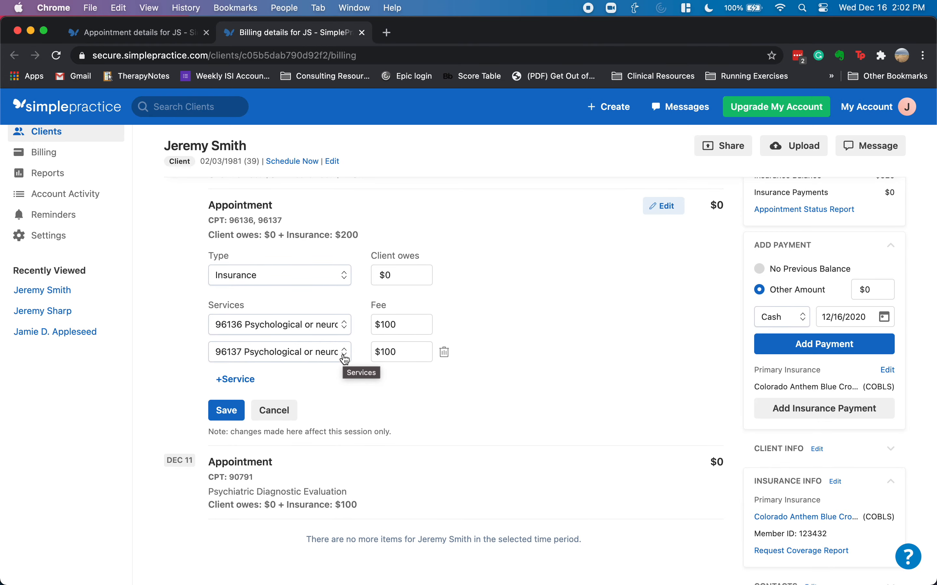
pyautogui.click(332, 359)
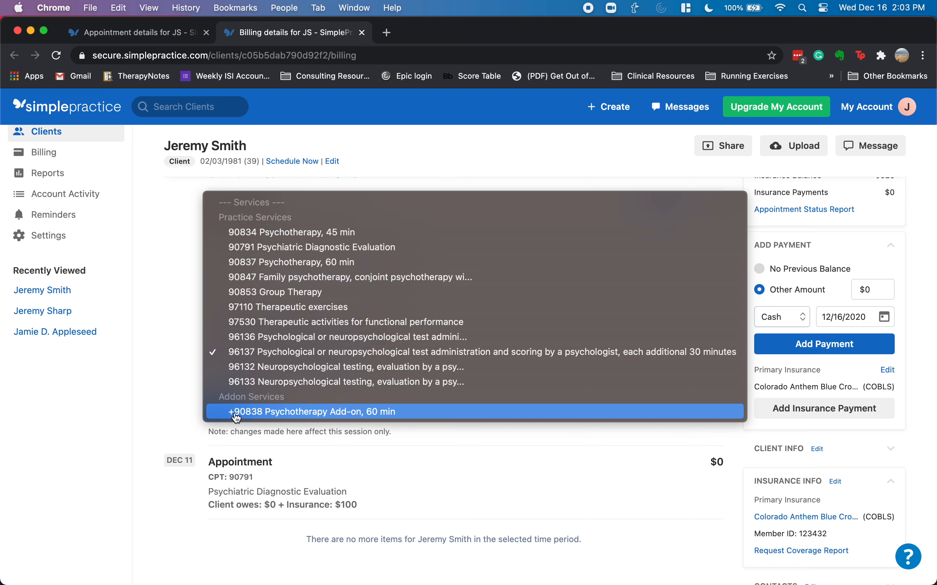
pyautogui.click(455, 437)
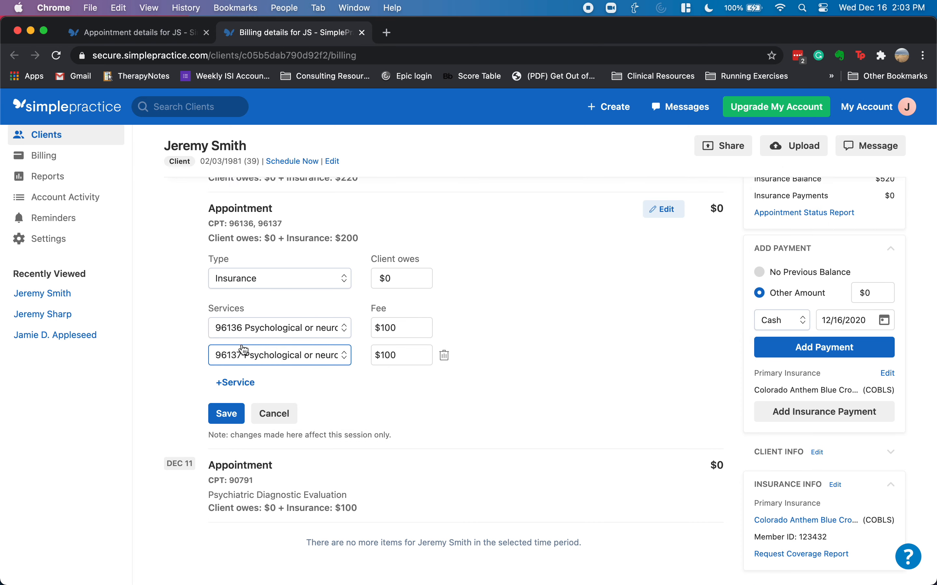
pyautogui.scroll(2, 240, 345)
pyautogui.click(93, 288)
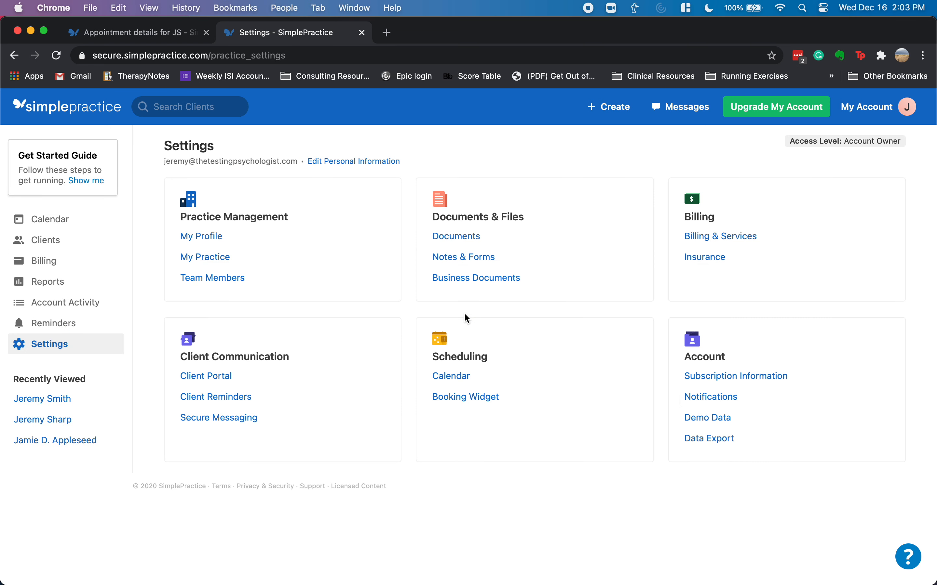
# - Bring up the practice's services list under Billing & Services settings
pyautogui.click(714, 237)
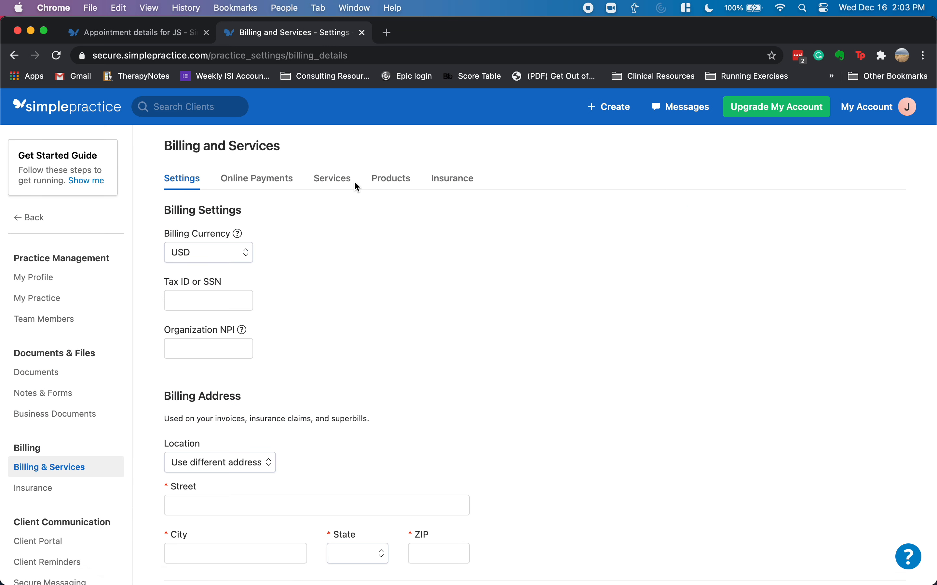
pyautogui.click(344, 181)
pyautogui.scroll(-6, 391, 301)
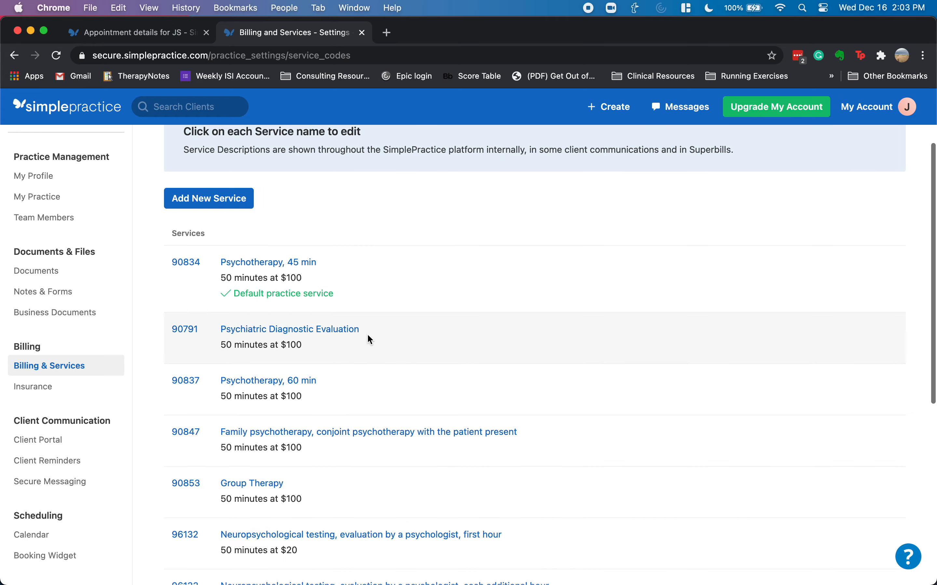
pyautogui.scroll(-6, 377, 340)
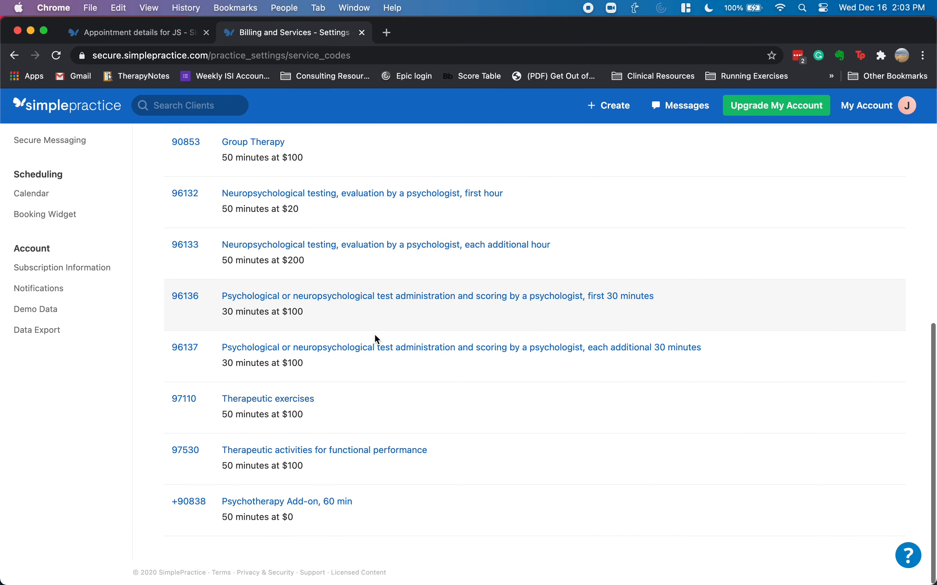
pyautogui.scroll(1, 310, 360)
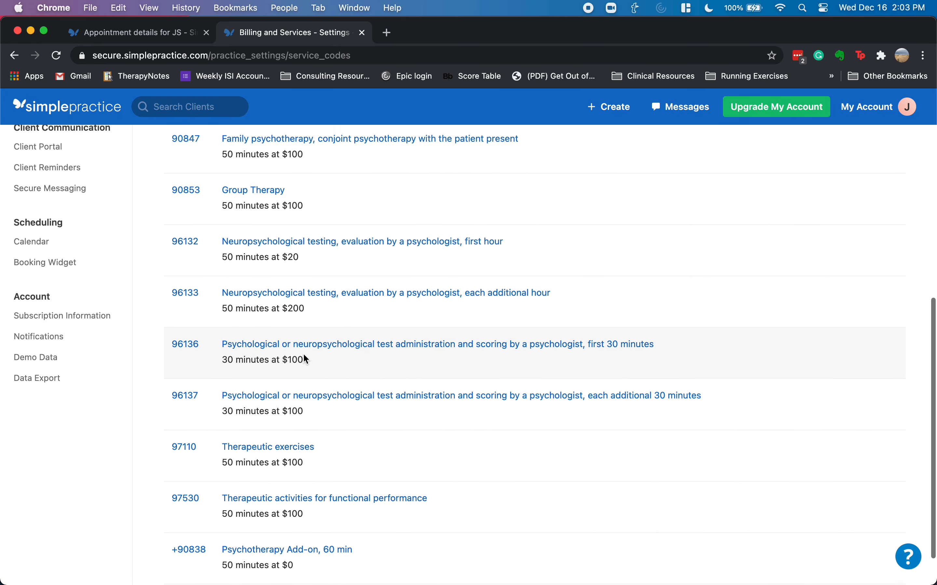
# - Look over the 96137 service without saving, then begin a blank new service
pyautogui.click(273, 401)
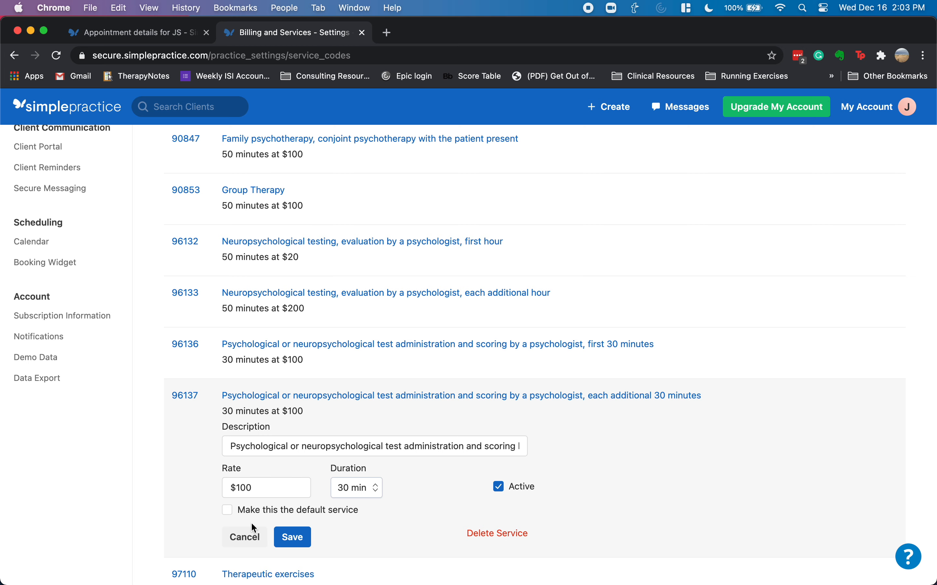
pyautogui.scroll(-3, 370, 445)
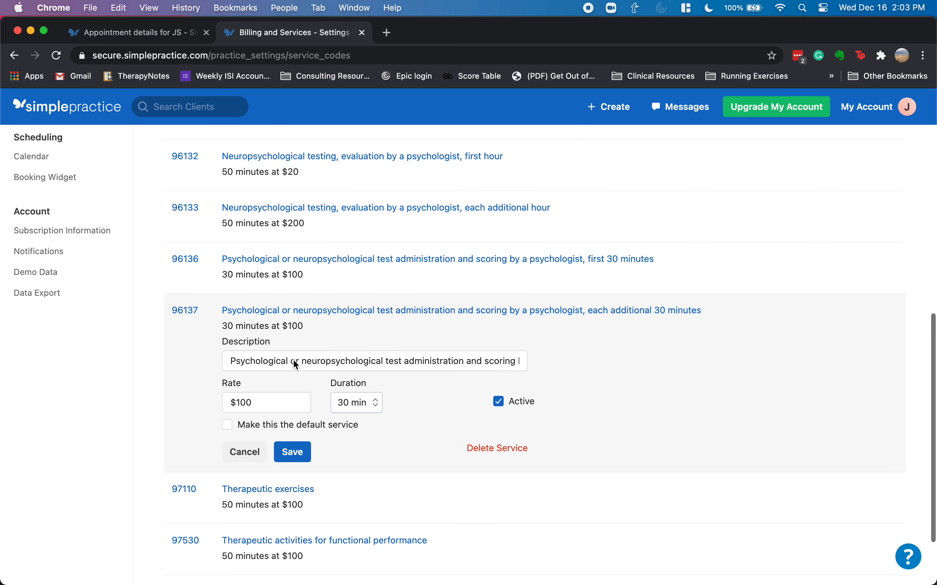
pyautogui.click(181, 315)
pyautogui.click(188, 350)
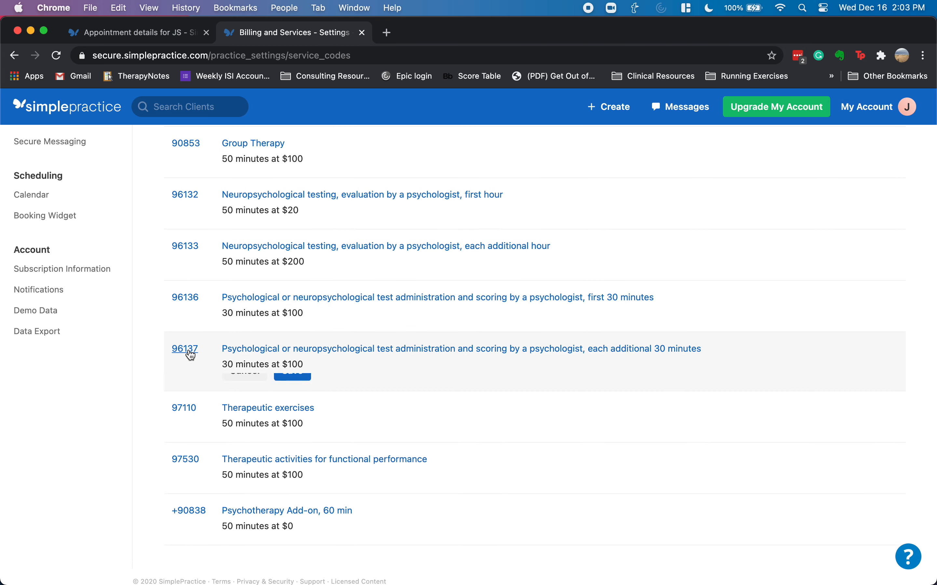
pyautogui.click(188, 350)
pyautogui.scroll(10, 257, 332)
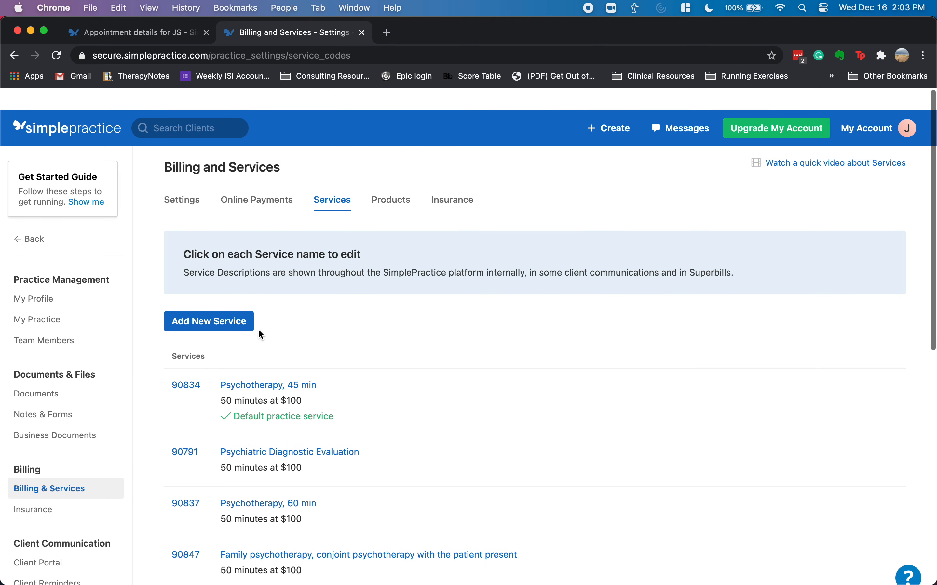
pyautogui.click(197, 299)
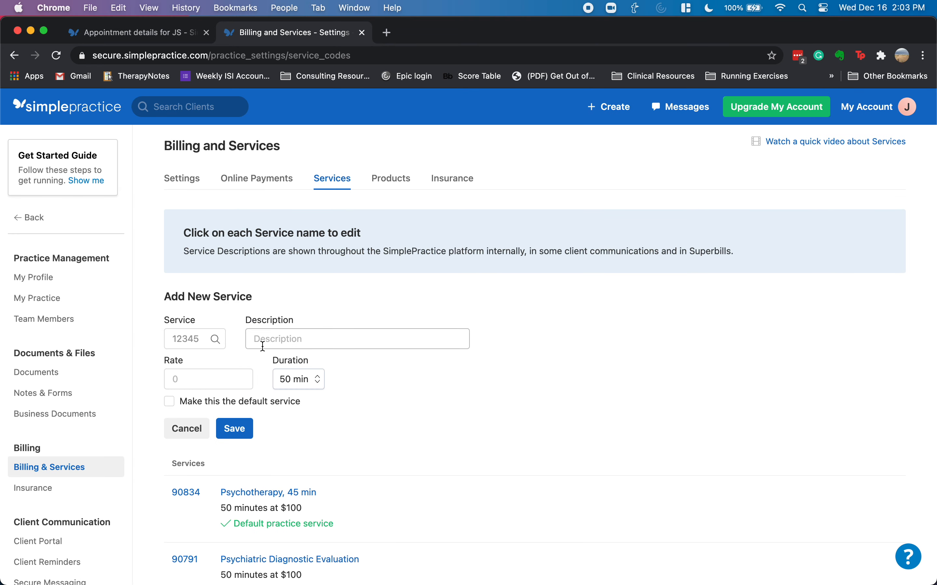
# - Create new service code +96137 described as 'testing - addt'l 30 minutes'
pyautogui.click(200, 338)
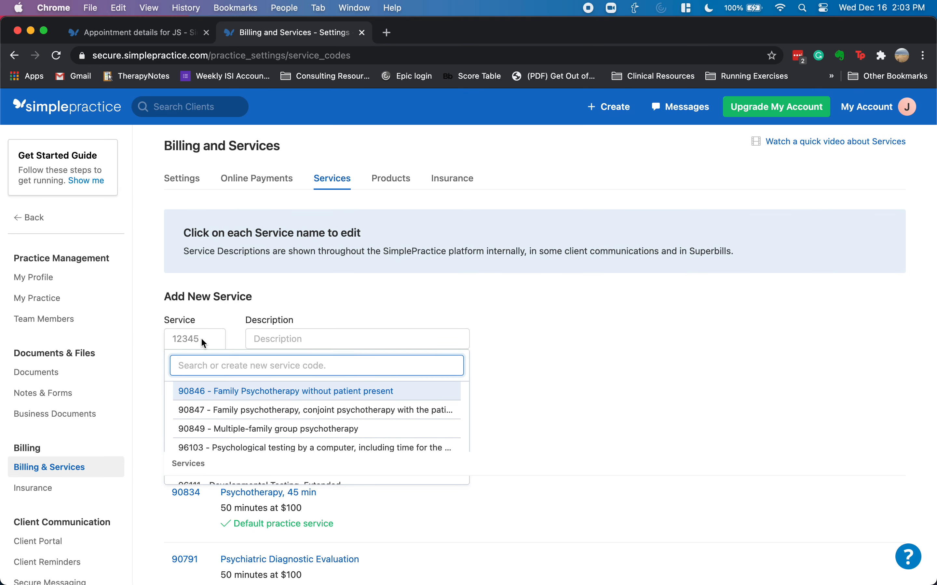
pyautogui.write('+96137')
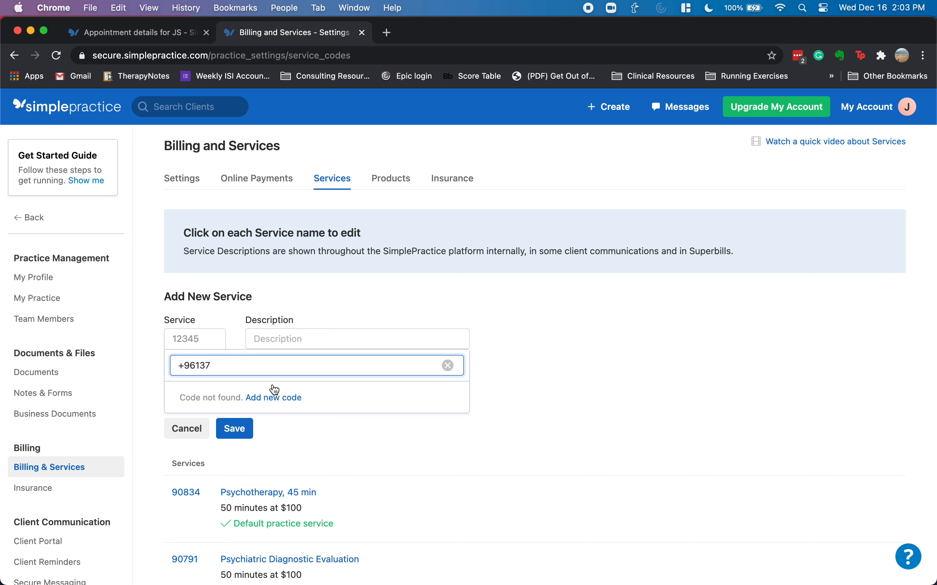
pyautogui.click(274, 403)
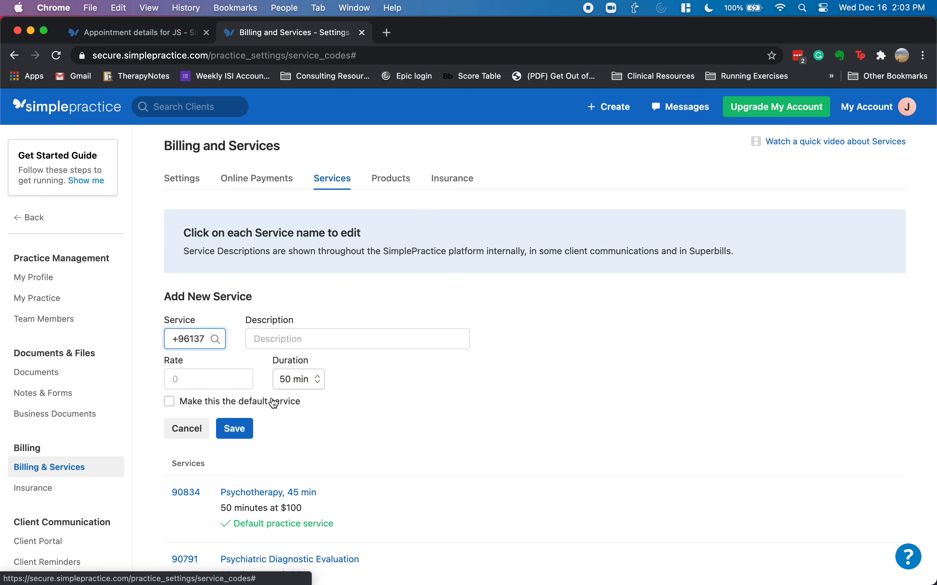
pyautogui.click(288, 337)
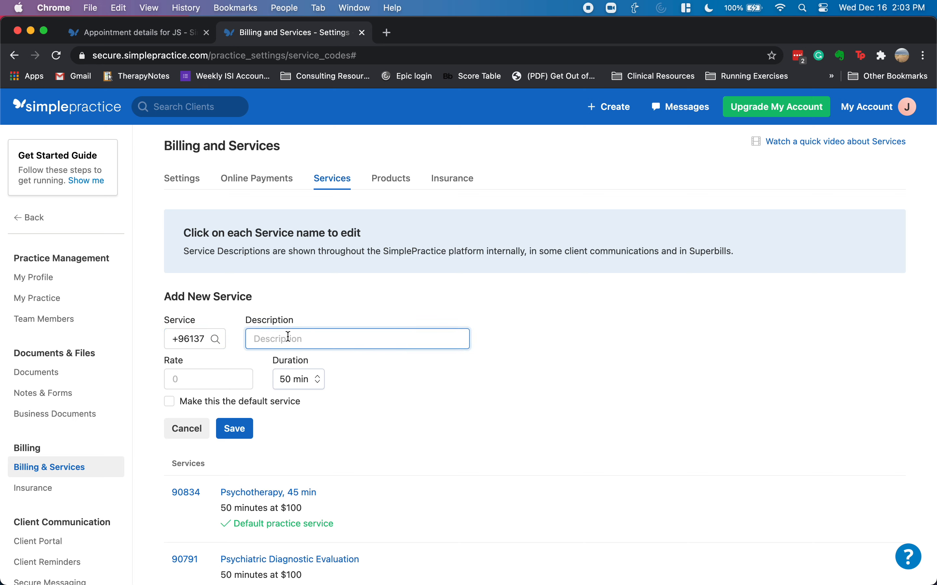
pyautogui.write("testing - addt'l 30 minutes")
# - Give it a $100 rate and 30 min duration, save it, and begin another new service
pyautogui.press('Tab')
pyautogui.write('100')
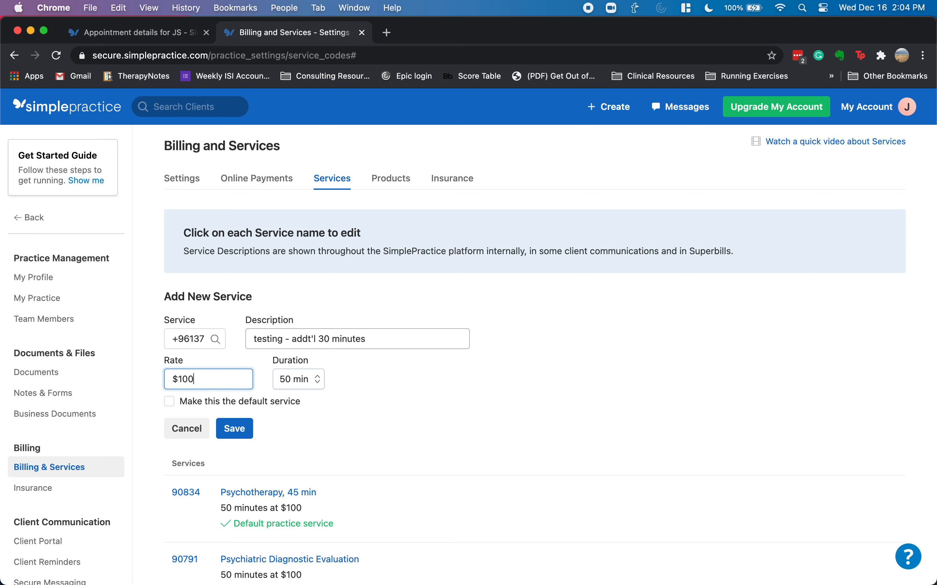
pyautogui.click(298, 379)
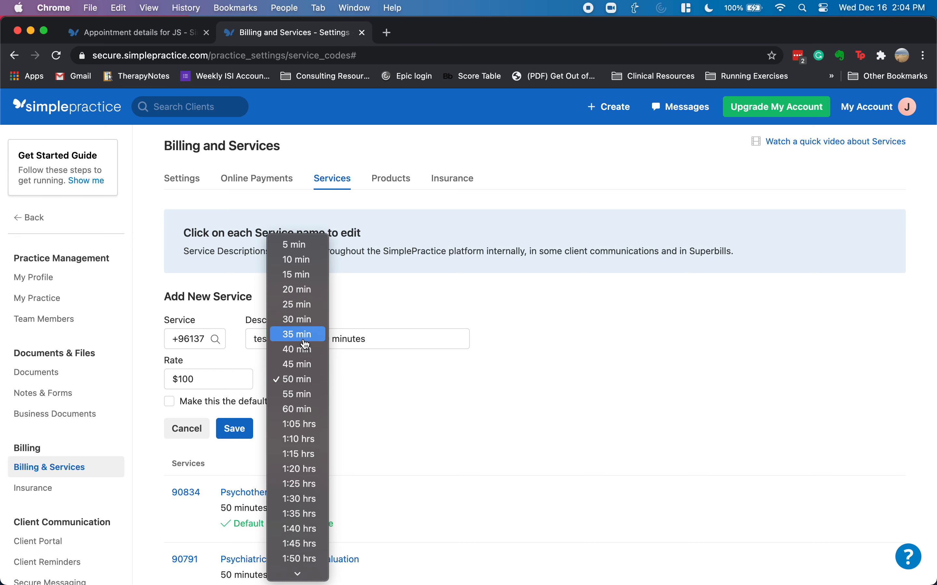
pyautogui.click(305, 320)
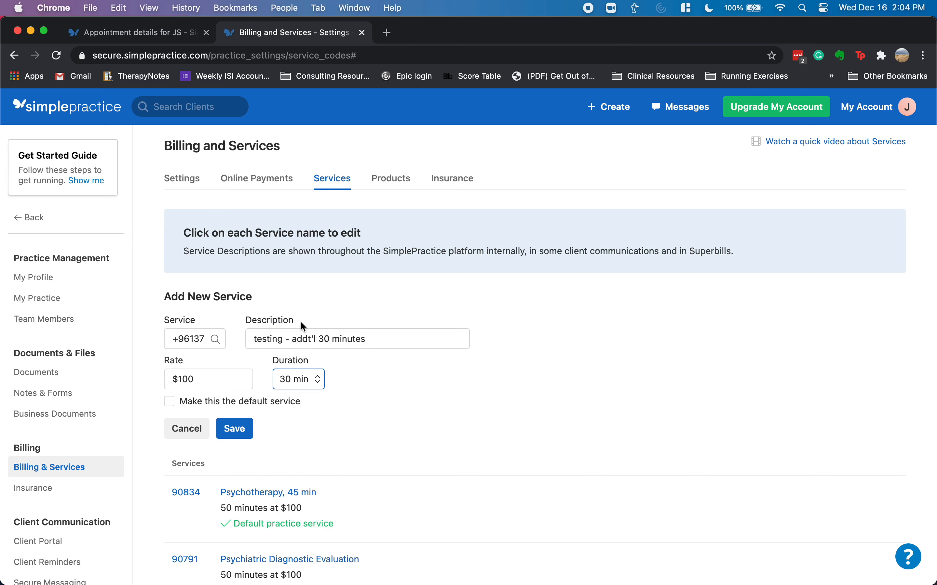
pyautogui.click(246, 433)
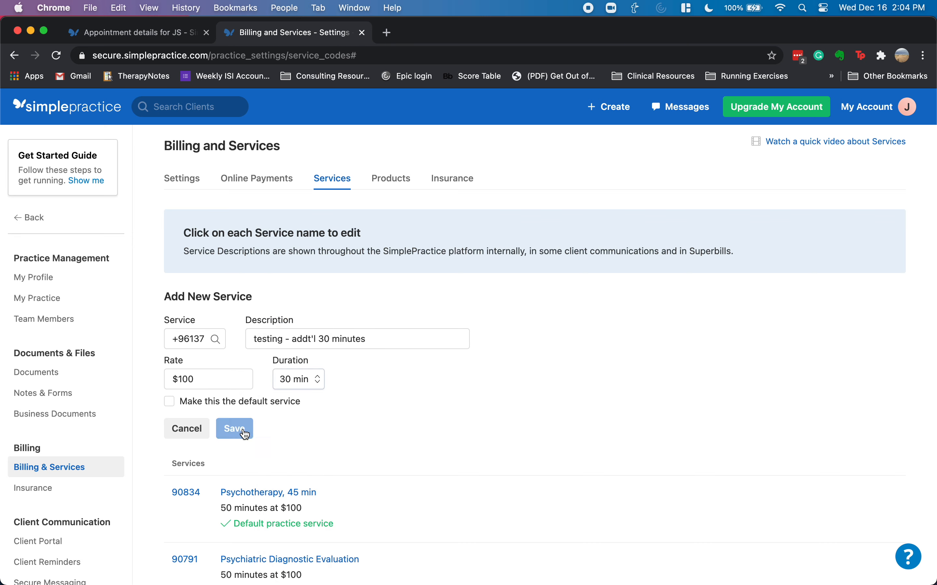
pyautogui.click(229, 303)
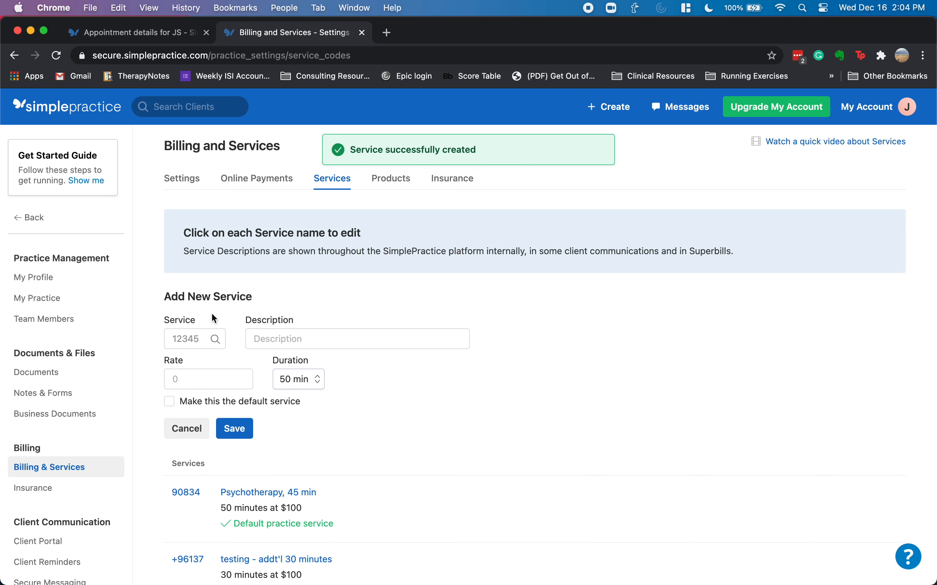
pyautogui.click(192, 341)
# - Save service +96133 'Feedback and thinking - addt'l time 60 min' at $200, then return to the calendar
pyautogui.write('+96133')
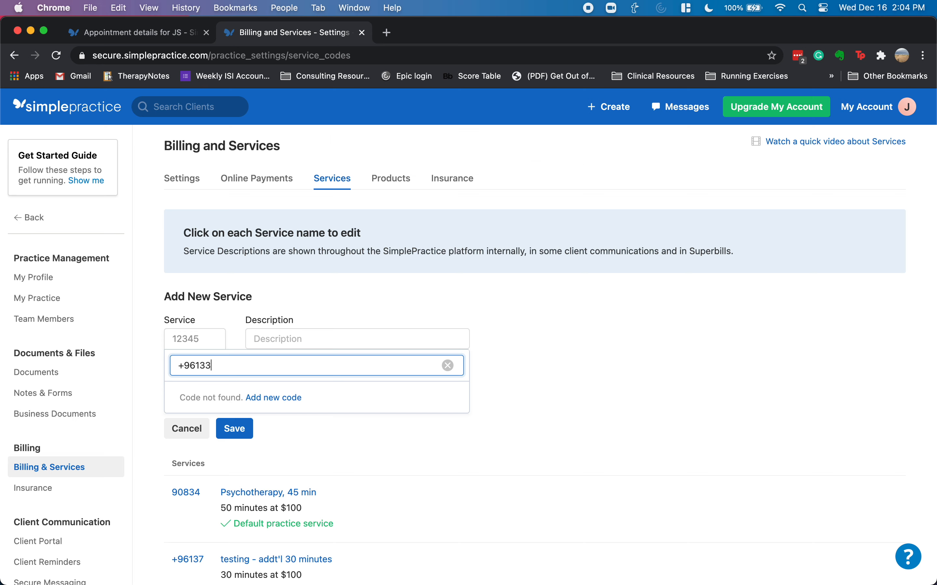
pyautogui.click(261, 399)
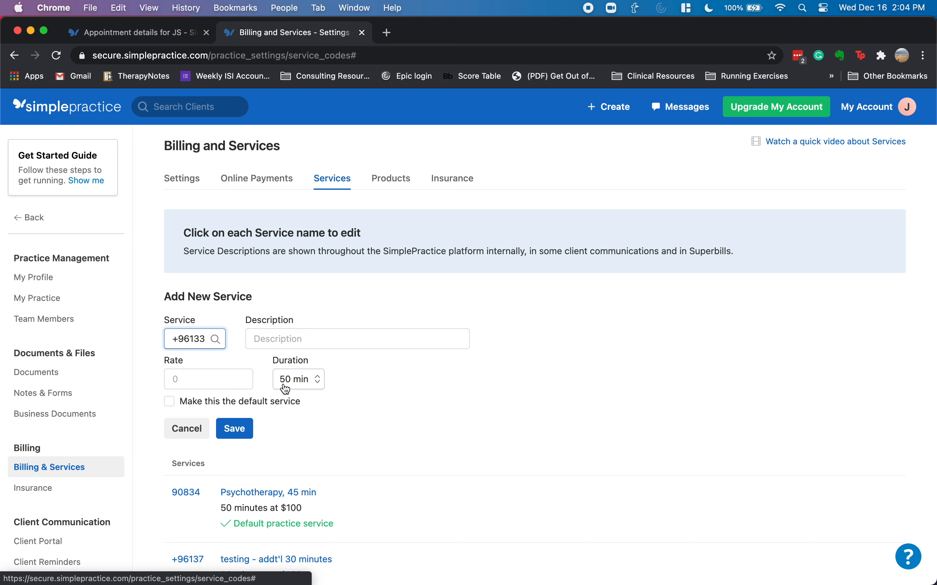
pyautogui.click(299, 341)
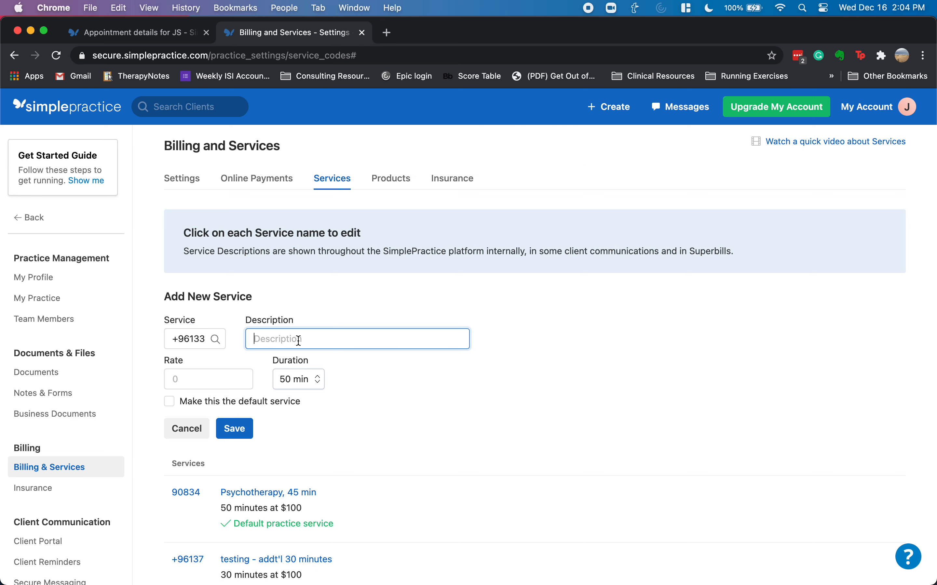
pyautogui.write("Feedback and thinking - addt'l ")
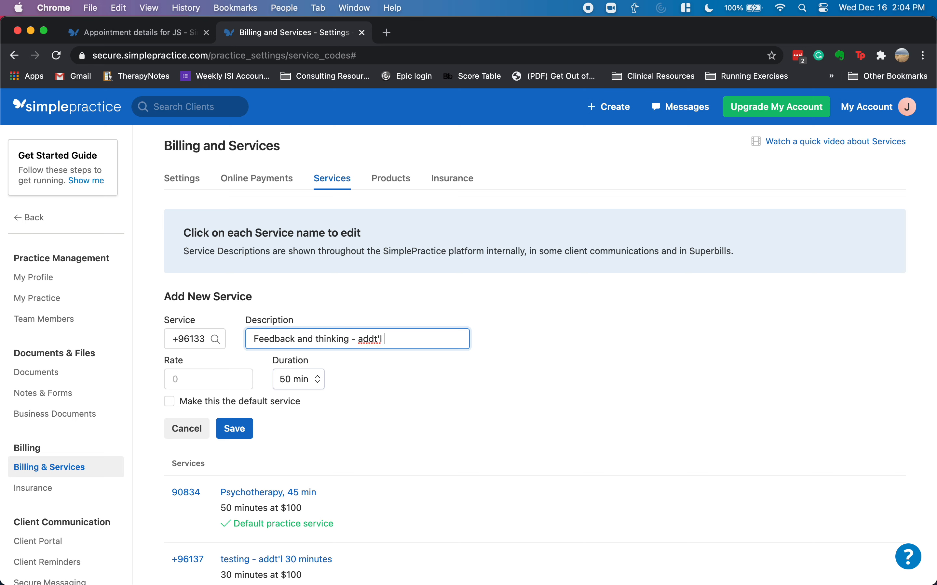
pyautogui.write('time 60 min')
pyautogui.click(193, 381)
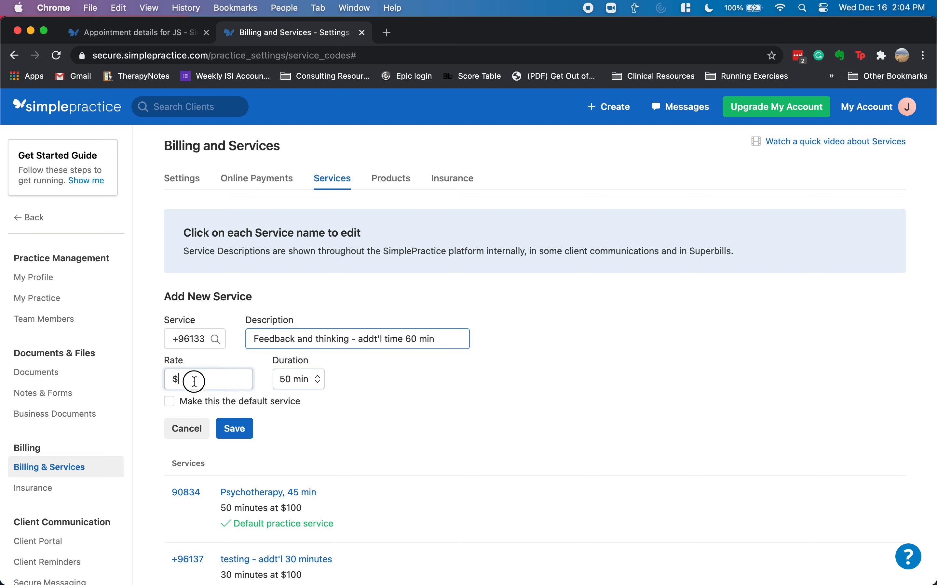
pyautogui.write('200')
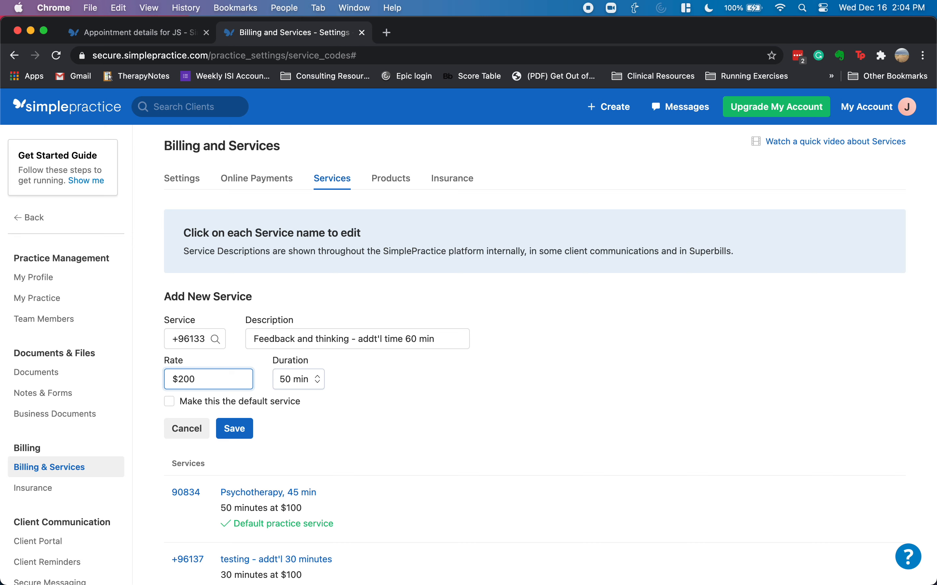
pyautogui.click(234, 429)
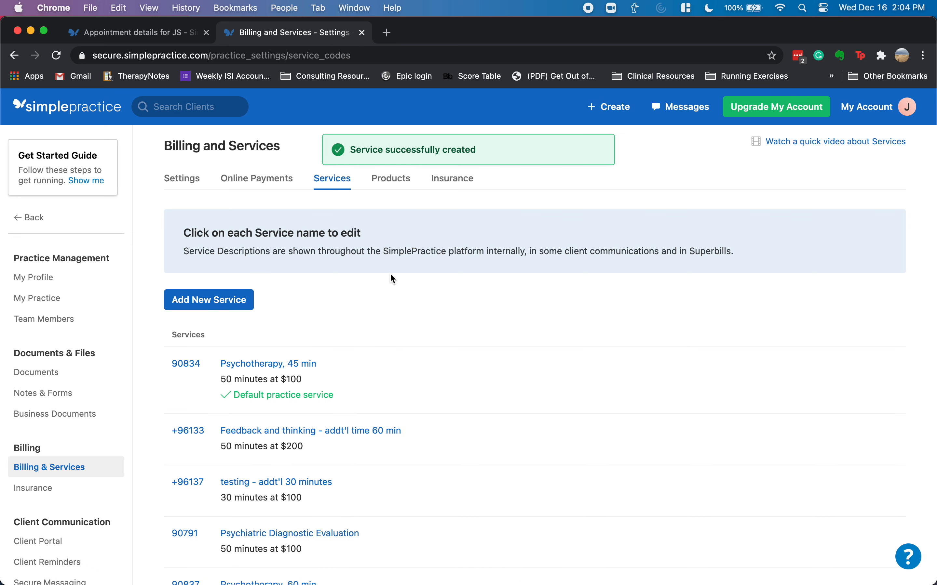
pyautogui.click(96, 111)
# - Check the Dec 12 9:00 appointment's services and contact info, then cancel without changes
pyautogui.click(157, 145)
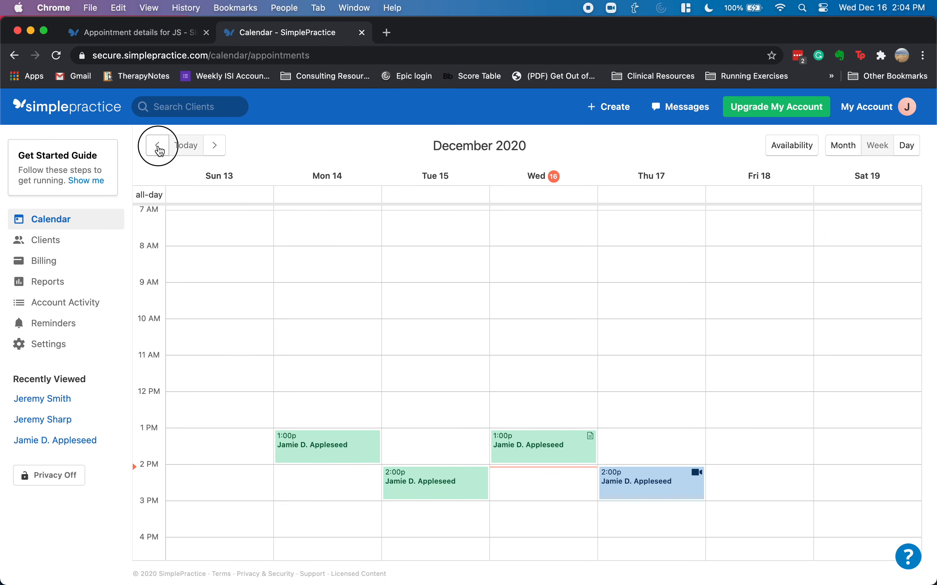
pyautogui.click(834, 322)
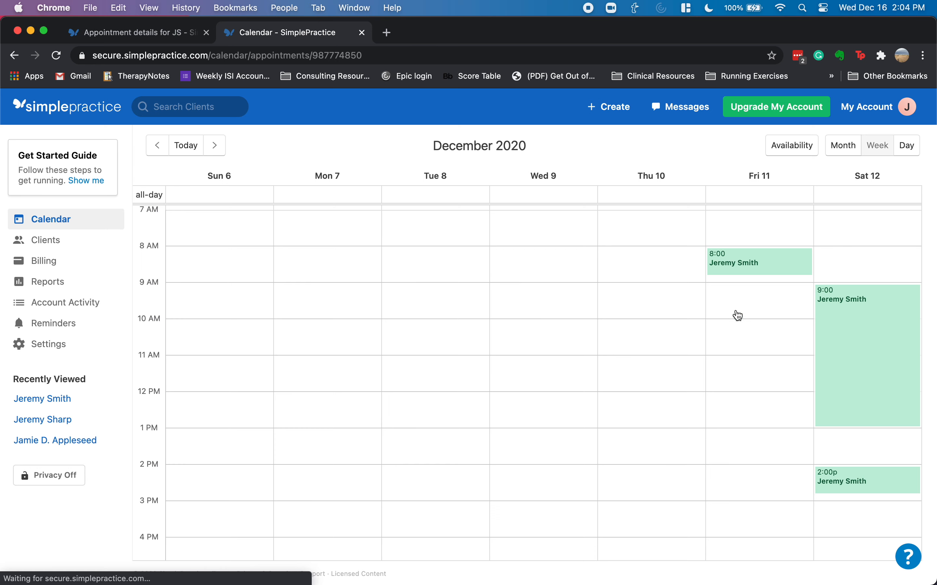
pyautogui.click(677, 345)
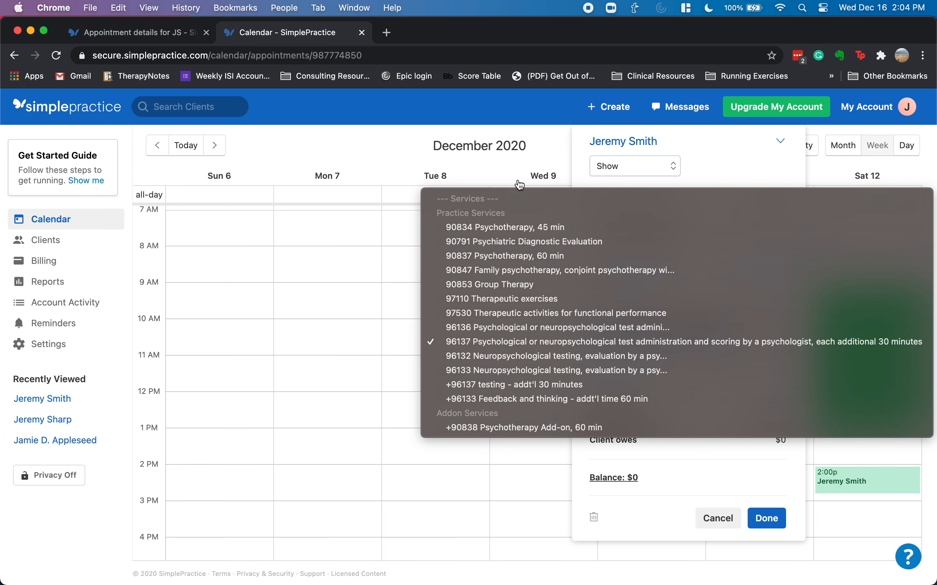
pyautogui.click(537, 156)
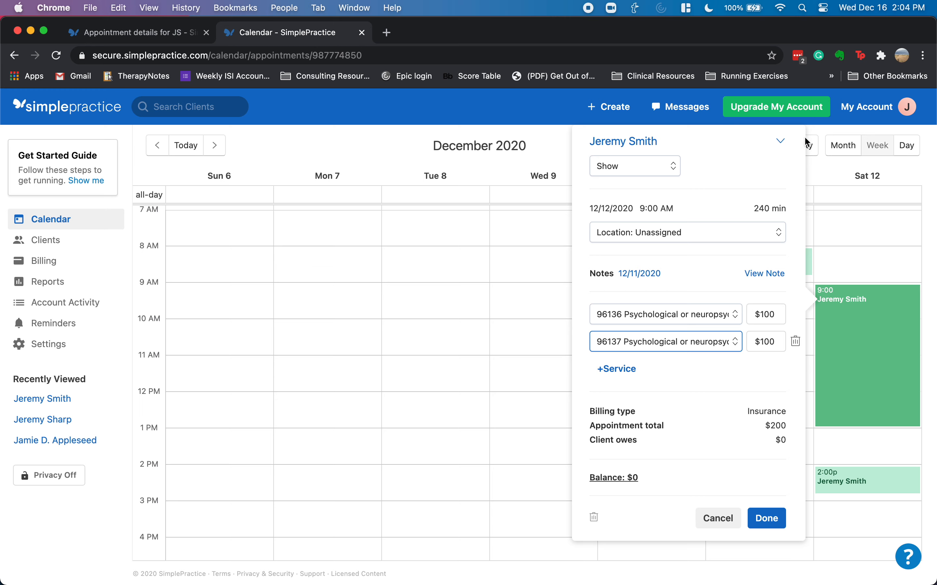
pyautogui.click(780, 147)
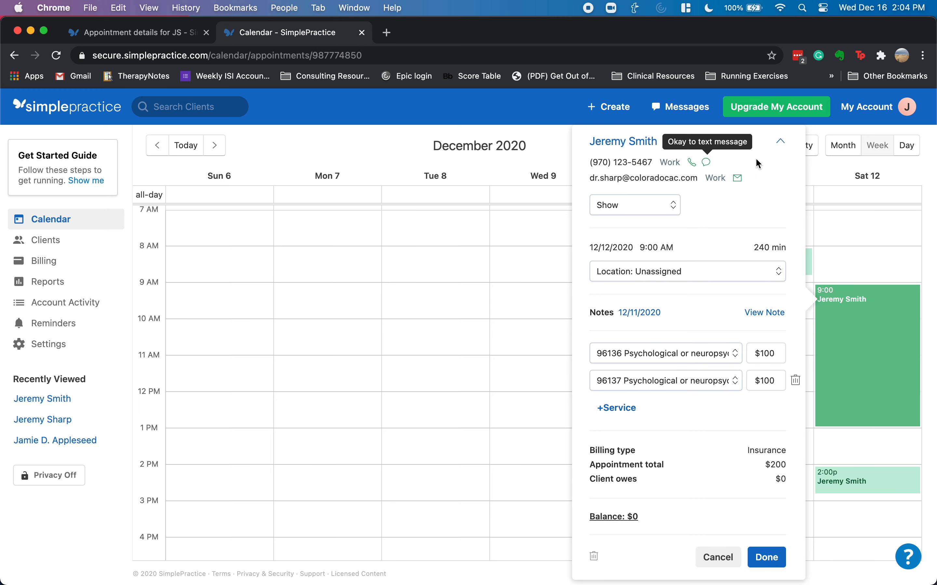
pyautogui.click(780, 141)
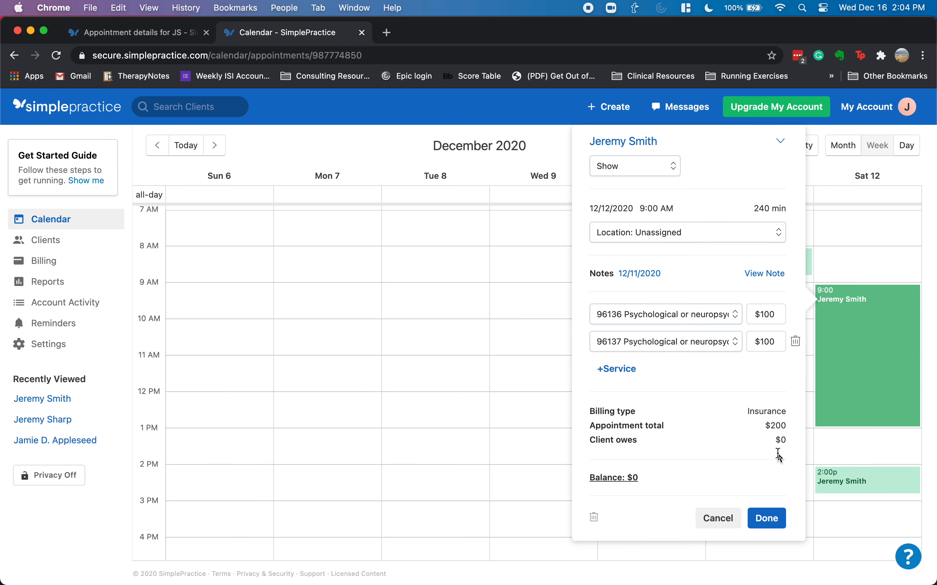
pyautogui.click(717, 519)
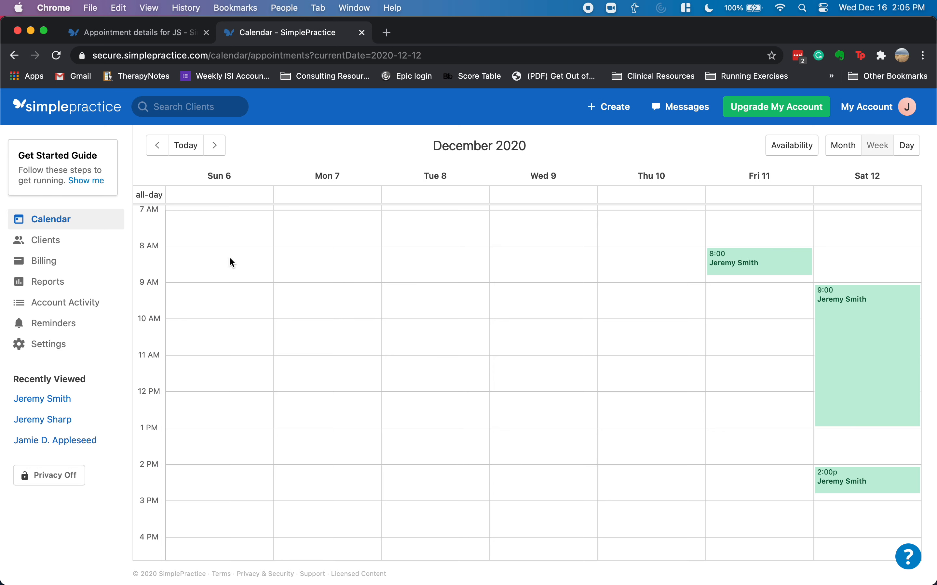
# - Try a new Claim/CMS1500 from the client's Billing tab, then open the add-diagnosis form
pyautogui.click(54, 400)
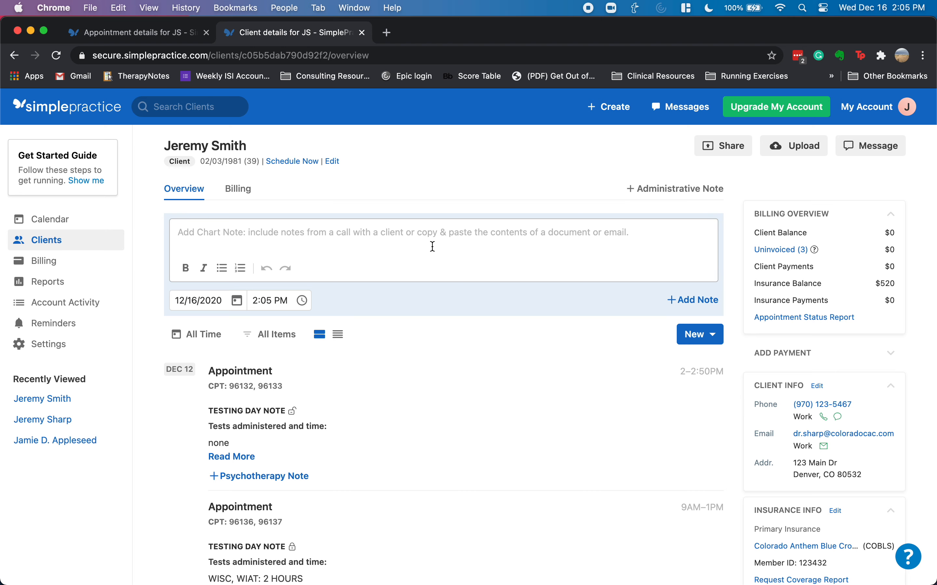
pyautogui.click(246, 191)
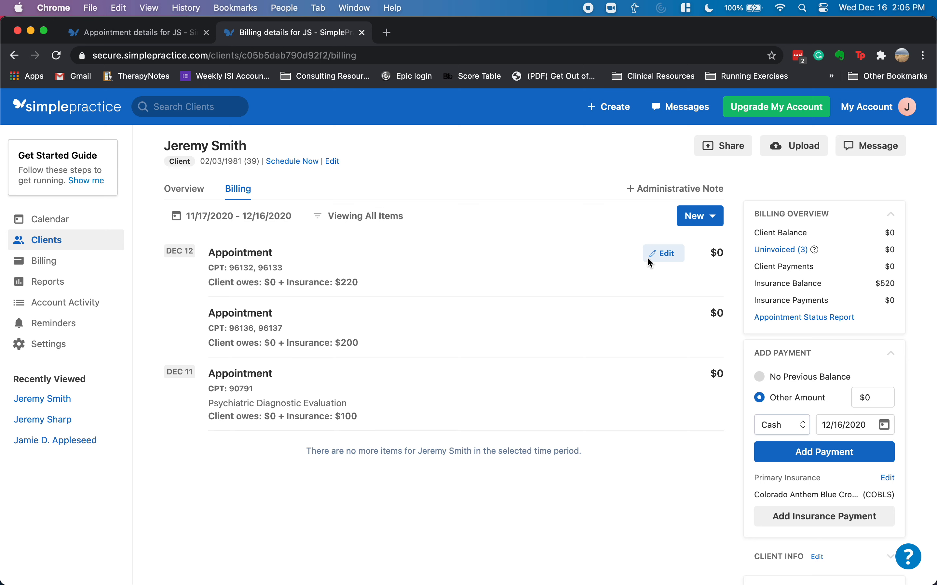
pyautogui.click(705, 217)
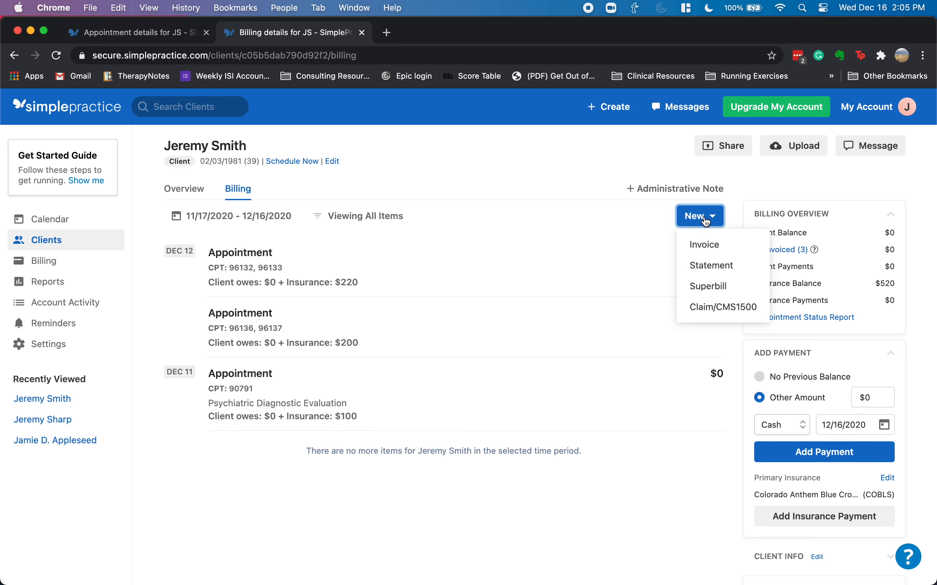
pyautogui.click(708, 309)
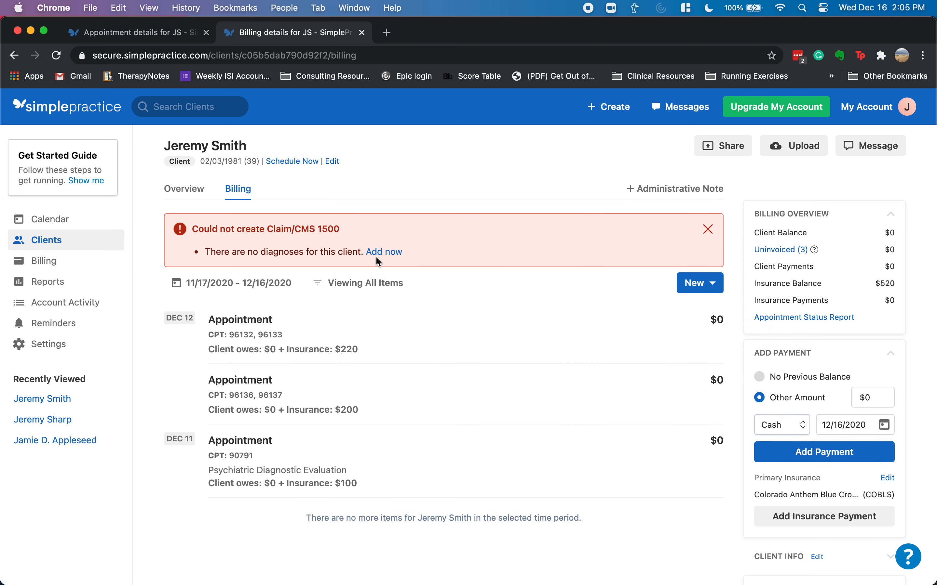
pyautogui.click(384, 253)
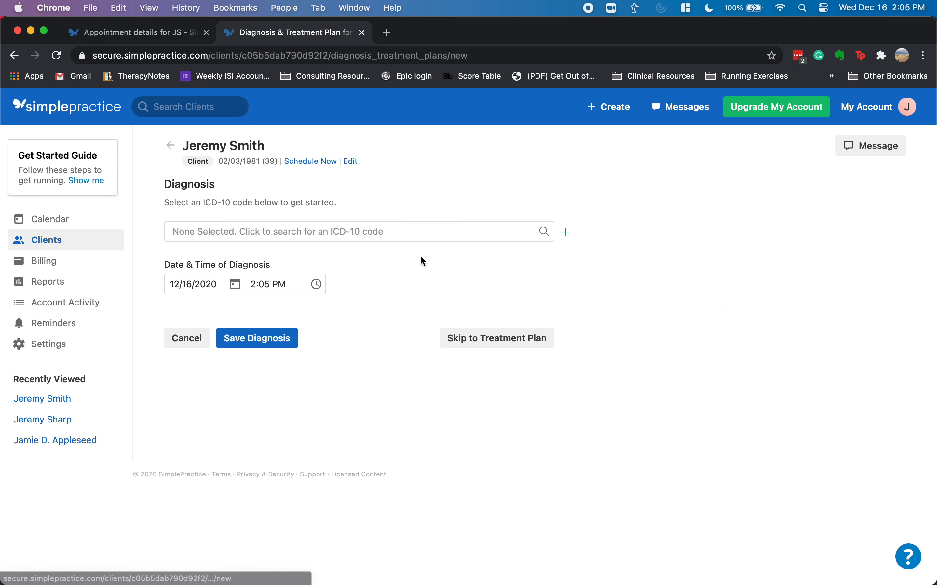
# - Save diagnosis F90.0 (ADHD, predominantly inattentive type) and go back to the client's overview
pyautogui.click(351, 237)
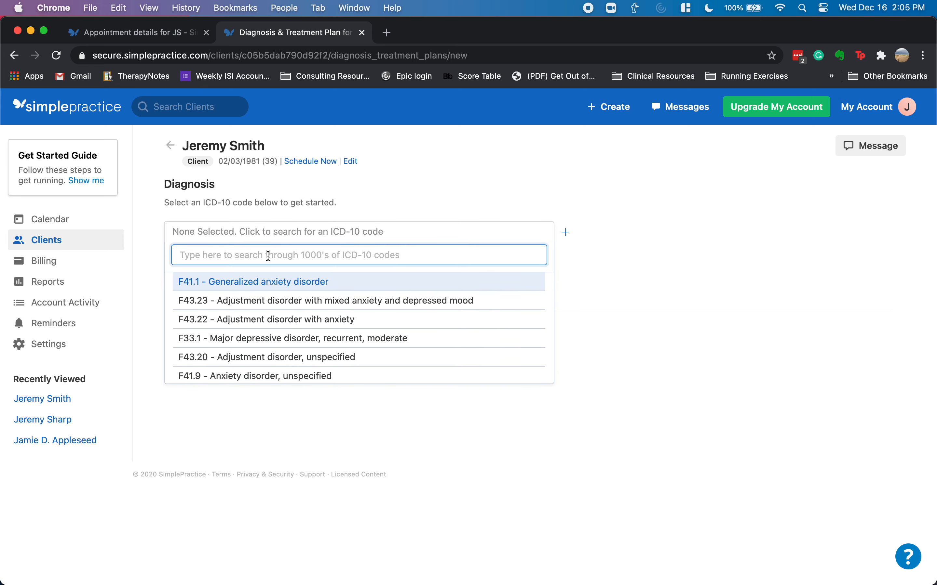
pyautogui.write('f90.0')
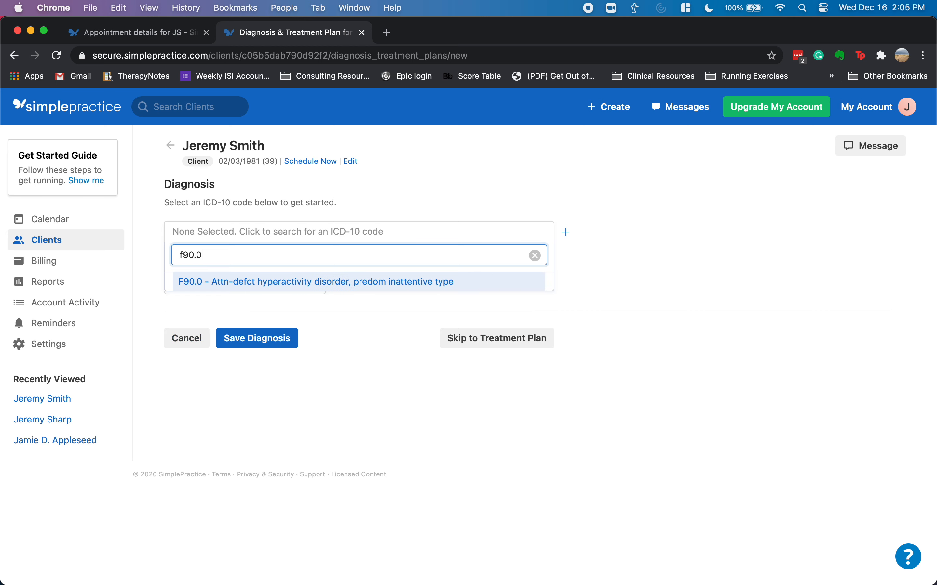
pyautogui.click(266, 286)
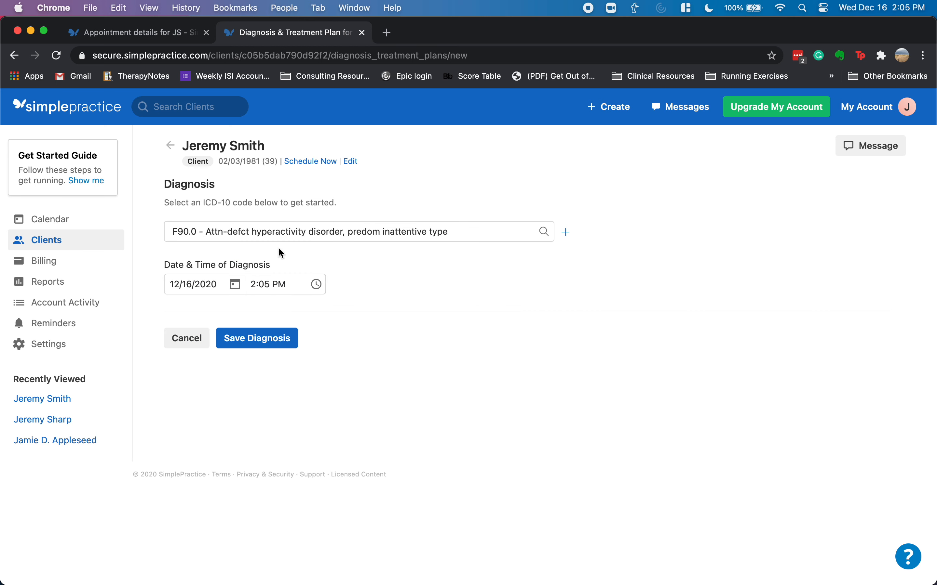
pyautogui.click(566, 232)
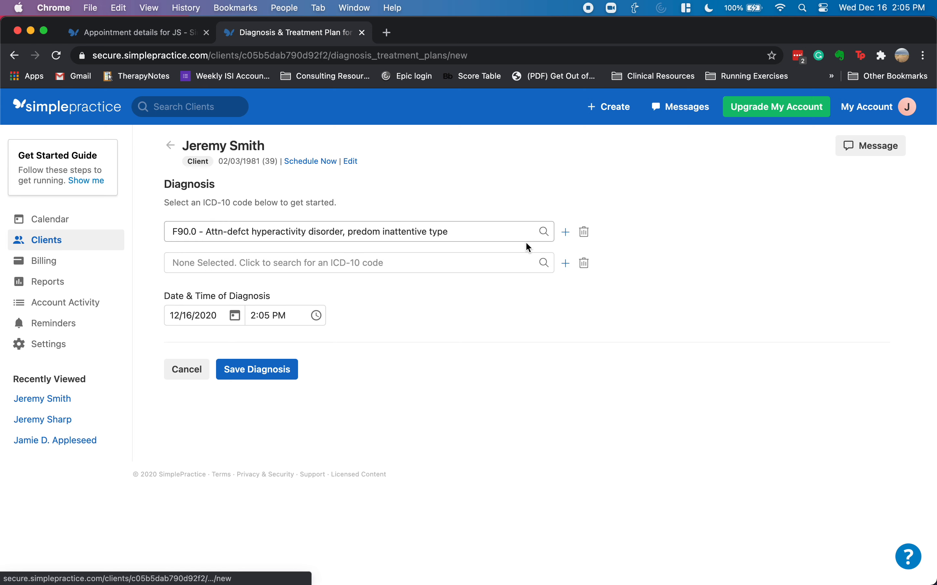
pyautogui.click(584, 264)
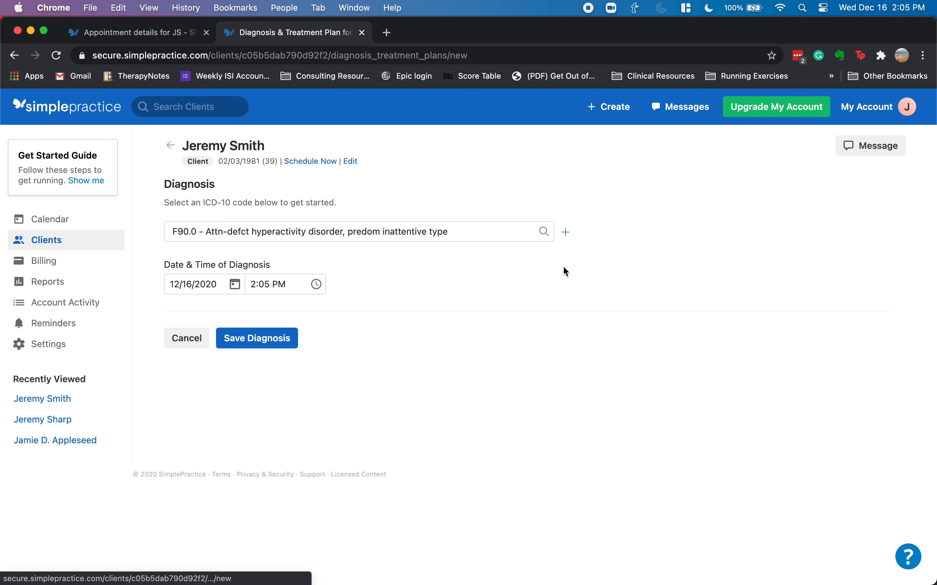
pyautogui.click(254, 340)
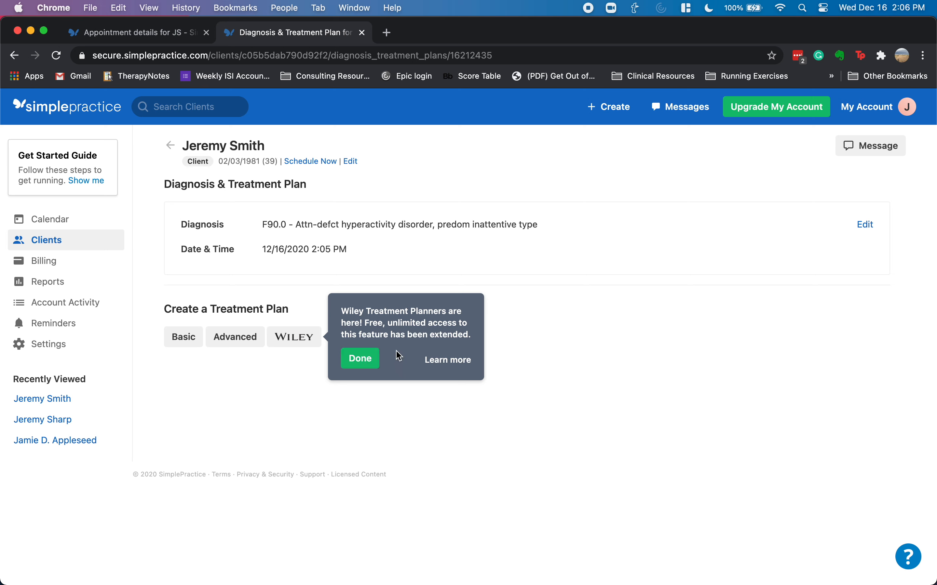
pyautogui.click(366, 364)
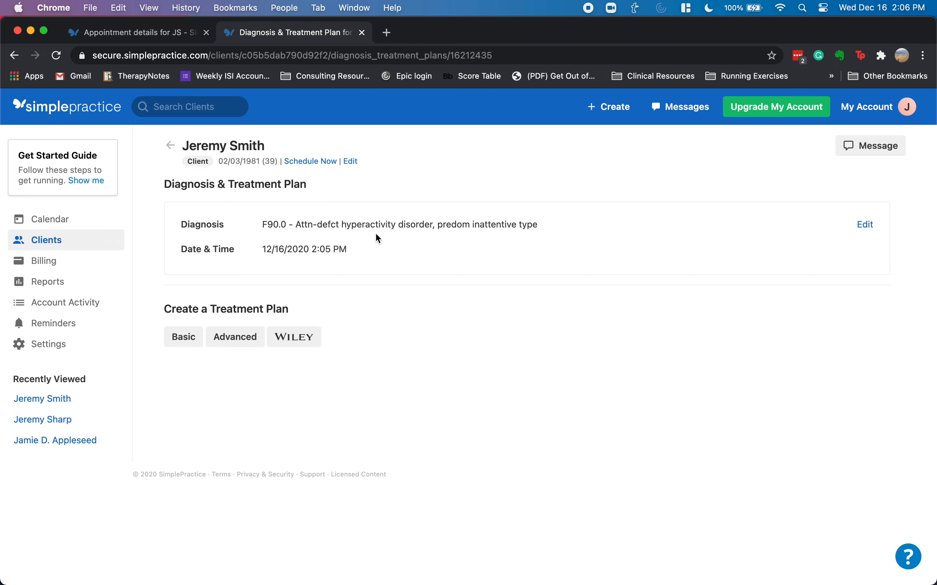
pyautogui.click(170, 147)
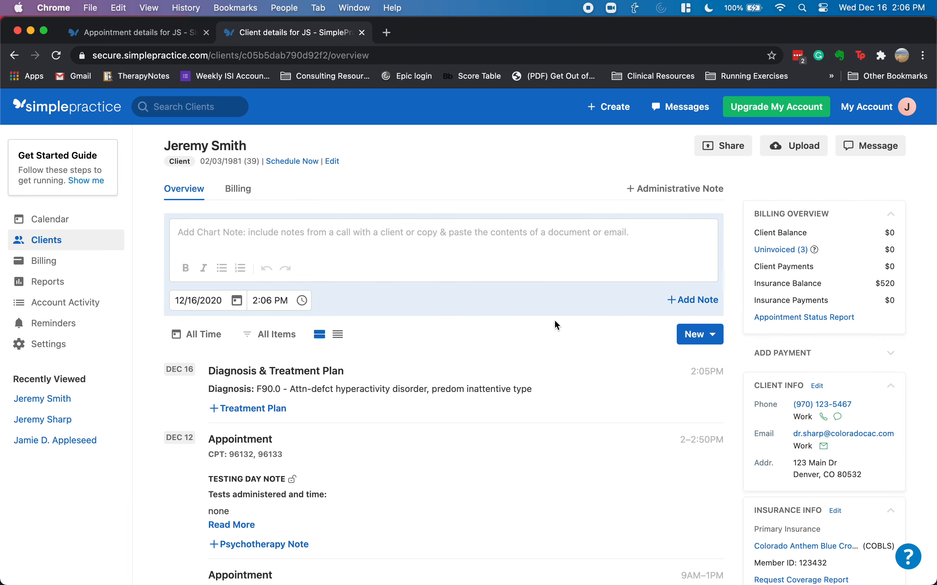
pyautogui.click(238, 189)
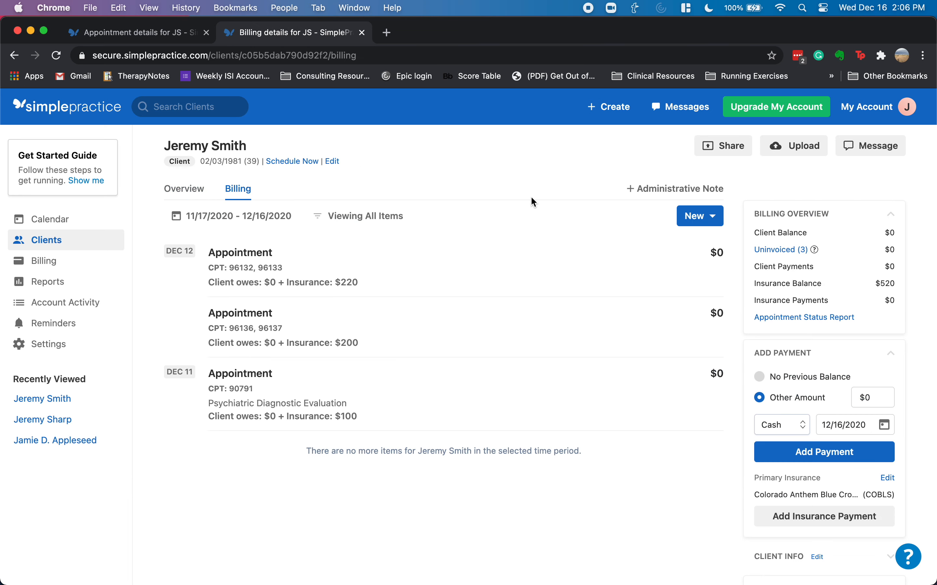
pyautogui.click(702, 215)
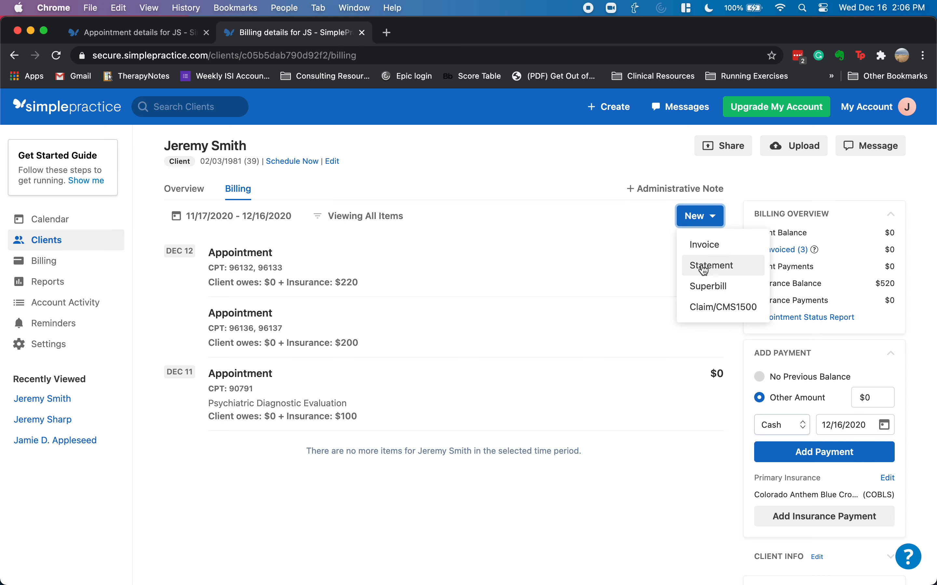
pyautogui.click(705, 309)
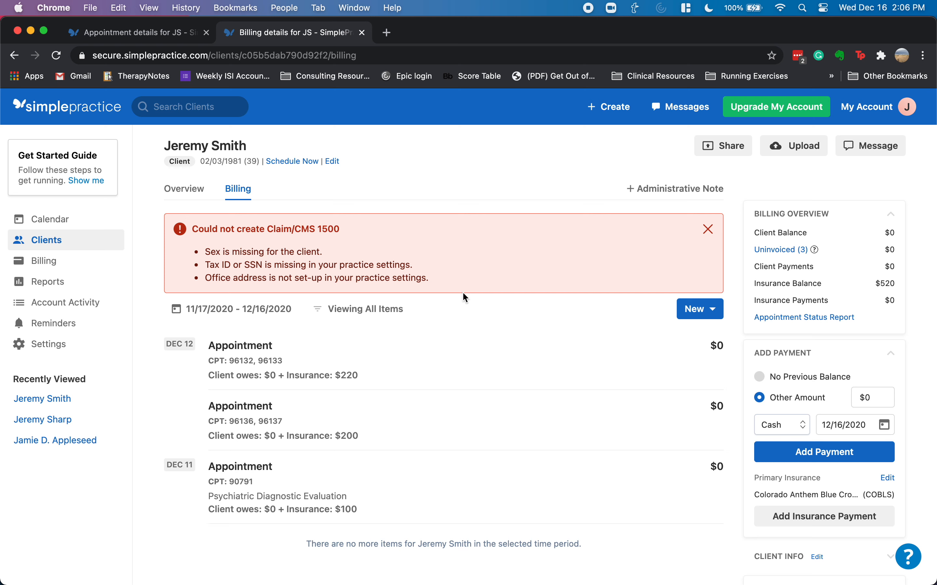
pyautogui.scroll(-1, 475, 305)
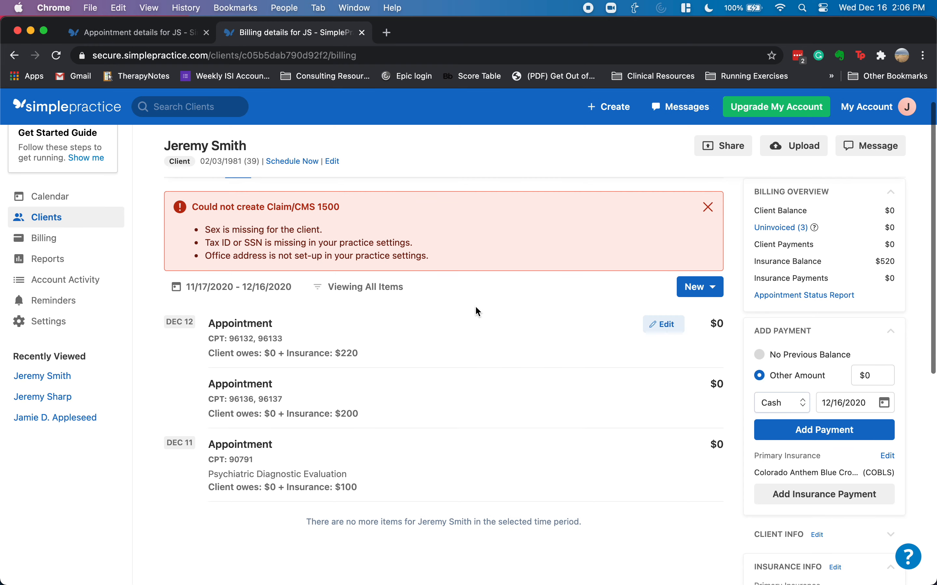
pyautogui.scroll(1, 473, 306)
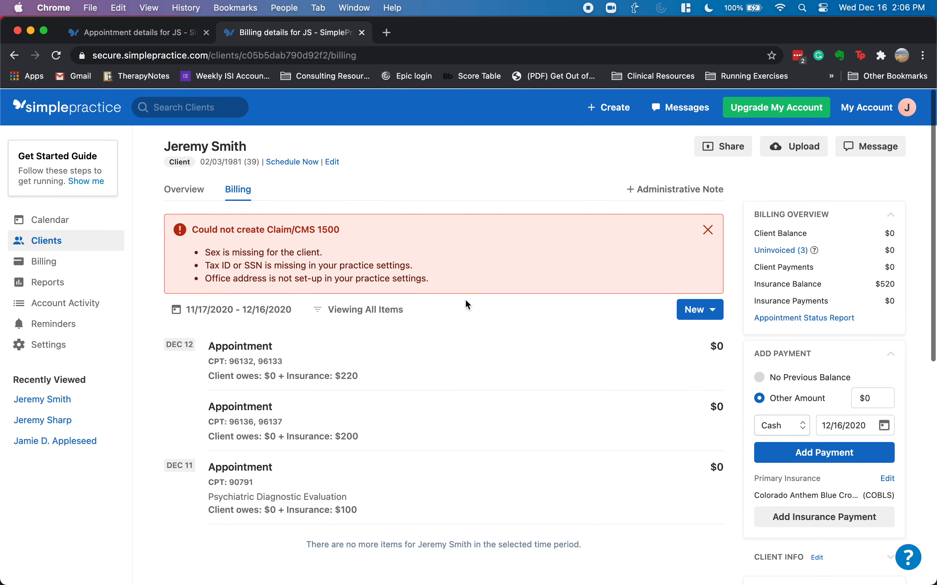
pyautogui.click(186, 187)
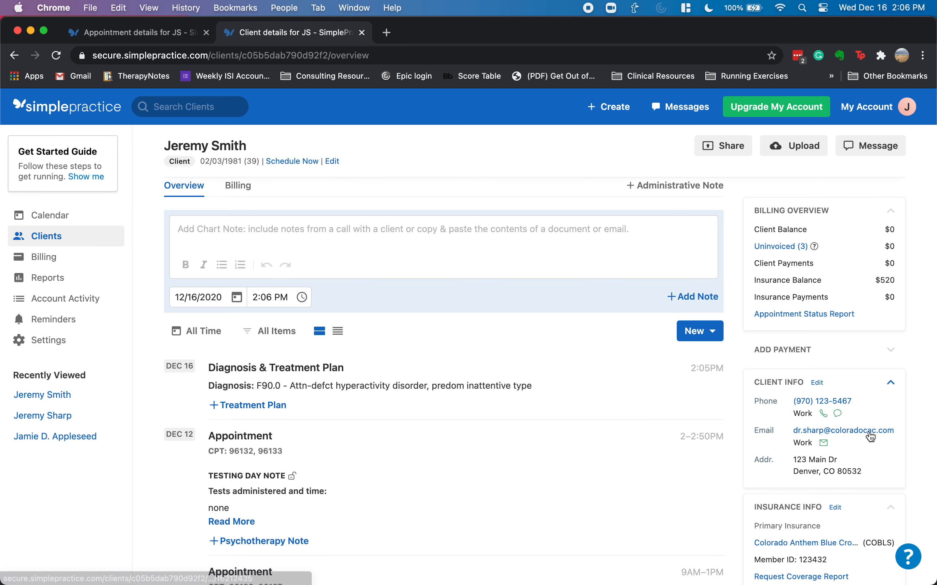
# - Change the client's sex to Male in their information and save the client
pyautogui.click(816, 384)
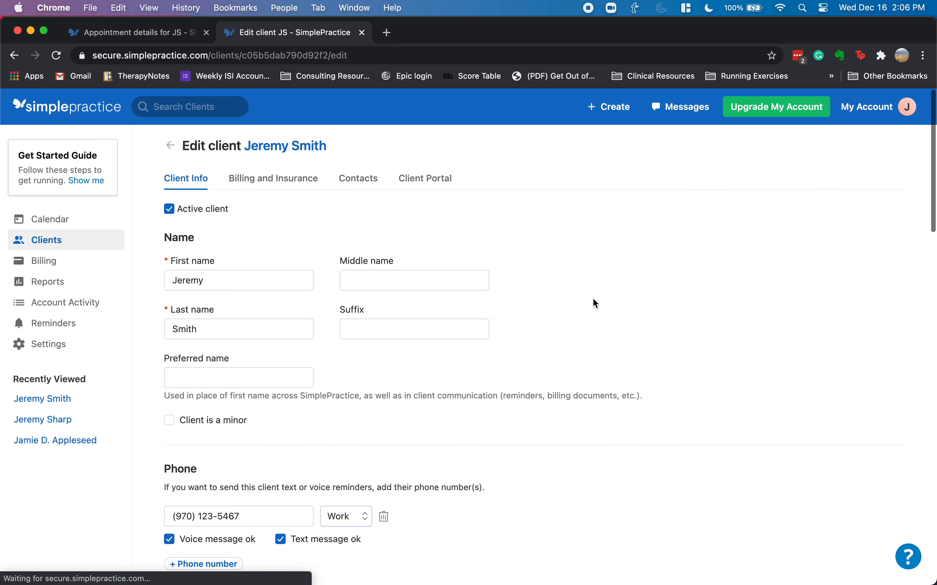
pyautogui.scroll(-2, 336, 376)
pyautogui.scroll(-15, 336, 377)
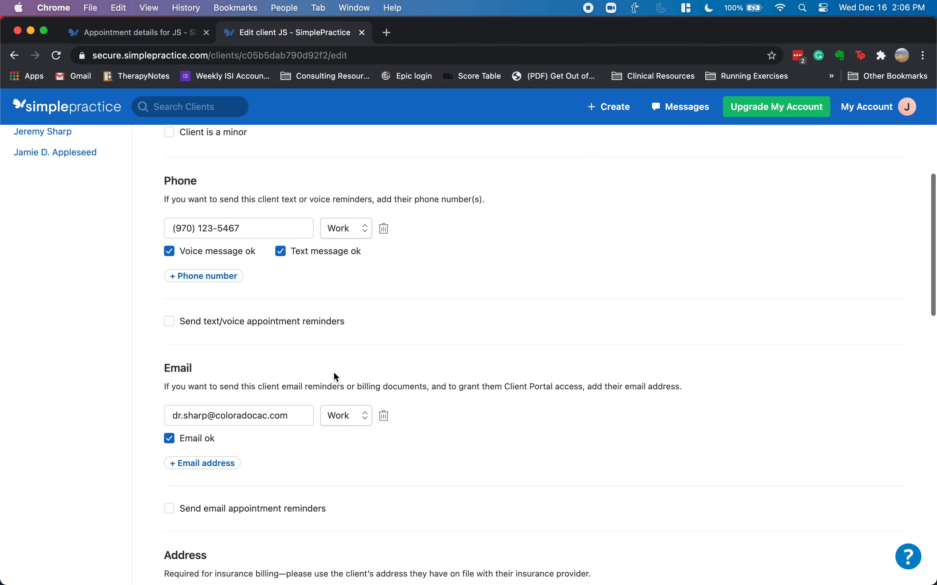
pyautogui.scroll(-6, 336, 378)
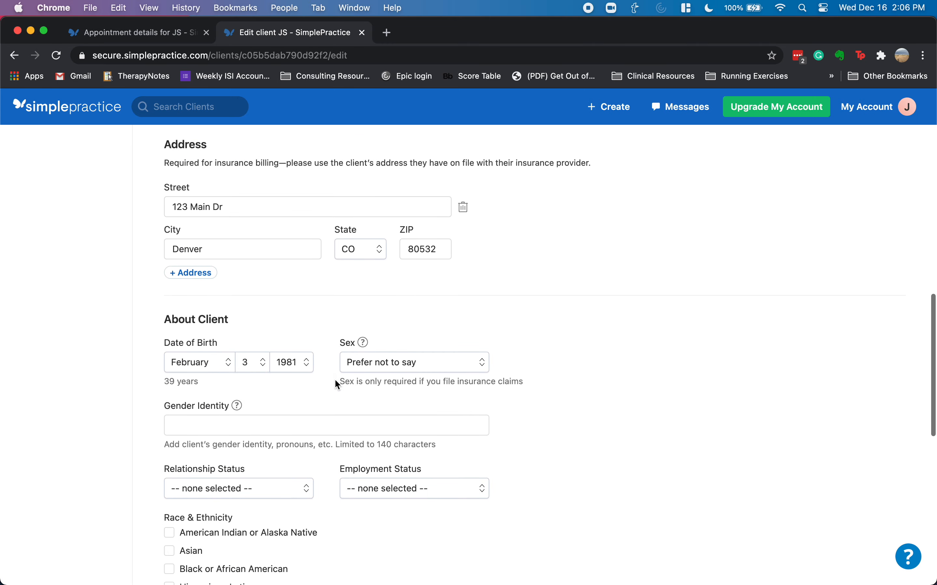
pyautogui.click(390, 267)
pyautogui.click(391, 281)
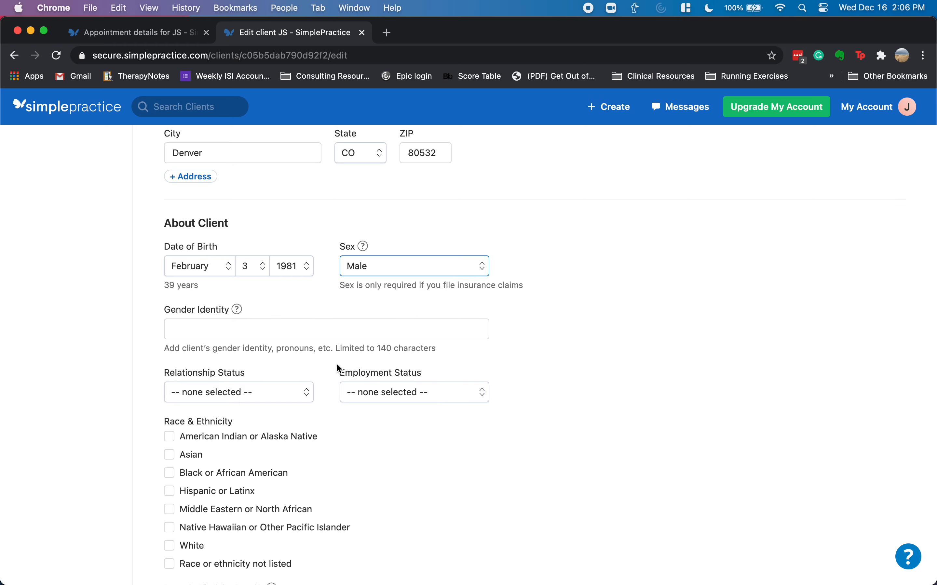
pyautogui.scroll(-10, 336, 364)
pyautogui.click(239, 541)
pyautogui.scroll(15, 437, 367)
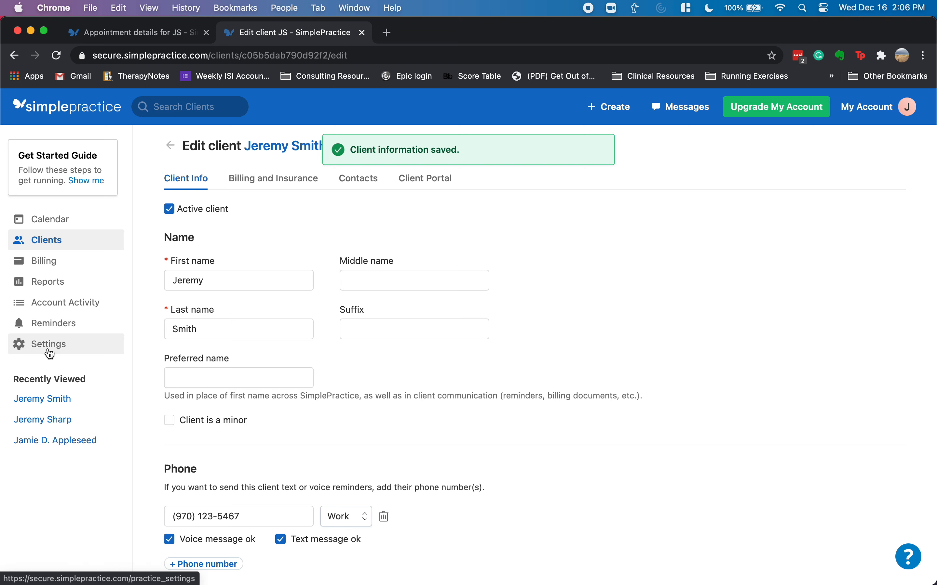
pyautogui.click(46, 344)
# - Go to the My Practice Locations section and start a new office location
pyautogui.click(227, 257)
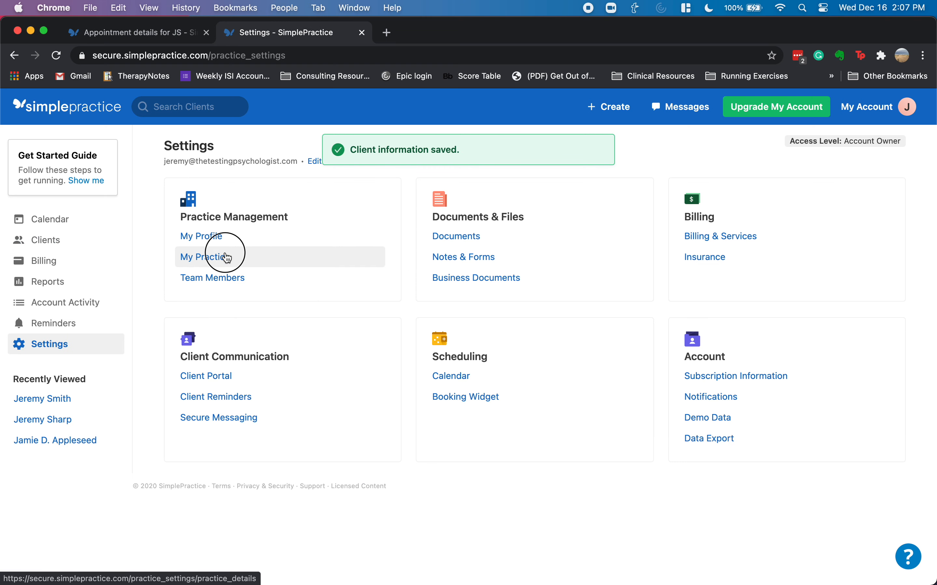
pyautogui.scroll(-3, 341, 341)
pyautogui.scroll(3, 341, 341)
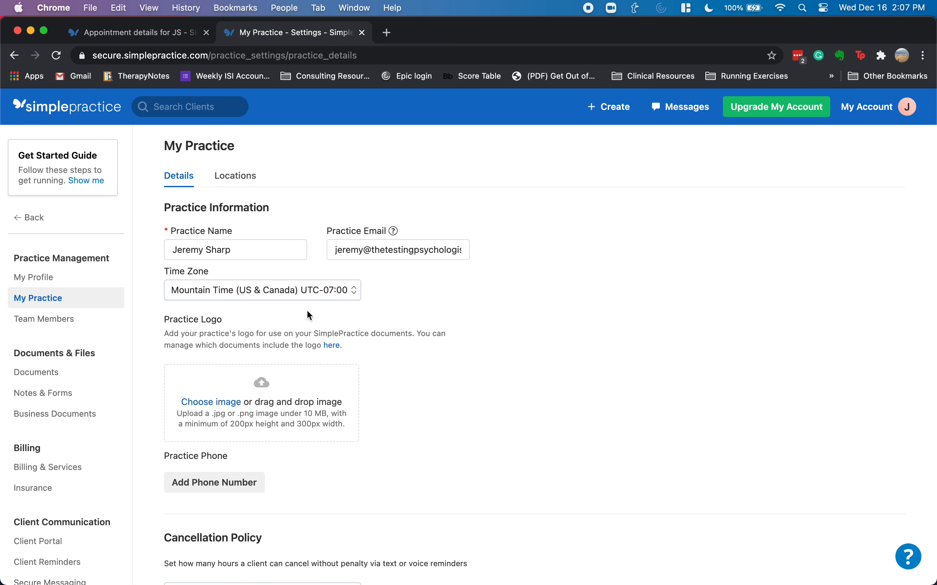
pyautogui.scroll(-3, 304, 310)
pyautogui.scroll(5, 309, 329)
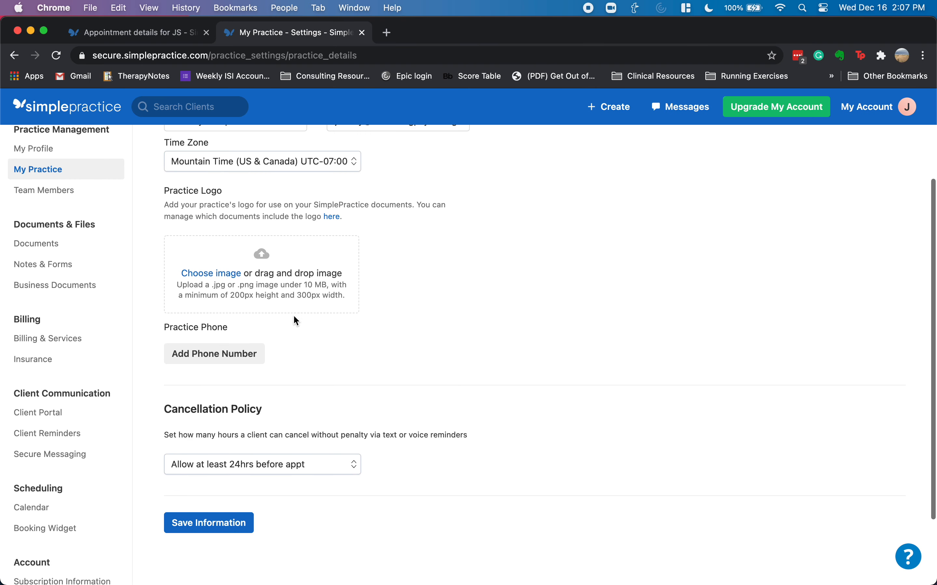
pyautogui.click(239, 177)
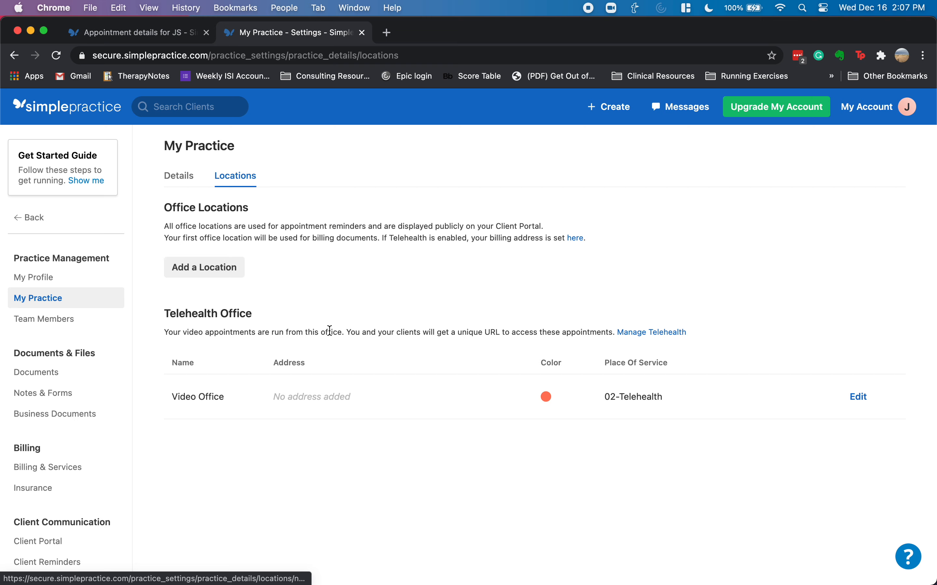
pyautogui.click(222, 271)
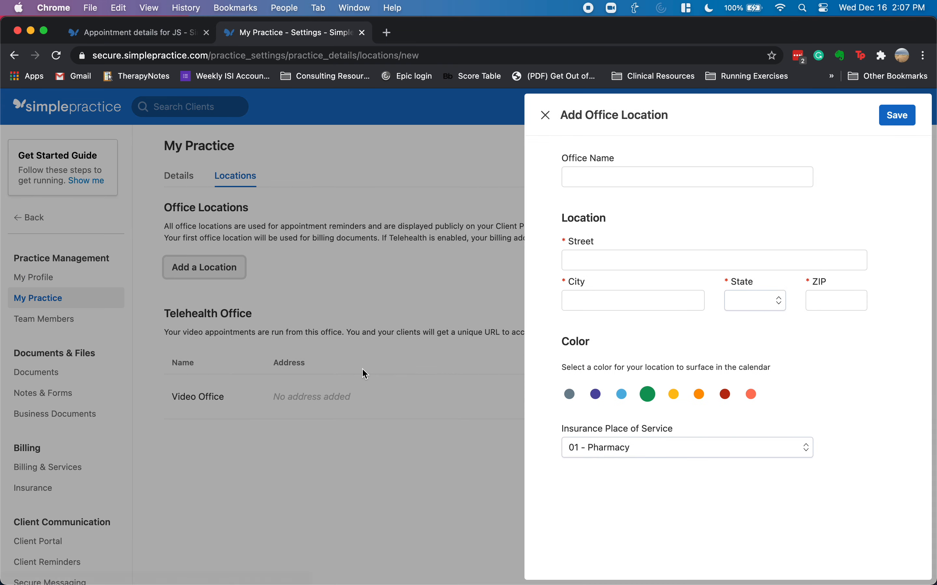
# - Save office location Main with its Denver, CO address and place of service 11 - Office
pyautogui.click(593, 178)
pyautogui.write('Min')
pyautogui.press('Tab')
pyautogui.write('1234 M')
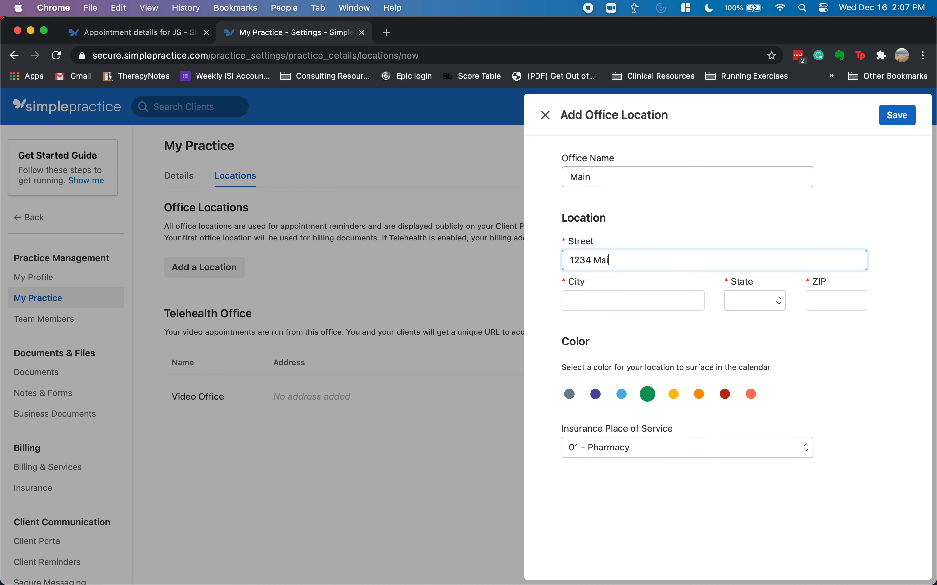
pyautogui.press('Tab')
pyautogui.write('Denver')
pyautogui.press('Tab')
pyautogui.press('Tab')
pyautogui.write('8052')
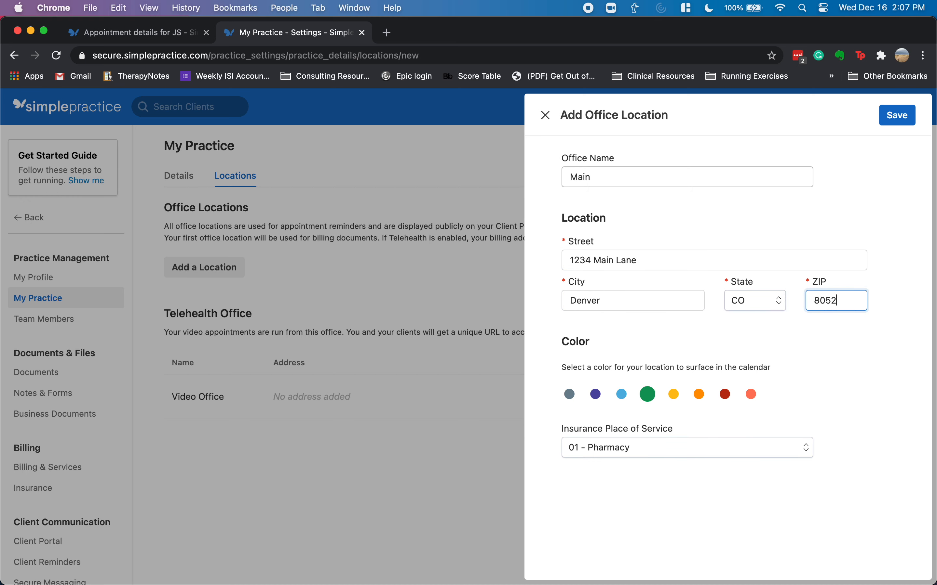
pyautogui.click(629, 458)
pyautogui.scroll(-5, 627, 496)
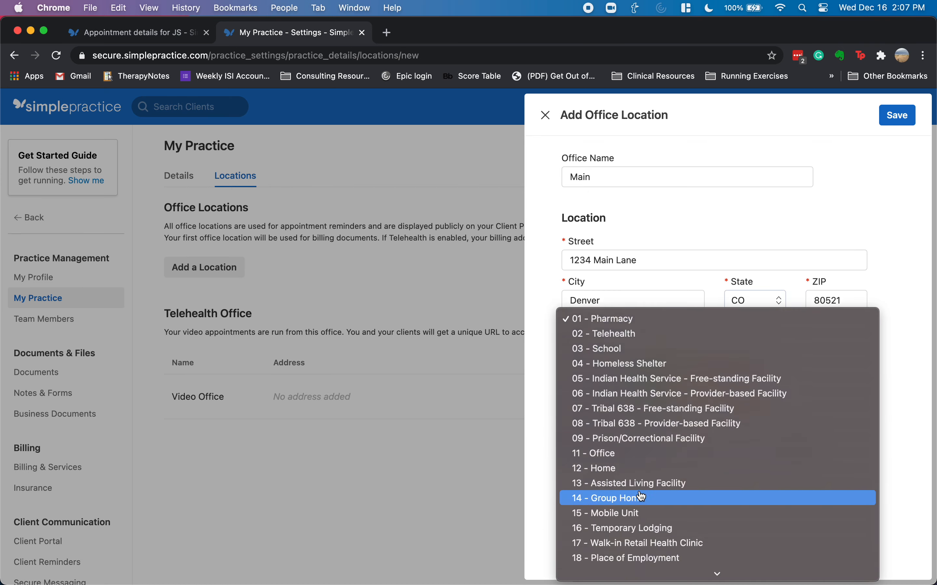
pyautogui.click(631, 382)
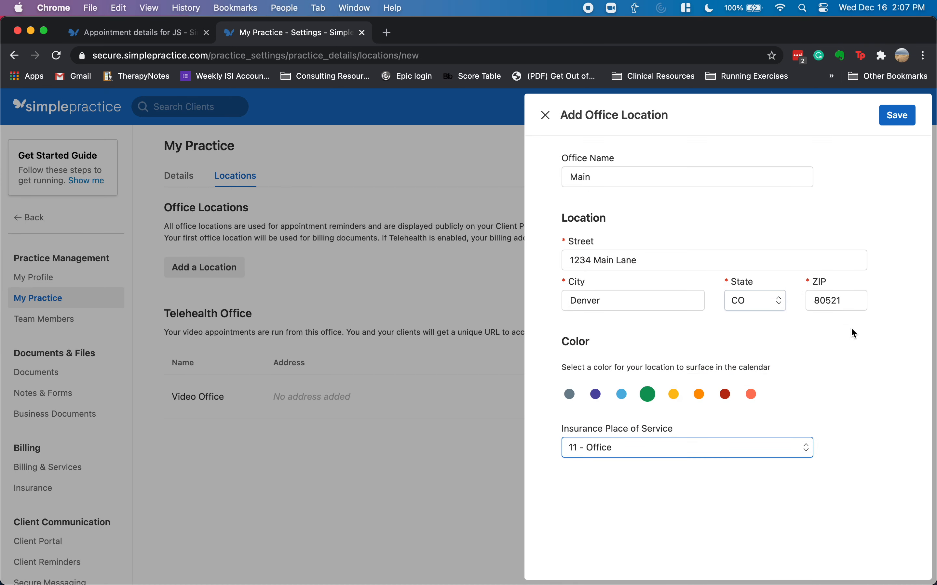
pyautogui.click(899, 116)
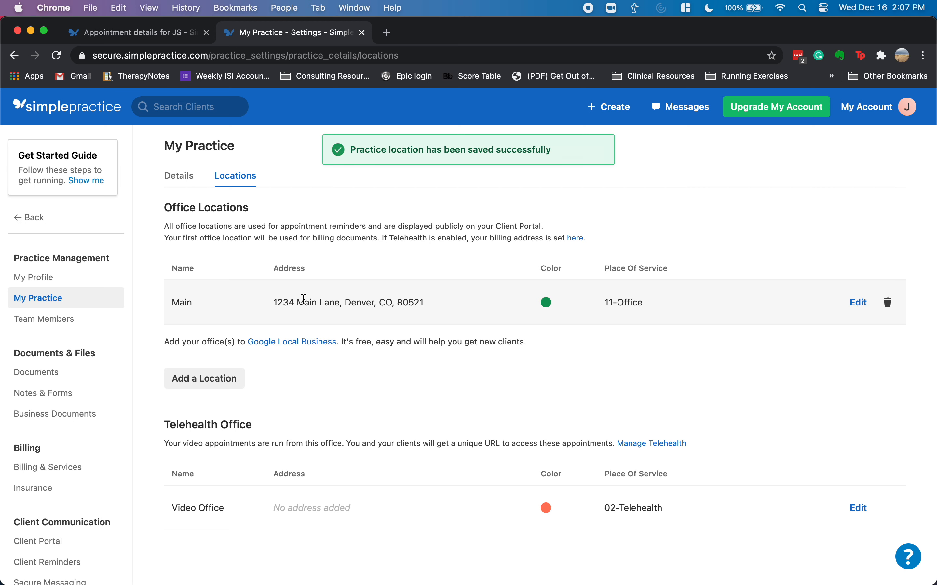
pyautogui.click(60, 281)
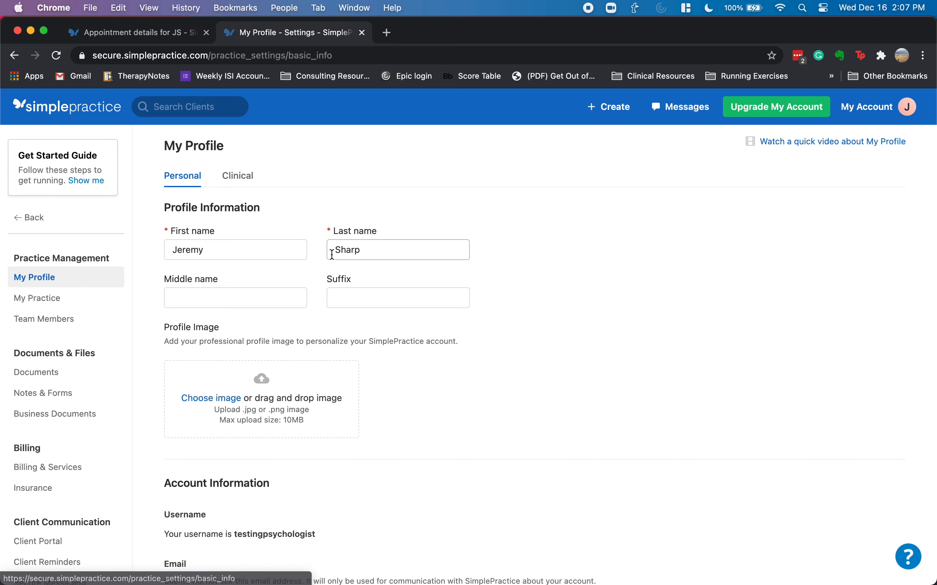
# - Enter the clinician's NPI number on the Clinical profile tab and save the information
pyautogui.scroll(-5, 318, 328)
pyautogui.scroll(-5, 340, 329)
pyautogui.scroll(10, 304, 196)
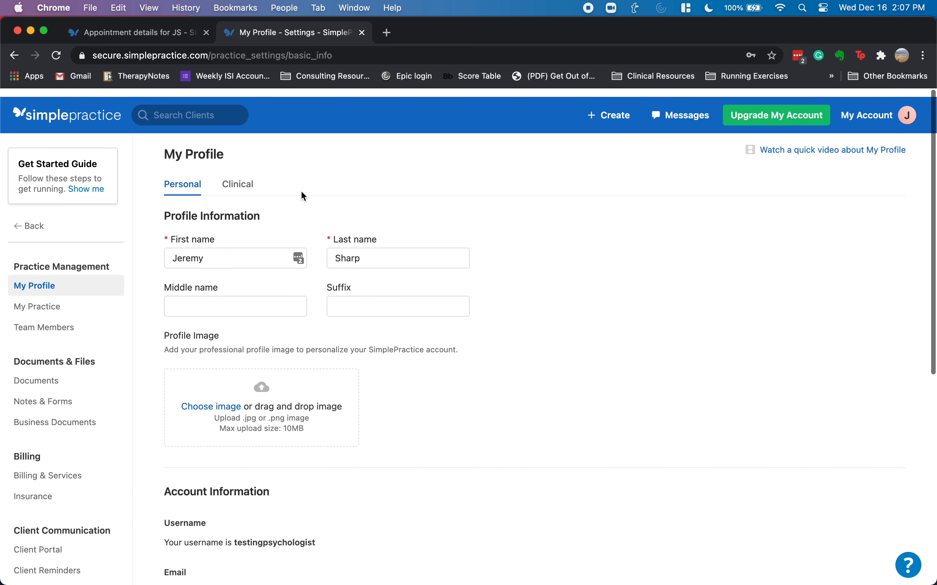
pyautogui.click(237, 177)
pyautogui.click(237, 335)
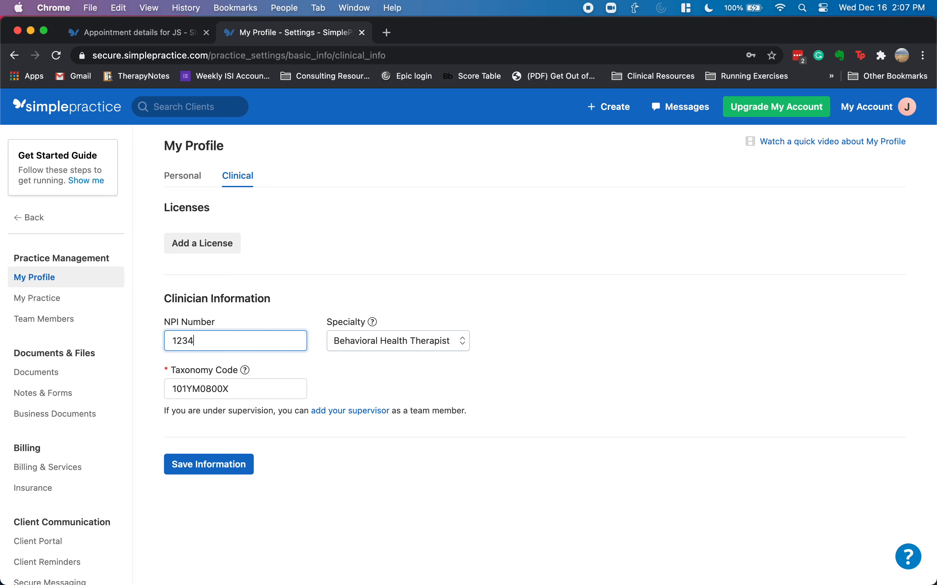
pyautogui.write('1234567777')
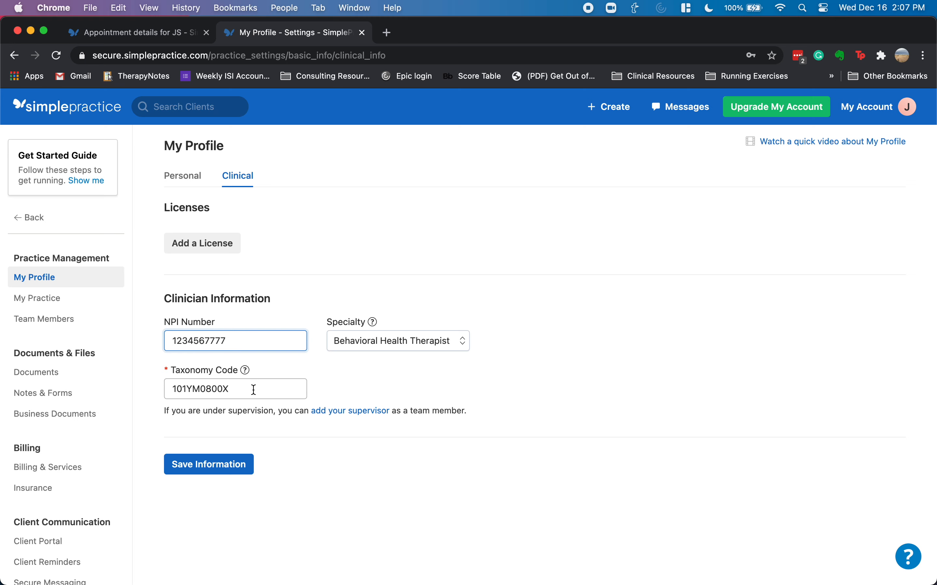
pyautogui.click(227, 466)
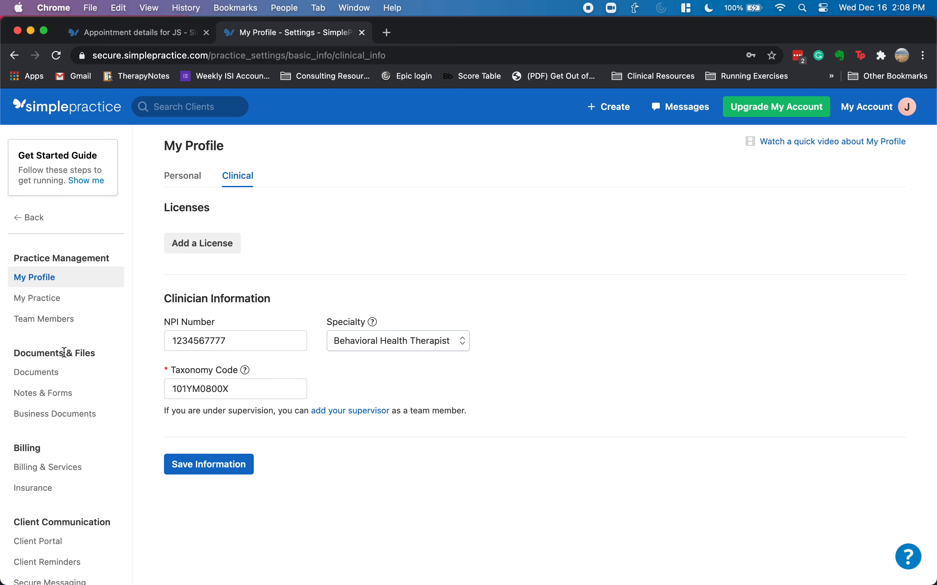
pyautogui.scroll(-3, 64, 352)
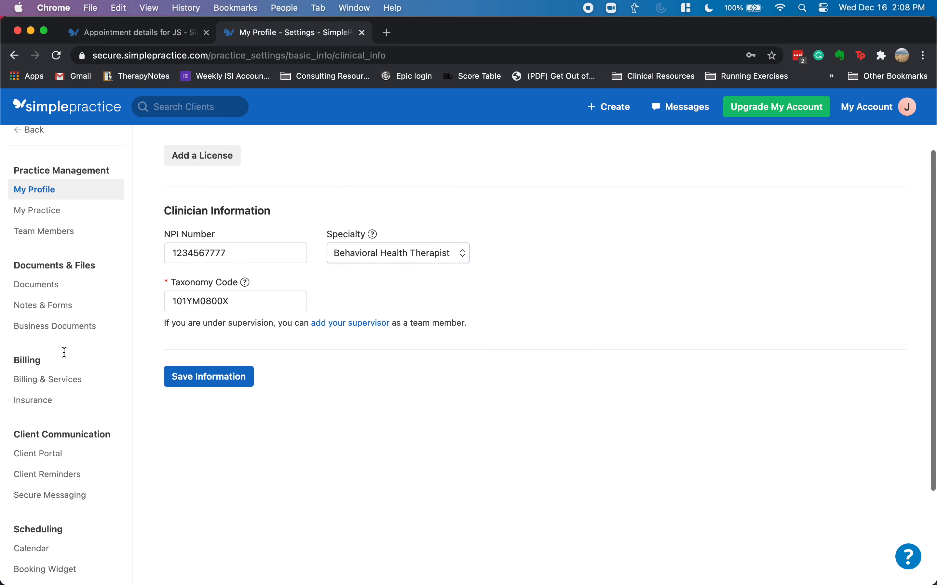
pyautogui.click(60, 380)
# - Enter the practice's tax ID and the organization NPI in the billing settings
pyautogui.click(224, 212)
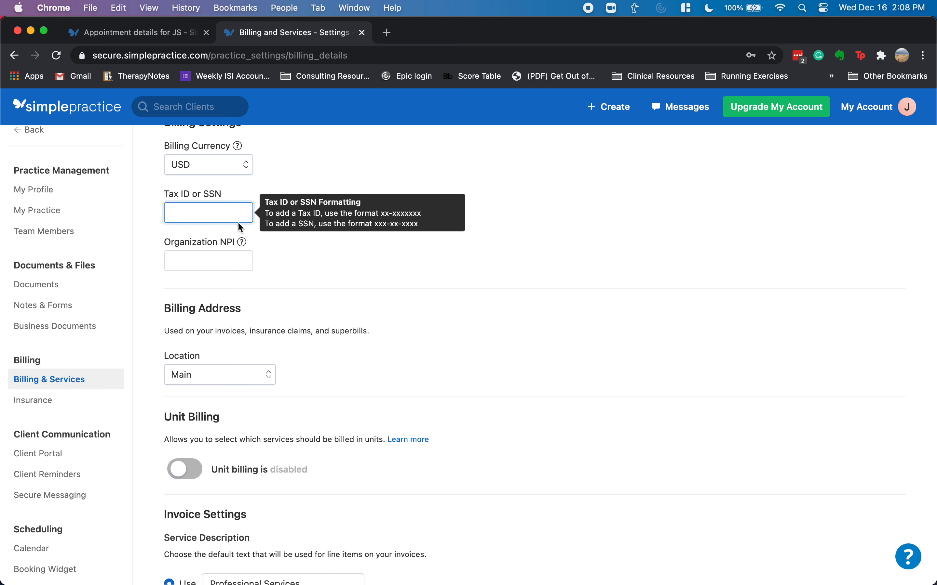
pyautogui.write('12-3456499')
pyautogui.press('Tab')
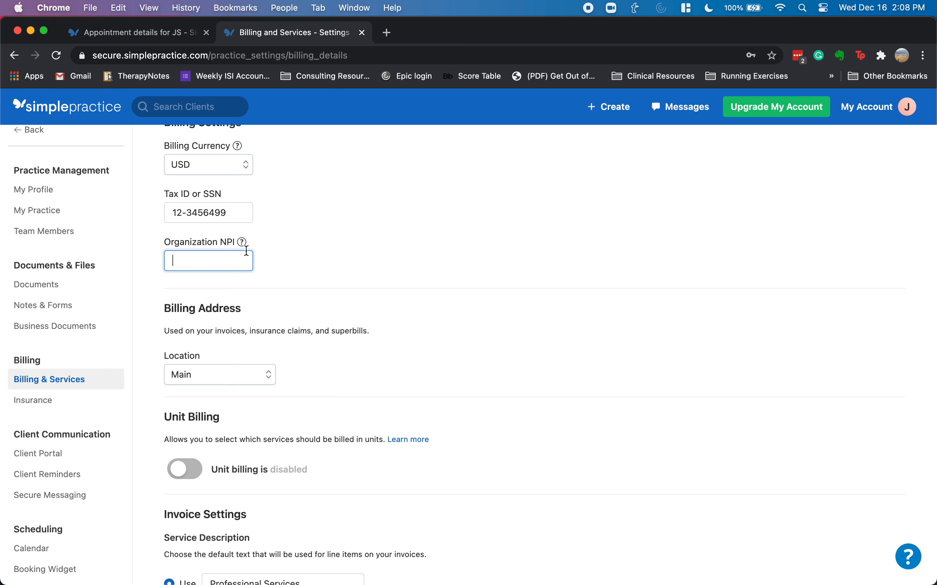
pyautogui.write('1234343485')
# - Enable unit billing, dismiss its notice, and save the billing settings
pyautogui.scroll(-5, 322, 302)
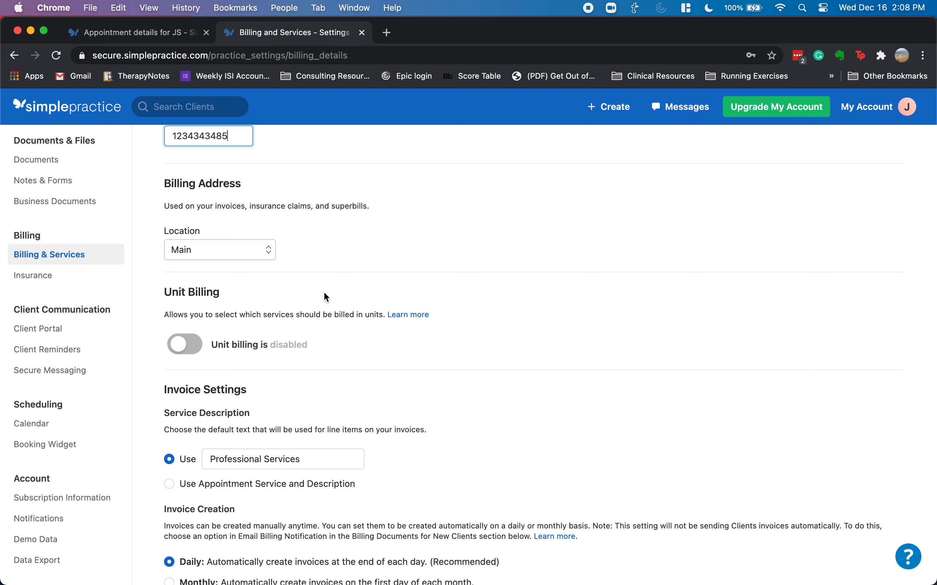
pyautogui.scroll(-3, 324, 297)
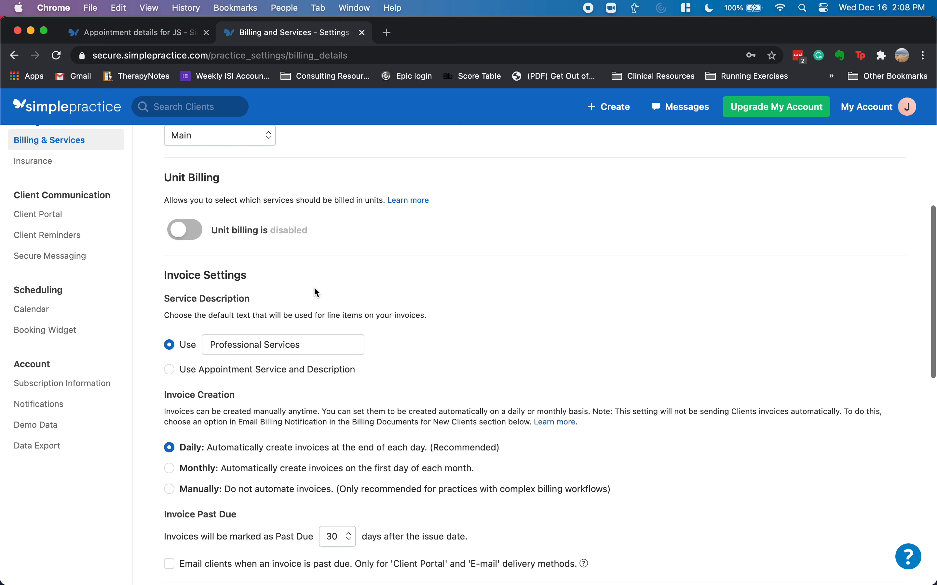
pyautogui.click(189, 231)
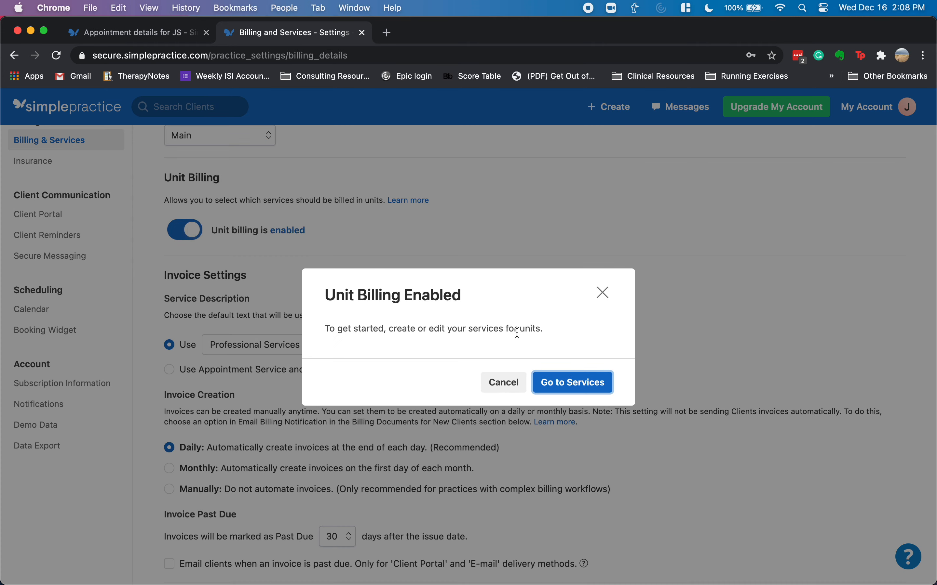
pyautogui.click(503, 383)
pyautogui.scroll(3, 390, 258)
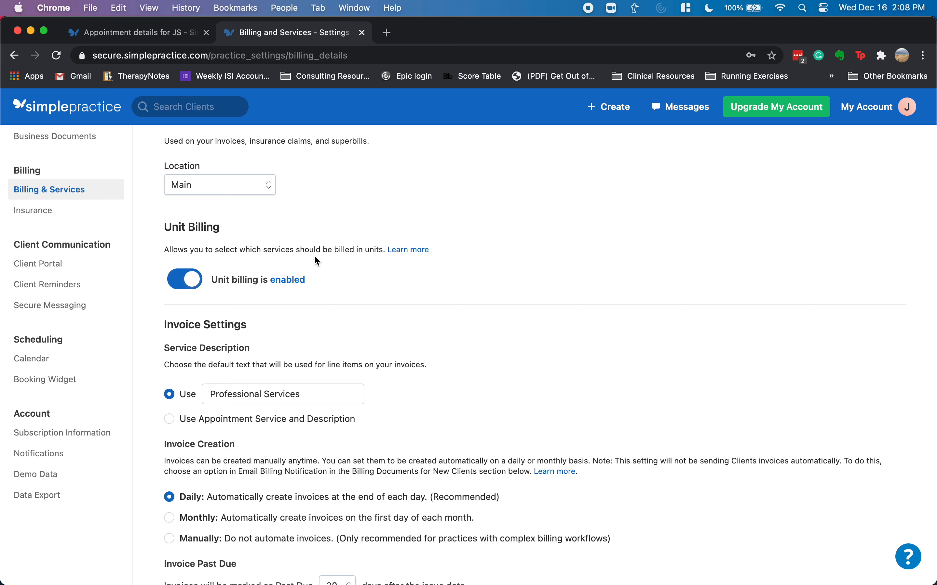
pyautogui.scroll(3, 291, 297)
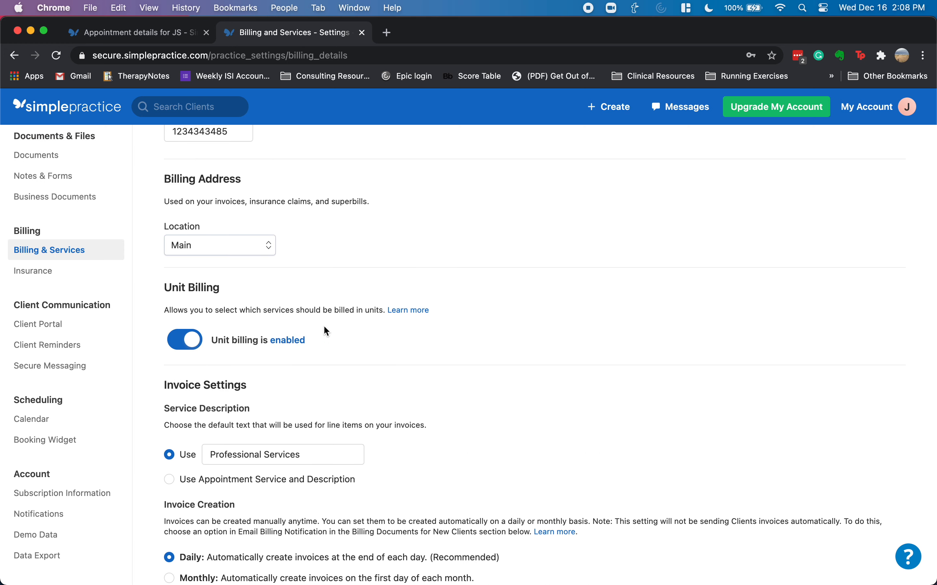
pyautogui.scroll(-6, 338, 327)
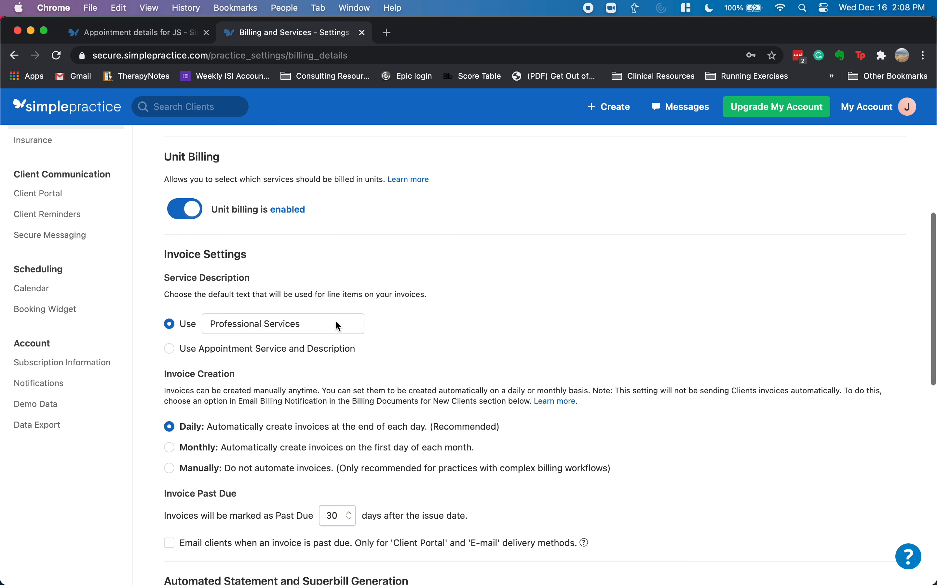
pyautogui.scroll(-20, 236, 268)
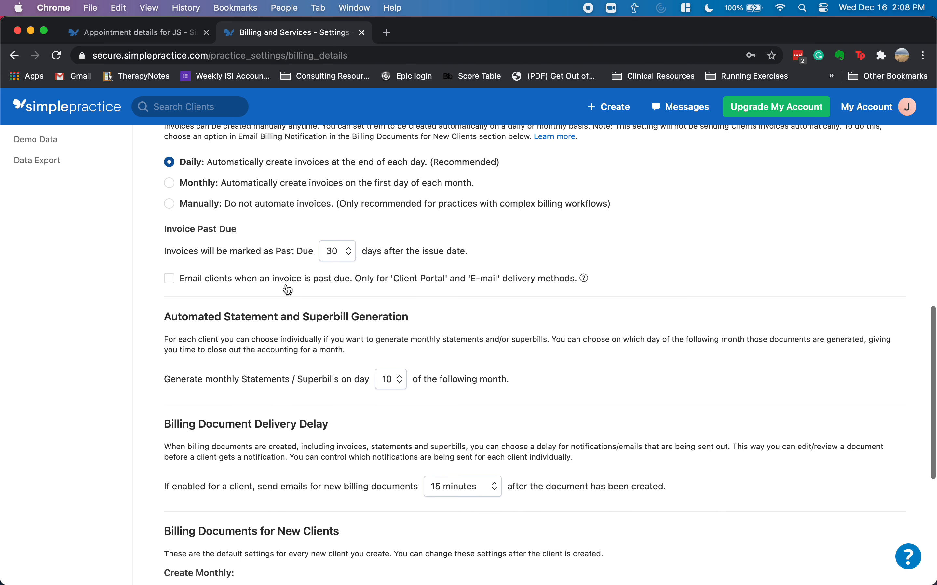
pyautogui.scroll(-2, 293, 287)
pyautogui.click(196, 536)
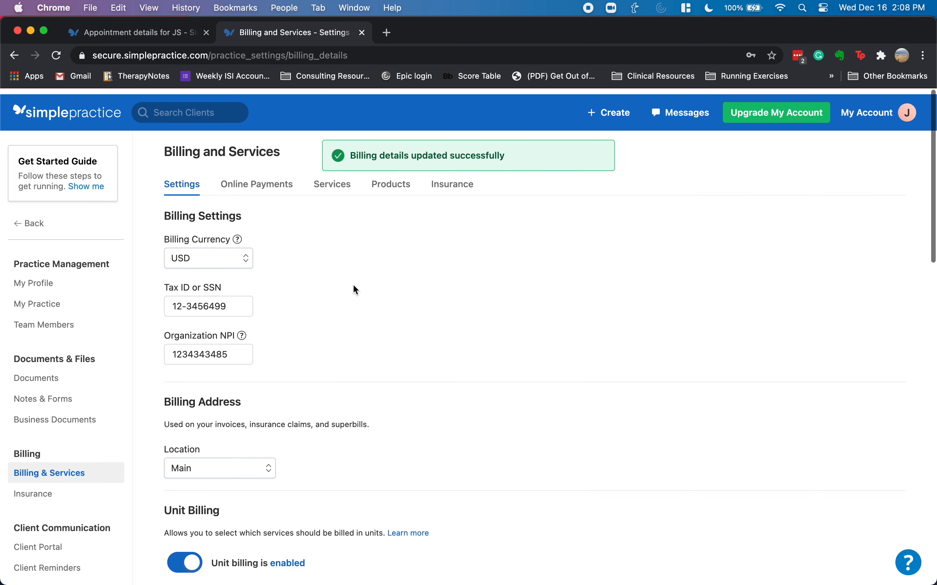
# - Scroll through the saved billing settings to review the stored fields
pyautogui.scroll(-10, 93, 474)
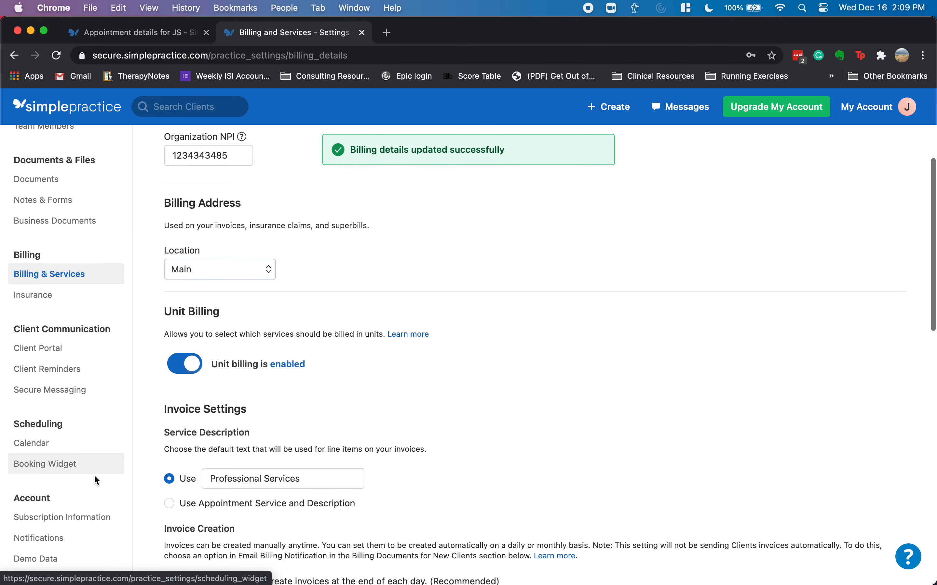
pyautogui.scroll(10, 89, 479)
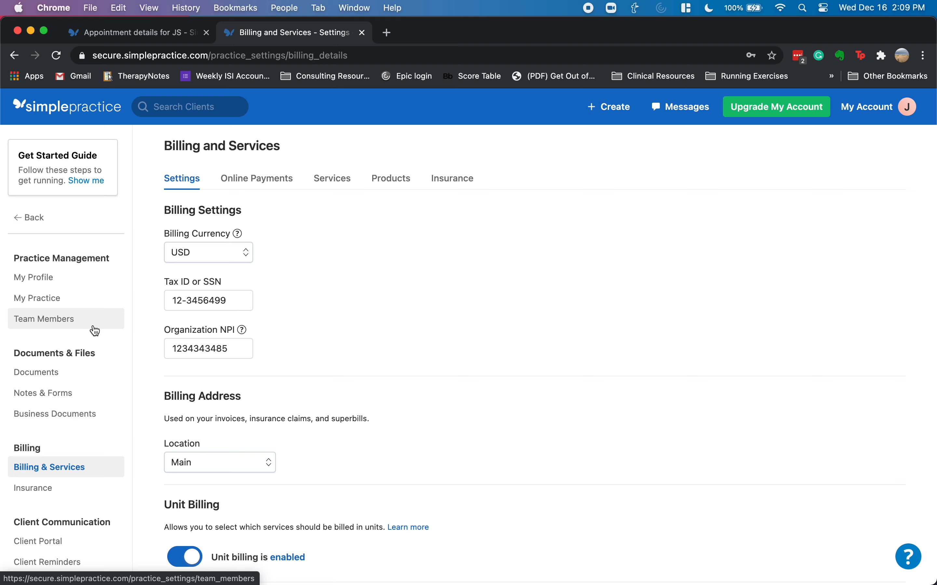
pyautogui.scroll(-2, 90, 383)
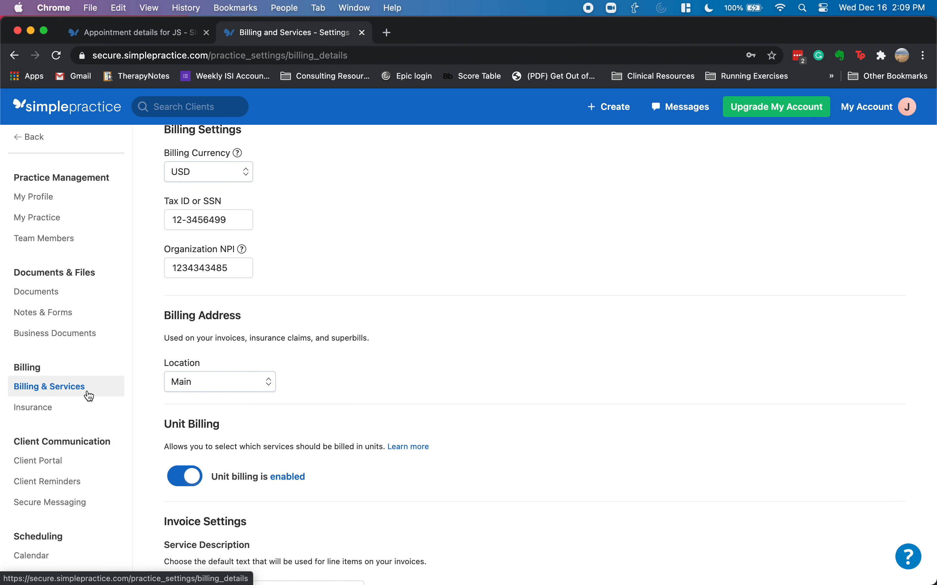
pyautogui.scroll(-6, 89, 396)
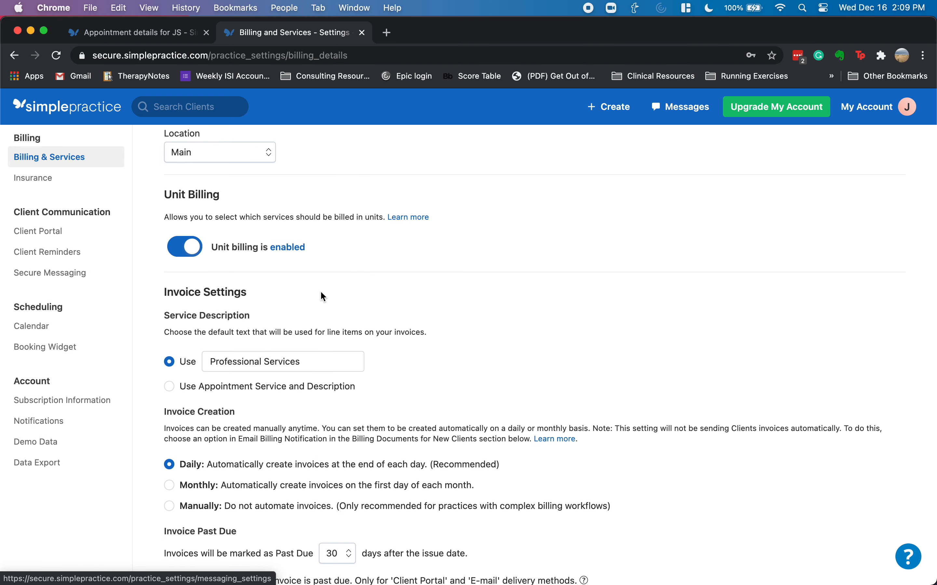
pyautogui.scroll(8, 321, 297)
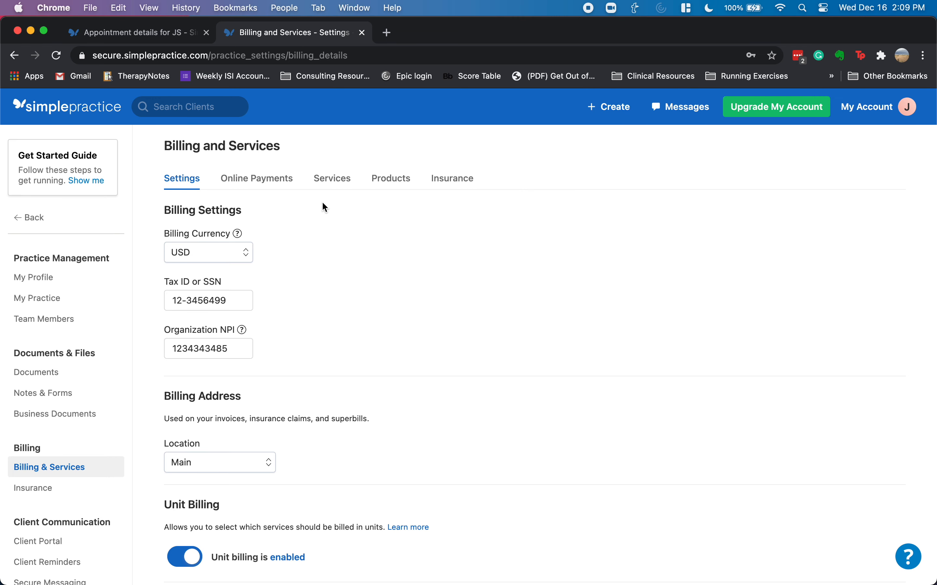
pyautogui.scroll(-3, 50, 377)
pyautogui.scroll(-2, 49, 379)
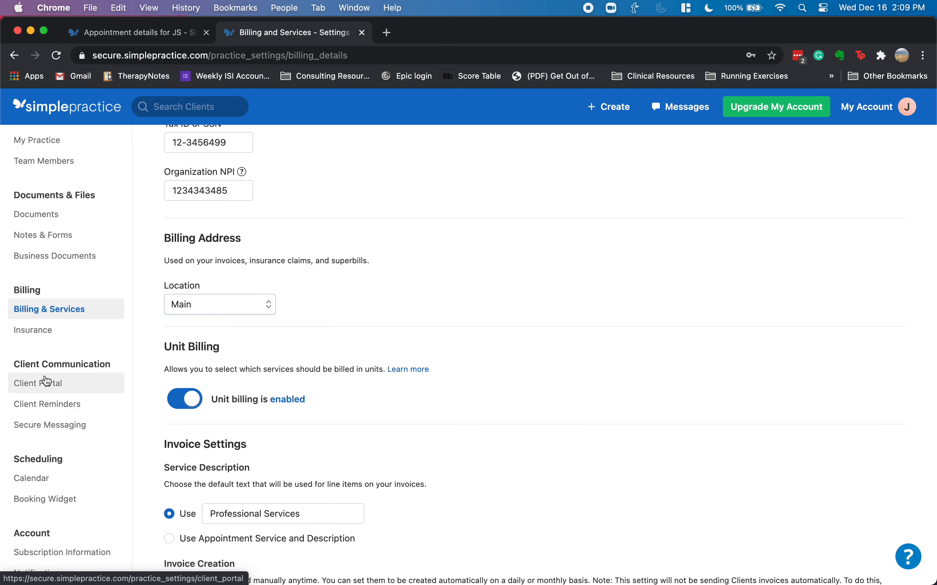
pyautogui.scroll(5, 63, 439)
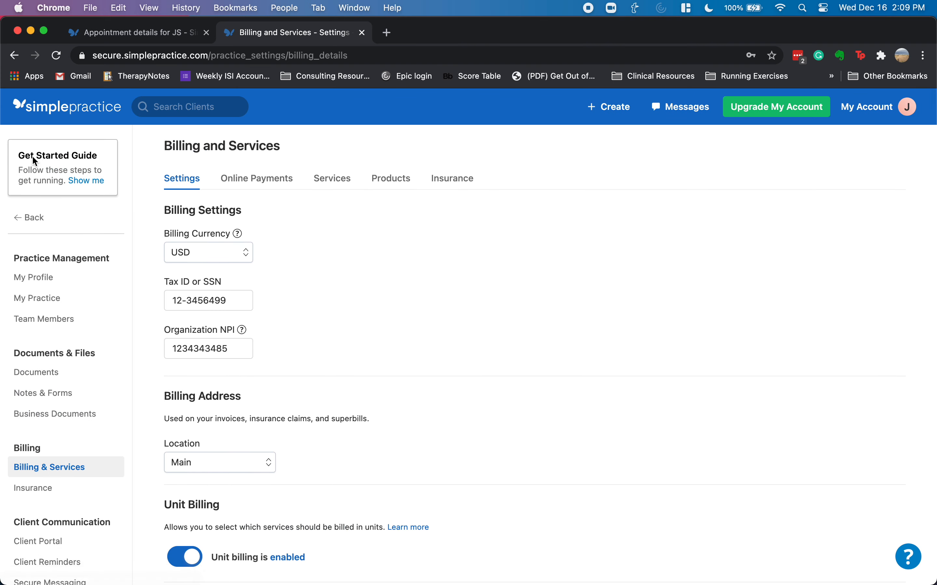
# - Prepare a CMS-1500 claim from the client's Billing tab and review its claim details
pyautogui.click(82, 112)
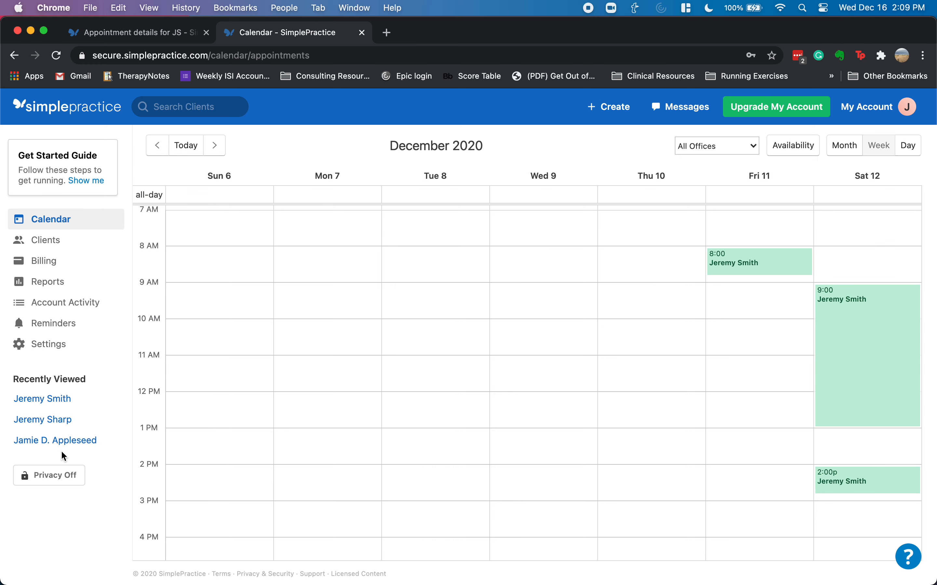
pyautogui.click(50, 401)
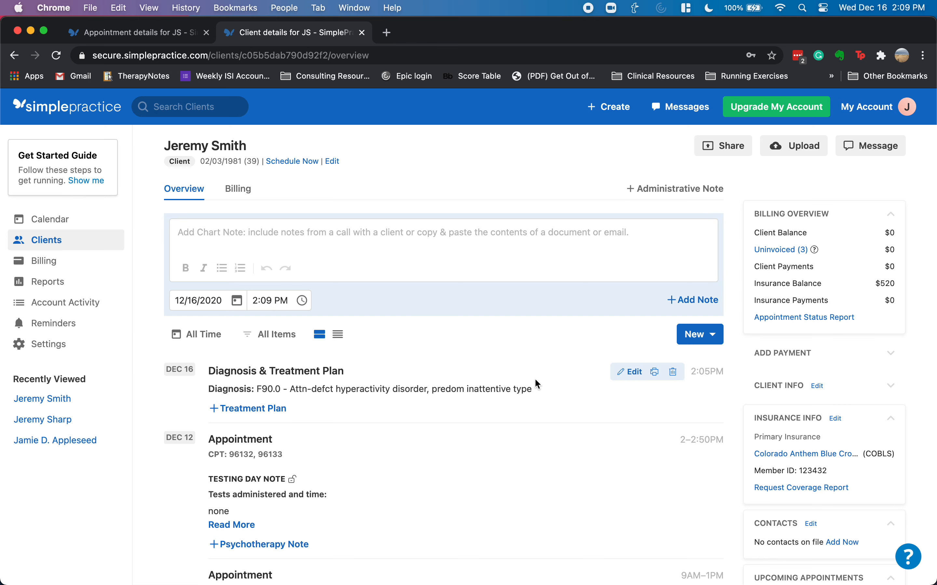
pyautogui.click(239, 190)
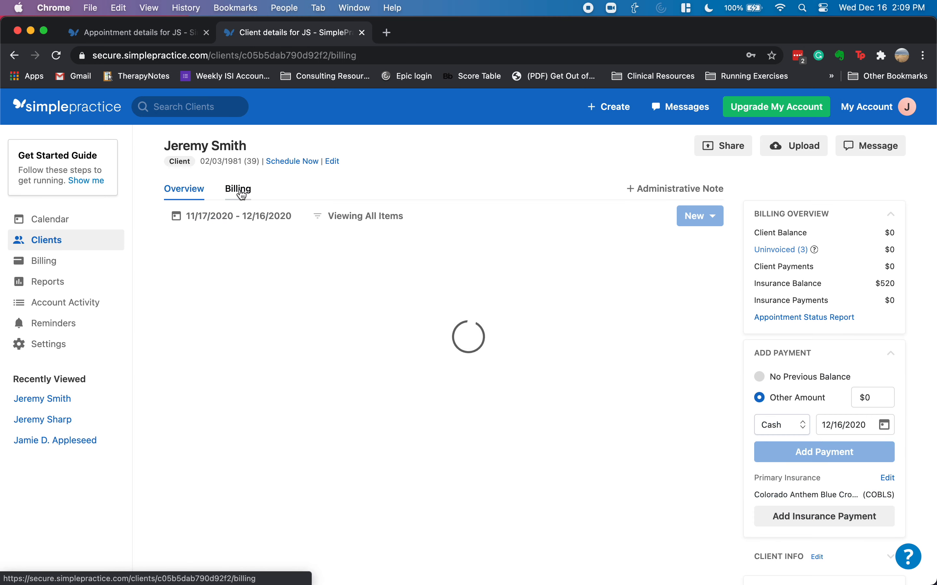
pyautogui.click(703, 219)
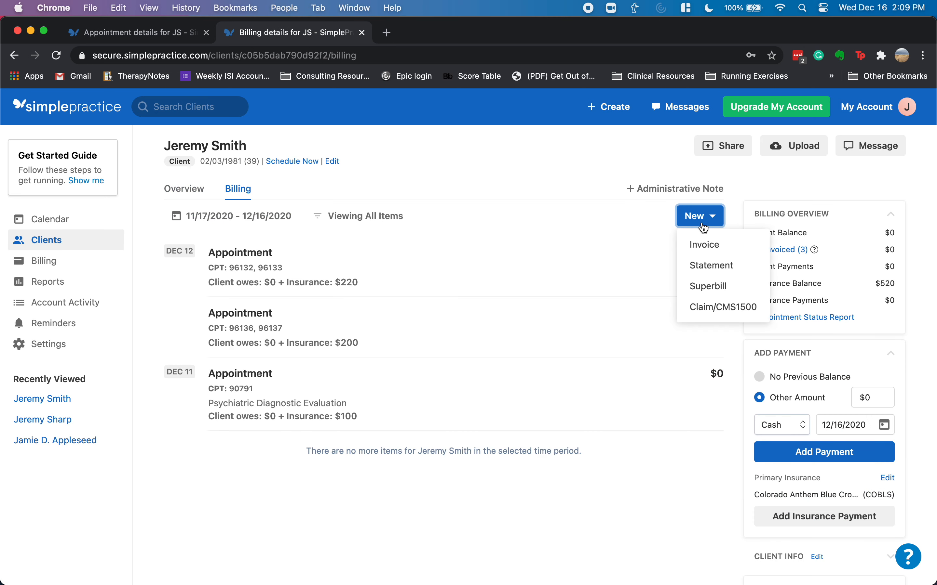
pyautogui.click(712, 310)
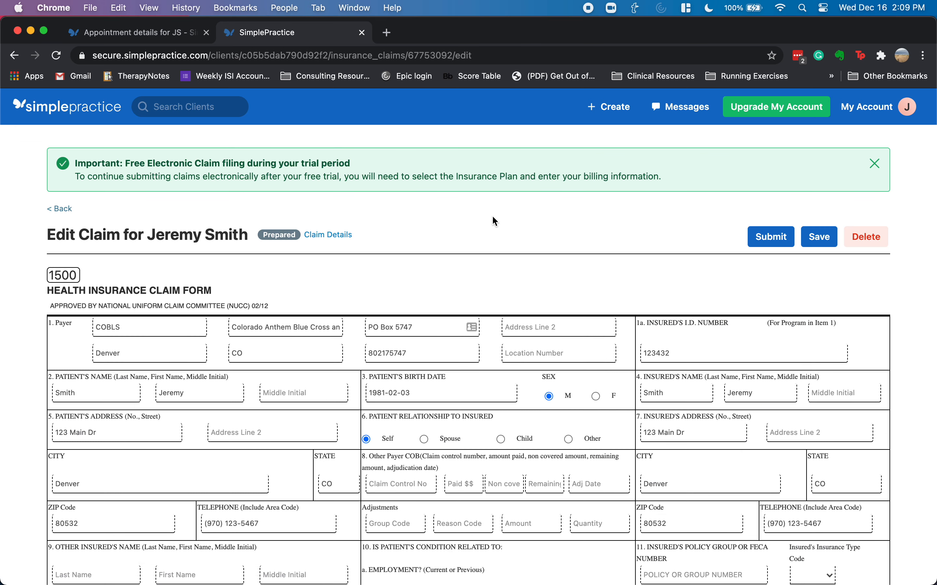
pyautogui.click(328, 234)
pyautogui.scroll(3, 434, 319)
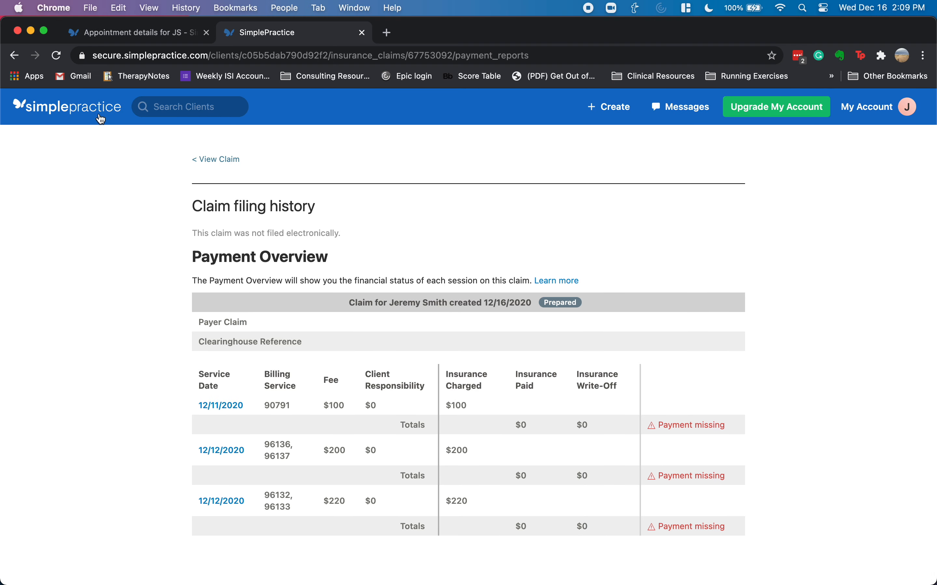
pyautogui.click(100, 117)
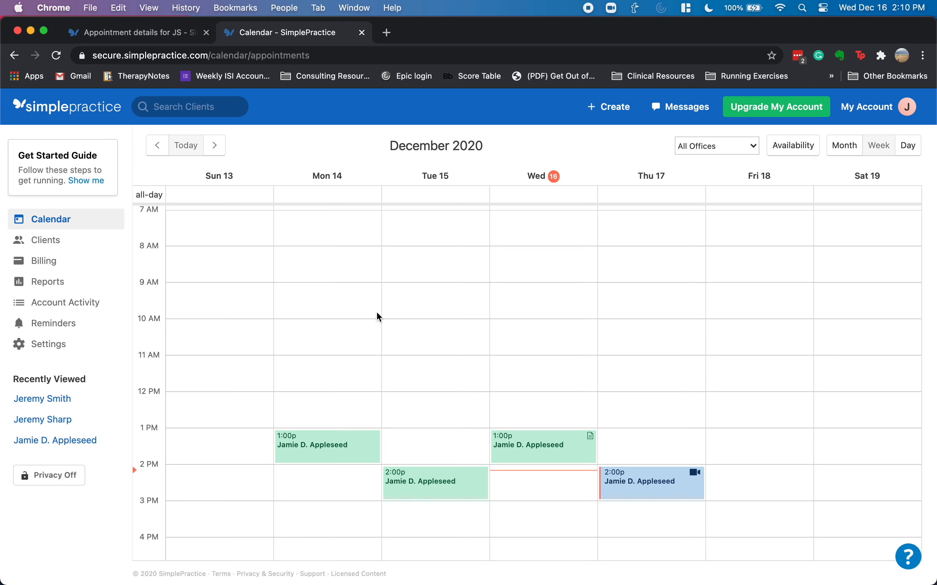
pyautogui.scroll(-3, 444, 309)
pyautogui.moveTo(335, 388); pyautogui.dragTo(220, 351)
pyautogui.moveTo(340, 389); pyautogui.dragTo(333, 417)
pyautogui.moveTo(440, 428)
pyautogui.mouseDown()
pyautogui.moveTo(433, 383)
pyautogui.moveTo(435, 431)
pyautogui.mouseUp()
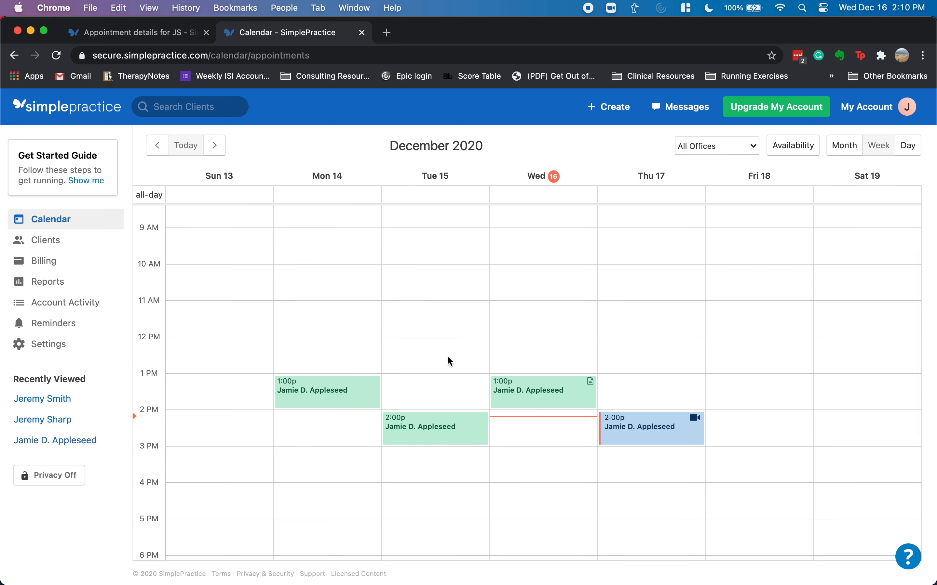
pyautogui.scroll(2, 446, 348)
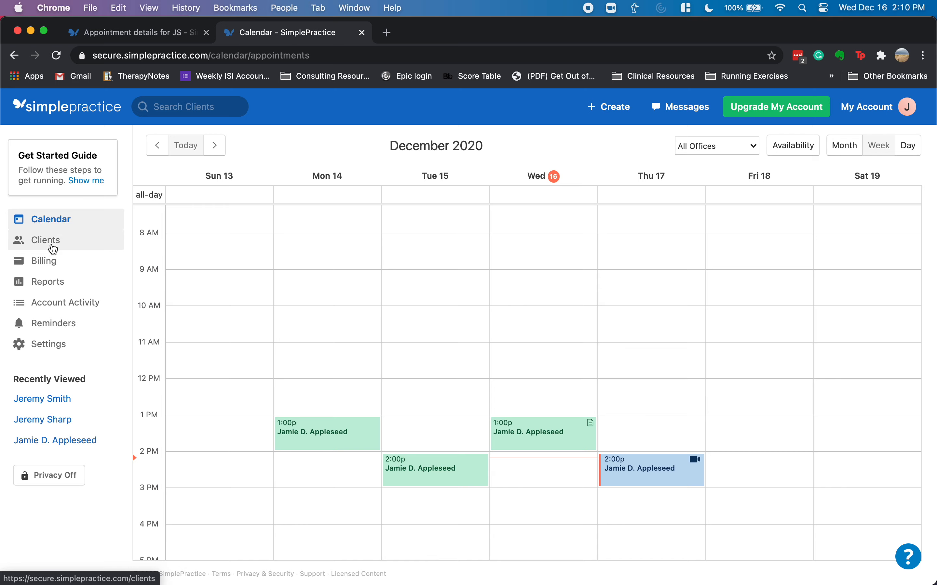
pyautogui.click(85, 180)
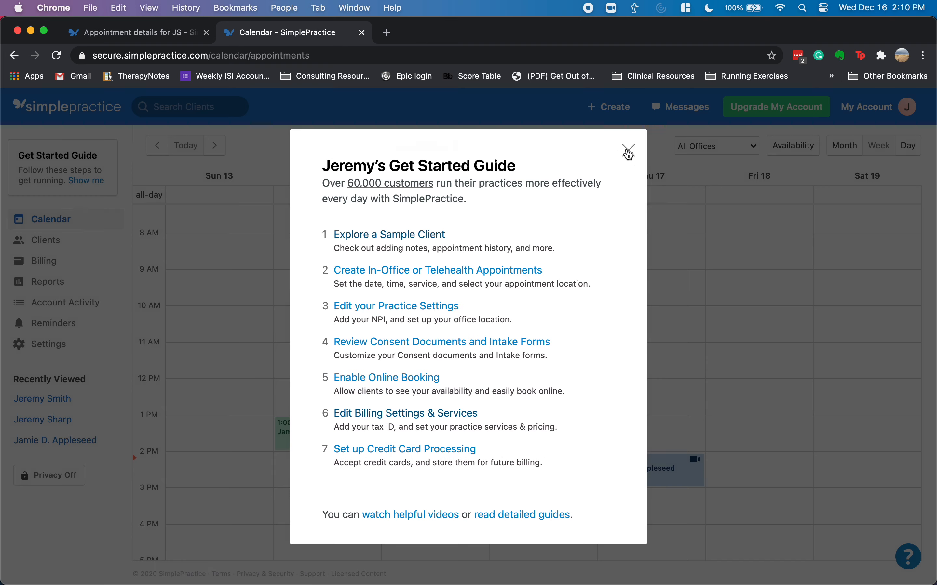
pyautogui.click(629, 150)
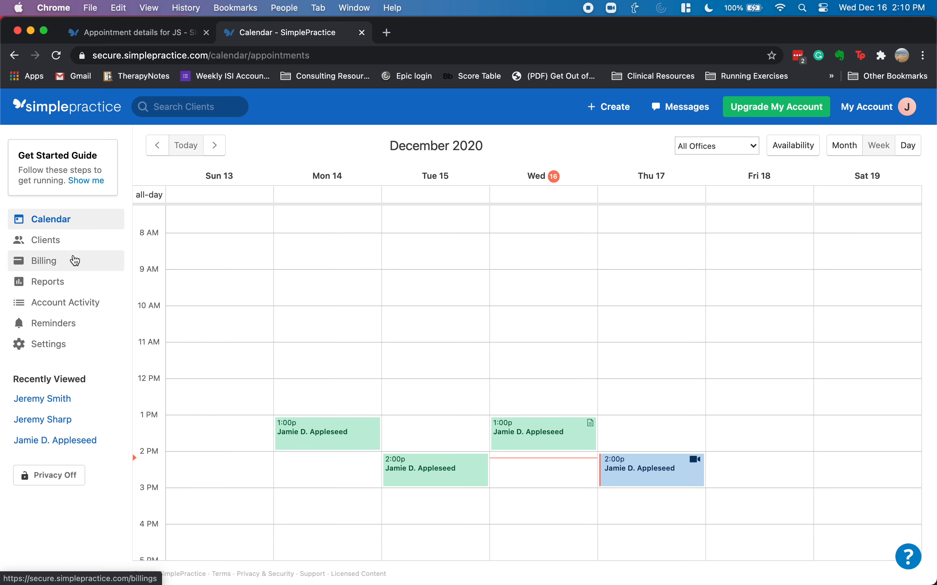
pyautogui.click(71, 245)
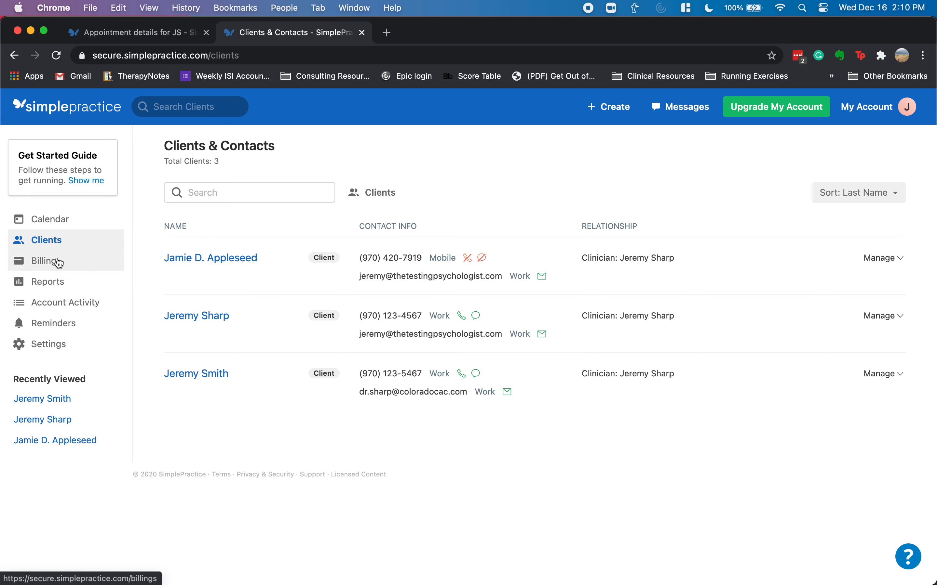
pyautogui.click(94, 261)
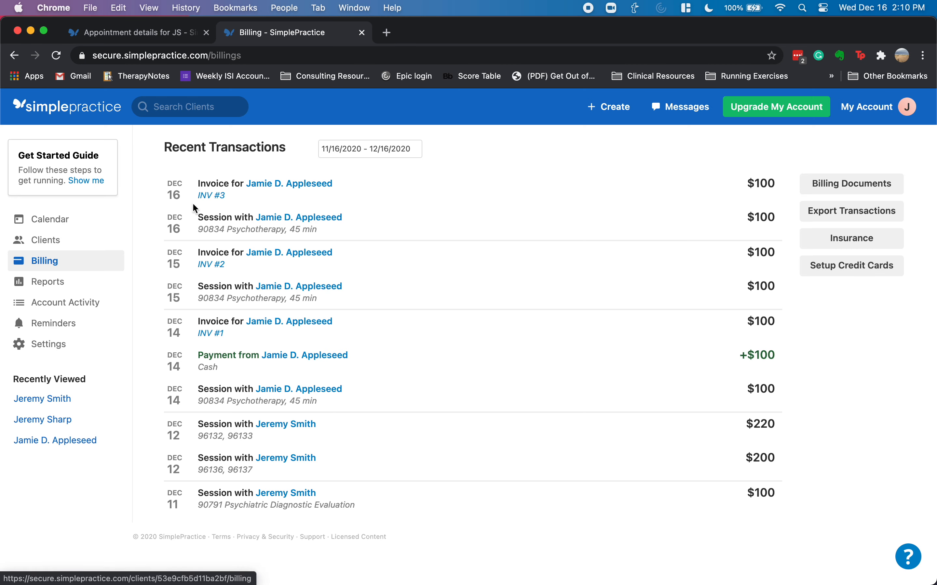
pyautogui.click(55, 290)
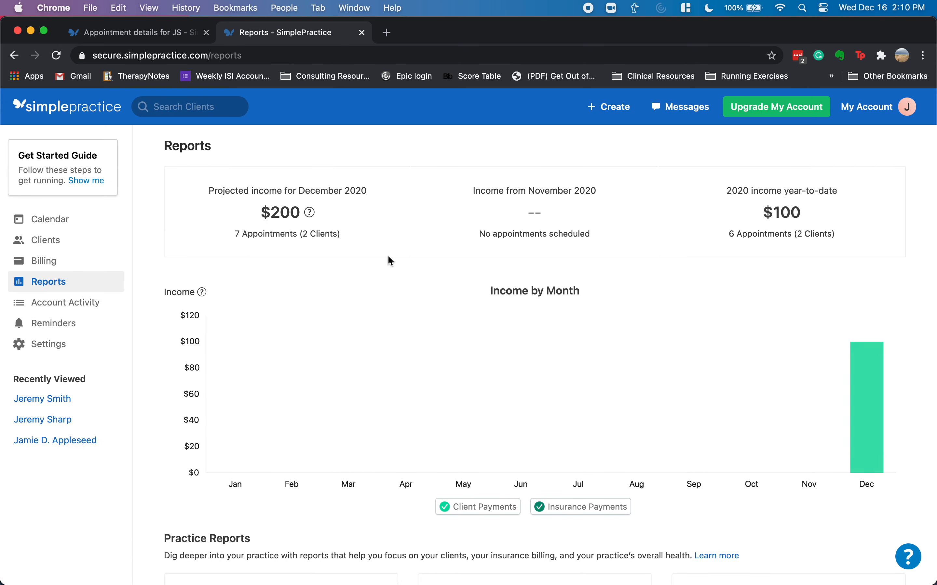
pyautogui.scroll(-3, 466, 307)
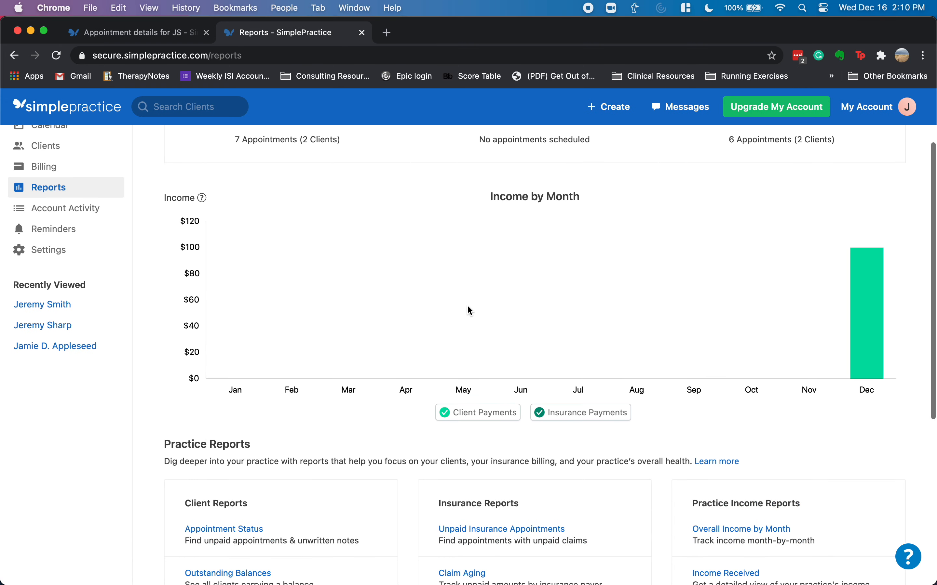
pyautogui.scroll(-2, 467, 304)
pyautogui.scroll(5, 445, 298)
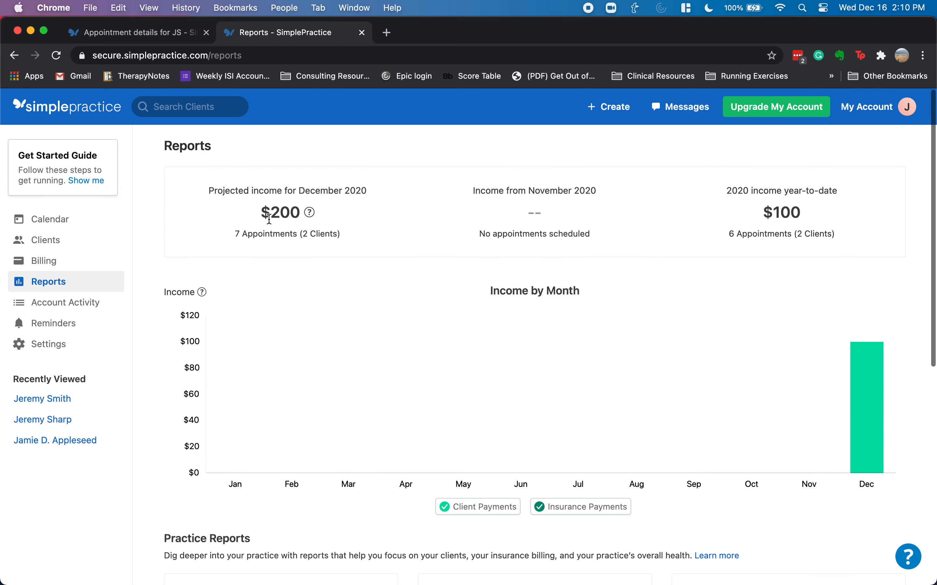
pyautogui.click(60, 304)
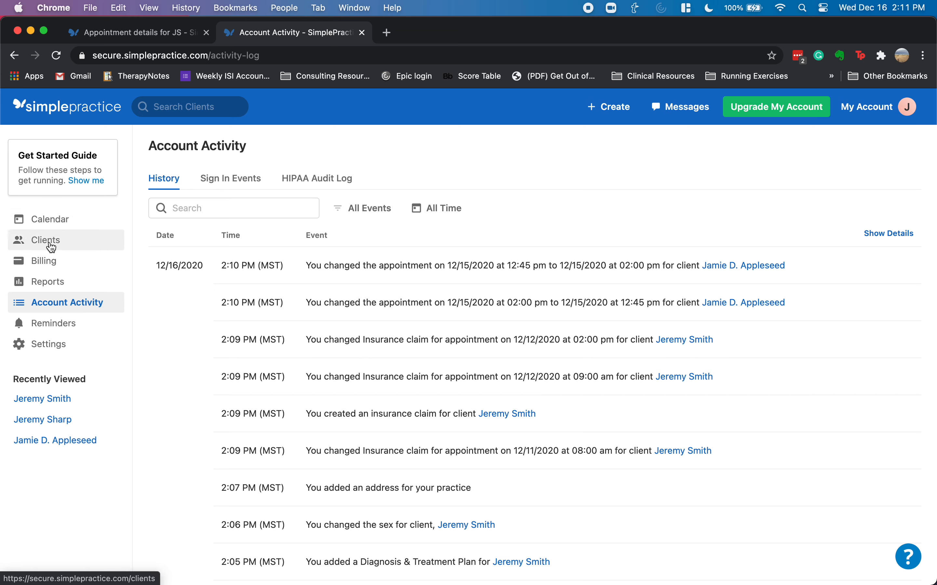
pyautogui.click(49, 110)
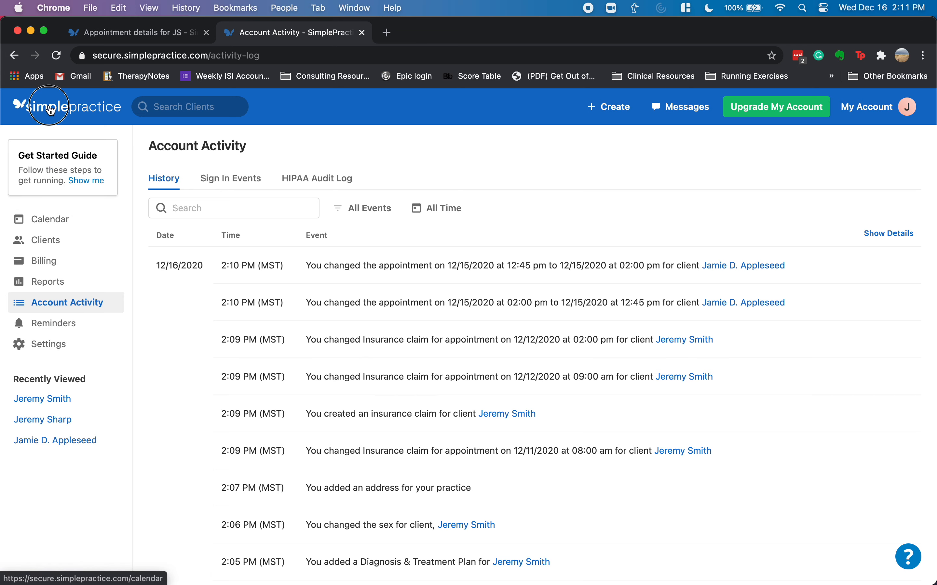